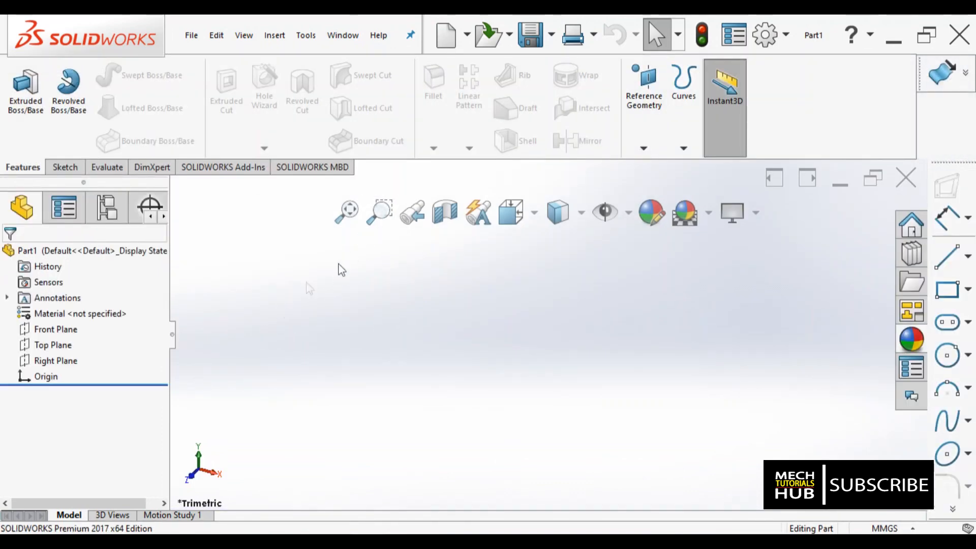
Step: Switch to Photos and examine the revolving centre drawing and its parts list enlarged
left_click(355, 540)
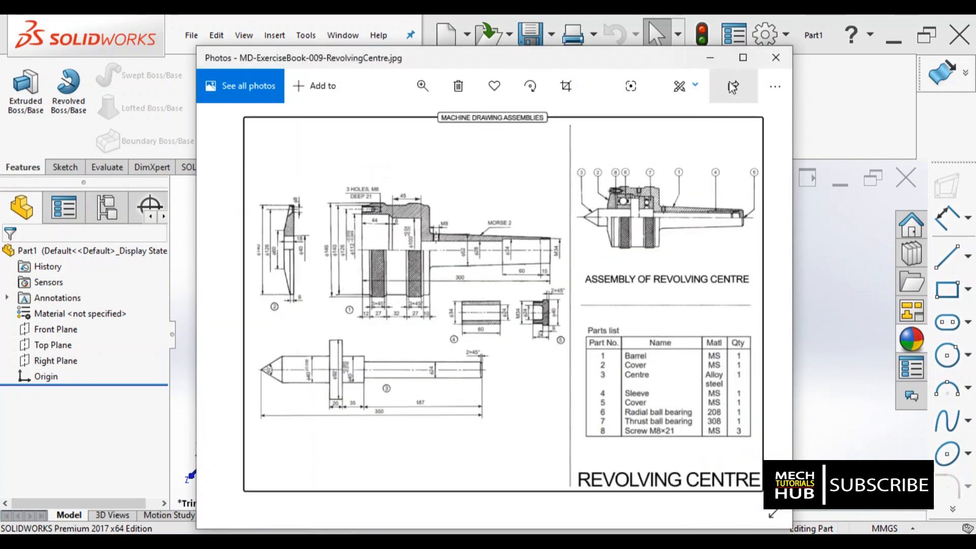
left_click(742, 57)
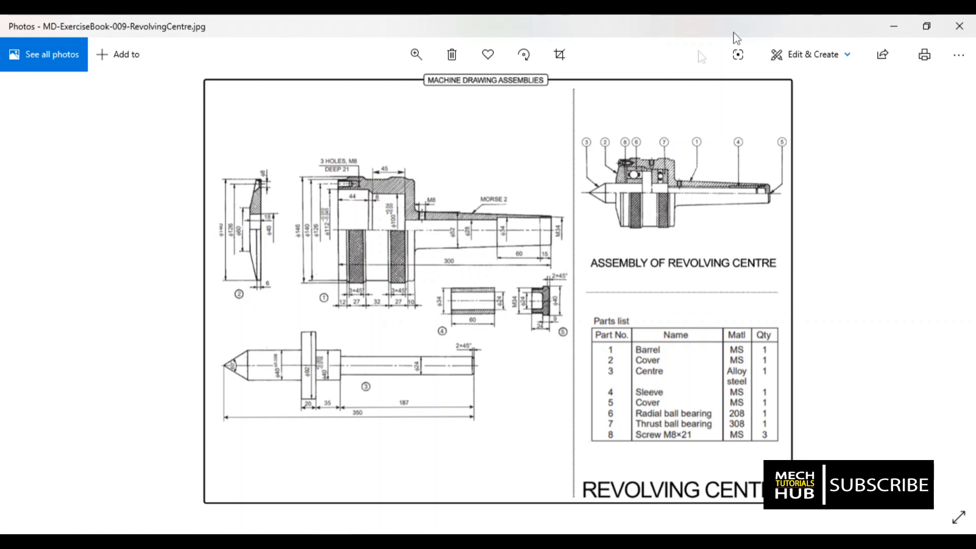
left_click(926, 26)
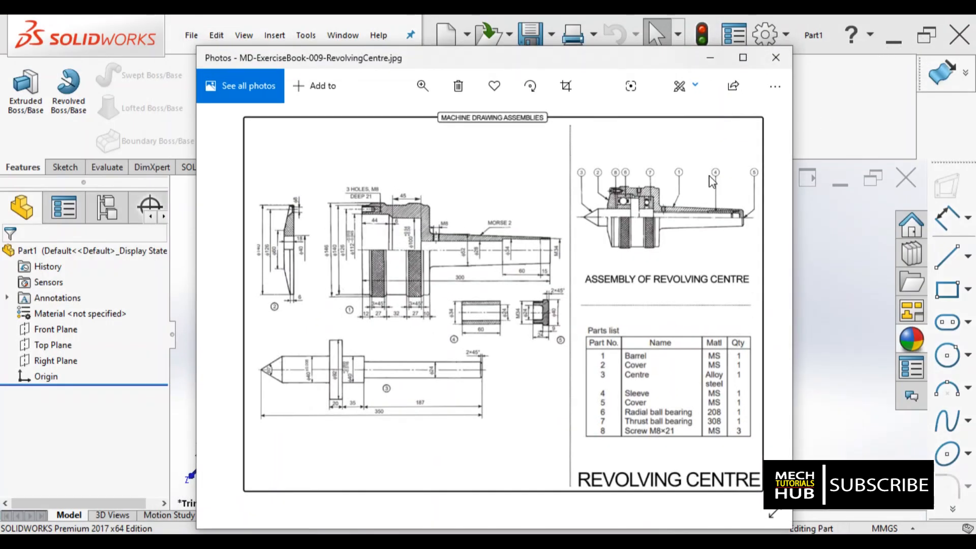
left_click(713, 60)
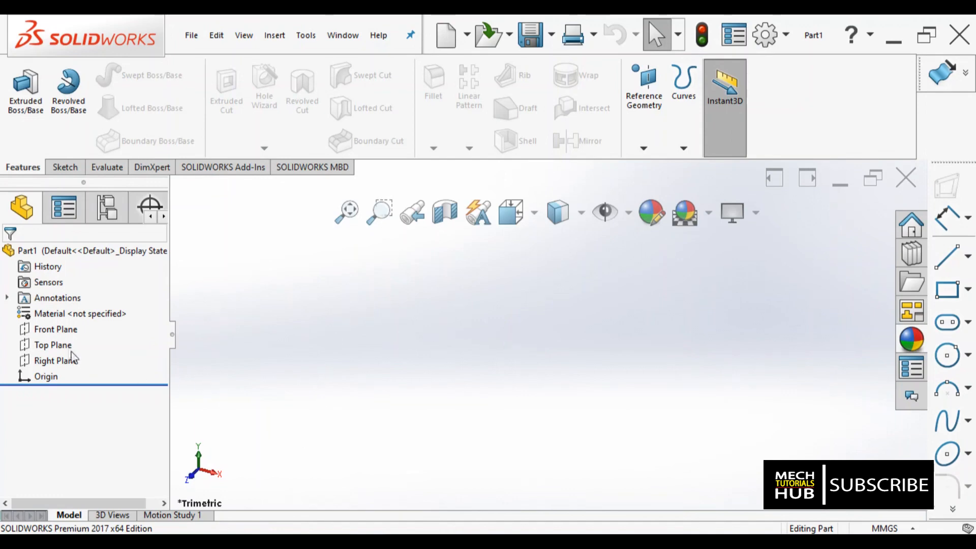
Step: Start a sketch on the Front Plane of the new part
left_click(56, 329)
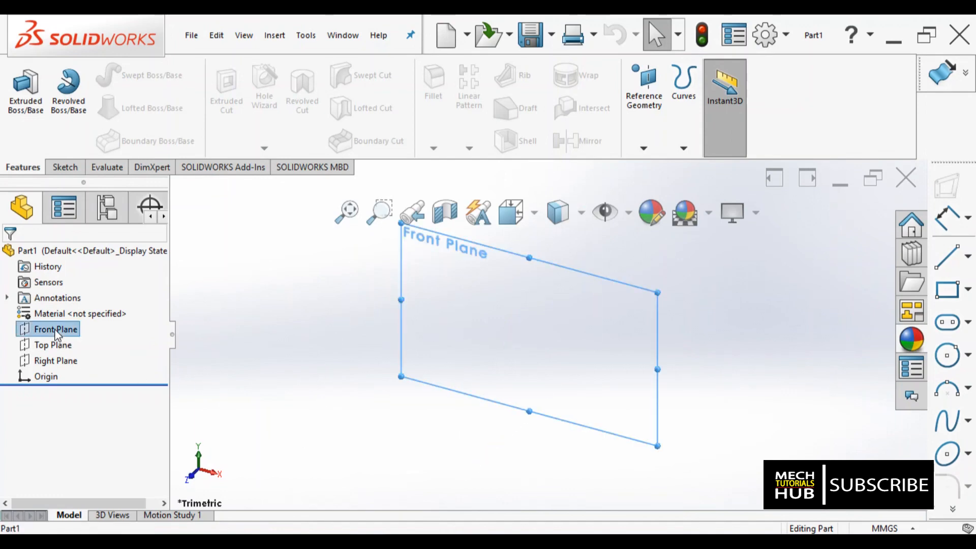
left_click(67, 311)
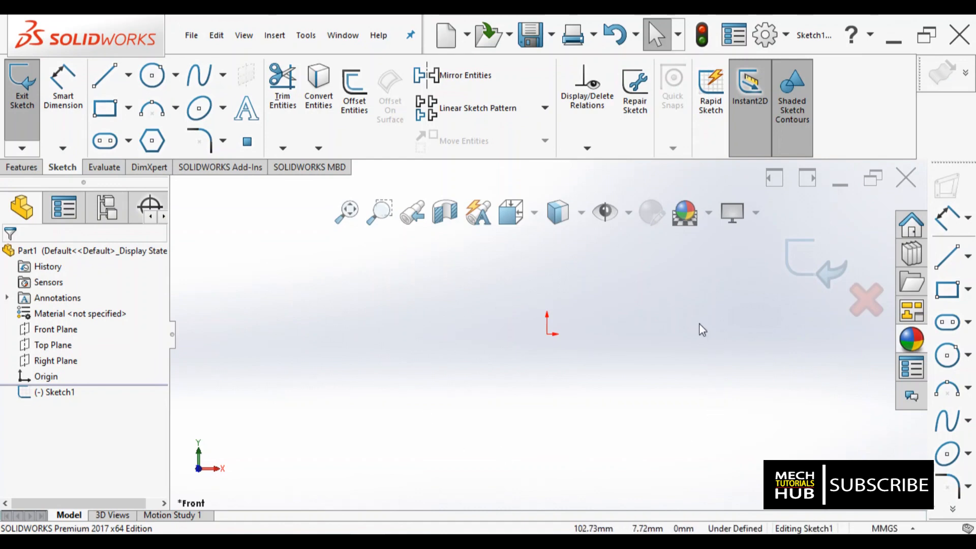
scroll(675, 297, "down", 3)
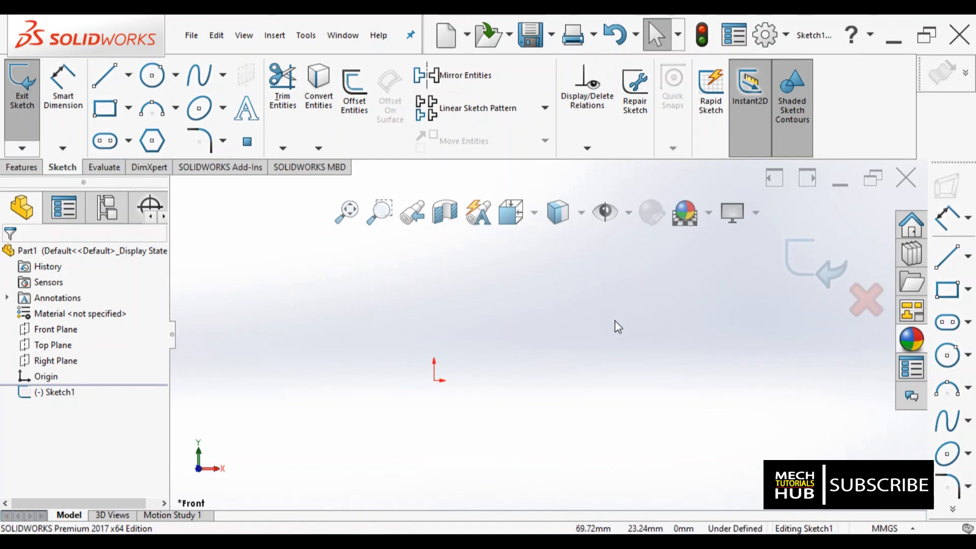
scroll(529, 337, "up", 2)
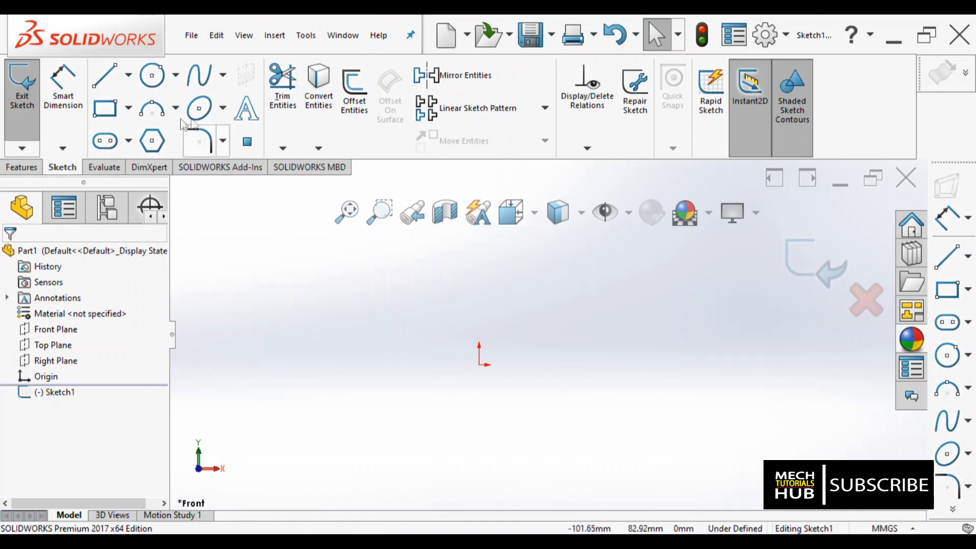
left_click(128, 75)
left_click(143, 118)
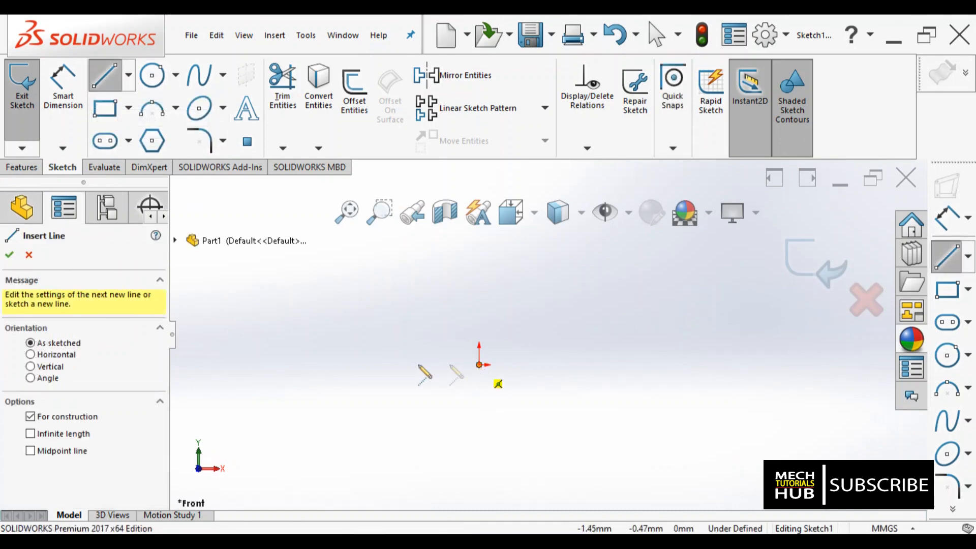
left_click(287, 361)
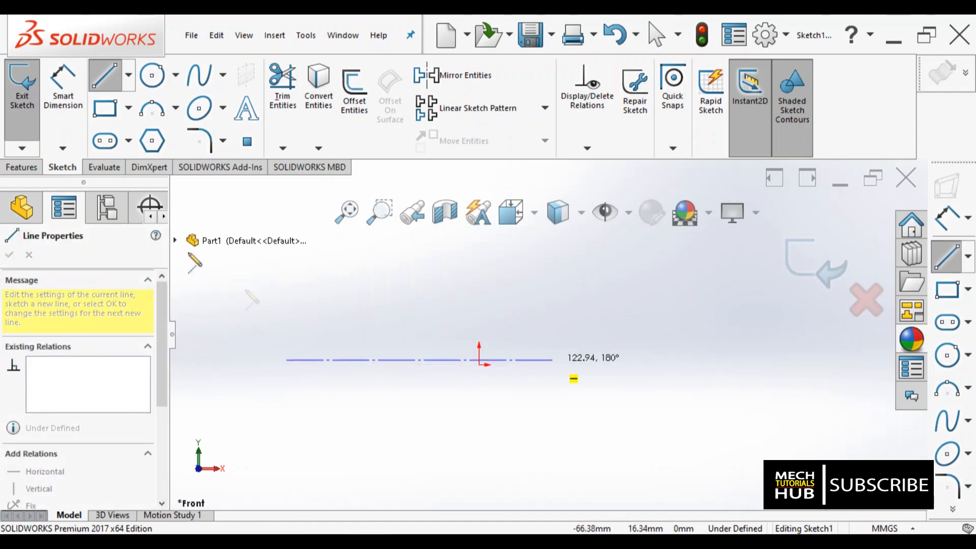
left_click(129, 74)
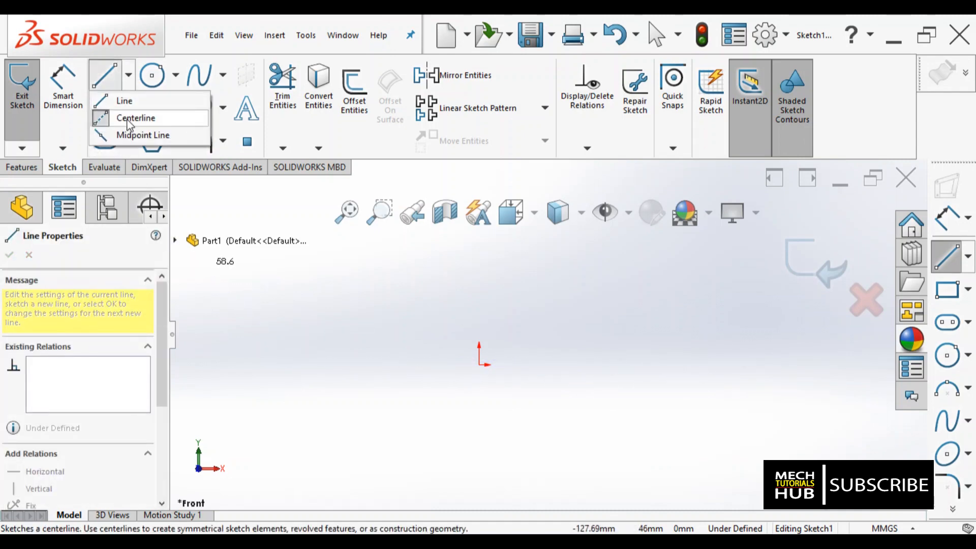
left_click(126, 117)
Step: Draw a horizontal centerline about 202 mm long through the origin as the revolve axis
left_click(128, 76)
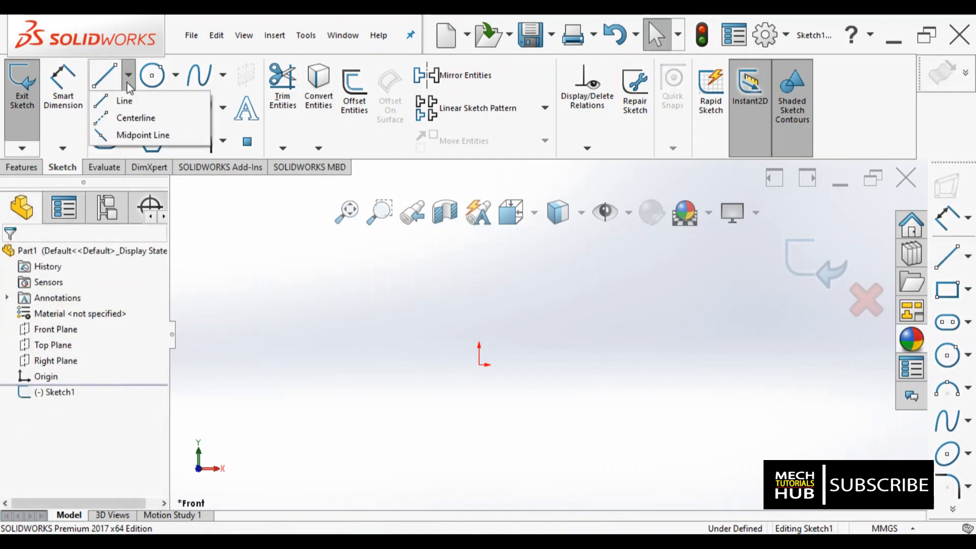
left_click(124, 118)
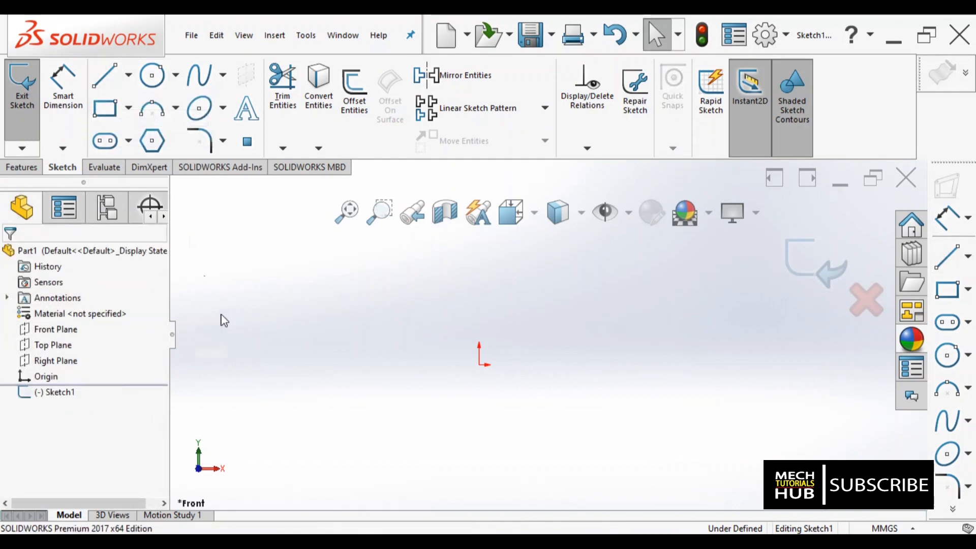
left_click(264, 364)
left_click(703, 377)
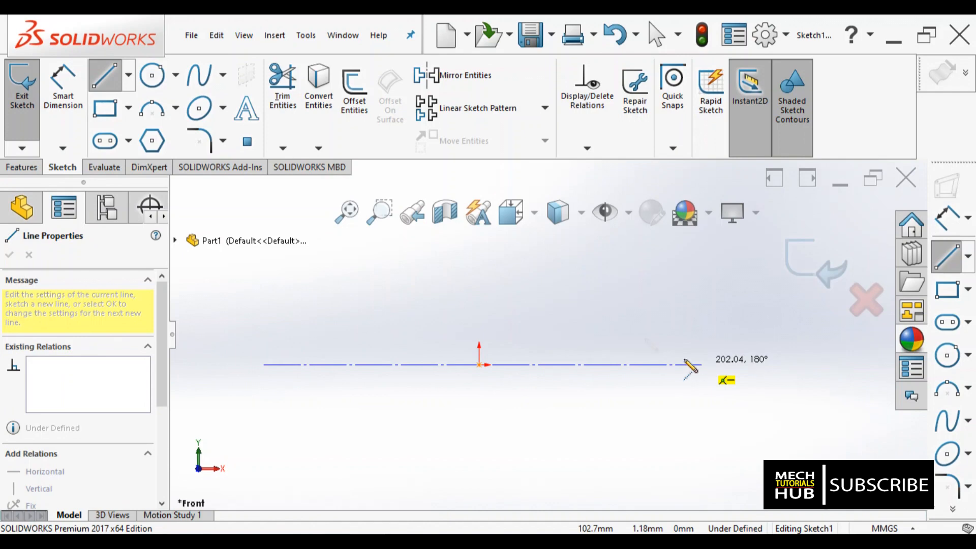
right_click(590, 319)
left_click(614, 321)
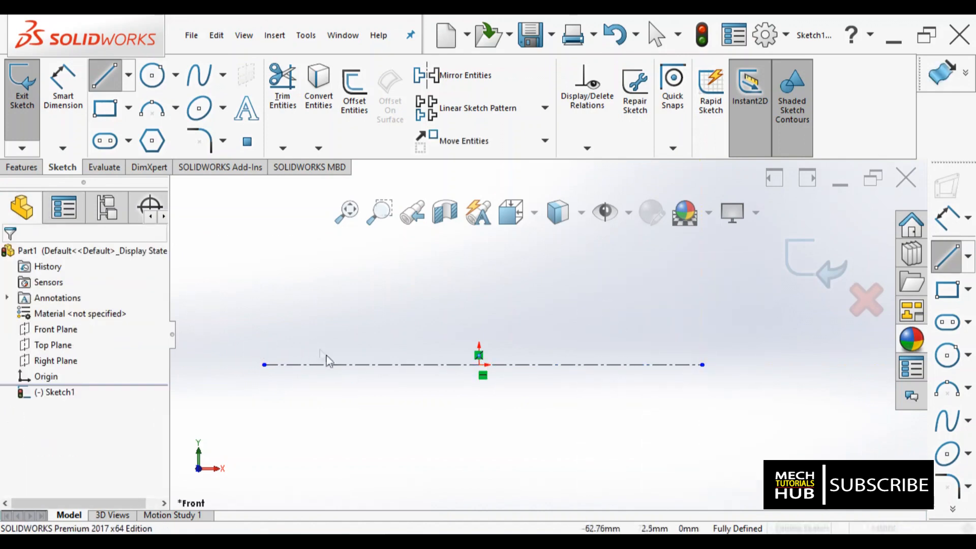
Step: Switch to Photos and study the shape of part 3, the Centre, in the revolving centre drawing
scroll(459, 351, "down", 3)
scroll(459, 351, "up", 4)
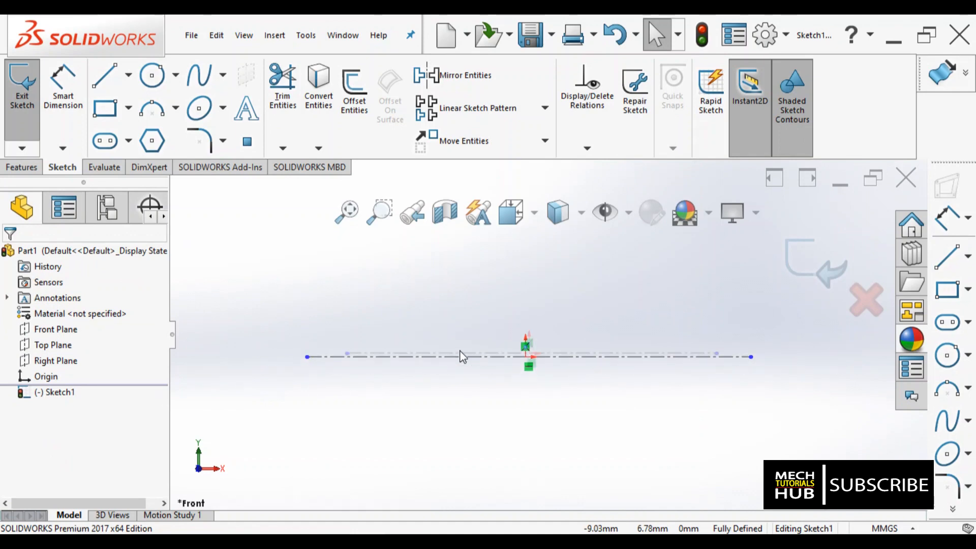
scroll(649, 353, "down", 1)
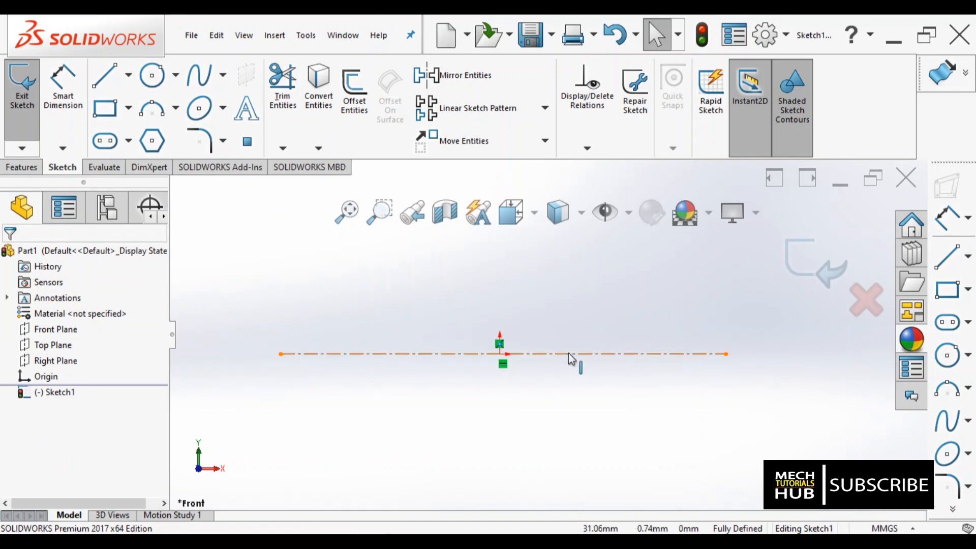
left_click(325, 542)
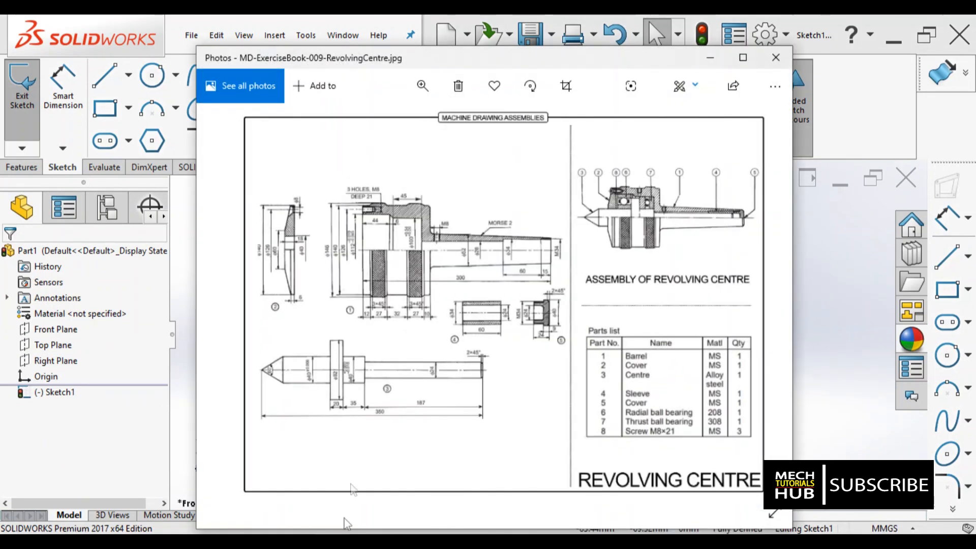
left_click(773, 513)
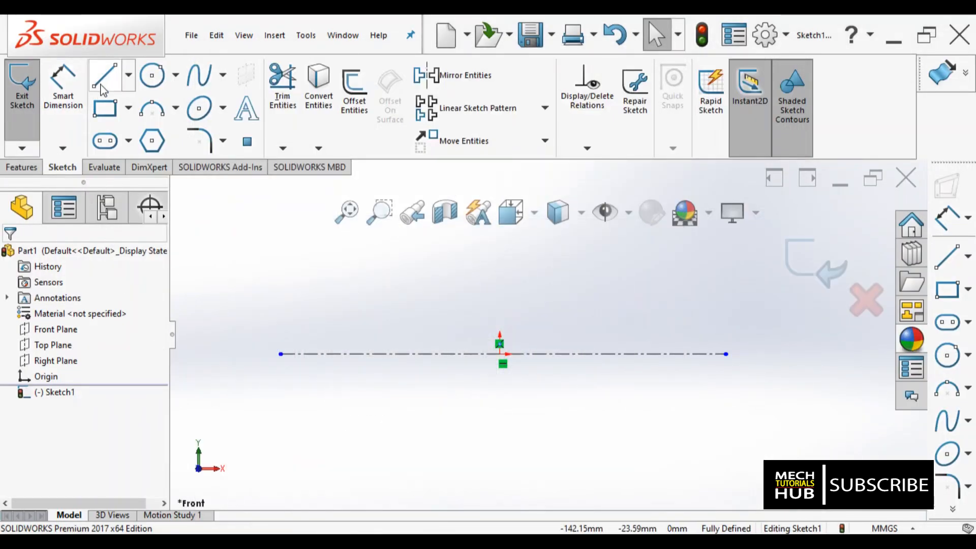
Step: Sketch the outline's front portion from the centerline: sloped tip, horizontal body edge, raised rectangular collar and a horizontal shoulder edge behind it
left_click(102, 86)
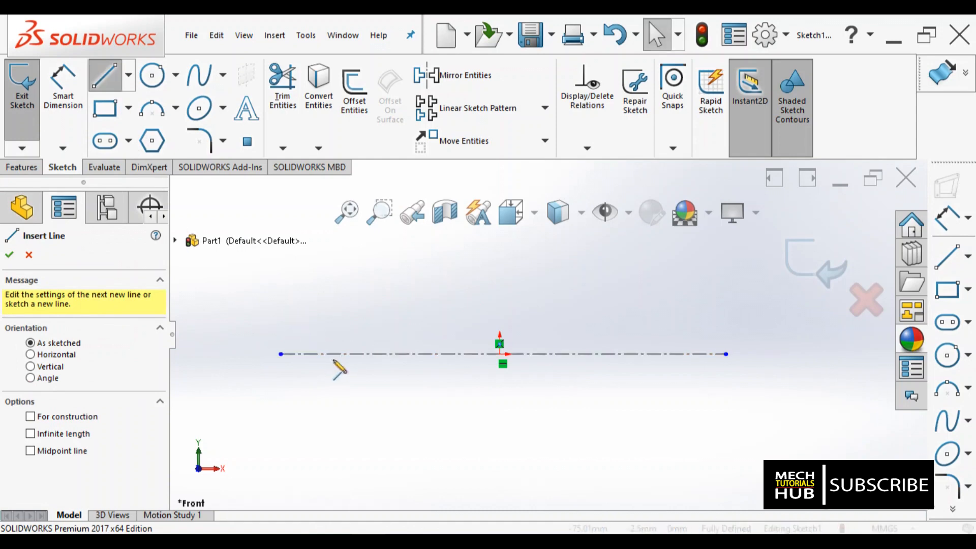
left_click(307, 354)
left_click(334, 325)
left_click(402, 325)
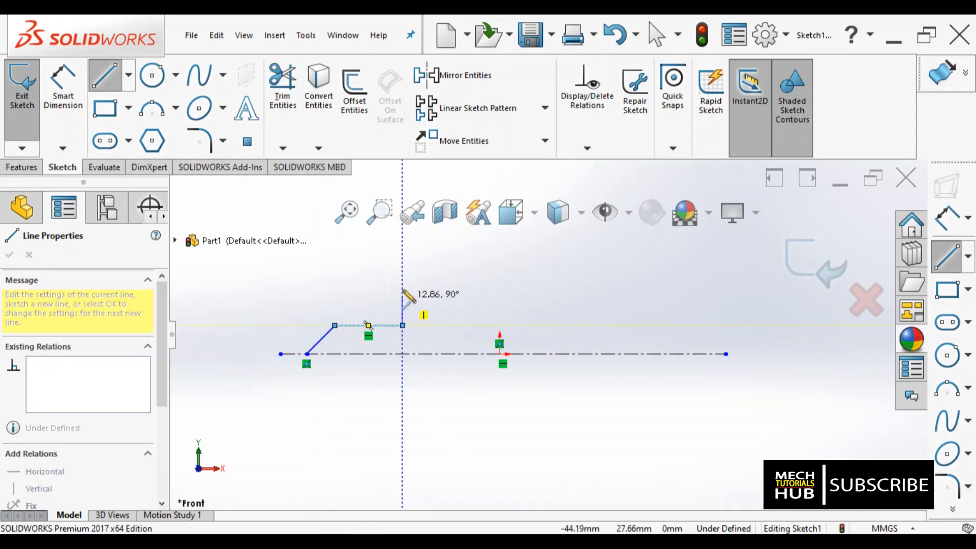
left_click(403, 281)
left_click(445, 281)
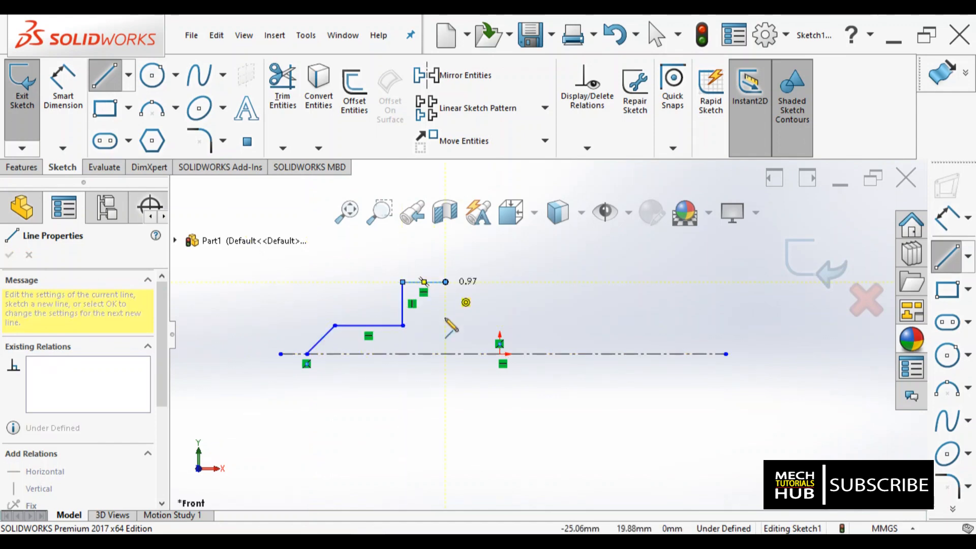
left_click(445, 325)
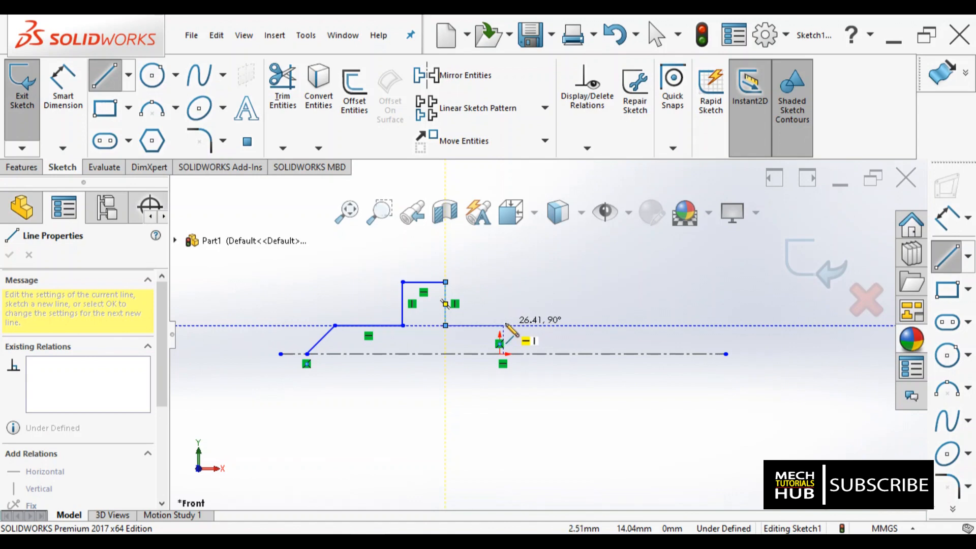
left_click(503, 325)
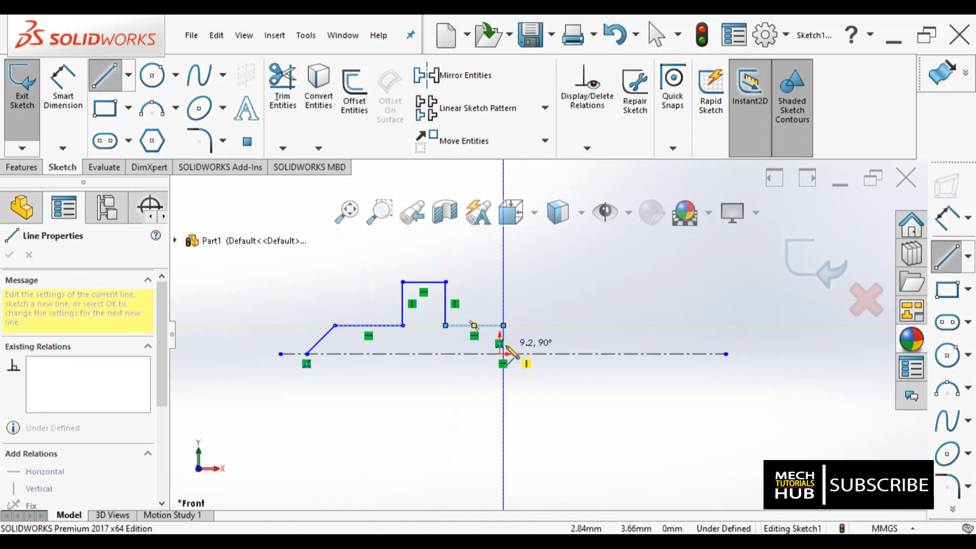
Step: Continue the outline with a short step down, a long horizontal edge for the thin shaft and an end line down to the centerline
scroll(507, 348, "down", 3)
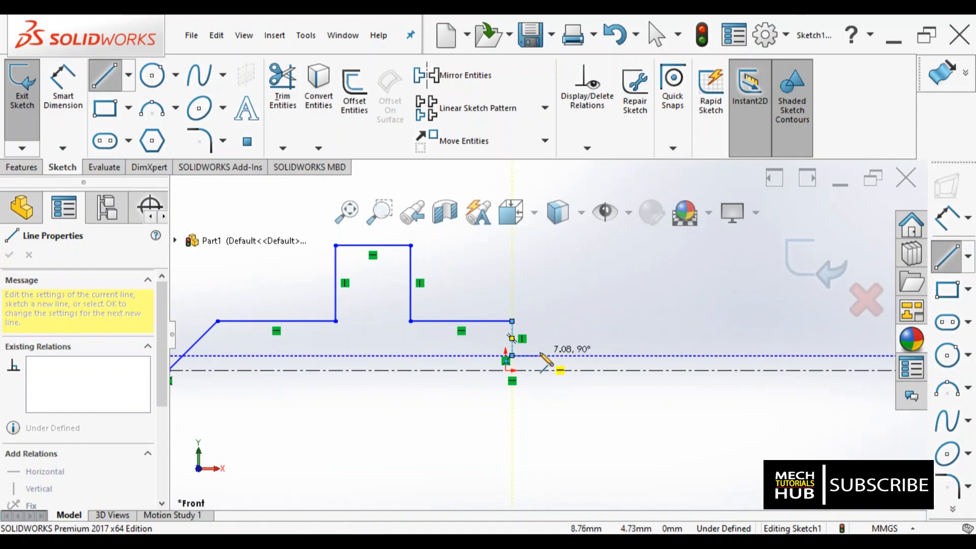
left_click(347, 541)
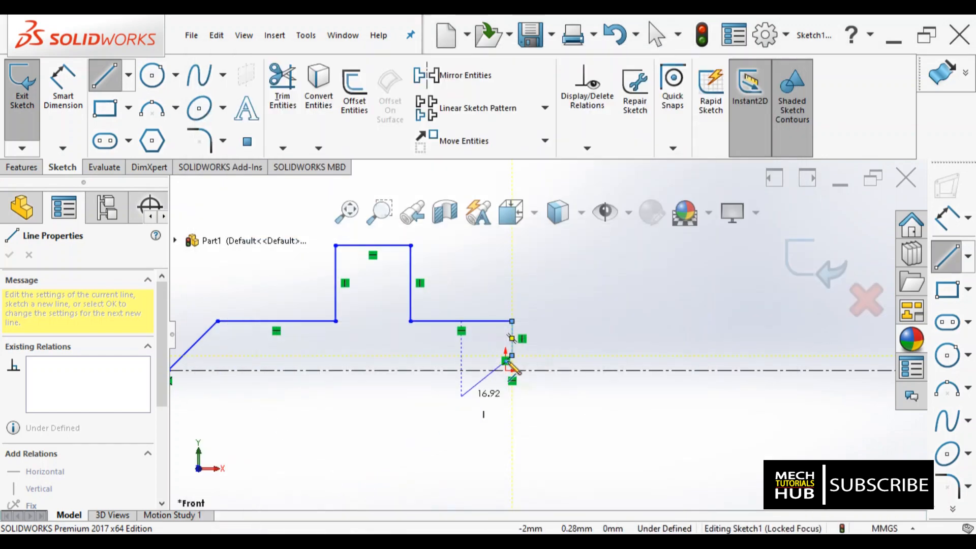
left_click(511, 355)
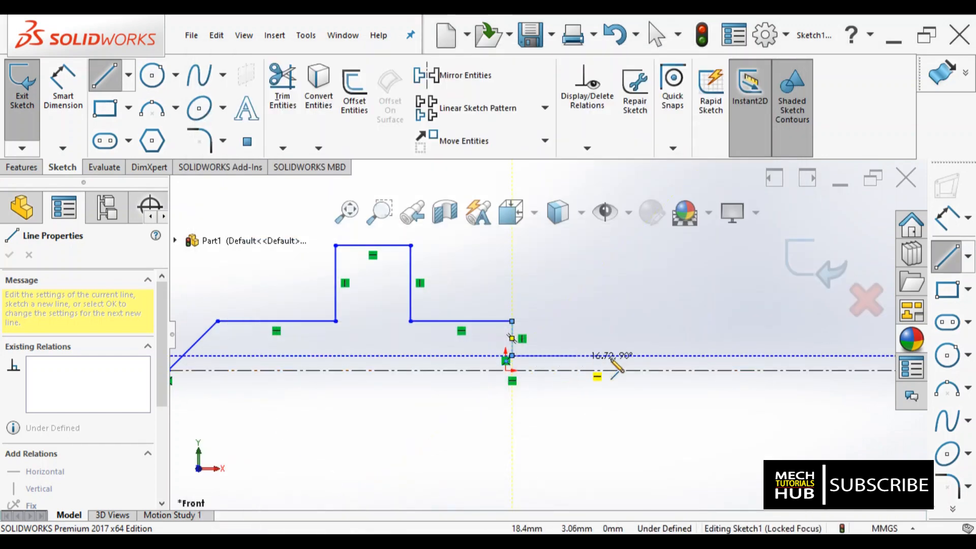
left_click(750, 355)
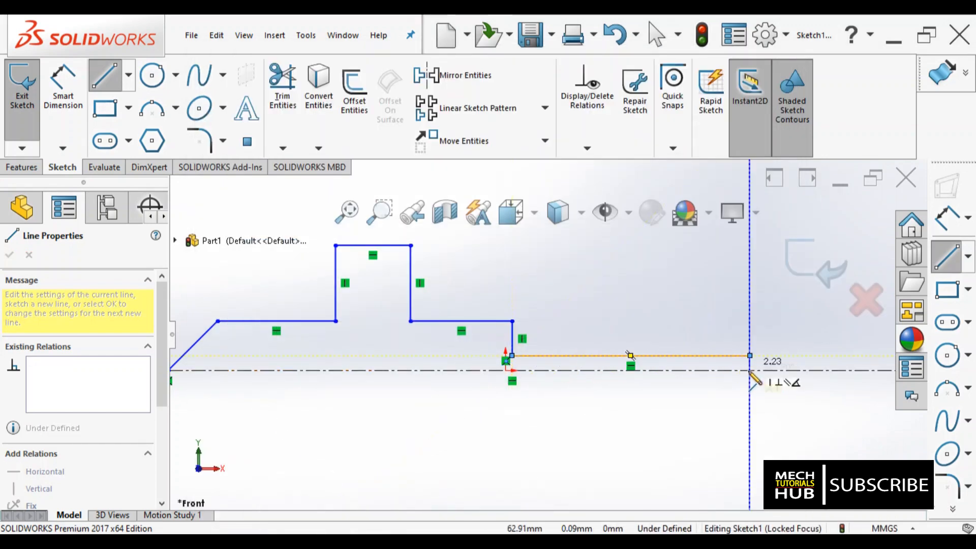
left_click(750, 371)
Step: Close the profile with a horizontal line about 151 mm long along the centerline, back to the tip's starting point
scroll(237, 370, "up", 3)
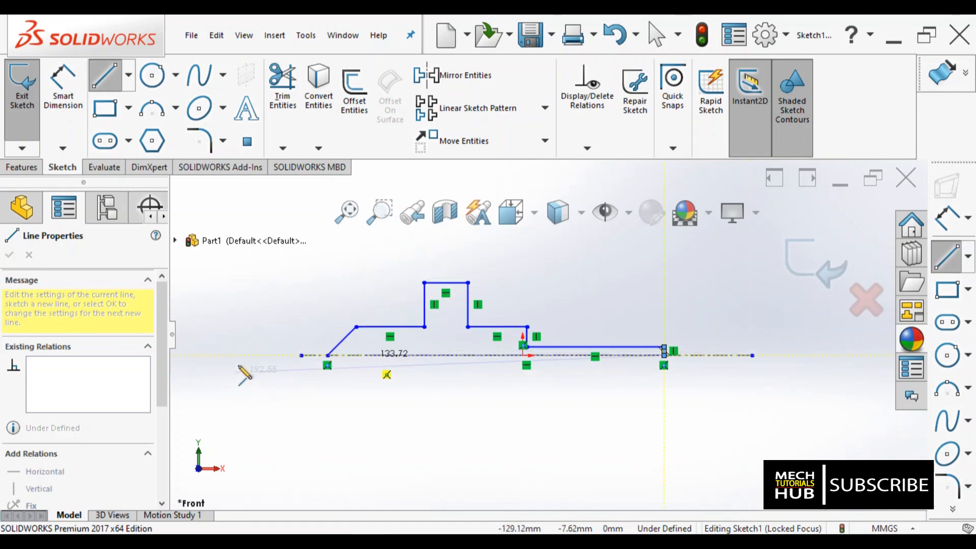
scroll(239, 368, "down", 2)
left_click(400, 347)
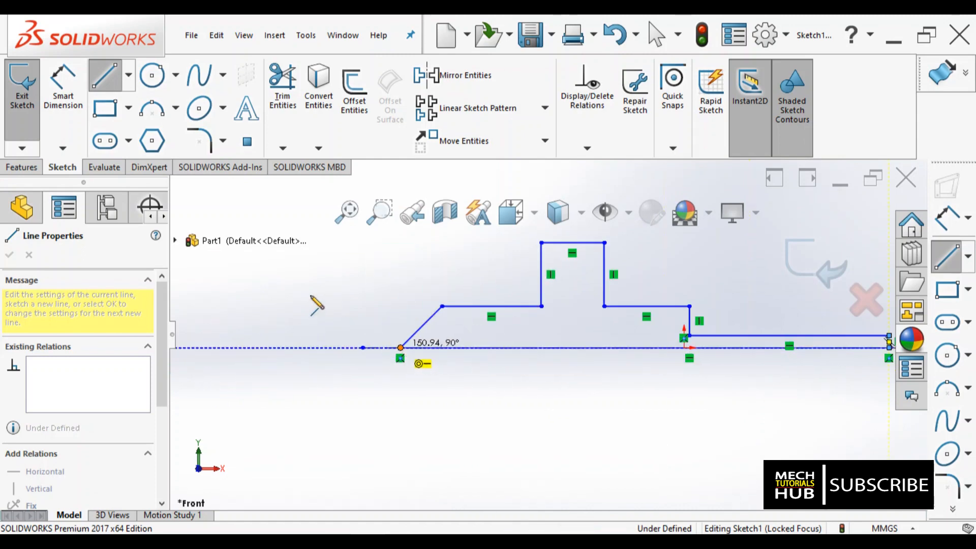
right_click(328, 304)
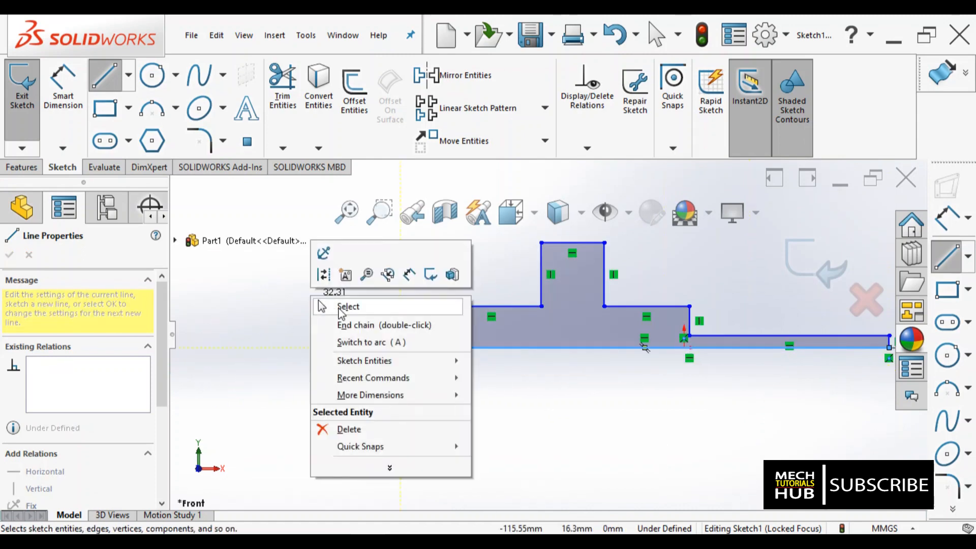
left_click(335, 306)
Step: Switch to Photos and read the Centre's dimensions in the revolving centre drawing
scroll(645, 347, "up", 3)
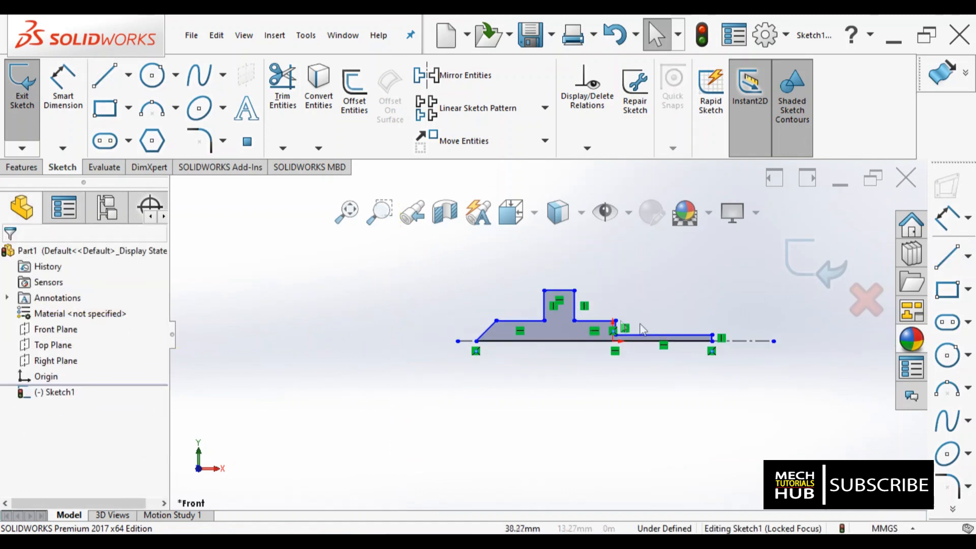
scroll(593, 312, "down", 2)
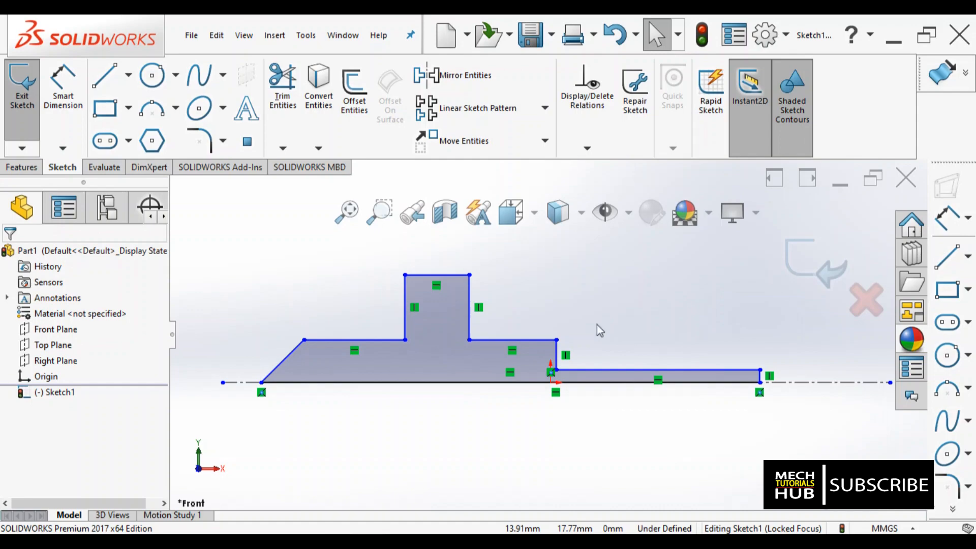
left_click(346, 541)
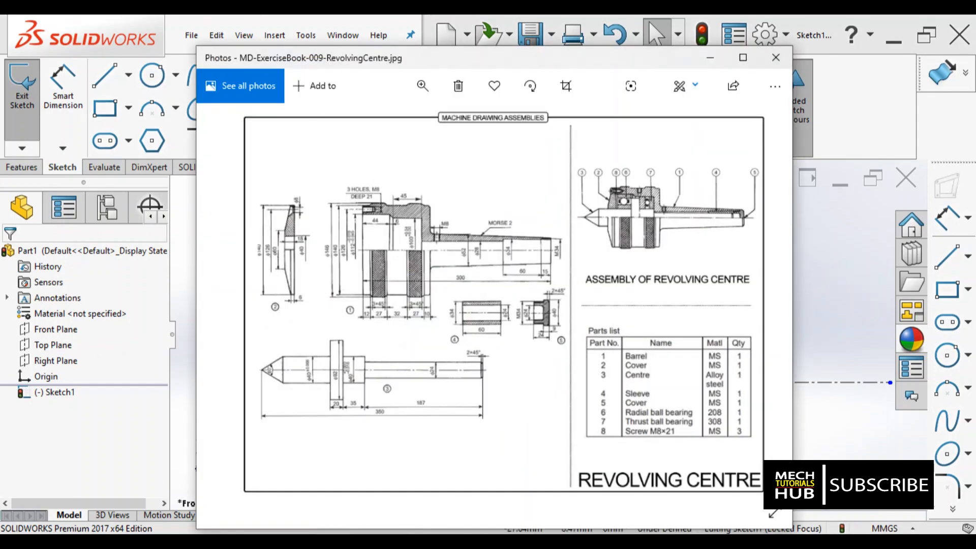
left_click(776, 514)
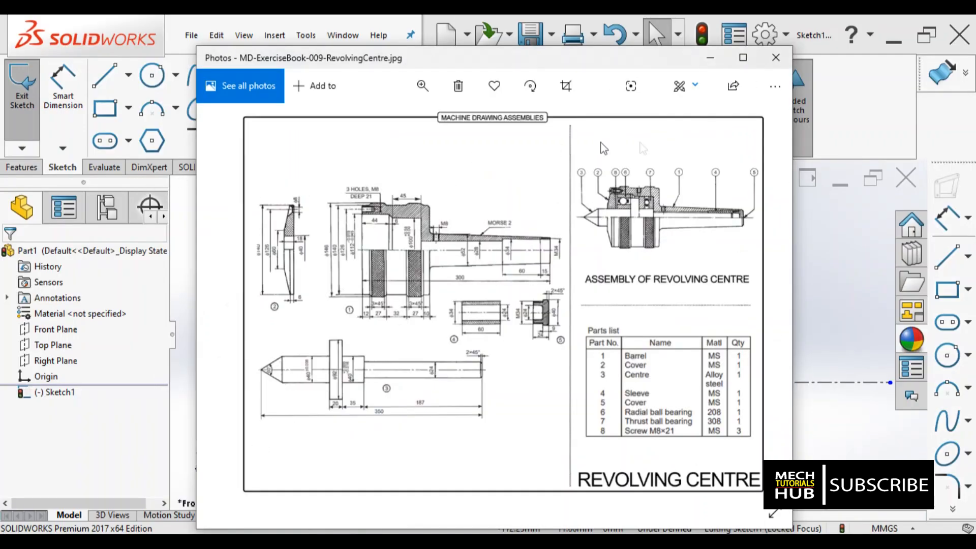
Step: Switch back to SOLIDWORKS and set the front body edge's distance from the sketch's base line to 20 mm
left_click(712, 59)
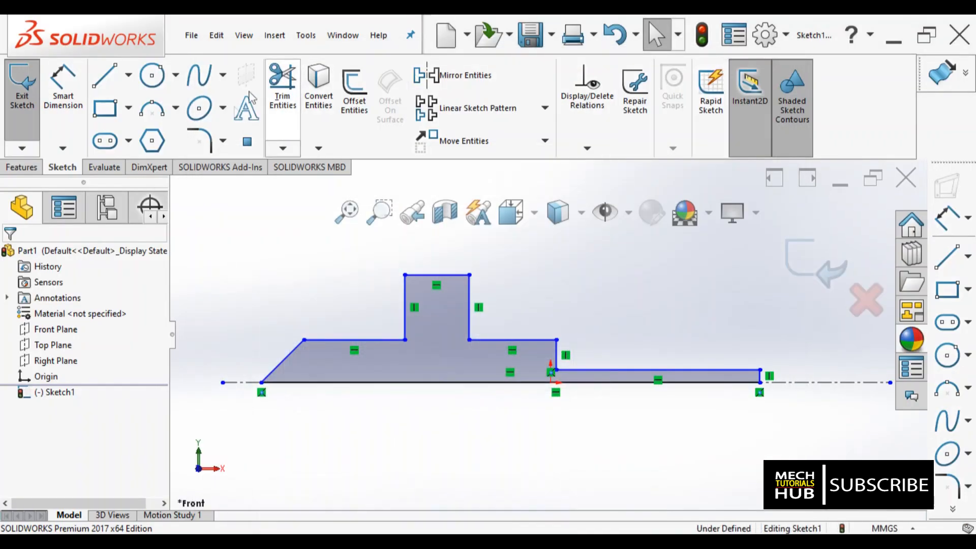
left_click(71, 108)
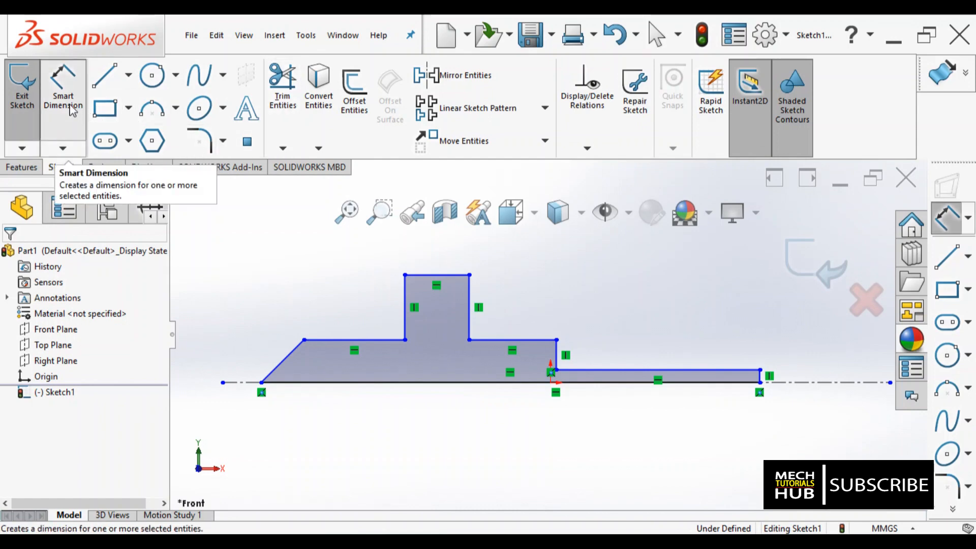
left_click(369, 346)
left_click(367, 383)
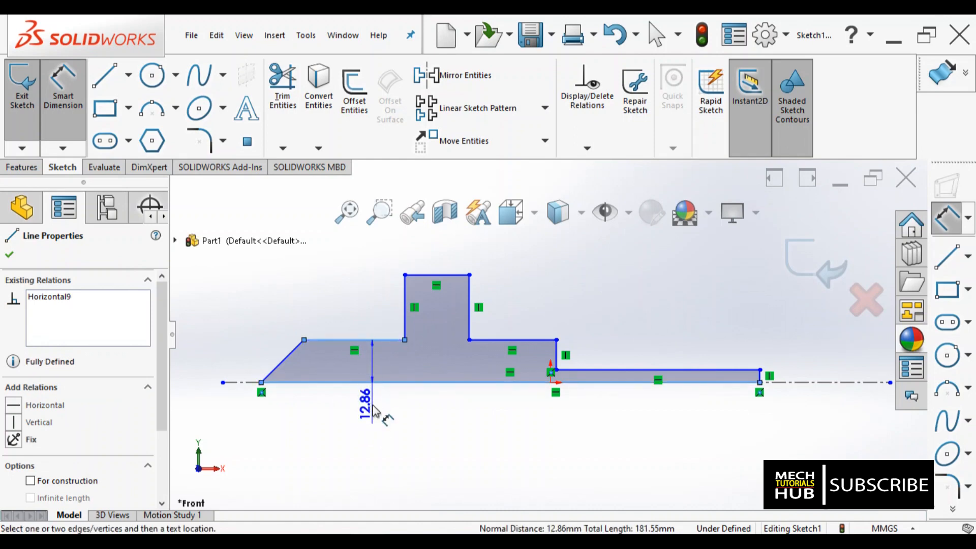
left_click(373, 409)
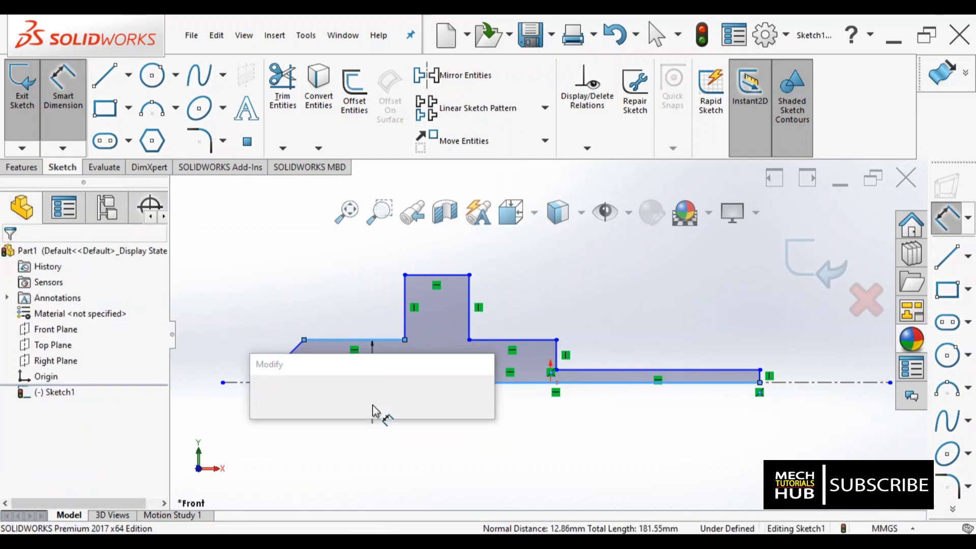
type("20")
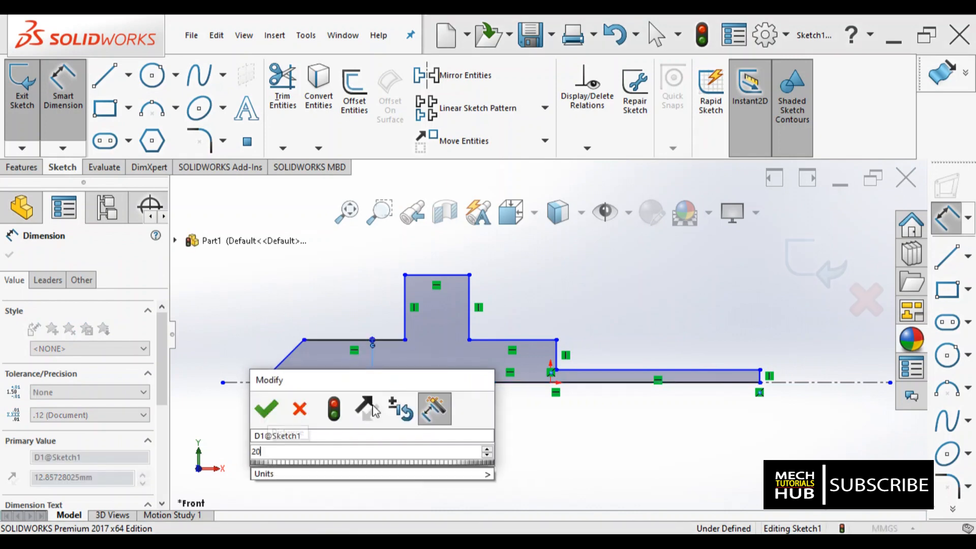
key("Return")
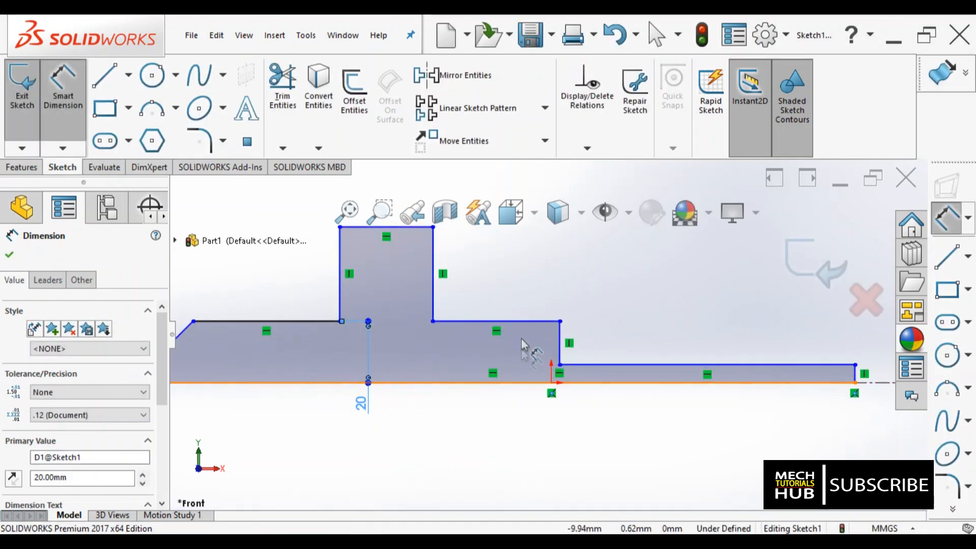
Step: Dimension the shoulder edge behind the collar at 20 mm from the base line
left_click(520, 321)
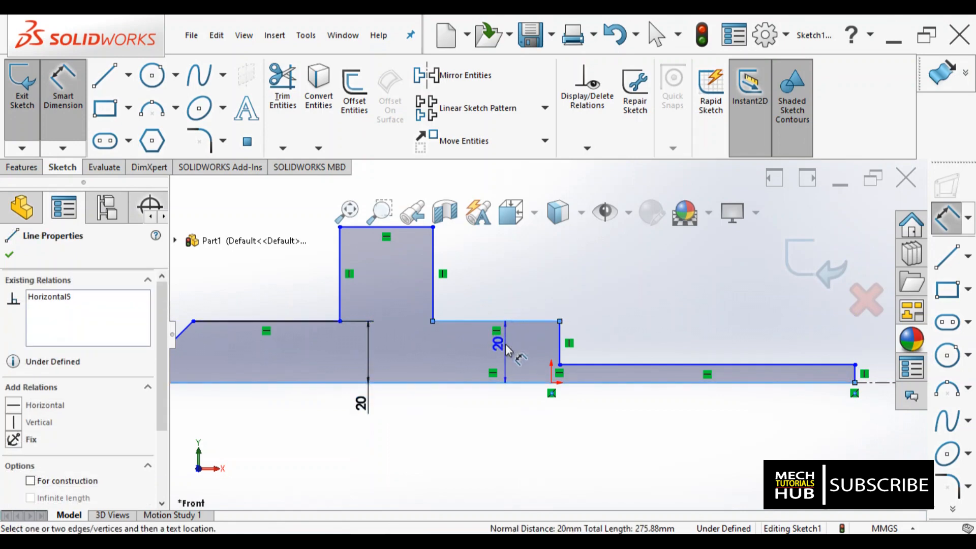
left_click(511, 364)
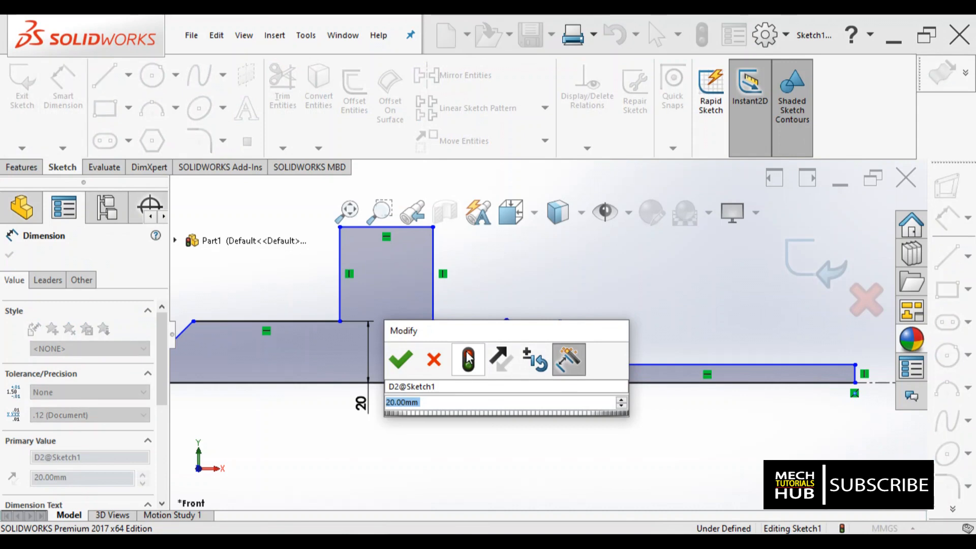
left_click(401, 359)
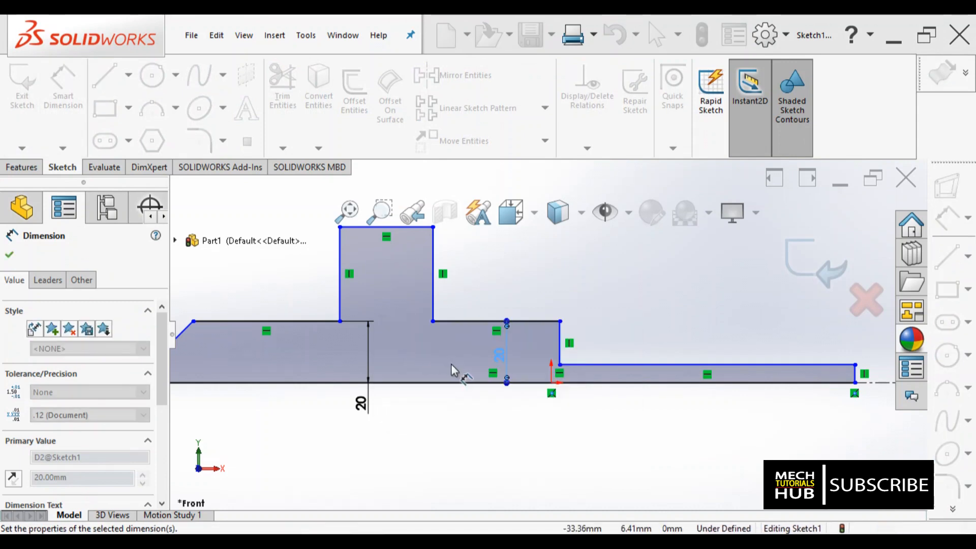
Step: Set the distance between the collar's upper edge and the base line to 46 mm
scroll(451, 363, "up", 3)
scroll(457, 328, "down", 3)
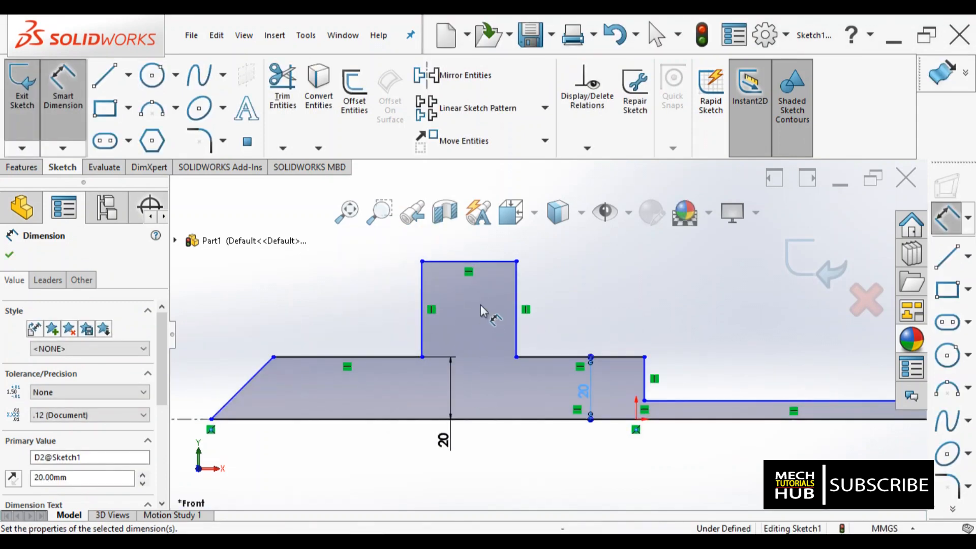
left_click(485, 262)
left_click(480, 418)
left_click(484, 349)
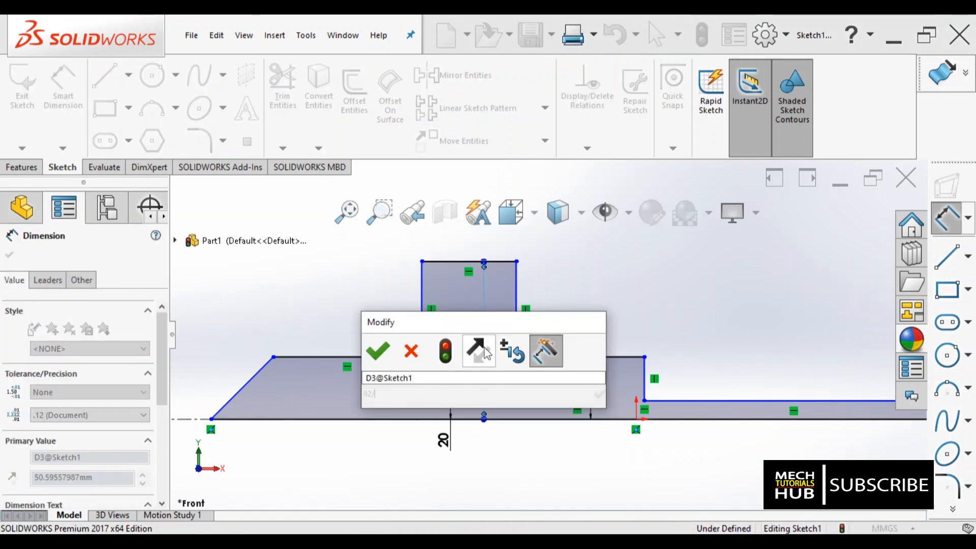
key("Return")
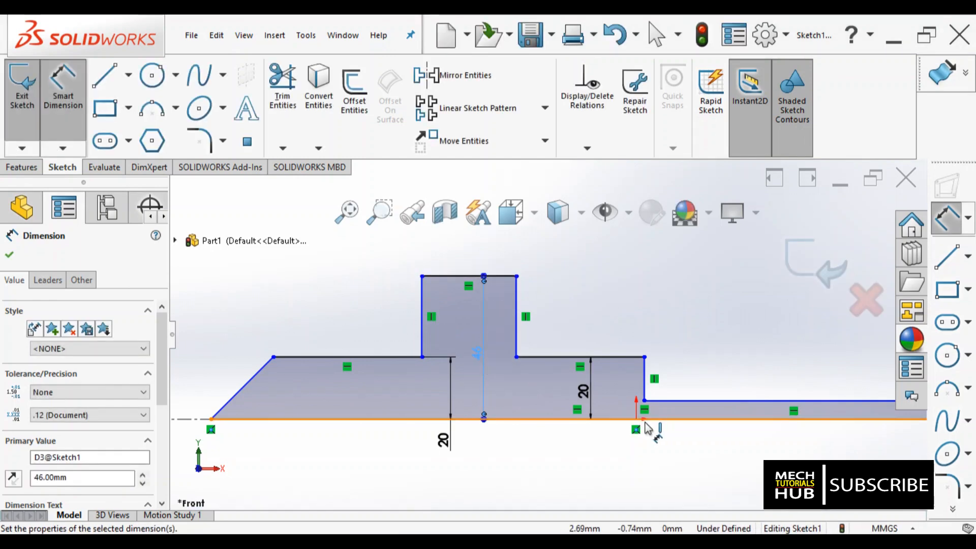
Step: Set the thin shaft edge's distance from the base line to 12 mm
scroll(676, 399, "down", 3)
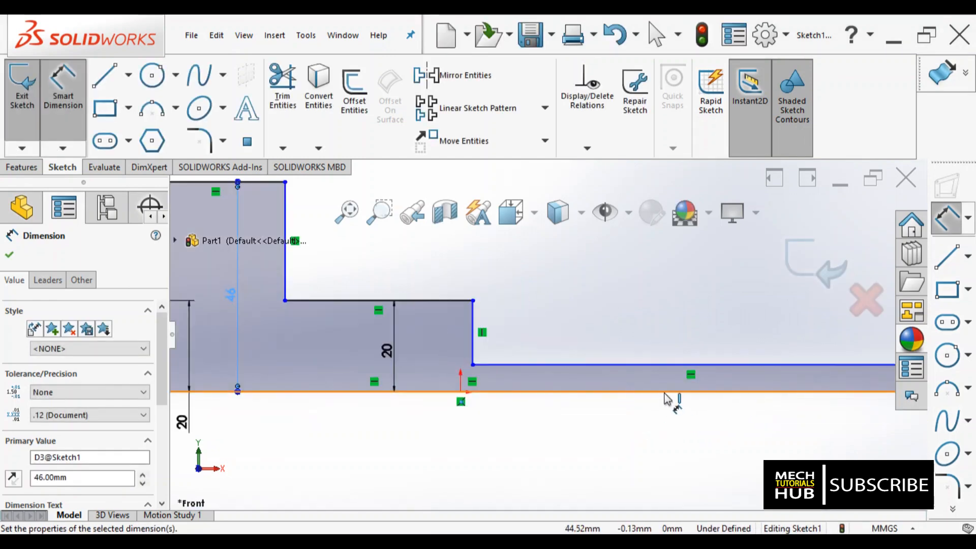
left_click(667, 365)
left_click(668, 391)
left_click(670, 320)
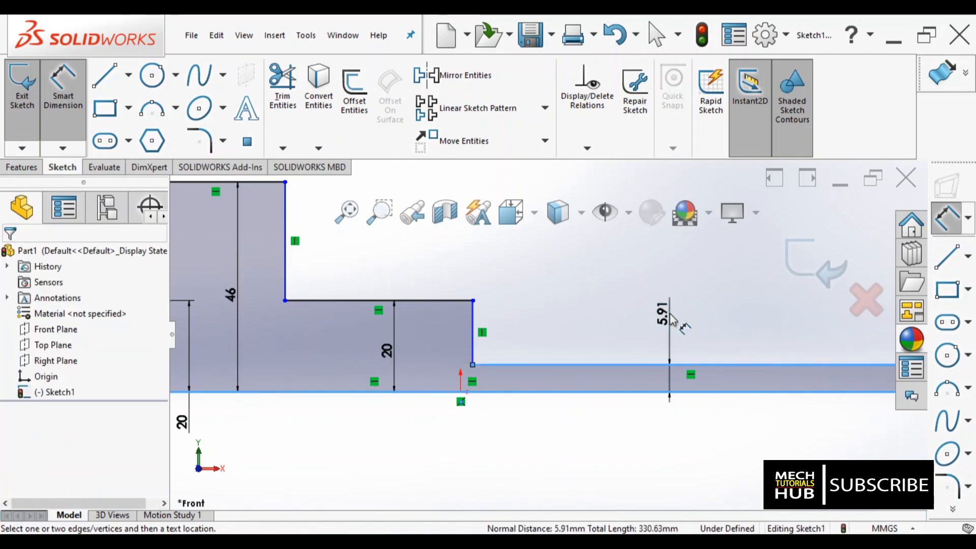
type("12")
key("Return")
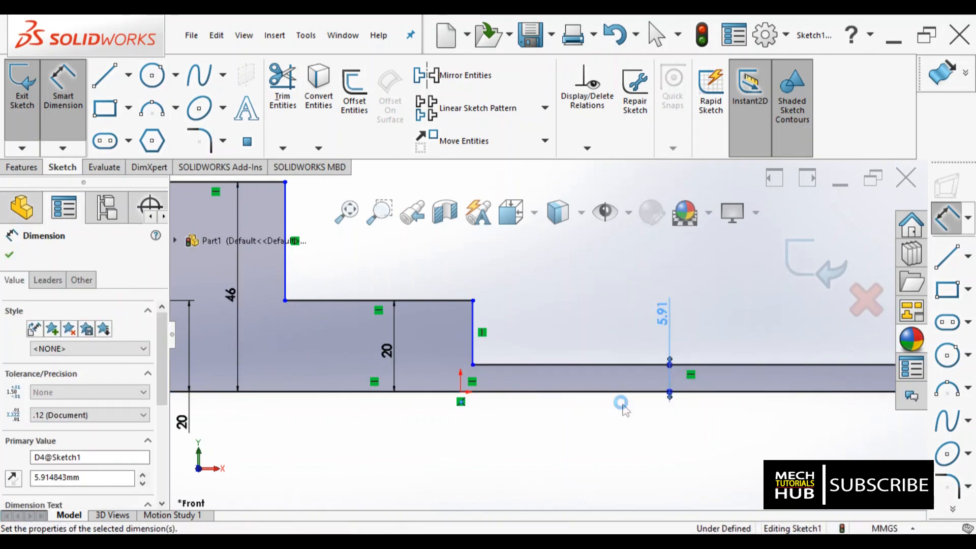
Step: Check the Centre's lengths in the Photos drawing and set the thin shaft's length to 187 mm in the SOLIDWORKS sketch
key("f")
scroll(602, 370, "down", 1)
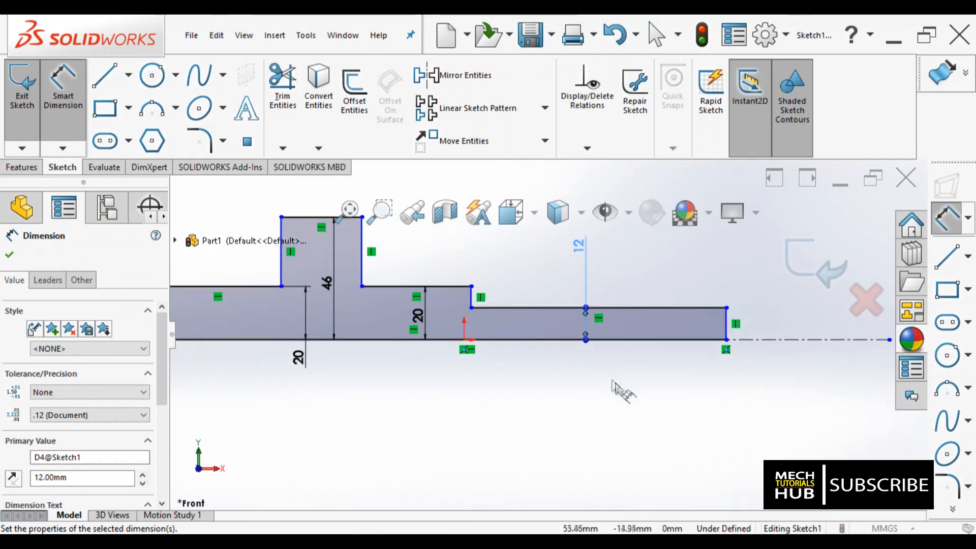
scroll(606, 375, "up", 3)
left_click(341, 541)
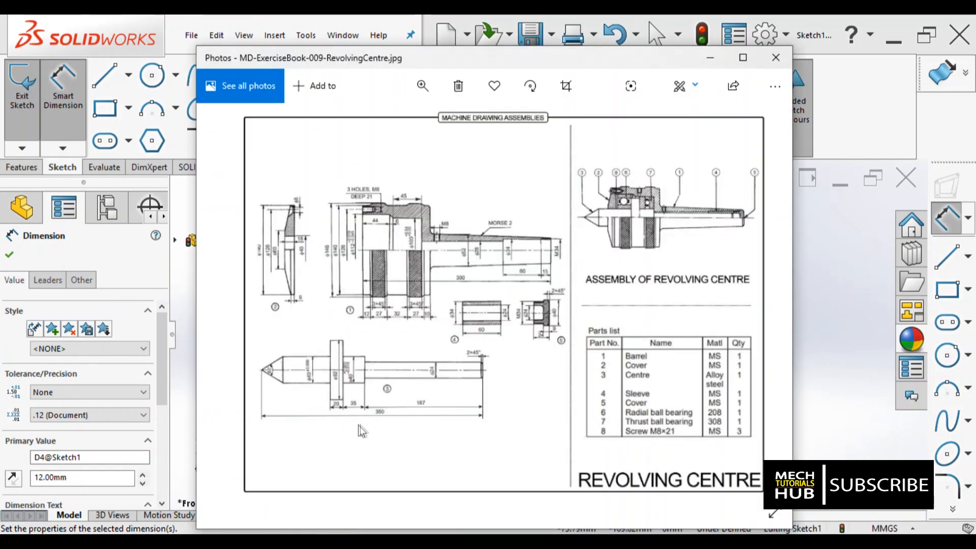
left_click(746, 56)
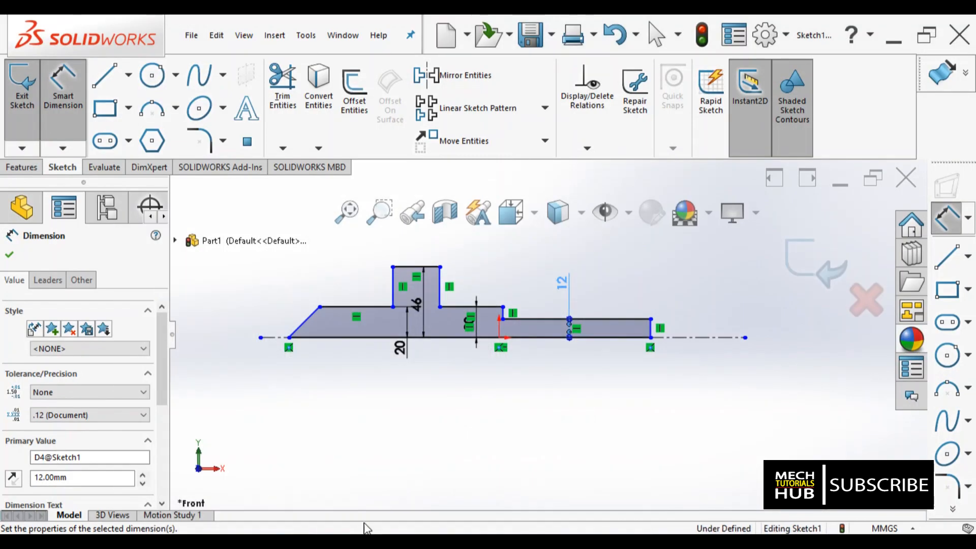
scroll(616, 331, "down", 3)
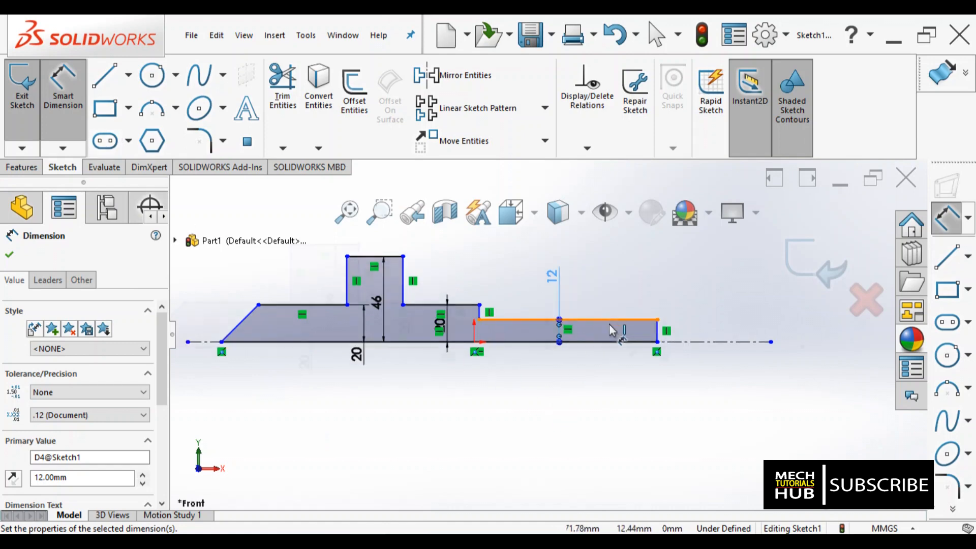
left_click(450, 311)
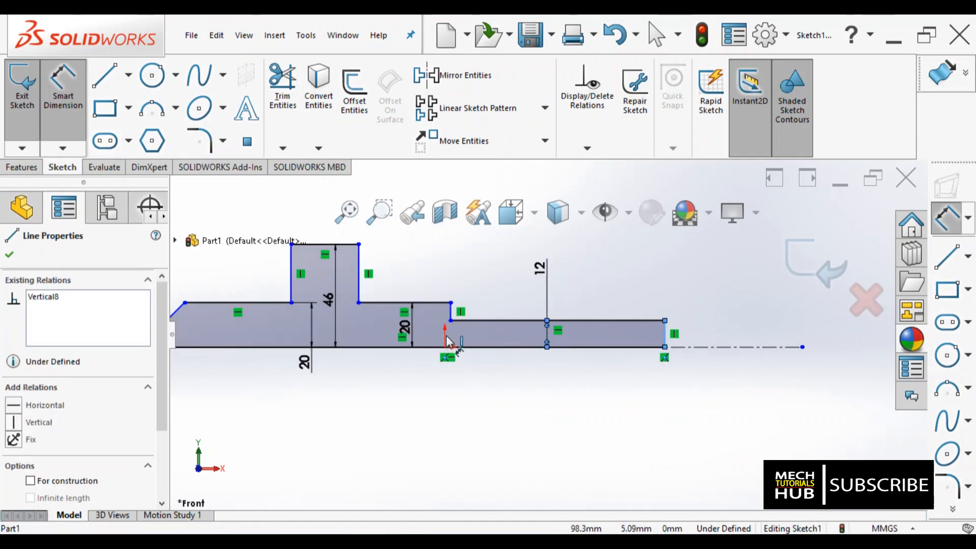
scroll(460, 317, "down", 1)
left_click(715, 336)
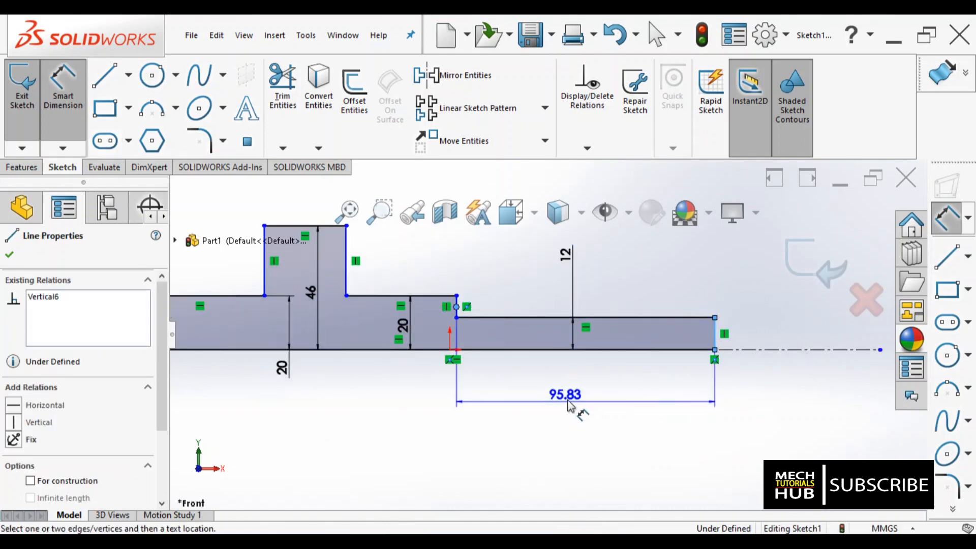
left_click(569, 404)
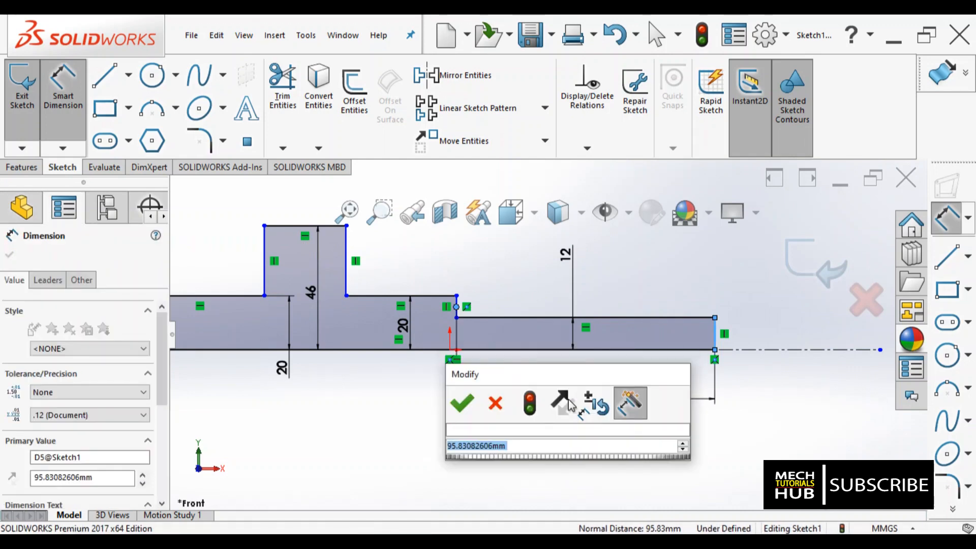
key("Return")
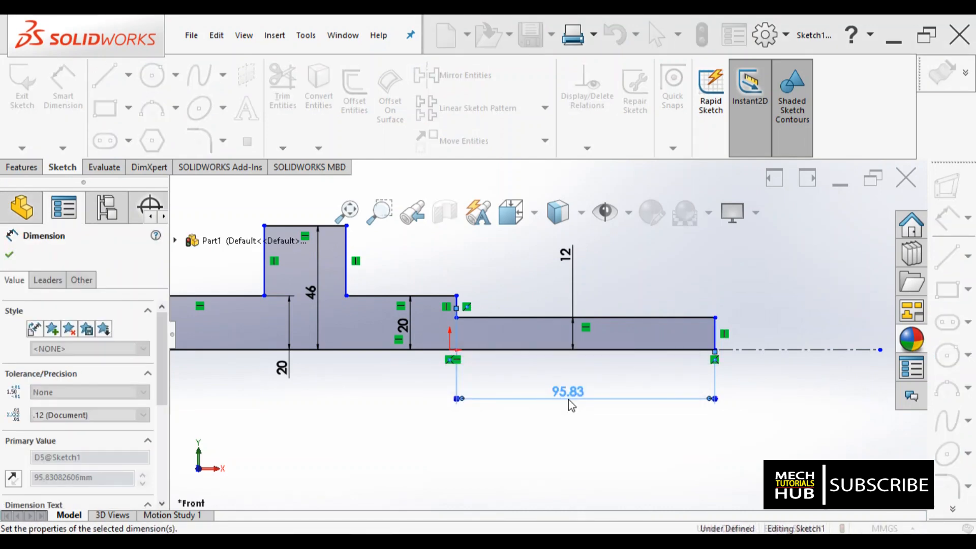
Step: Set the overall length from the pointed tip to the thin shaft's end line to 350 mm
scroll(534, 398, "down", 1)
scroll(533, 389, "up", 2)
scroll(534, 388, "up", 1)
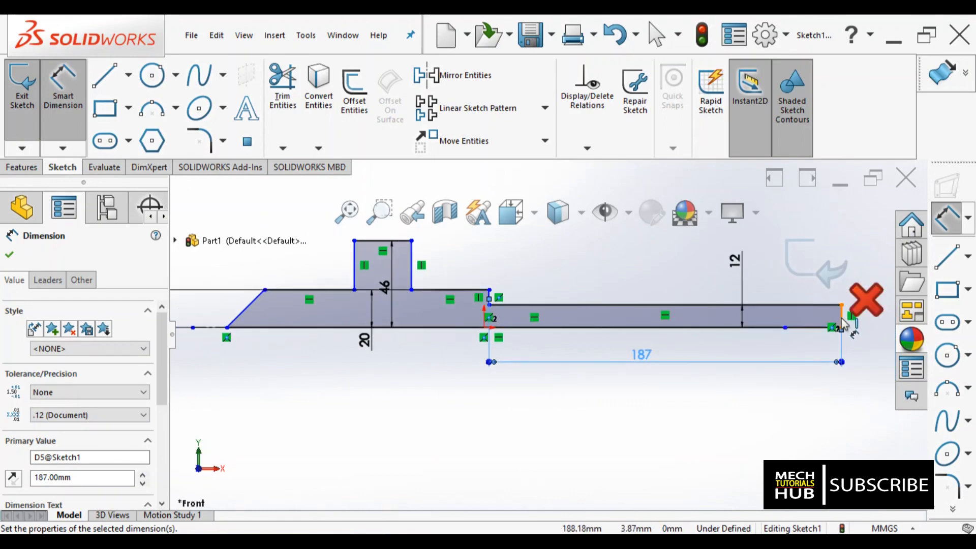
left_click(865, 300)
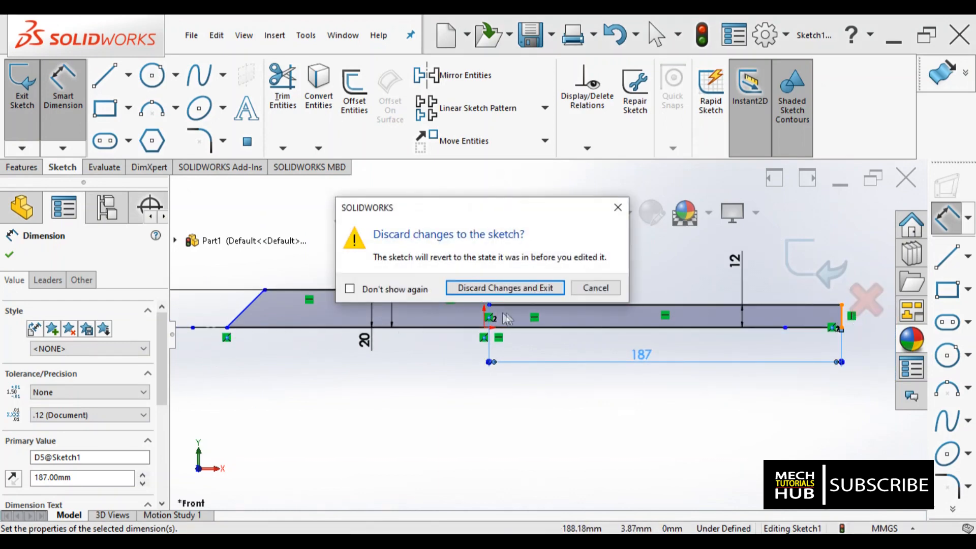
left_click(584, 290)
scroll(813, 345, "down", 2)
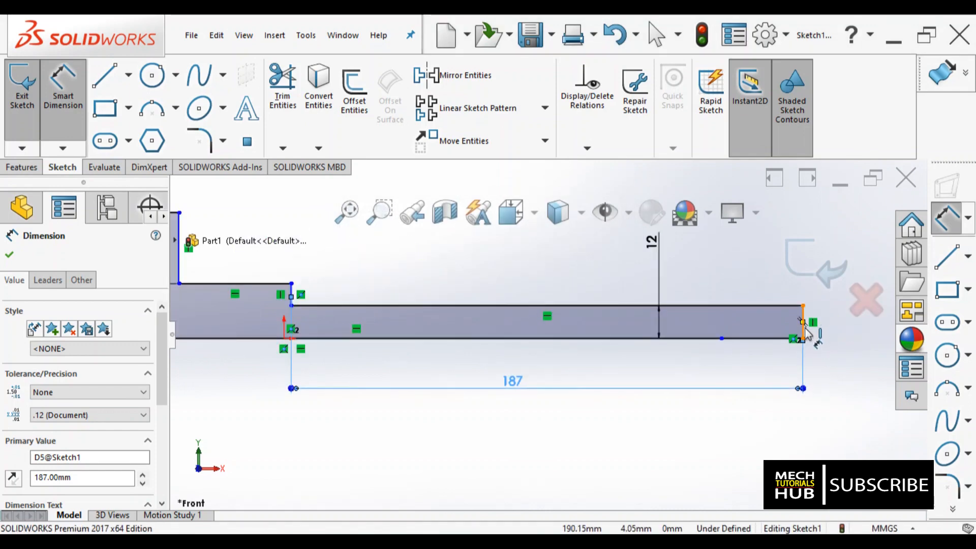
left_click(804, 333)
scroll(810, 382, "up", 3)
scroll(294, 390, "up", 2)
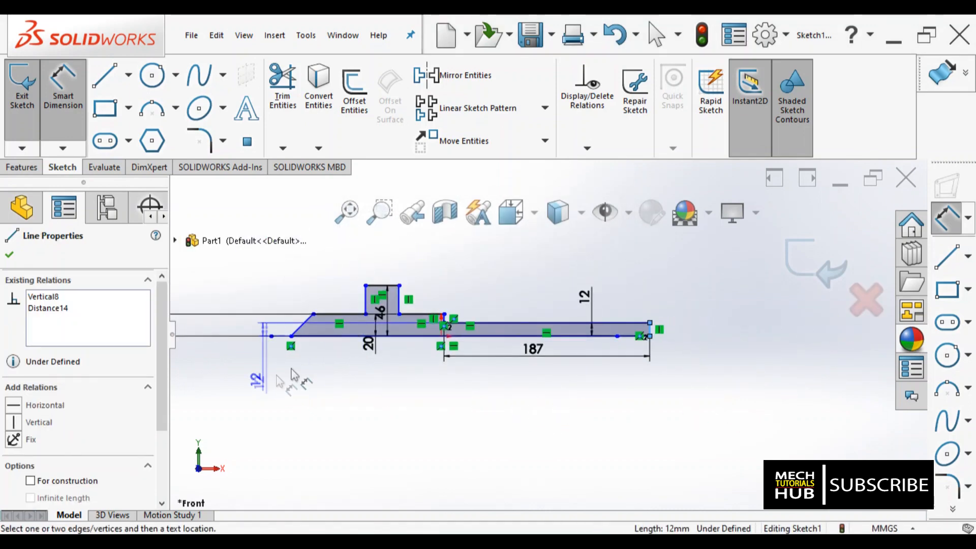
scroll(277, 382, "down", 2)
left_click(315, 321)
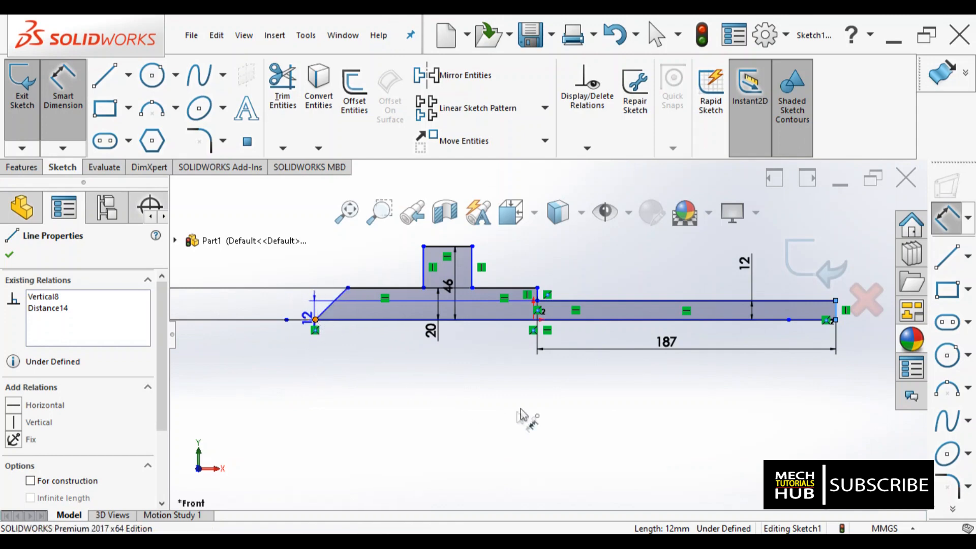
left_click(593, 409)
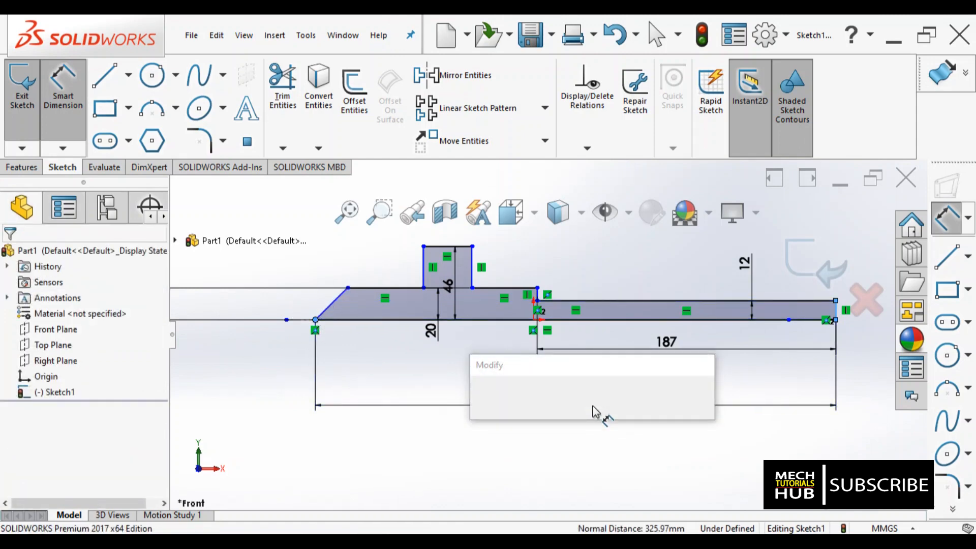
type("350")
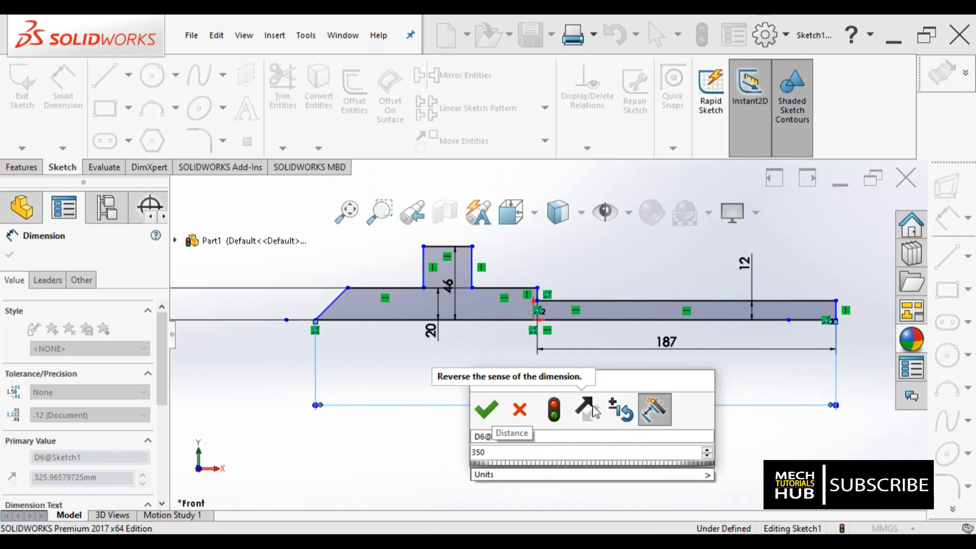
key("Return")
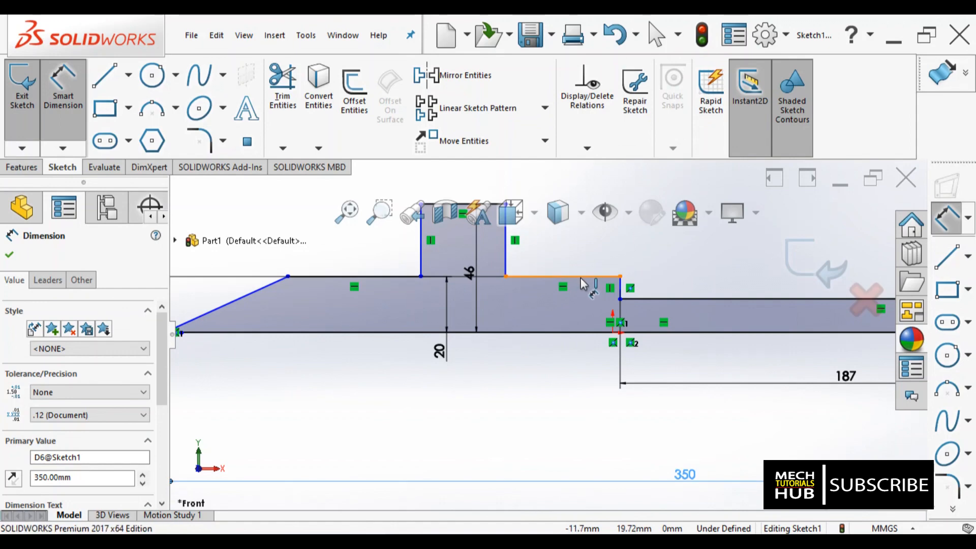
Step: Set the length of the shoulder edge behind the collar to 35 mm
left_click(583, 279)
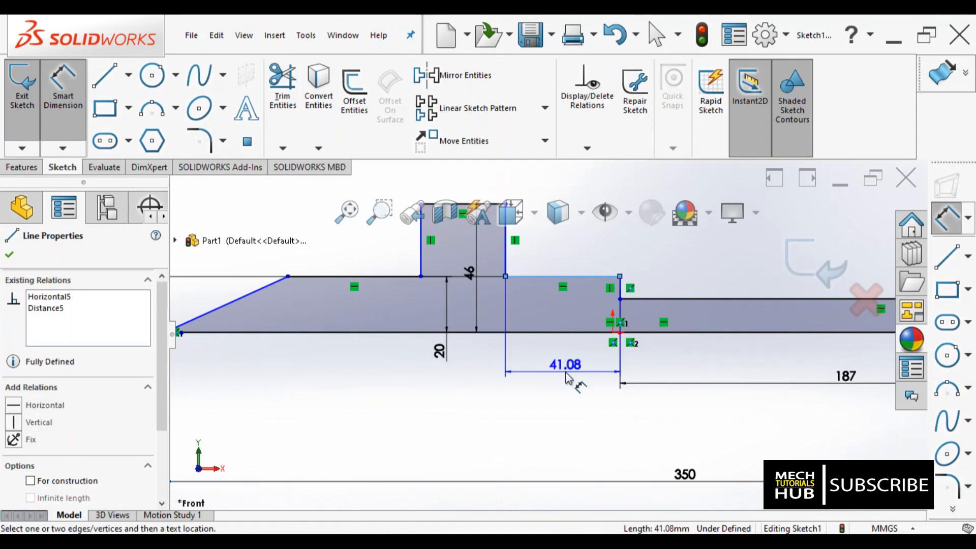
left_click(568, 378)
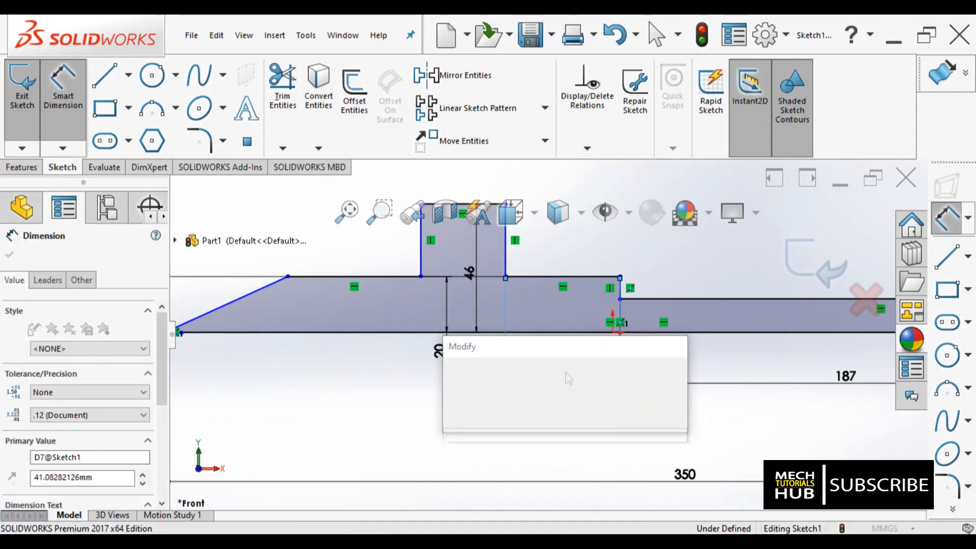
type("35")
key("Return")
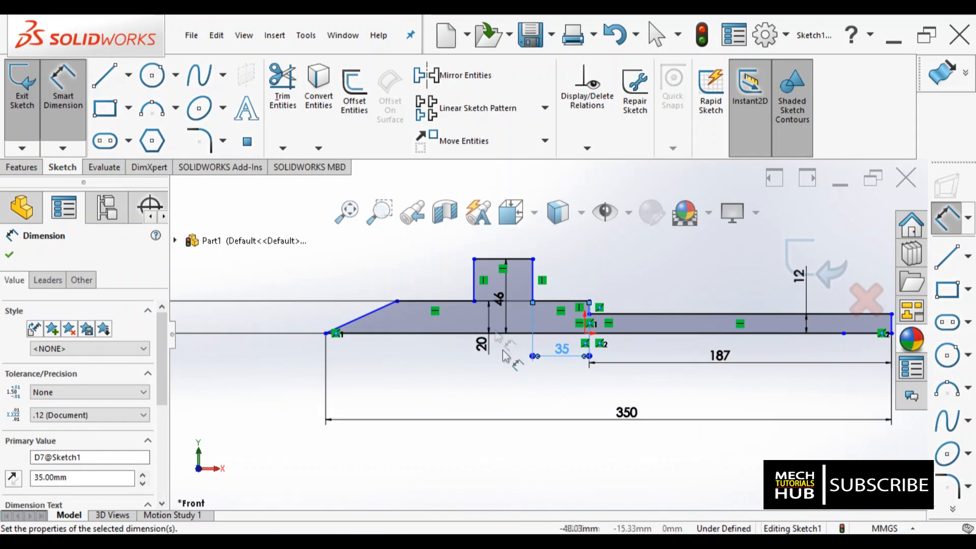
Step: Set the collar's width to 20 mm with a dimension on its outer edge
left_click(520, 259)
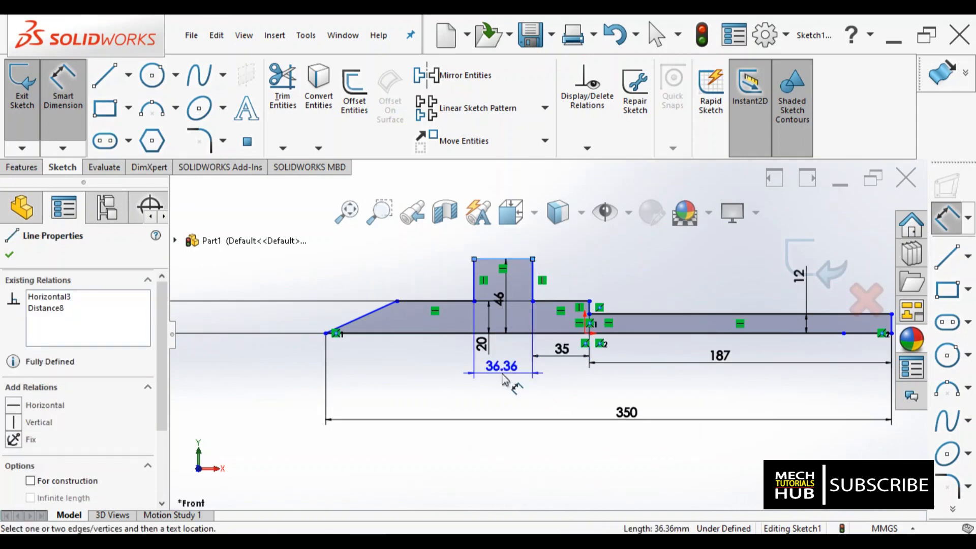
left_click(502, 364)
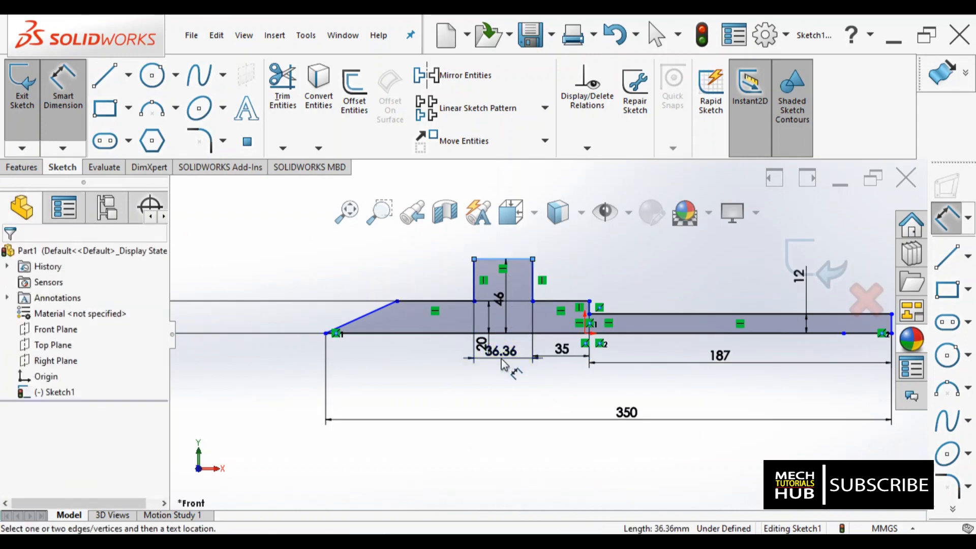
type("20")
key("Return")
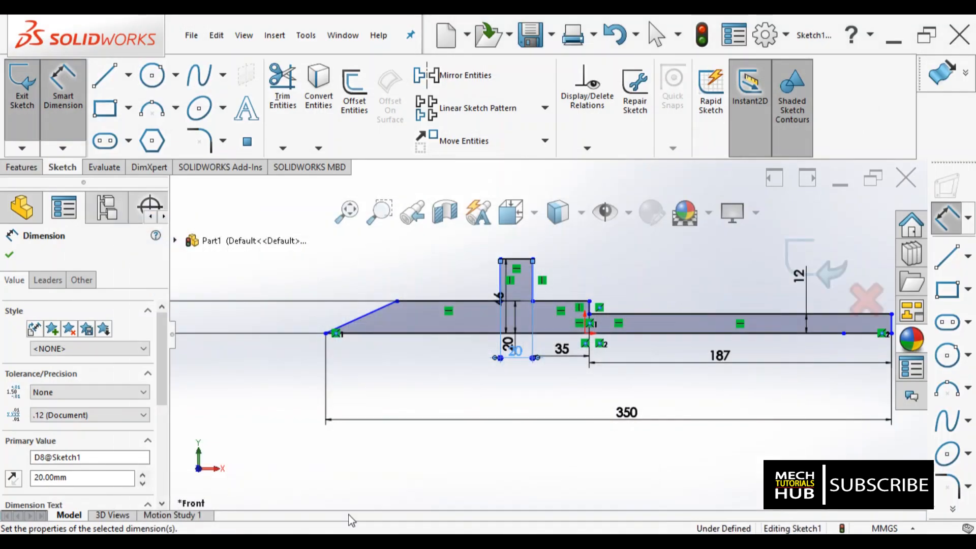
scroll(368, 370, "down", 2)
scroll(399, 340, "down", 2)
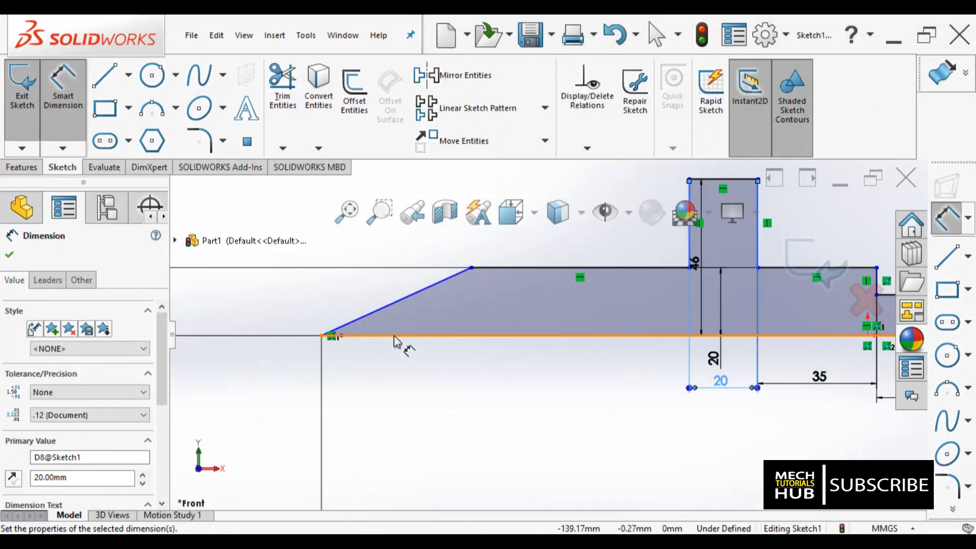
left_click(395, 306)
left_click(395, 305)
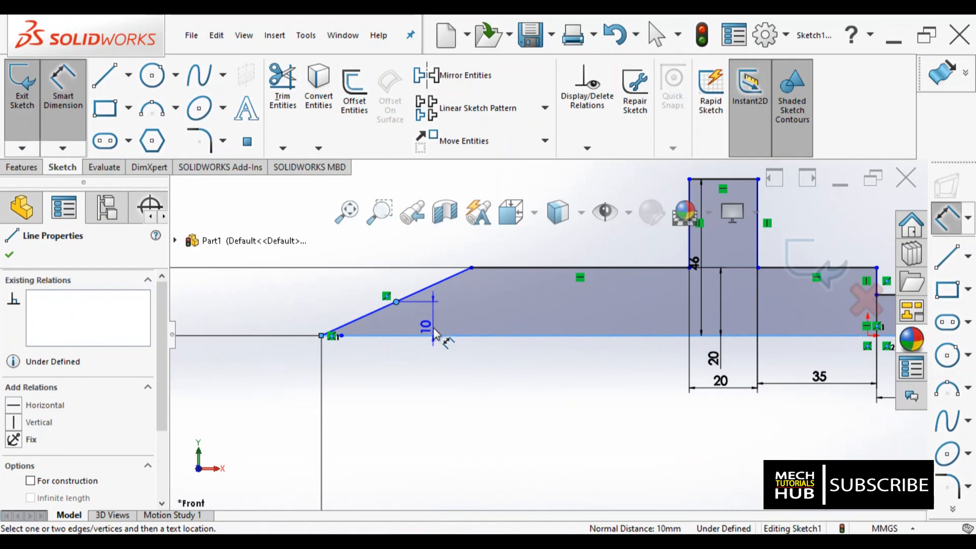
key("Escape")
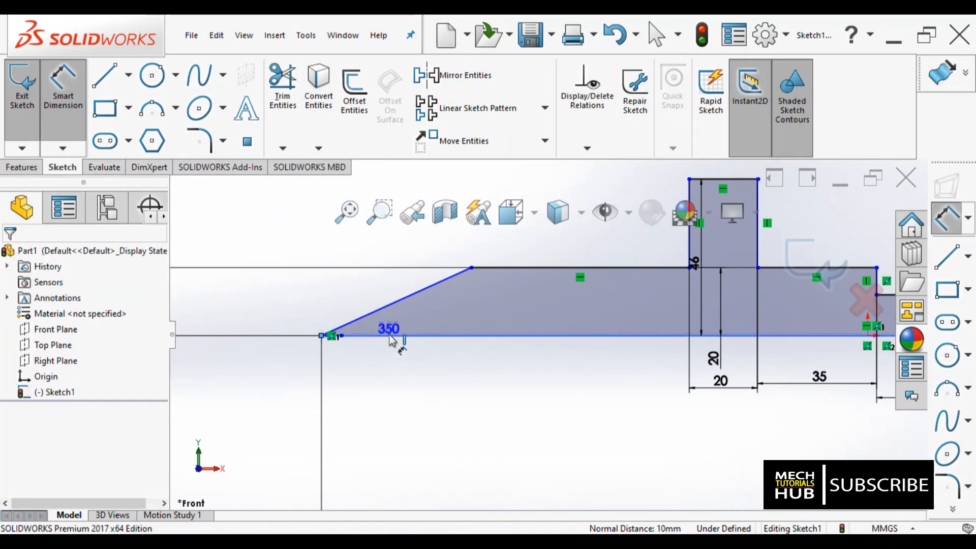
Step: Set the angle between the slanted tip edge and the base line to 30 degrees
left_click(390, 305)
left_click(407, 334)
left_click(435, 327)
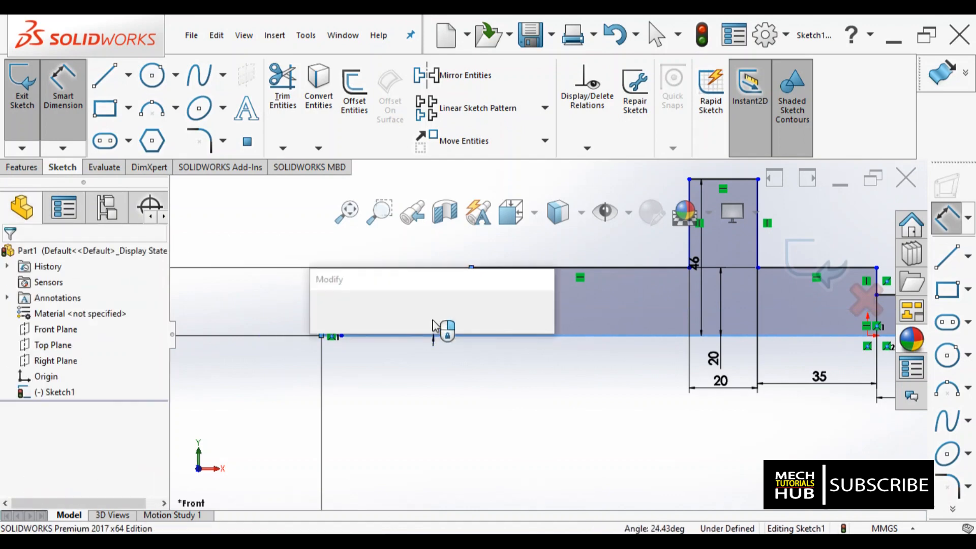
type("30")
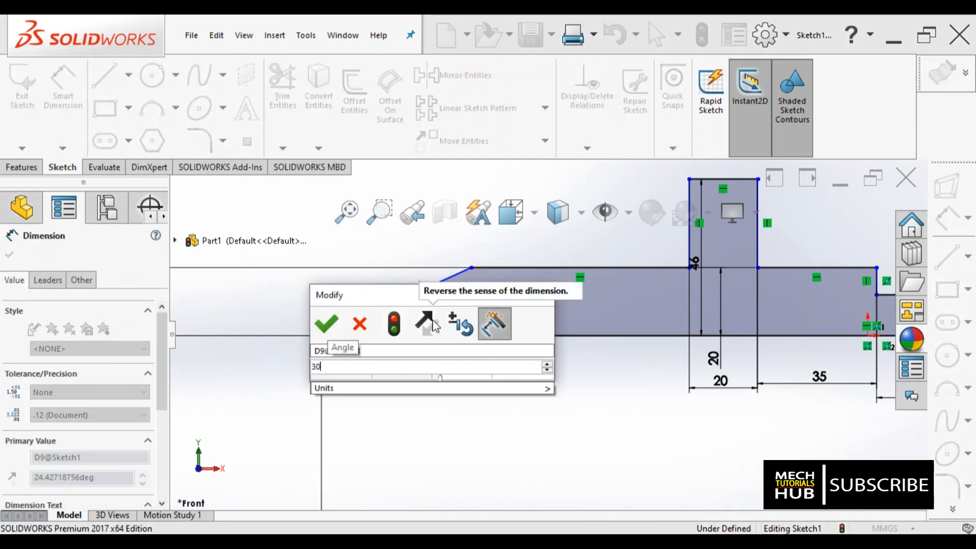
key("Return")
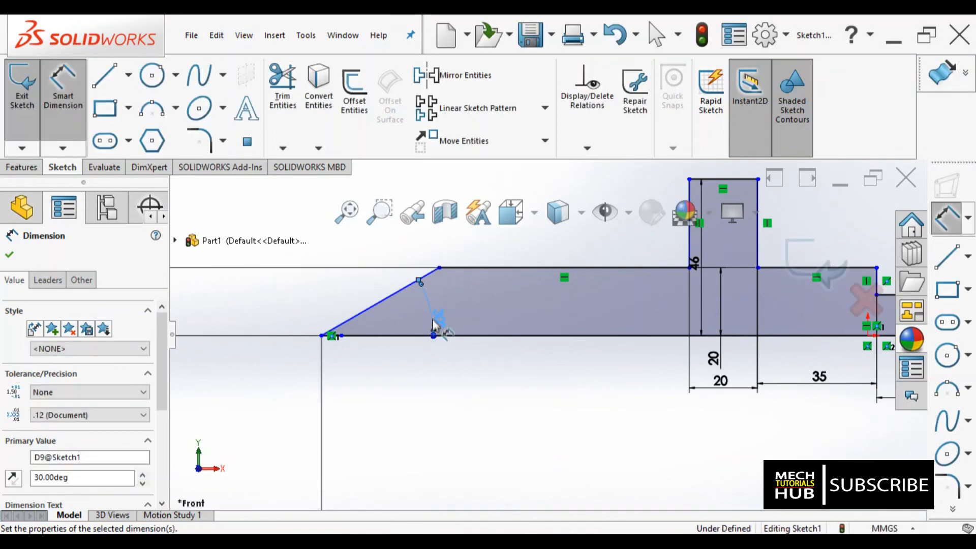
Step: Examine the tip, collar and shaft of the half-profile sketch and their dimensions for completeness
scroll(482, 342, "up", 8)
scroll(528, 318, "down", 3)
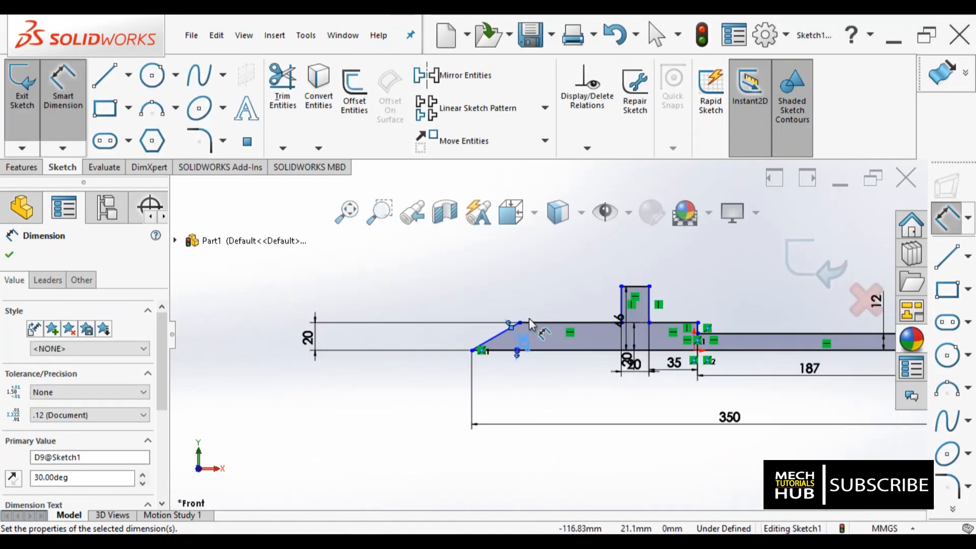
scroll(508, 320, "down", 5)
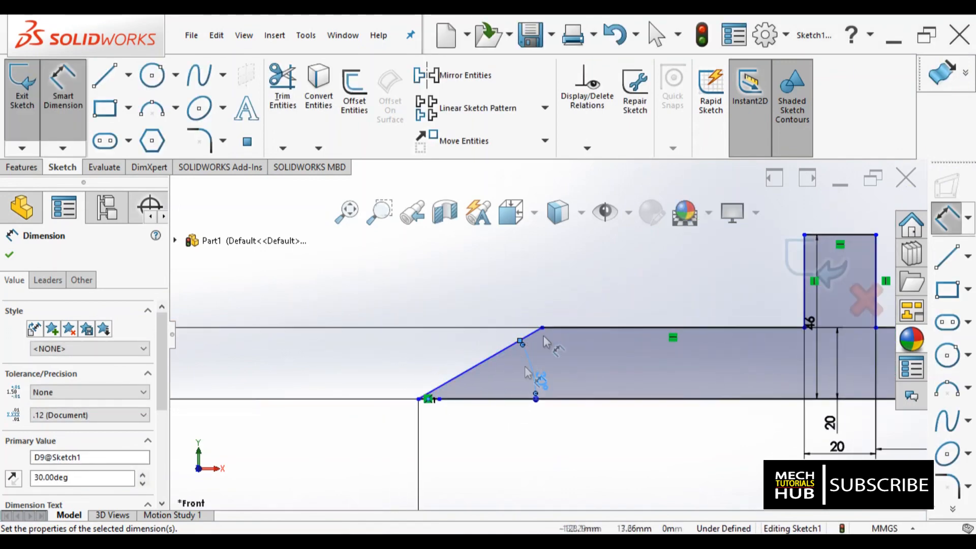
scroll(532, 395, "up", 3)
scroll(529, 371, "down", 3)
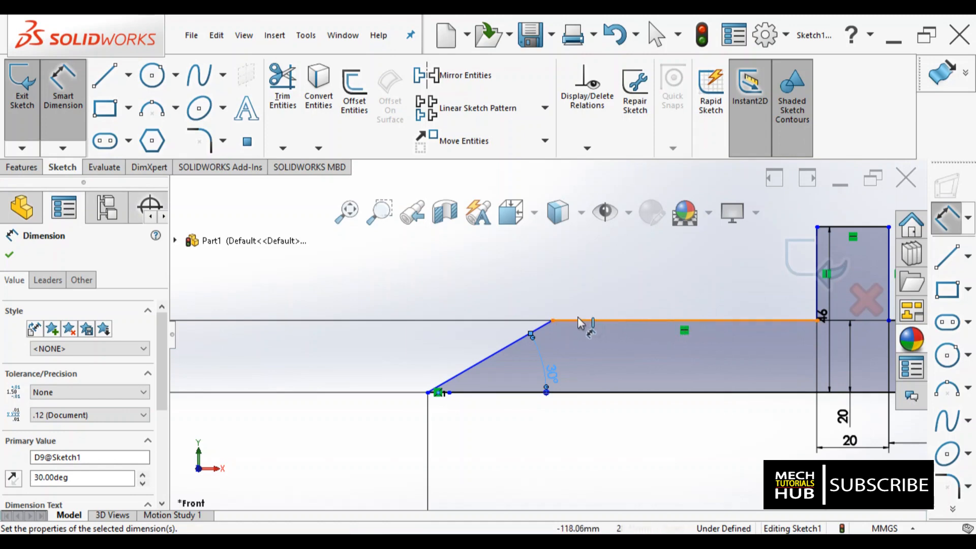
scroll(580, 323, "down", 5)
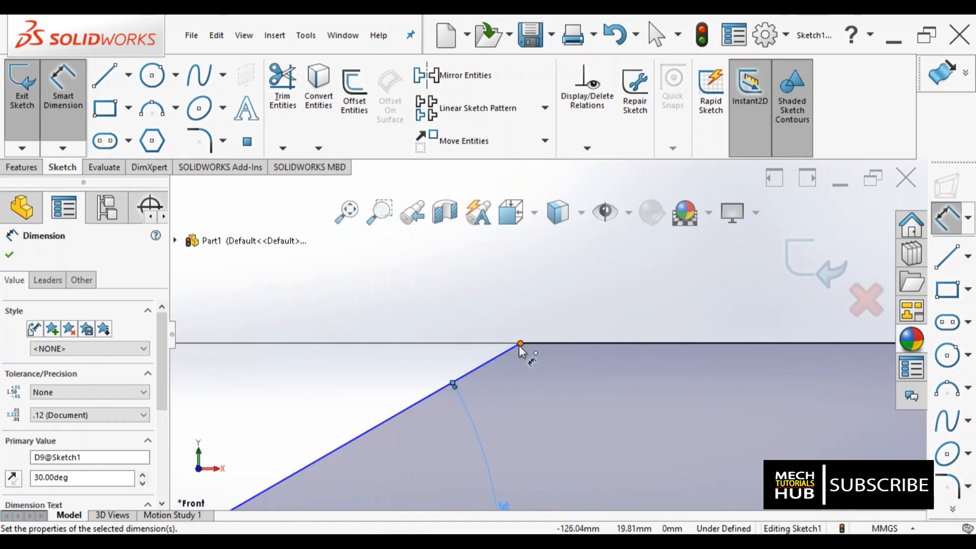
scroll(524, 346, "up", 6)
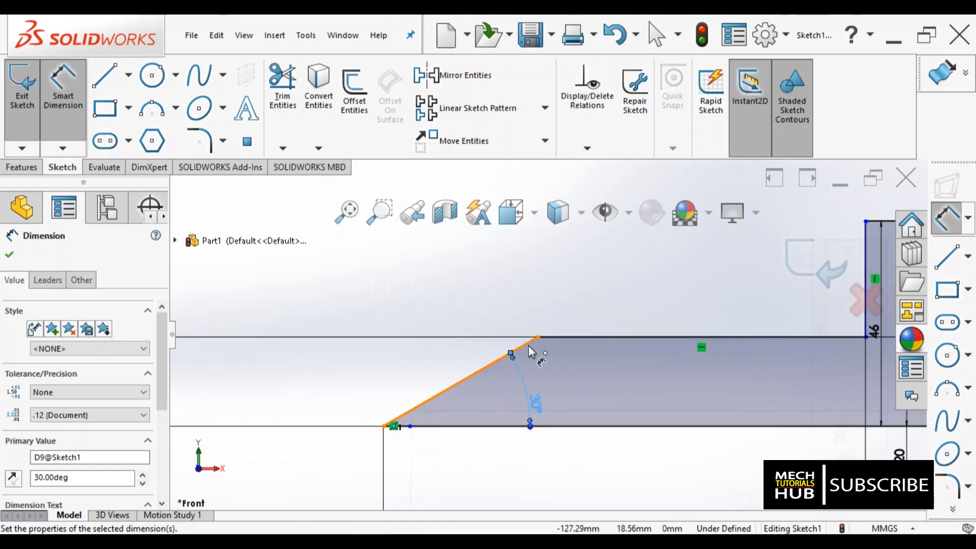
scroll(529, 349, "up", 5)
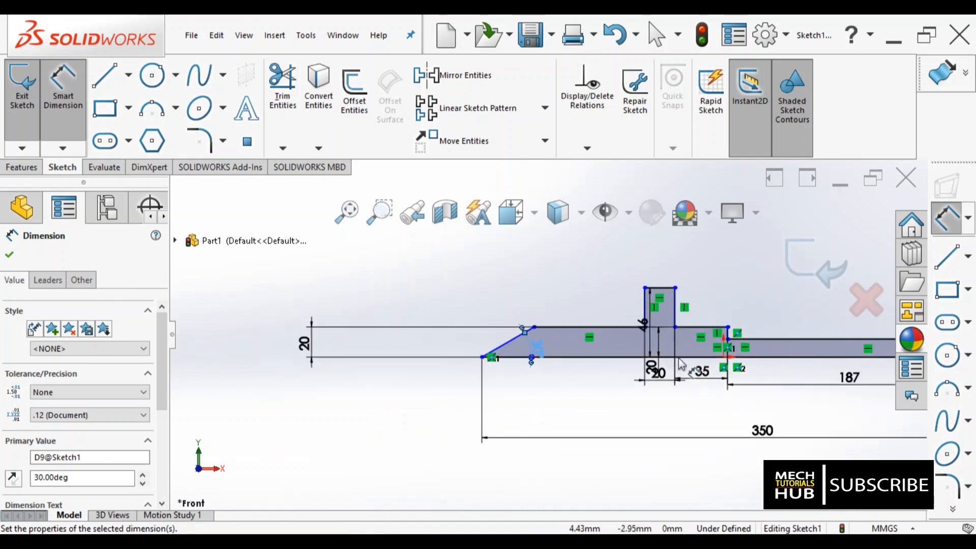
scroll(667, 328, "down", 5)
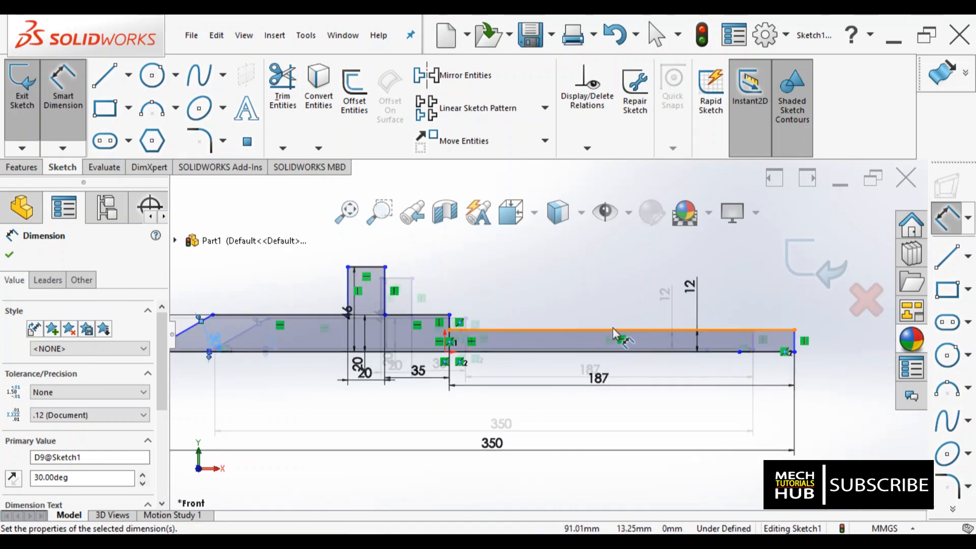
scroll(432, 336, "up", 2)
scroll(376, 392, "down", 2)
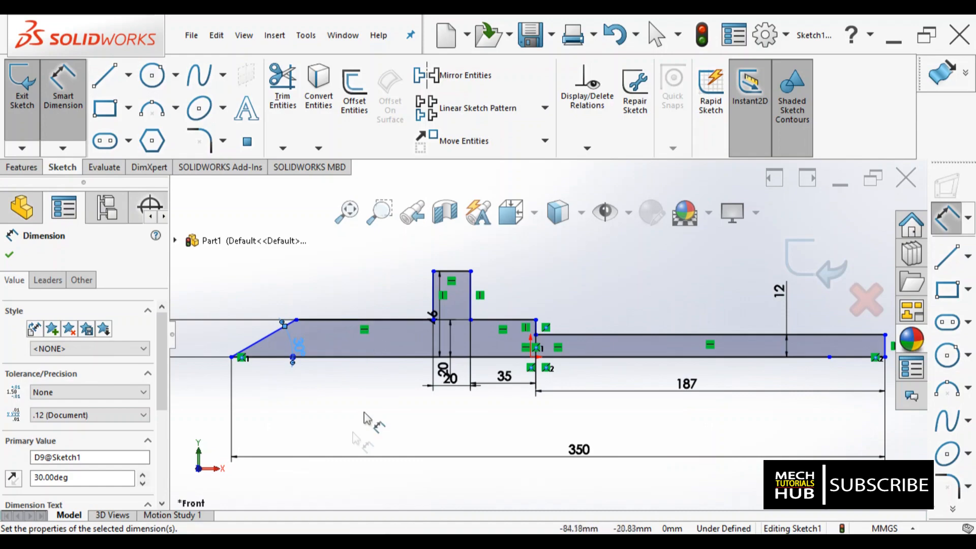
Step: Check the Centre's end chamfer in the enlarged Photos drawing and return to the SOLIDWORKS sketch
key("alt+Tab")
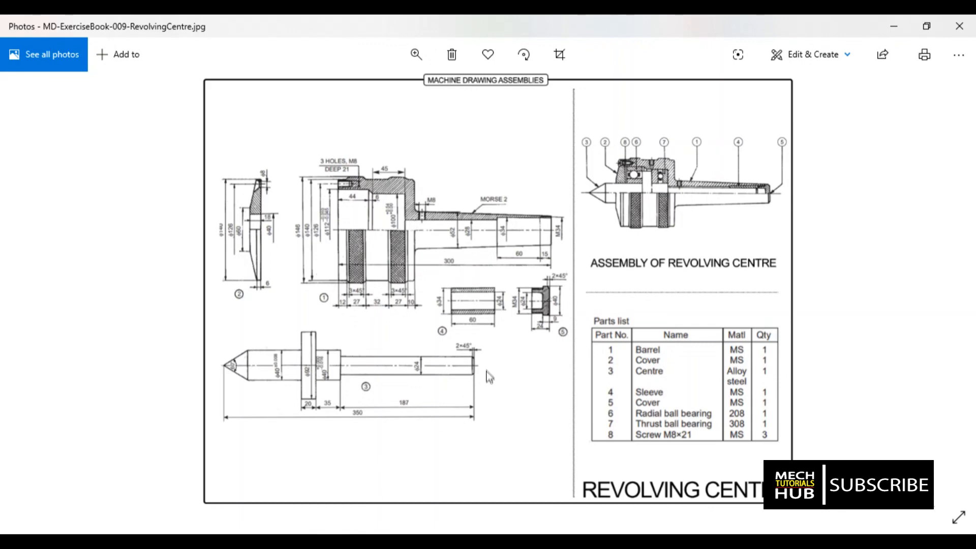
left_click(958, 518)
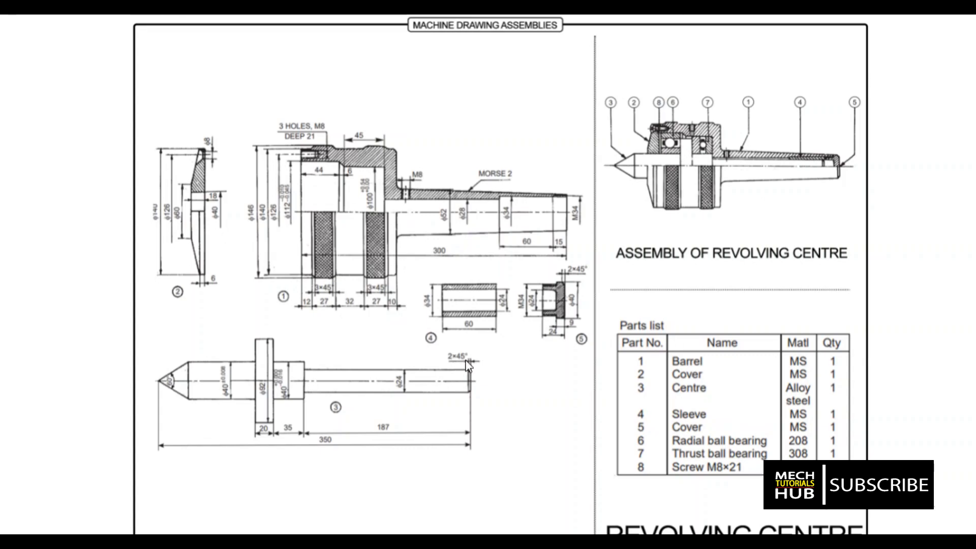
key("Escape")
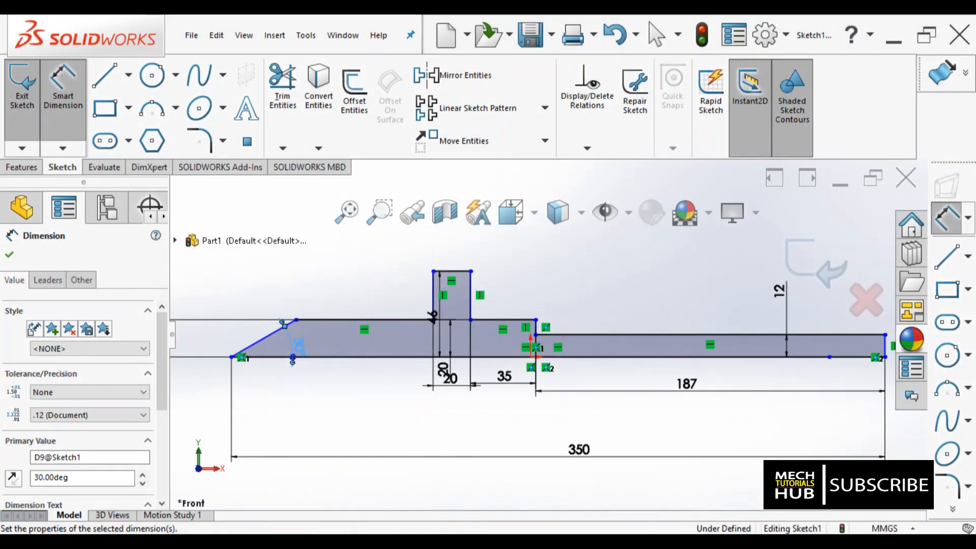
key("Return")
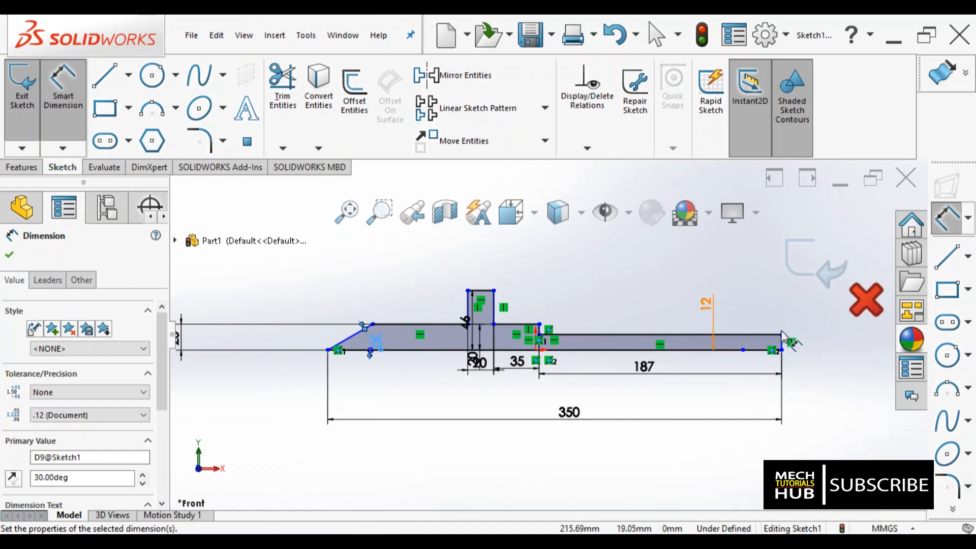
Step: Exit the dimensioned half-profile sketch and revolve it 360 degrees about the base line
scroll(783, 339, "down", 3)
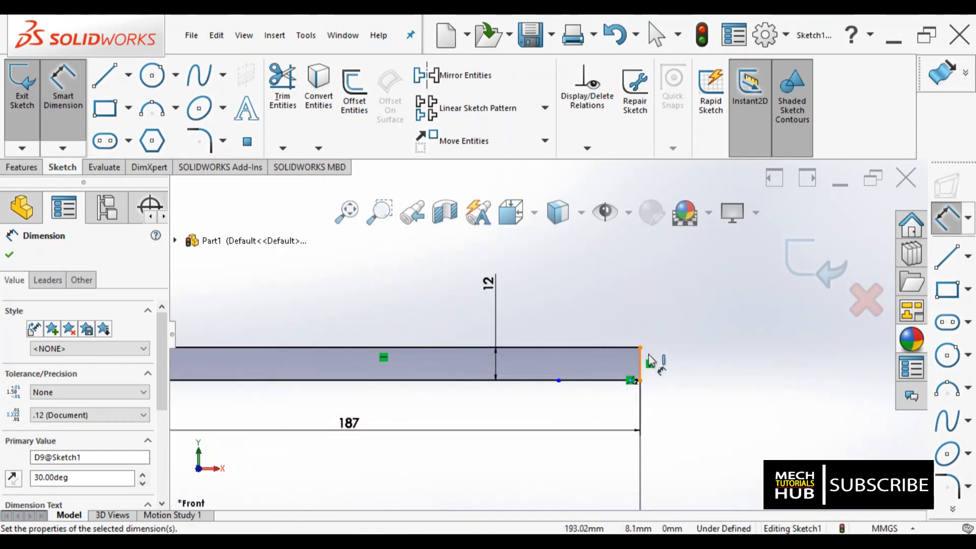
scroll(640, 362, "up", 5)
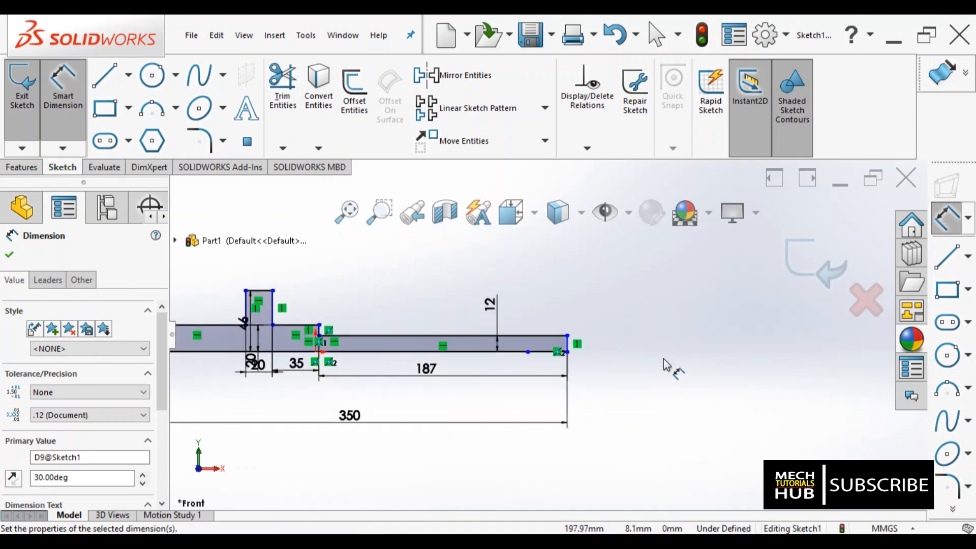
scroll(357, 350, "up", 2)
scroll(351, 337, "down", 2)
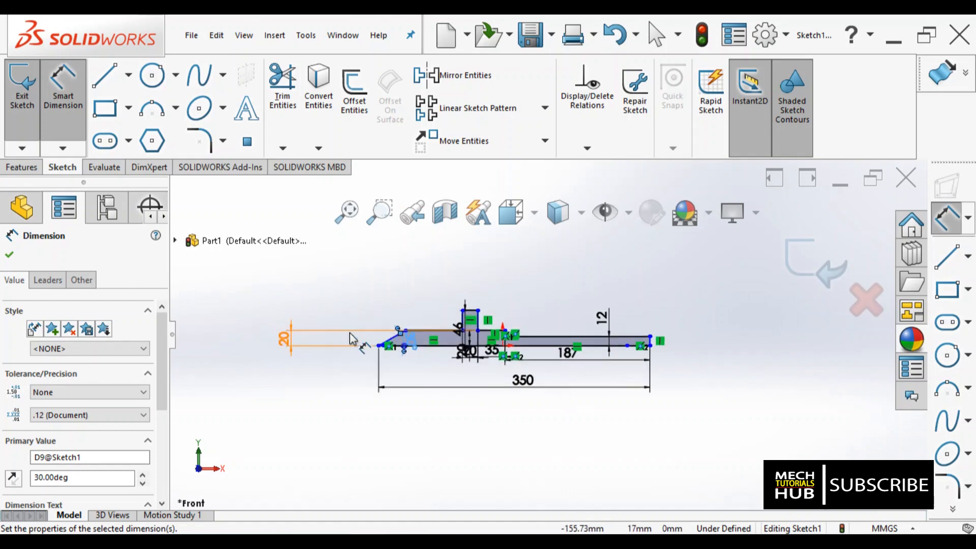
scroll(382, 348, "down", 3)
scroll(447, 357, "up", 2)
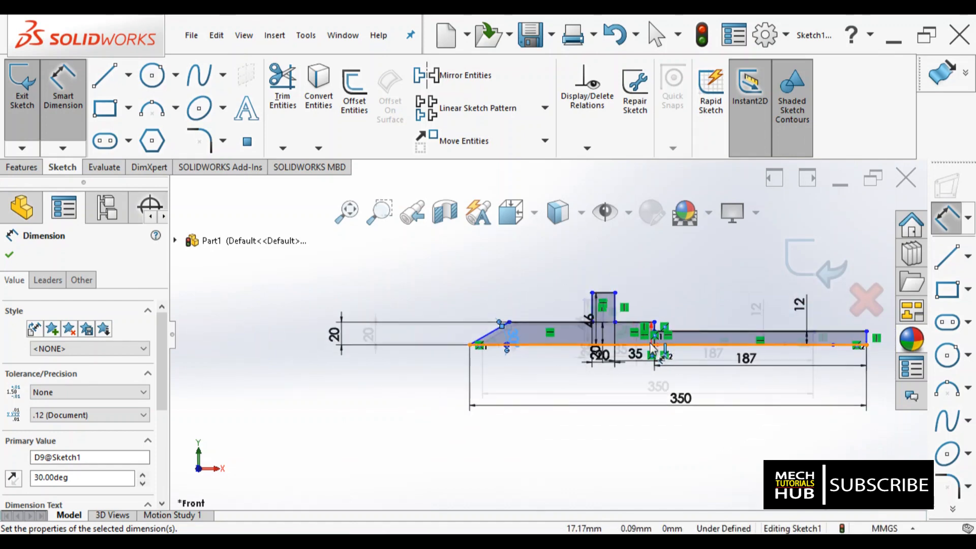
scroll(676, 345, "up", 2)
scroll(701, 345, "down", 2)
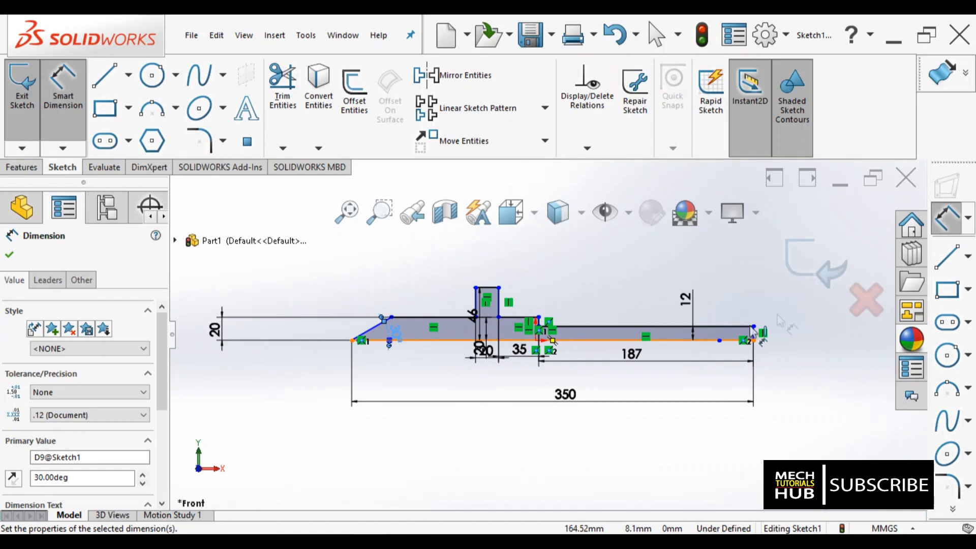
left_click(807, 279)
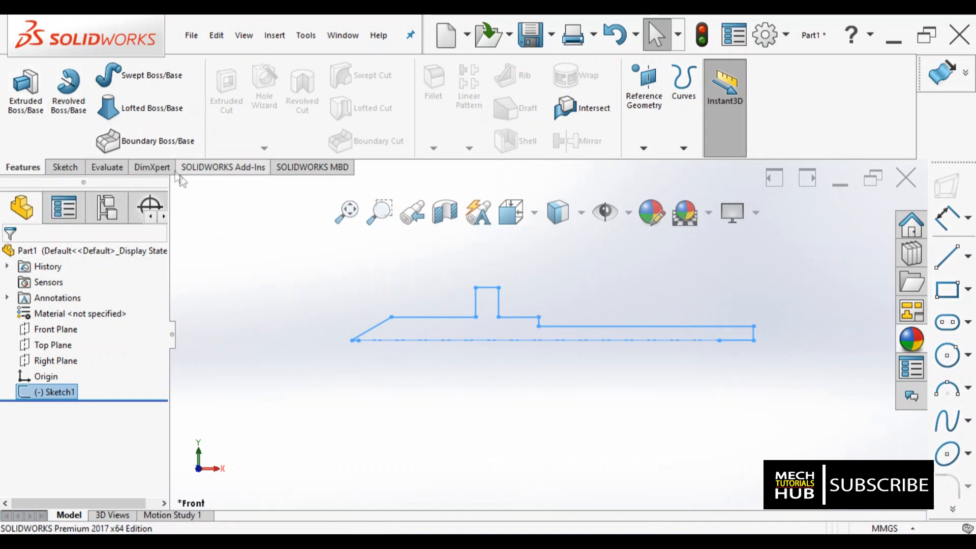
left_click(69, 96)
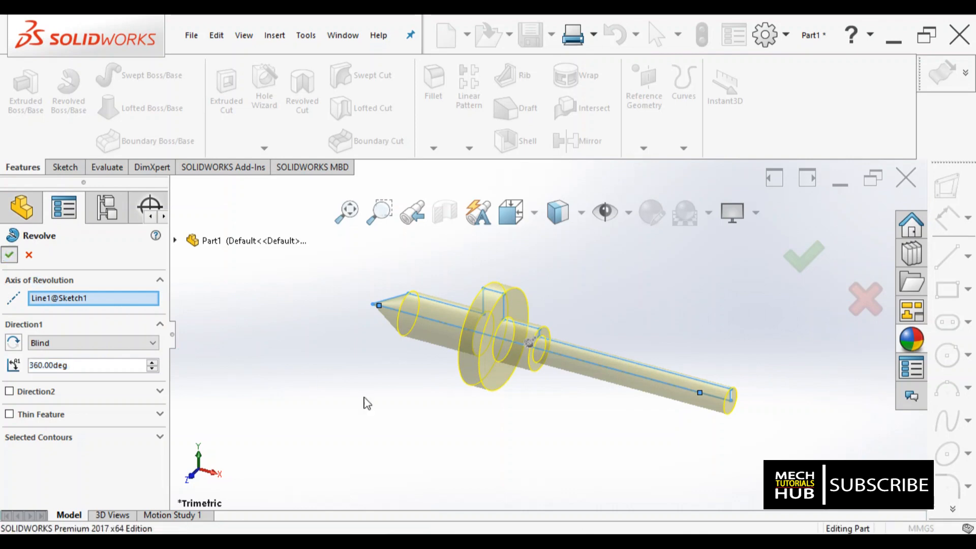
Step: Inspect the revolved Centre, orient it to the Front view and switch its display style to Hidden Lines Removed
scroll(527, 316, "down", 4)
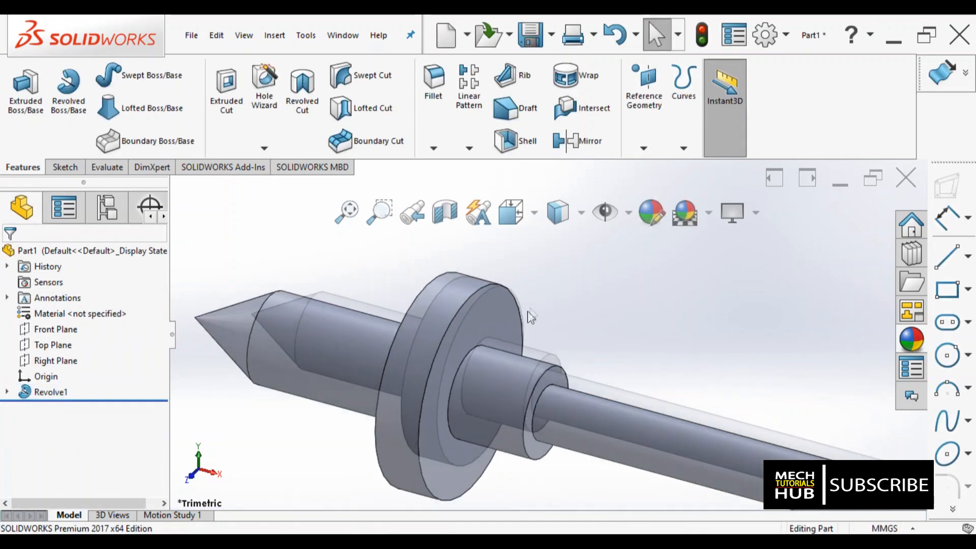
scroll(527, 315, "up", 2)
middle_click_drag(503, 364, 523, 329)
scroll(526, 340, "up", 3)
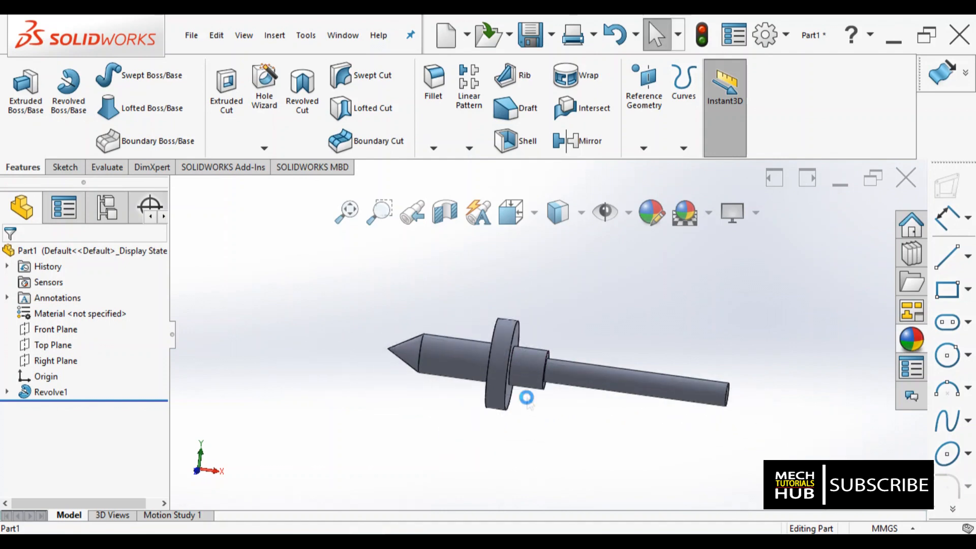
middle_click_drag(427, 486, 508, 347)
scroll(336, 410, "up", 3)
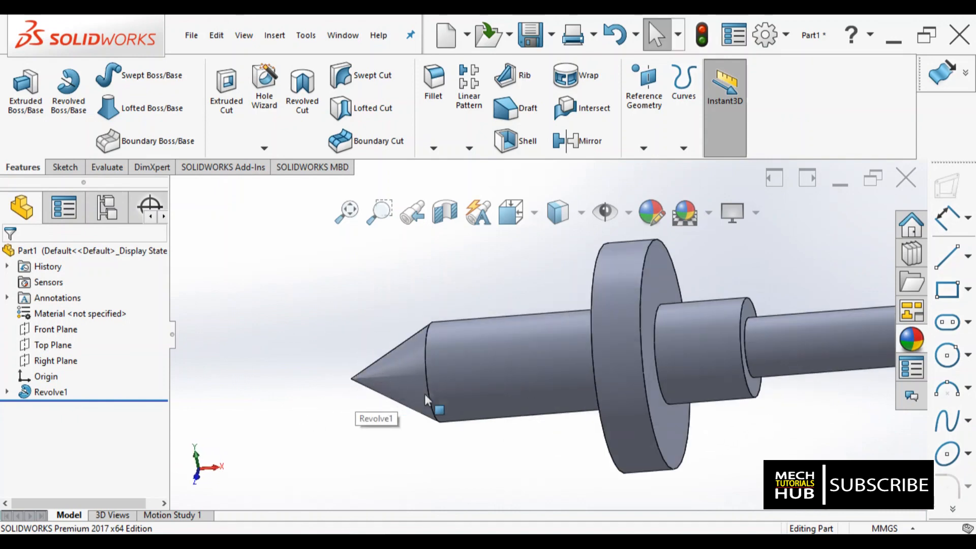
left_click(532, 214)
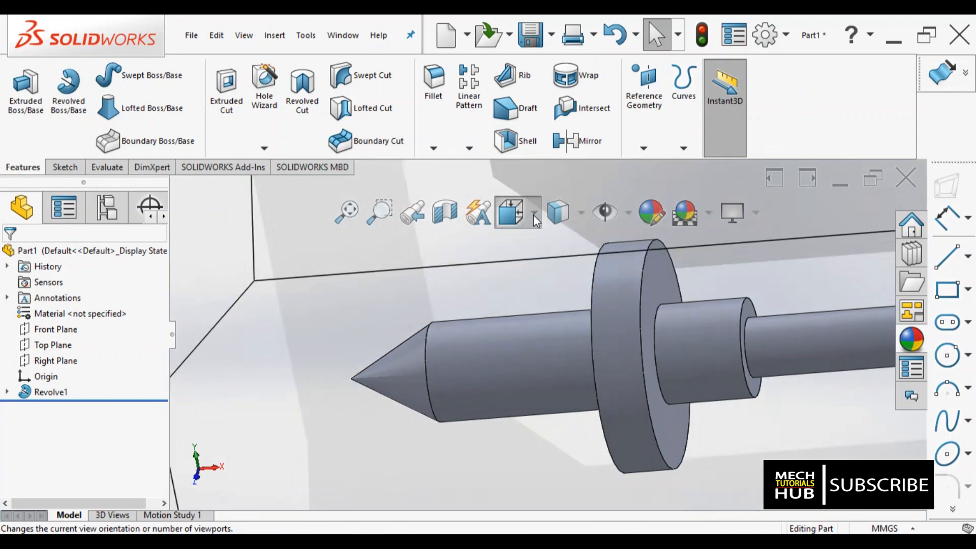
left_click(479, 362)
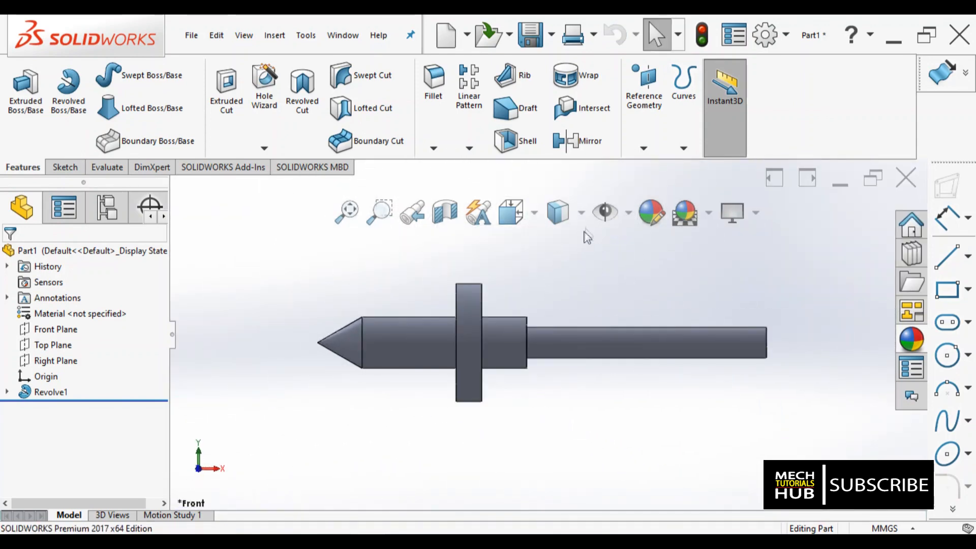
left_click(581, 212)
left_click(564, 347)
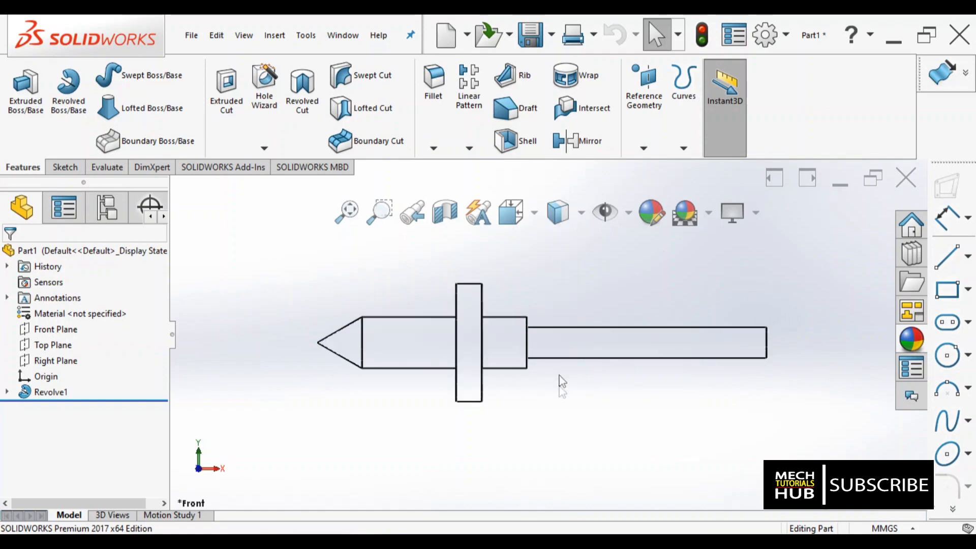
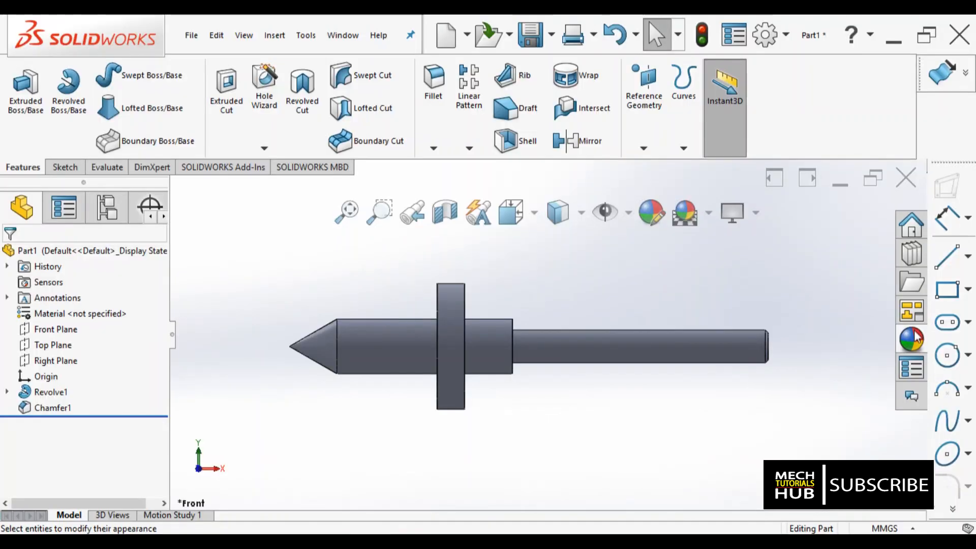
Step: Apply the polished brass metal appearance to the whole Centre and orbit the part to inspect it
left_click(917, 339)
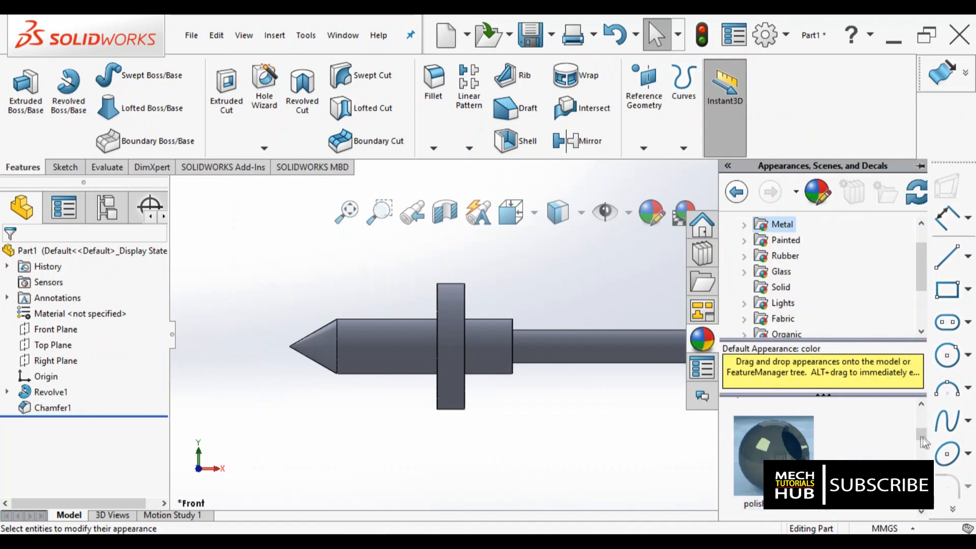
left_click_drag(925, 437, 925, 447)
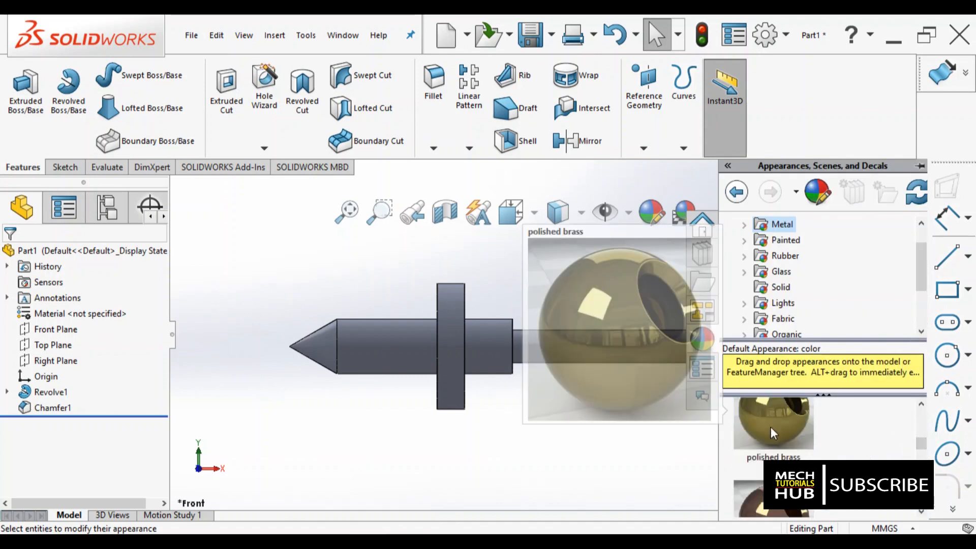
left_click_drag(770, 426, 469, 345)
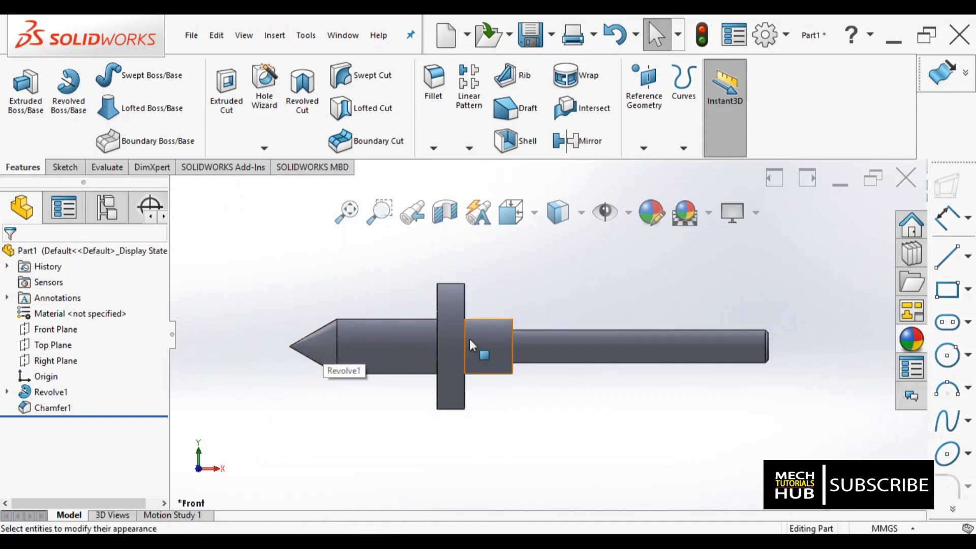
left_click(911, 341)
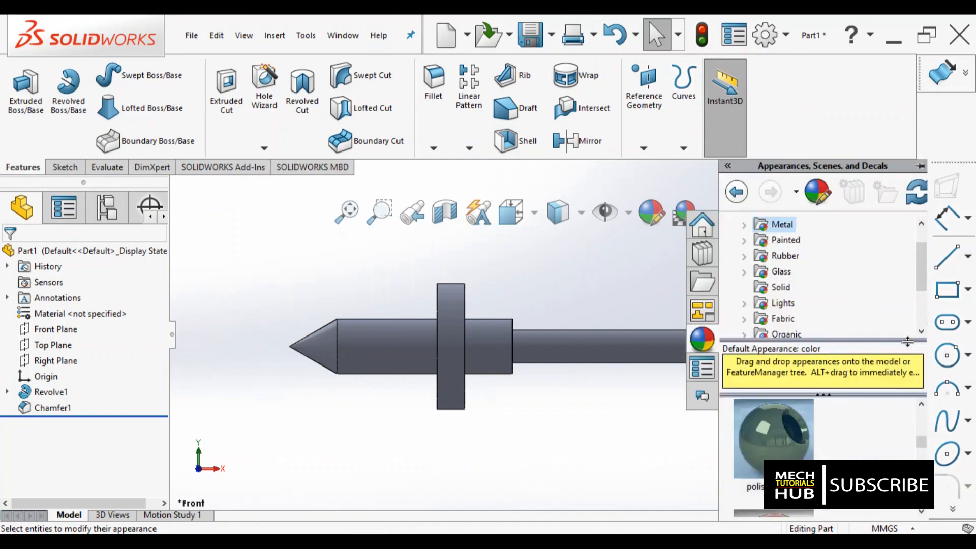
double_click(775, 446)
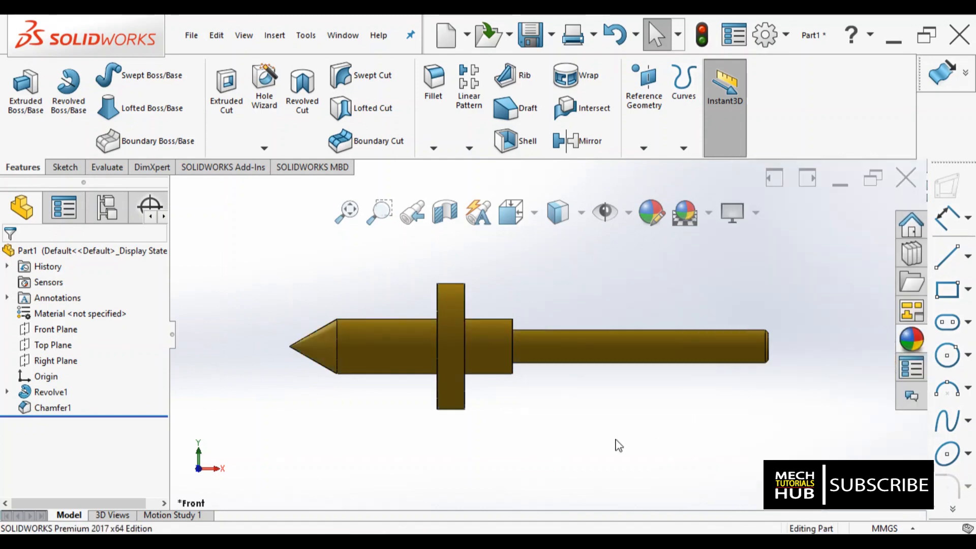
middle_click_drag(579, 387, 518, 309)
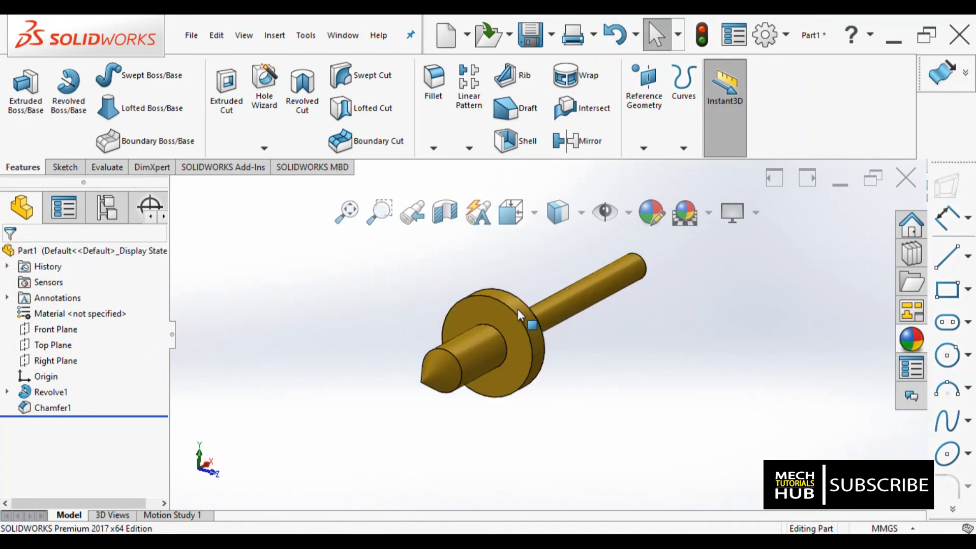
Step: Check the Centre's material in the parts list of the Photos drawing, return to SOLIDWORKS and apply the polished steel appearance to the part
left_click(341, 541)
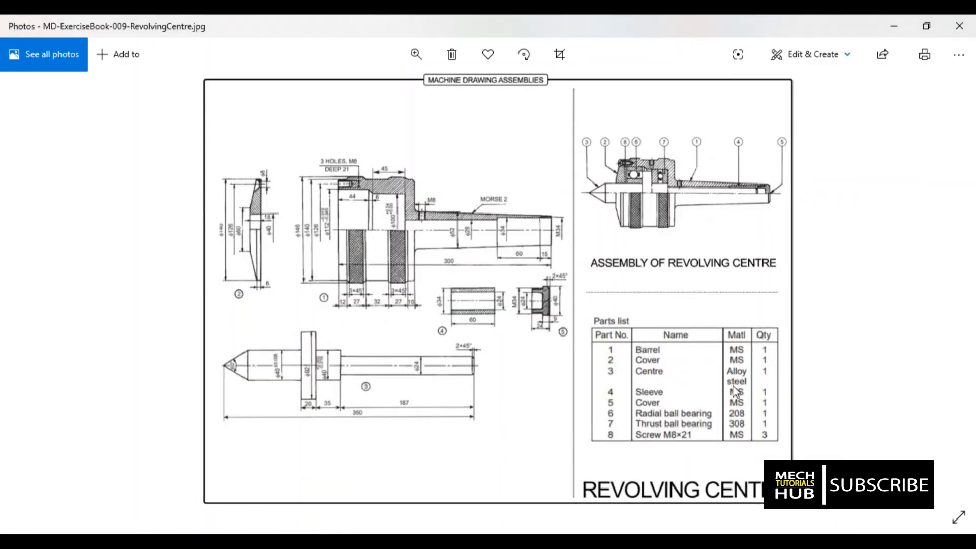
left_click(382, 540)
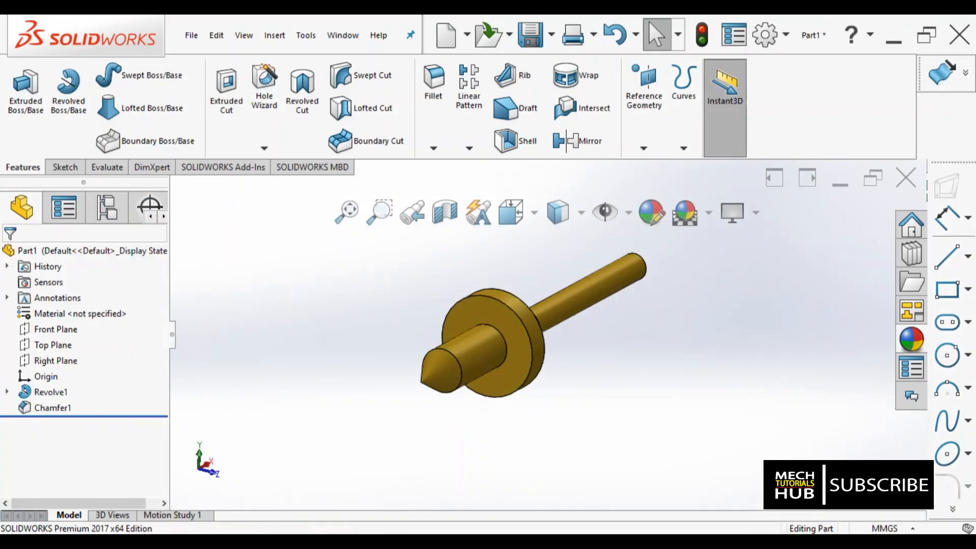
left_click(911, 339)
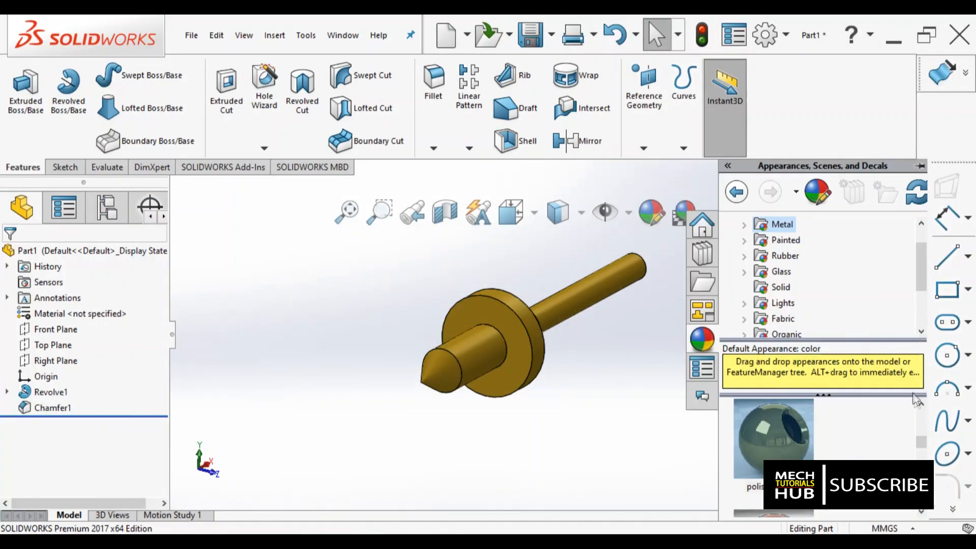
left_click_drag(921, 441, 924, 415)
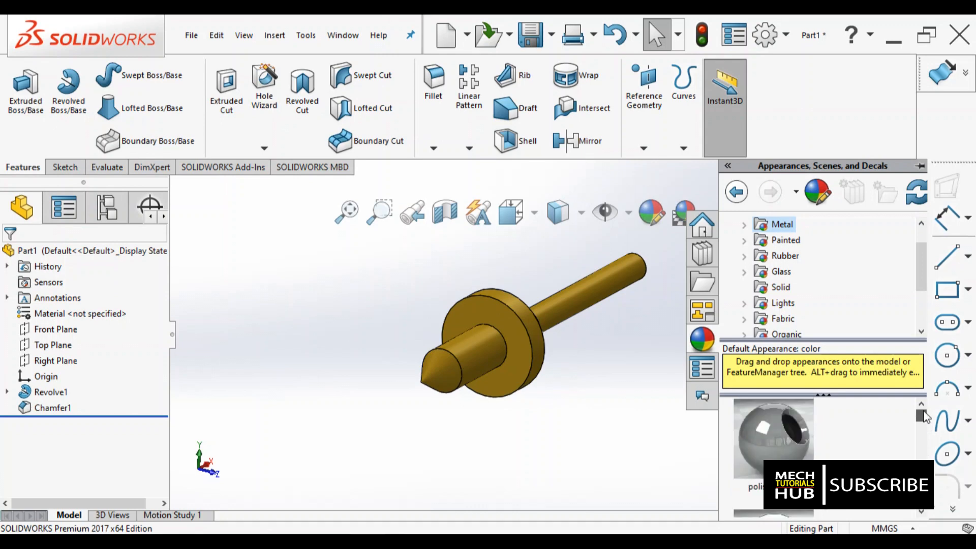
scroll(788, 492, "down", 10)
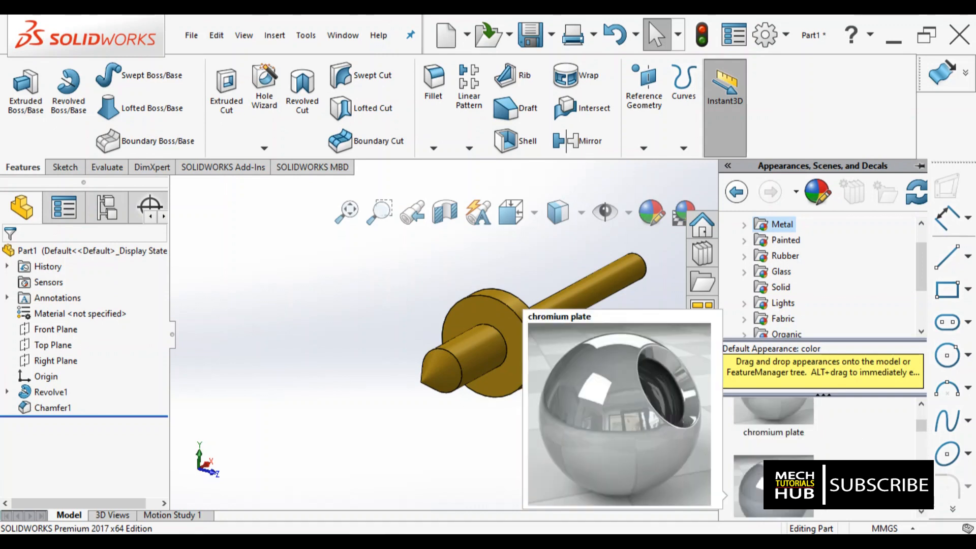
scroll(787, 493, "down", 5)
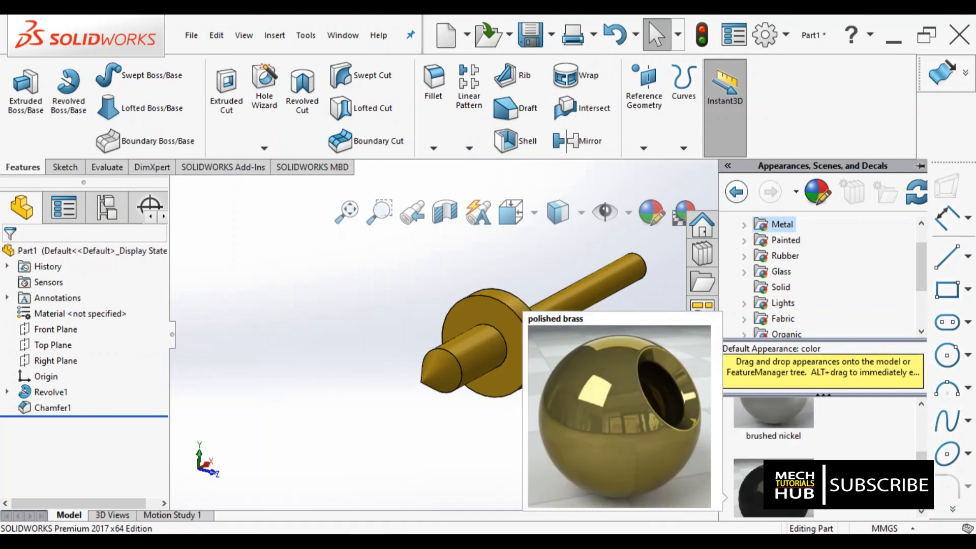
scroll(792, 457, "up", 8)
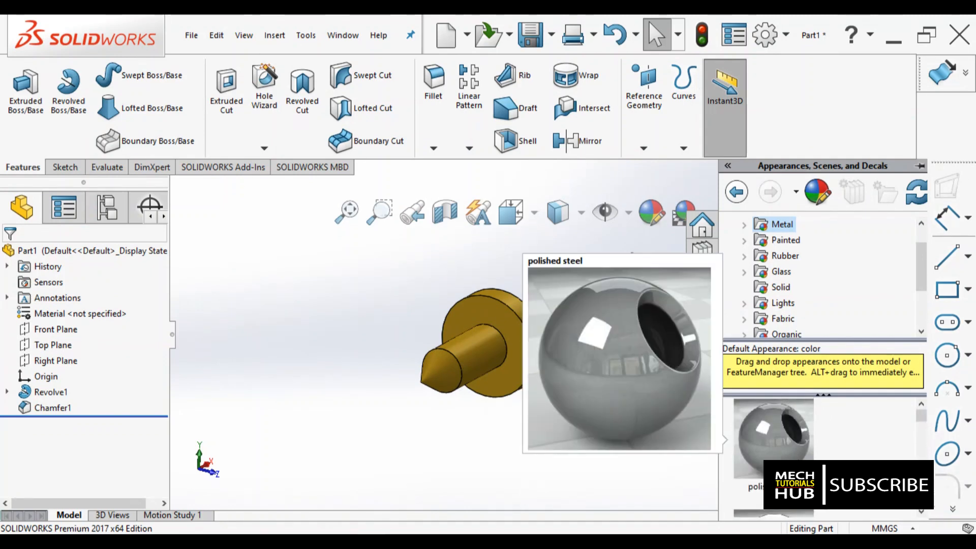
double_click(792, 456)
middle_click_drag(603, 388, 632, 352)
left_click(632, 395)
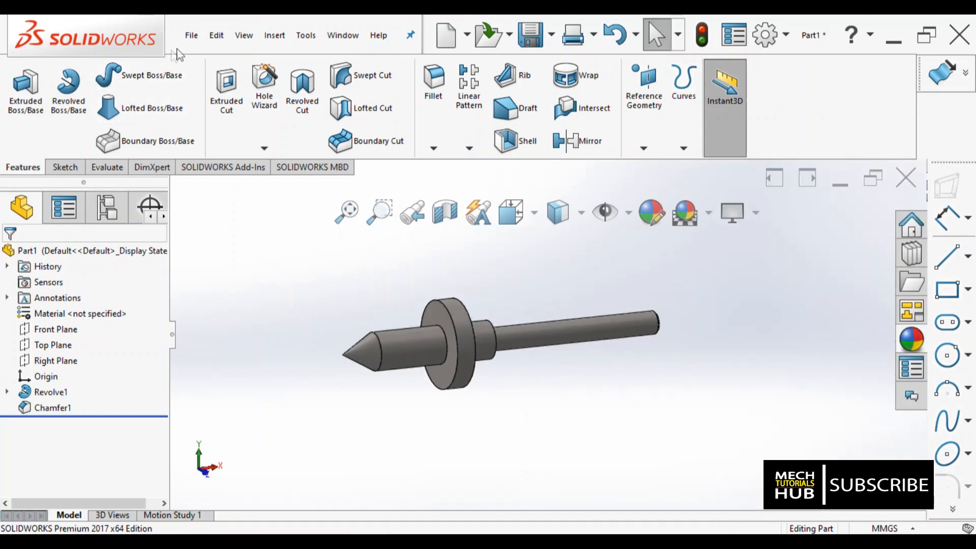
Step: Save the part to the Desktop under the name "centre" and close it
left_click(189, 44)
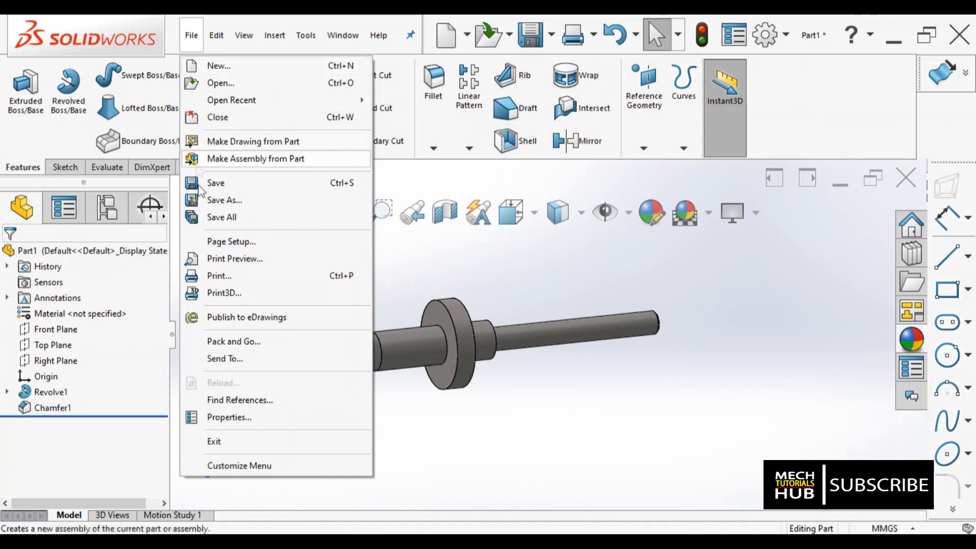
left_click(213, 198)
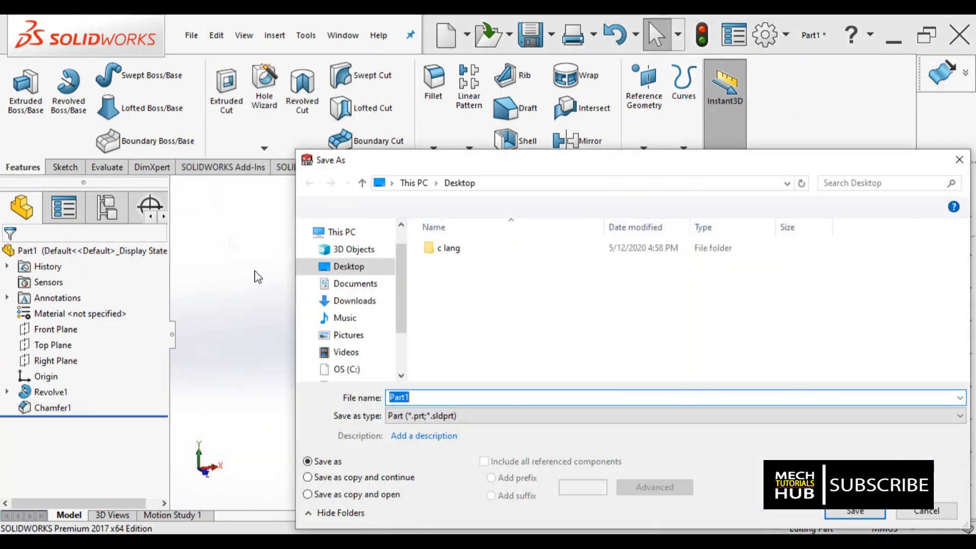
left_click(350, 270)
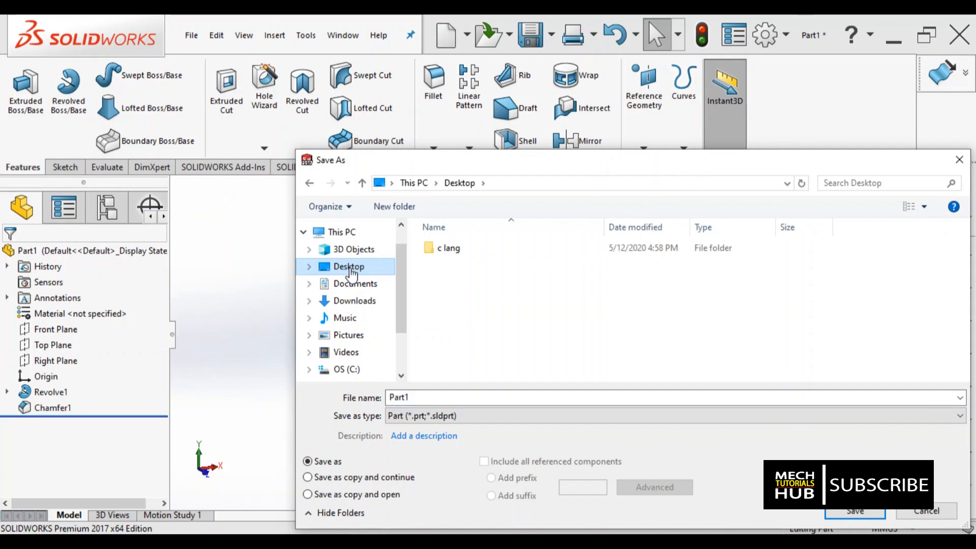
left_click_drag(410, 398, 339, 388)
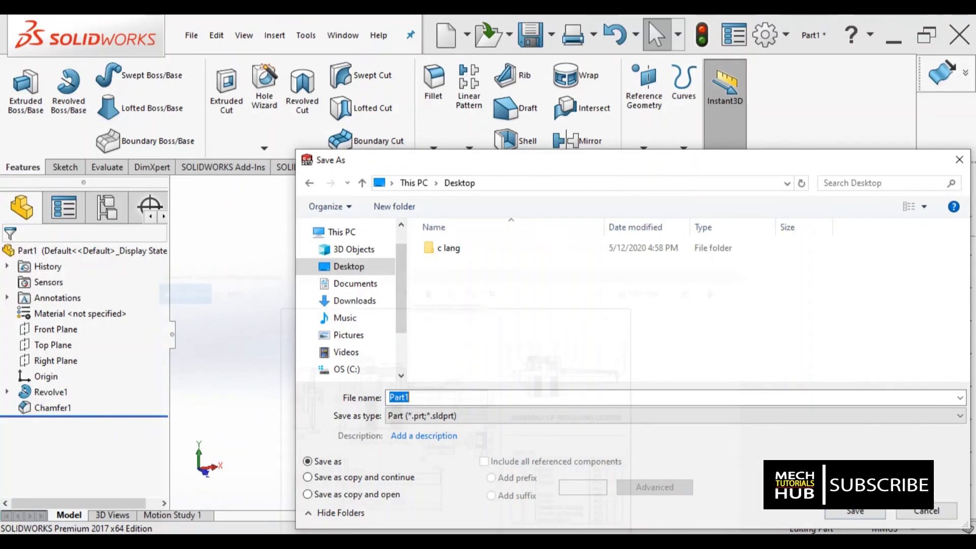
type("centre")
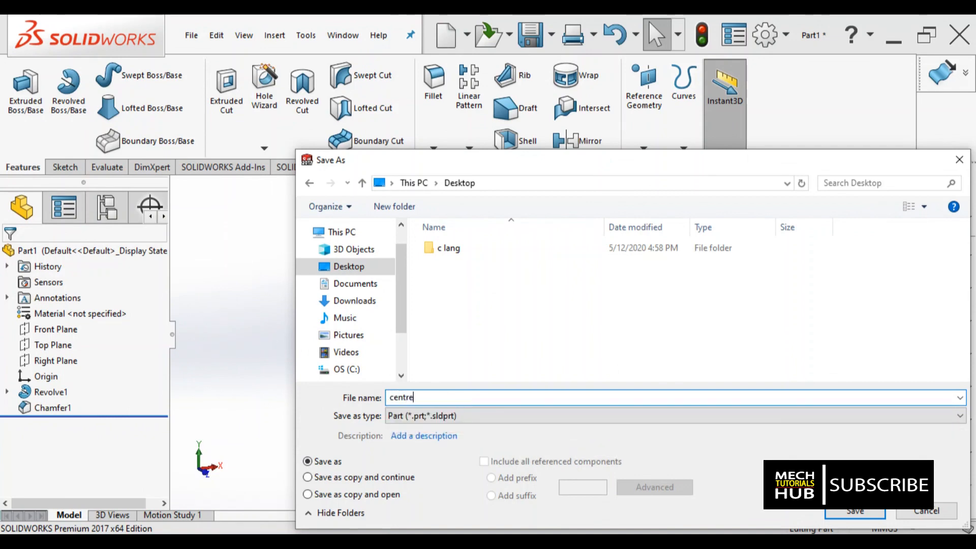
left_click(833, 514)
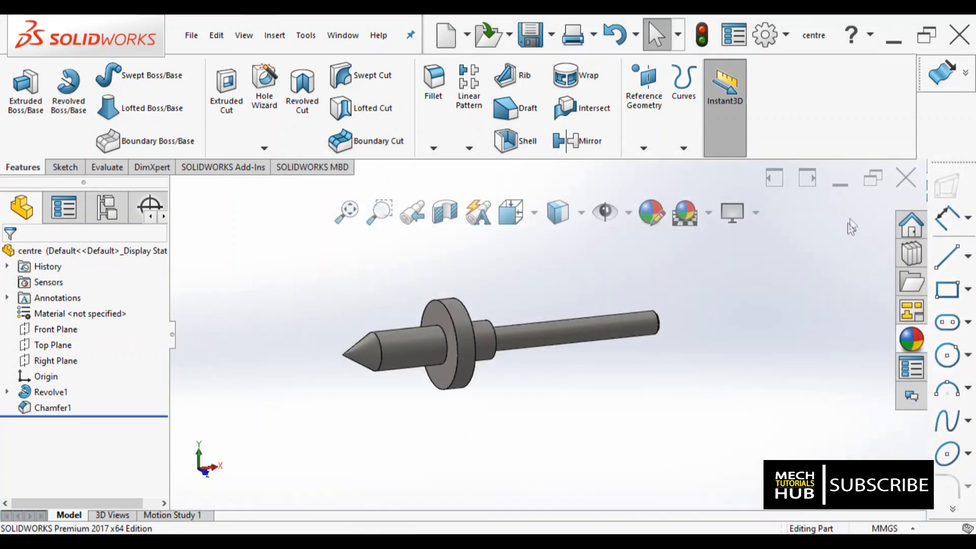
left_click(906, 184)
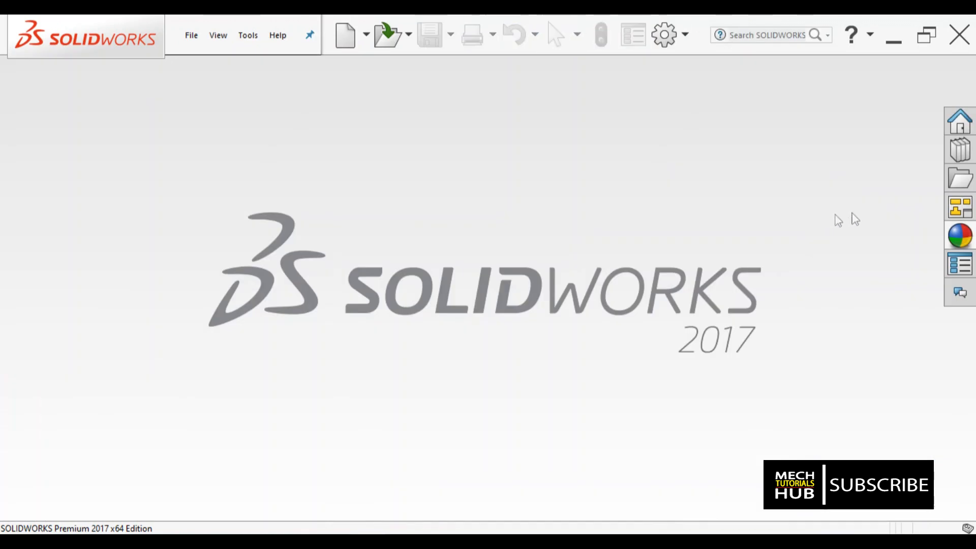
Step: Create a new part document, glance at the reference drawing and start a sketch on the Front Plane
left_click(345, 37)
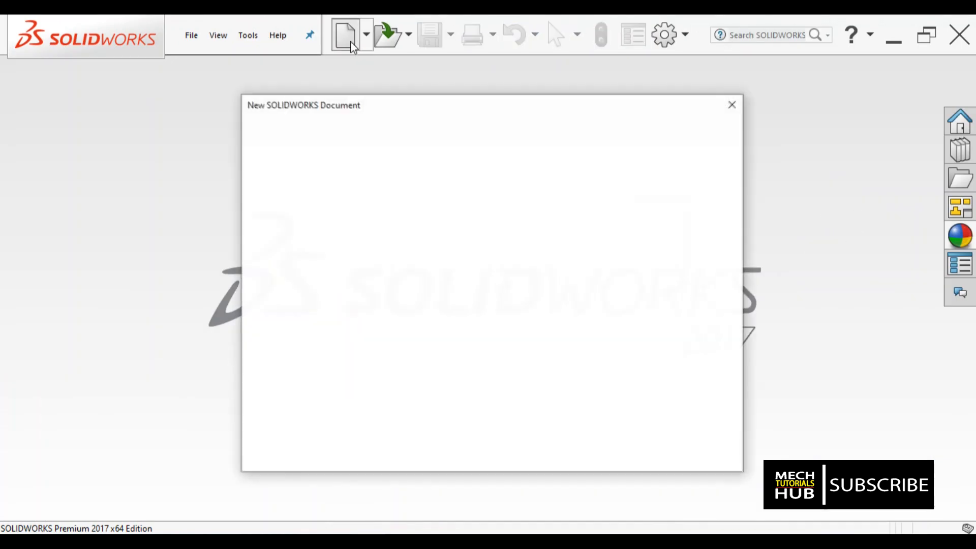
left_click(562, 442)
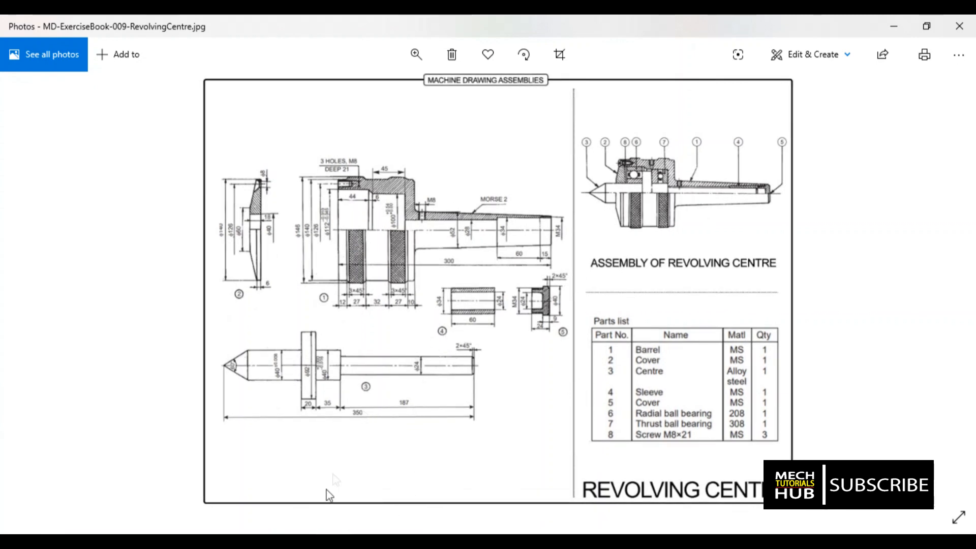
left_click(321, 541)
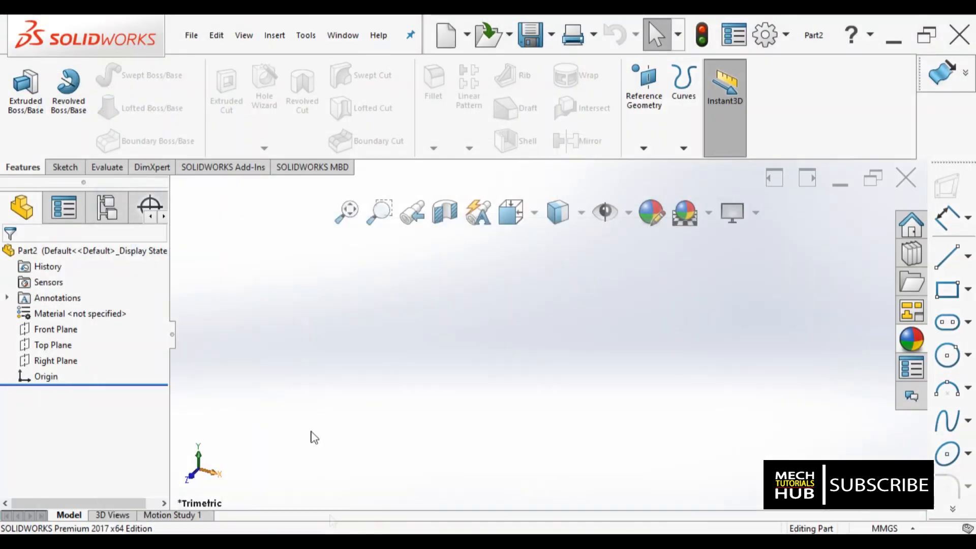
left_click(61, 329)
left_click(142, 306)
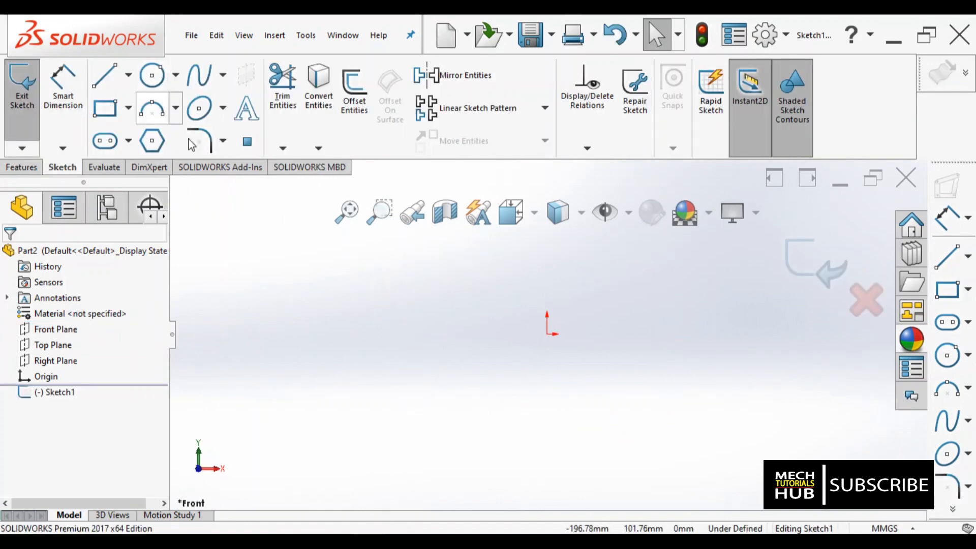
Step: Draw a horizontal construction centerline with its midpoint at the origin
left_click(129, 76)
left_click(138, 115)
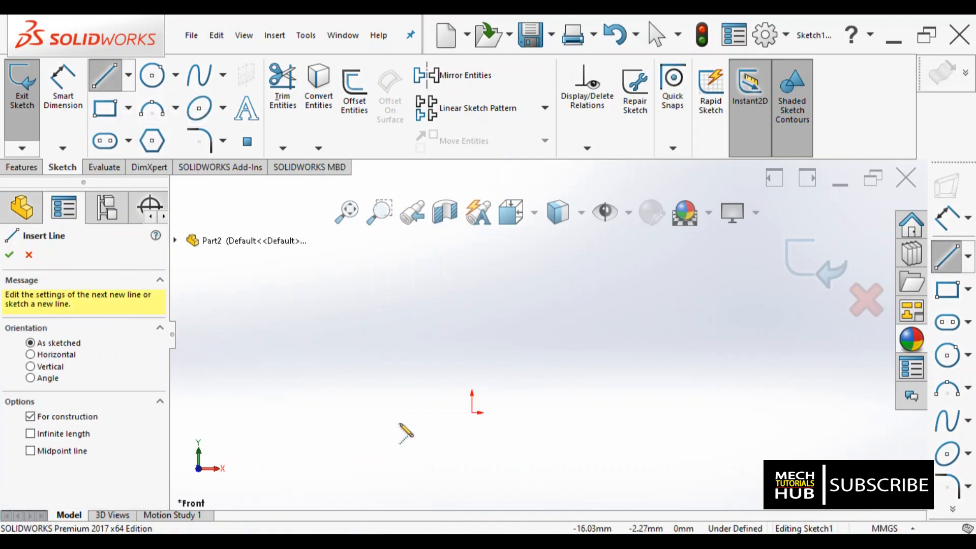
left_click(317, 413)
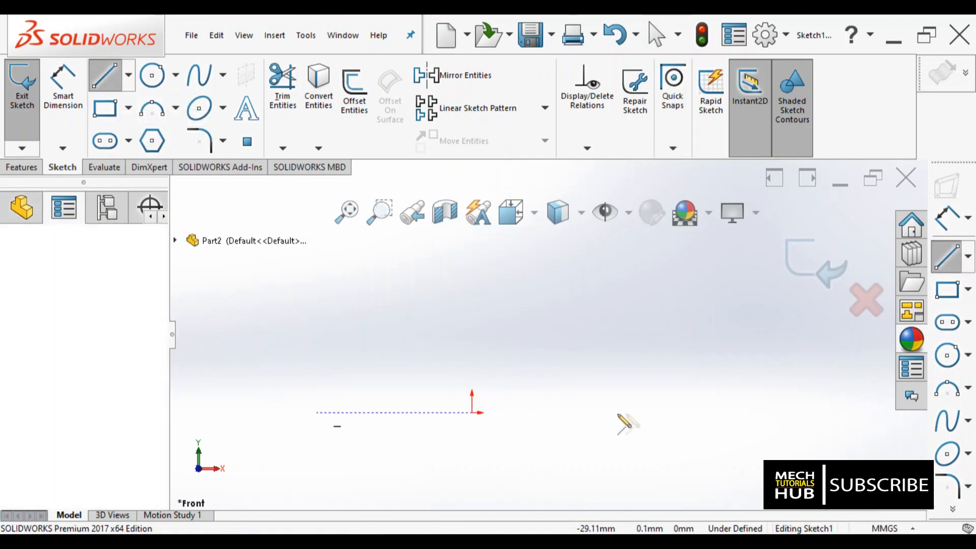
left_click(634, 412)
right_click(585, 311)
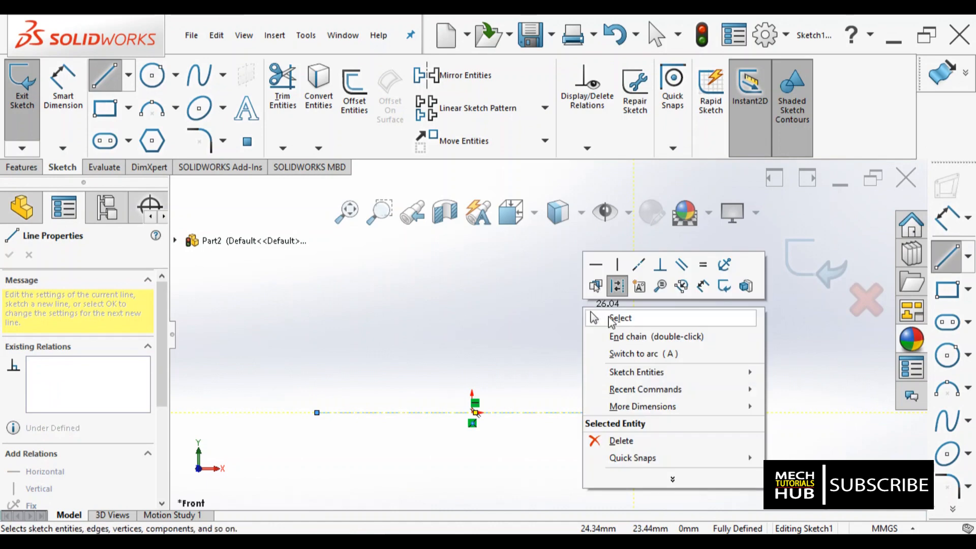
left_click(618, 318)
Step: Sketch a corner rectangle about 16 mm high with its base on the centerline, set its height to 36/2 mm and recheck the drawing
scroll(446, 415, "up", 1)
scroll(446, 416, "down", 1)
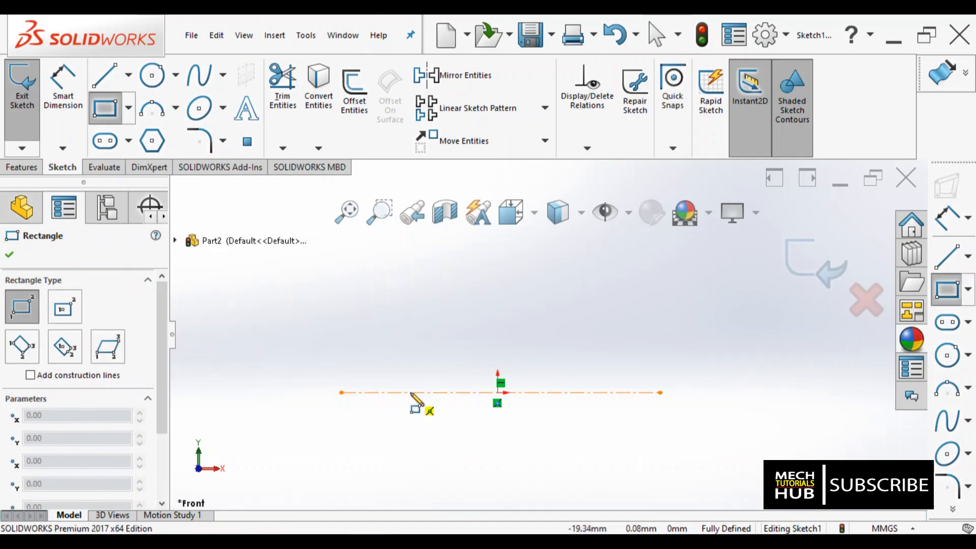
left_click_drag(412, 392, 617, 319)
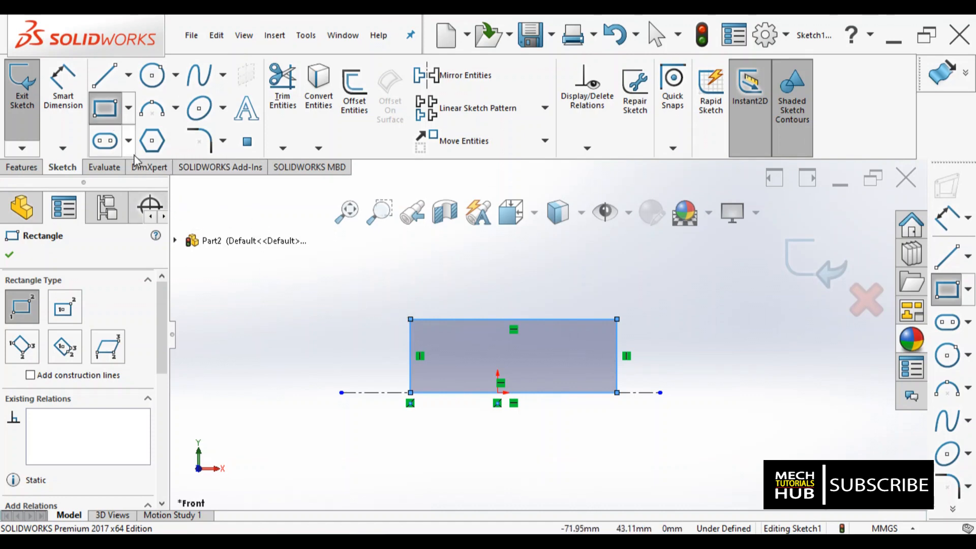
left_click(63, 89)
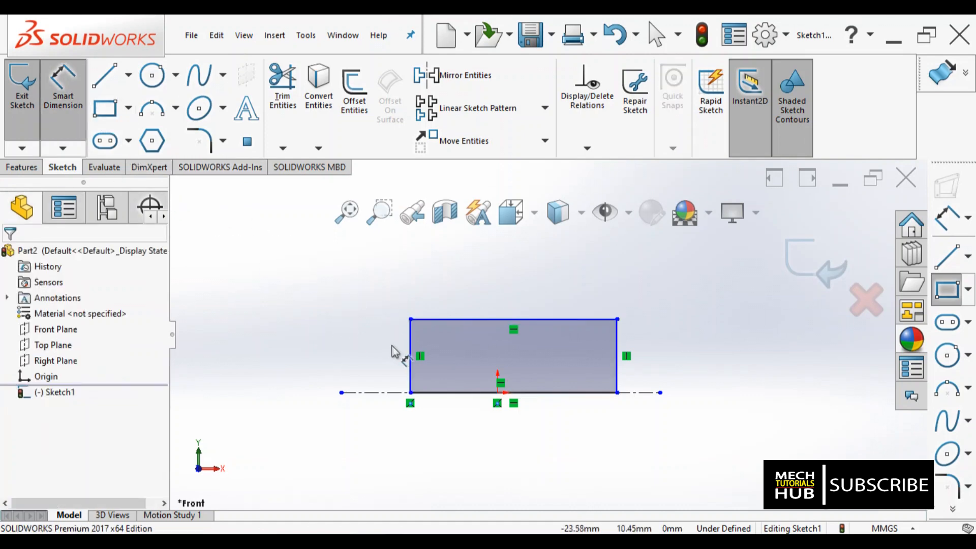
left_click(410, 356)
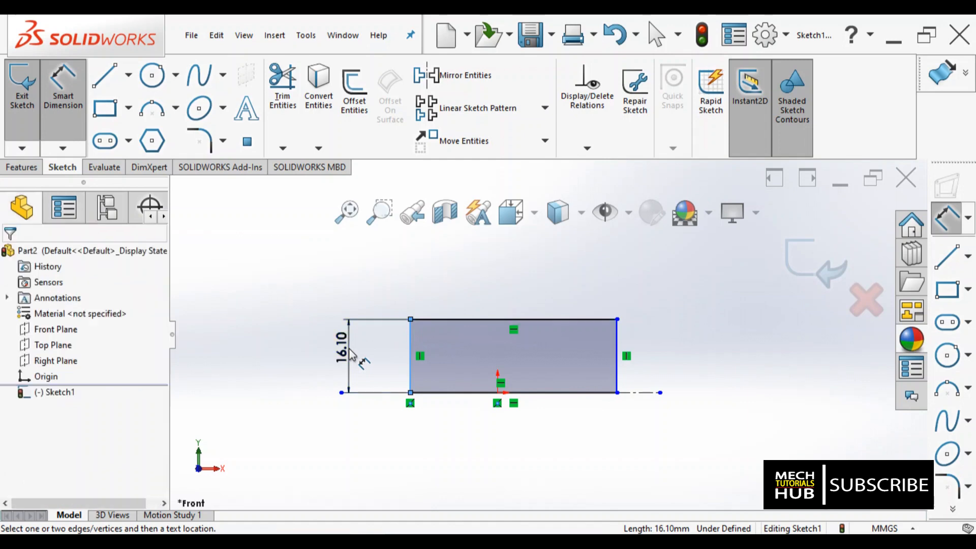
left_click(353, 354)
type("36/2")
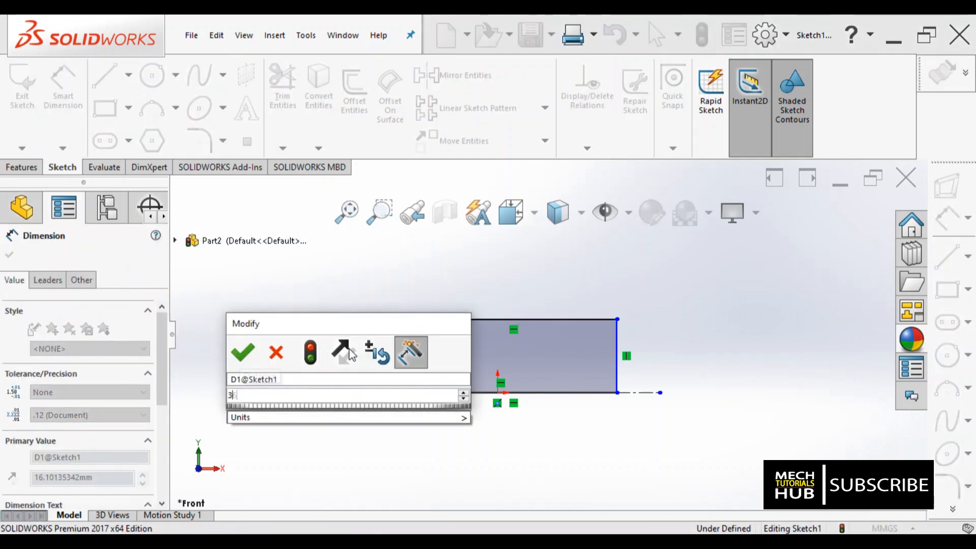
key("Return")
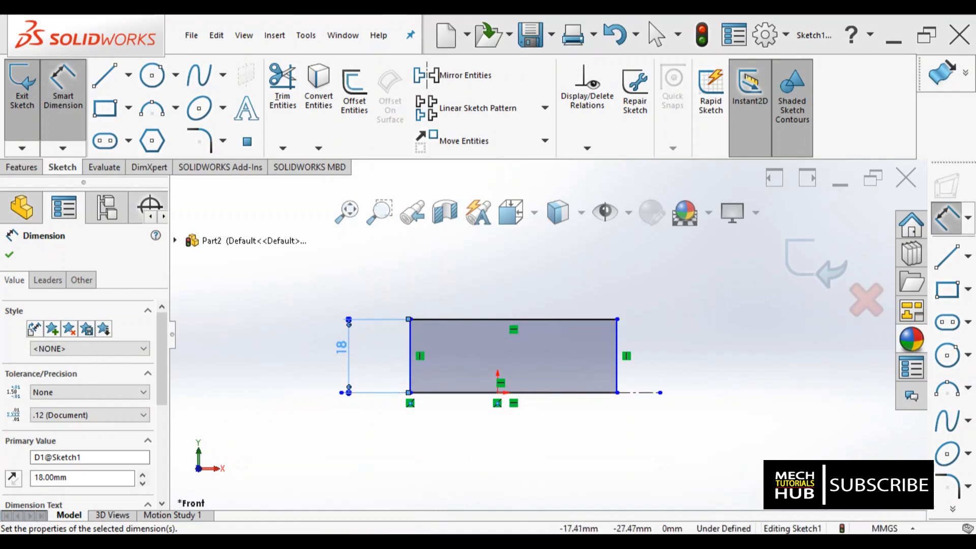
key("alt+Tab")
key("alt+Tab")
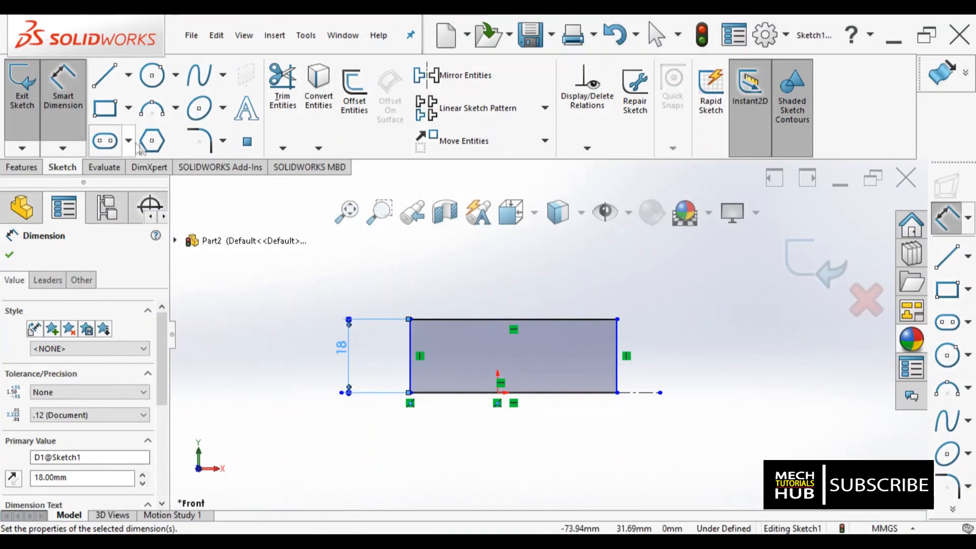
Step: Set the rectangle's length to 60 mm and recheck the reference drawing
left_click(554, 395)
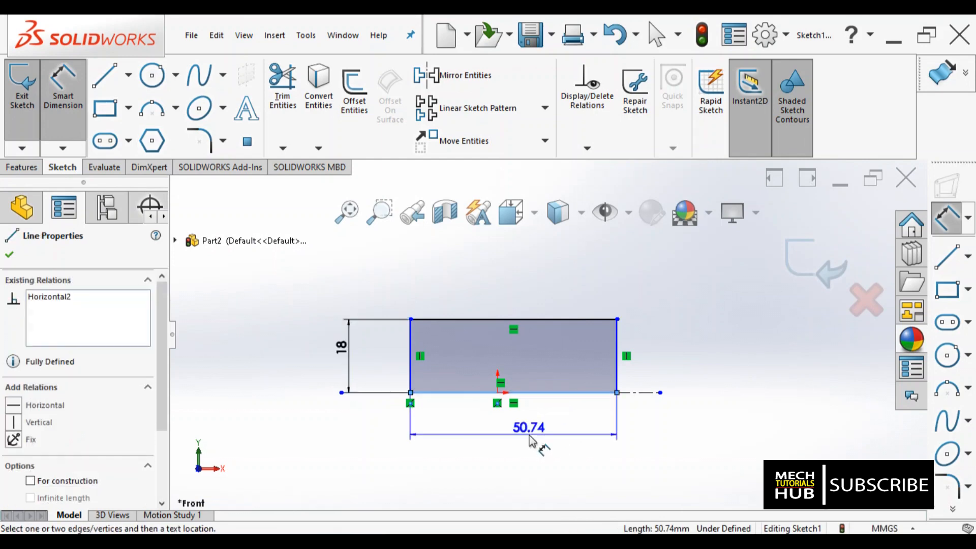
left_click(532, 438)
type("60")
key("Return")
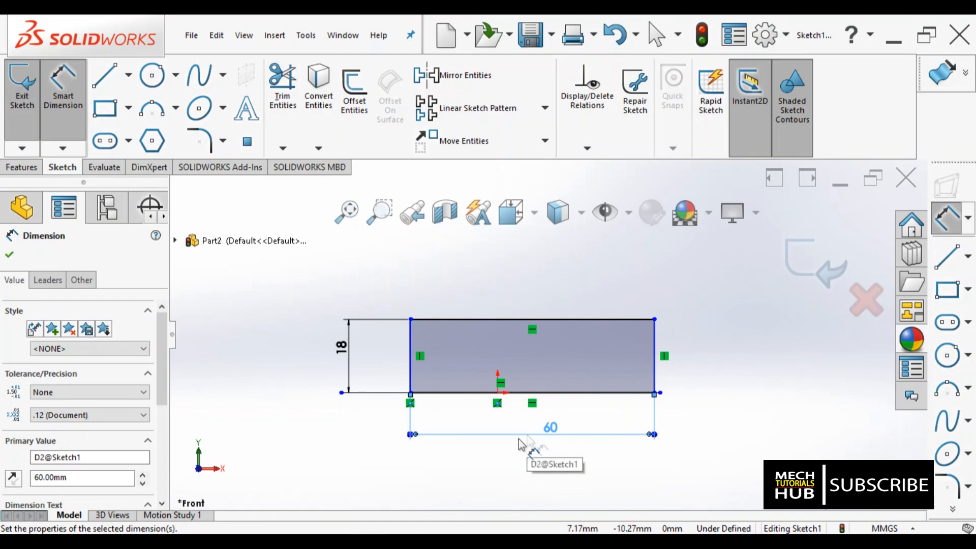
key("alt+Tab")
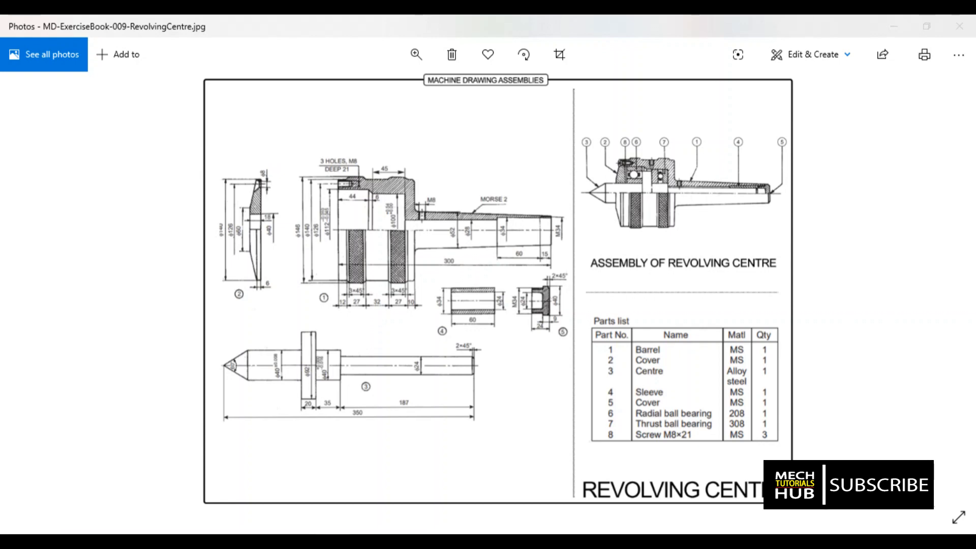
key("alt+Tab")
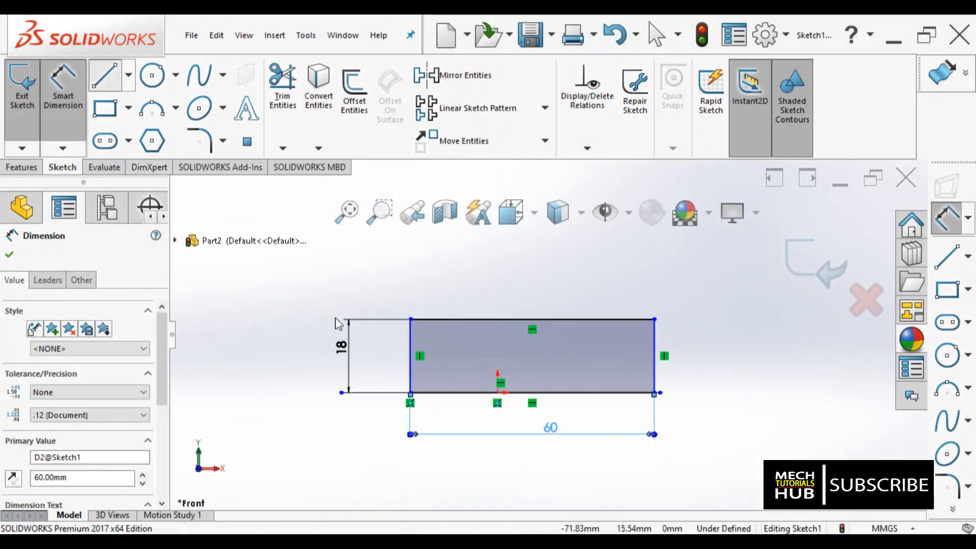
Step: Draw a horizontal line across the rectangle between its two vertical sides, about 11.3 mm above the base
left_click(107, 79)
left_click(410, 346)
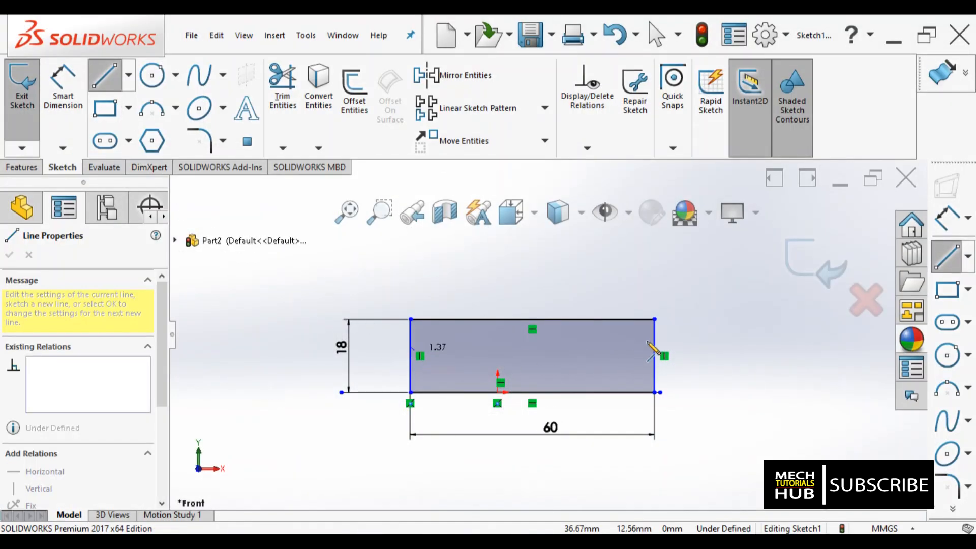
left_click(654, 346)
right_click(696, 308)
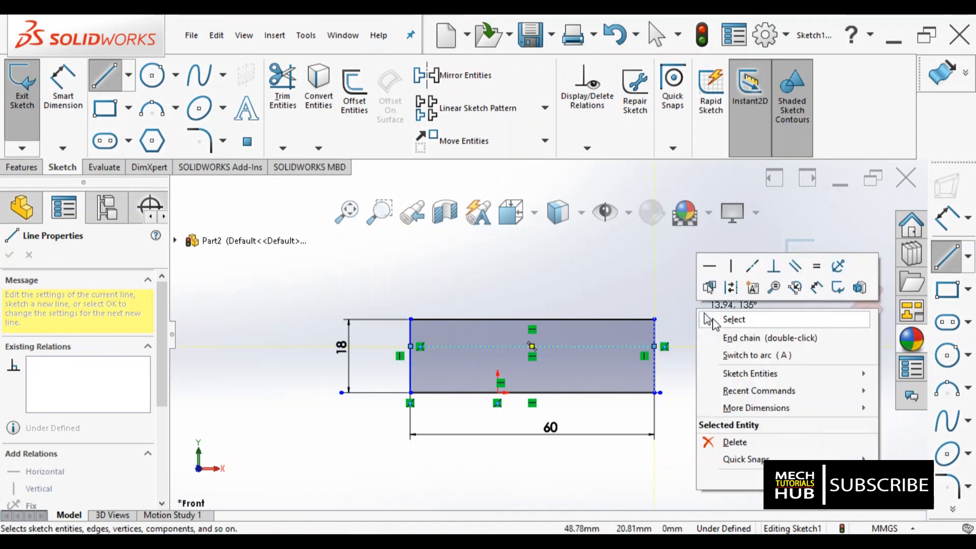
left_click(708, 319)
Step: Dimension the inner horizontal line at 12 mm above the rectangle's base
left_click(62, 102)
left_click(589, 393)
left_click(597, 346)
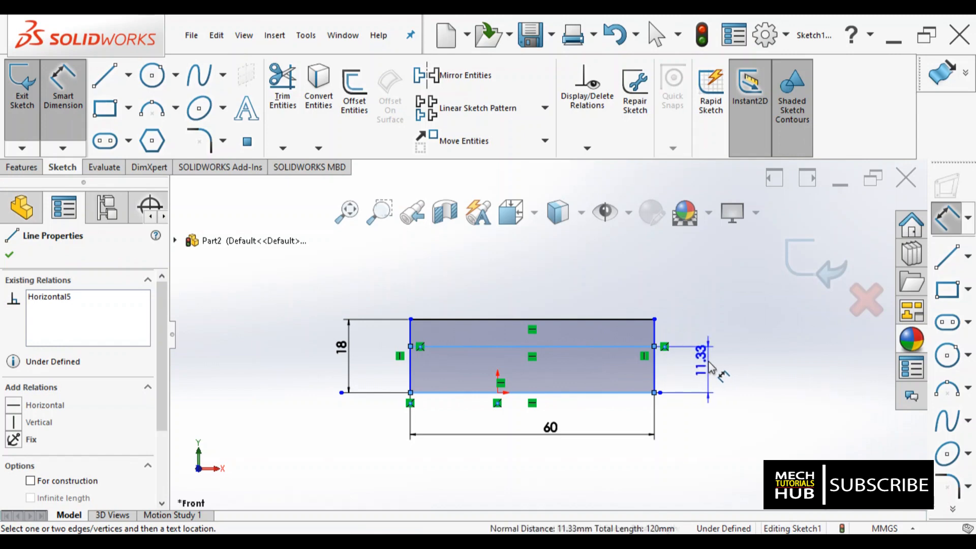
left_click(708, 366)
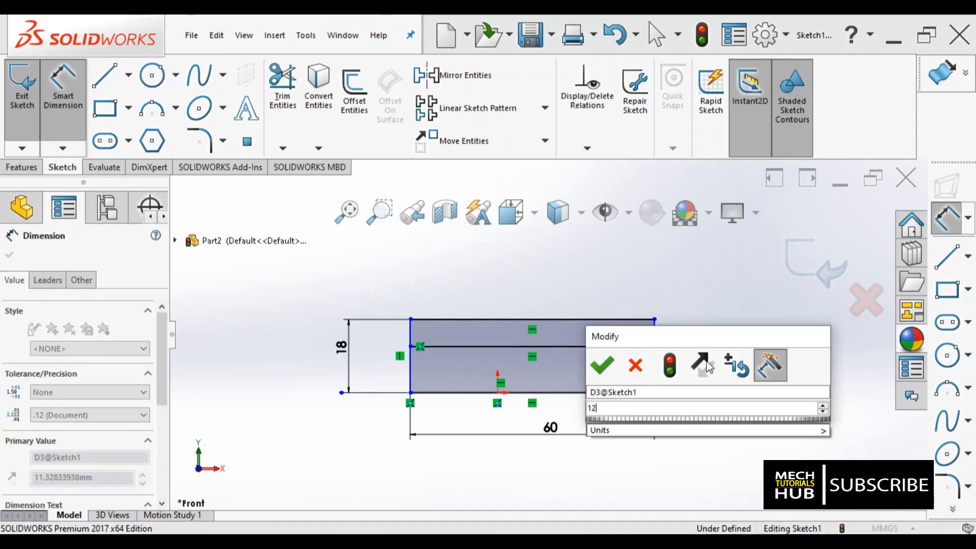
key("Return")
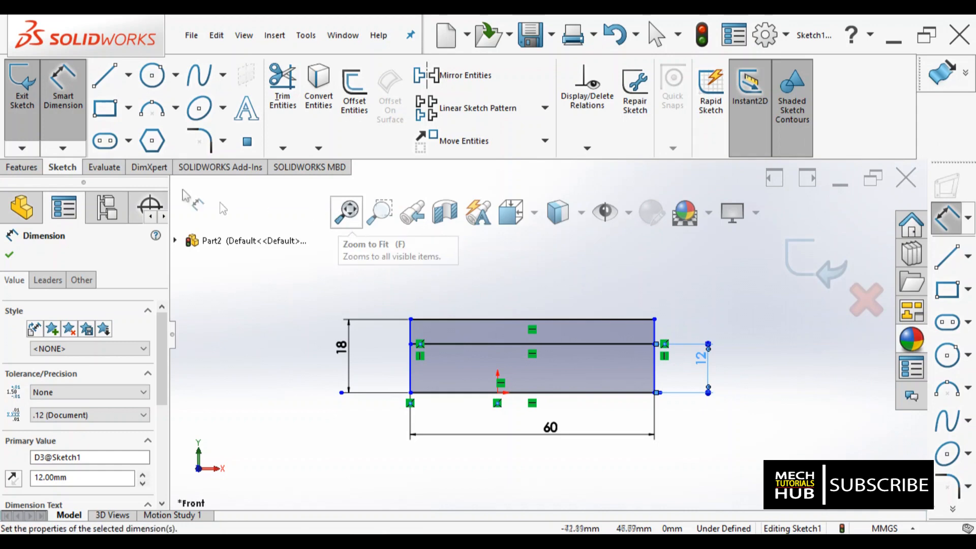
Step: Power-trim the side edges below the inner line and the overlapping base and centerline segments between them
left_click(283, 113)
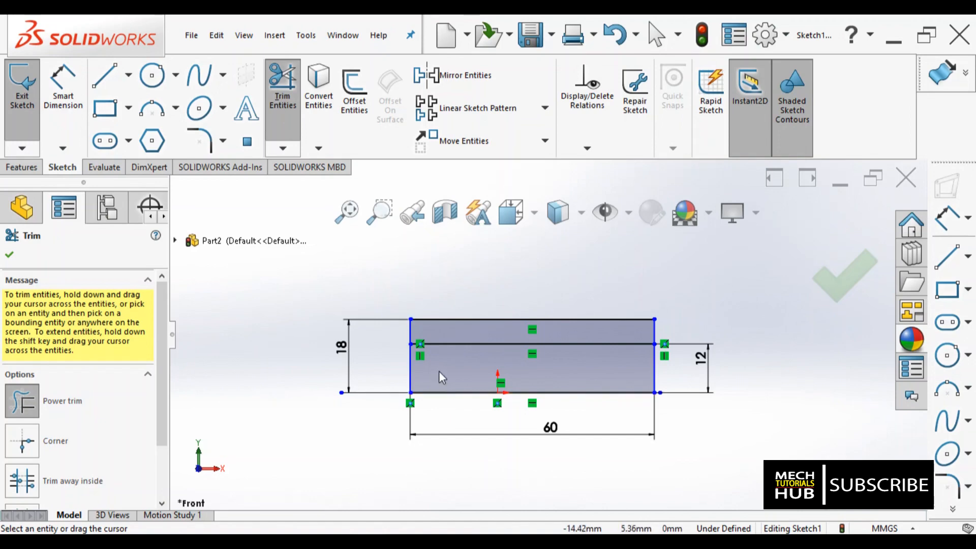
left_click_drag(341, 372, 441, 375)
left_click_drag(635, 368, 666, 367)
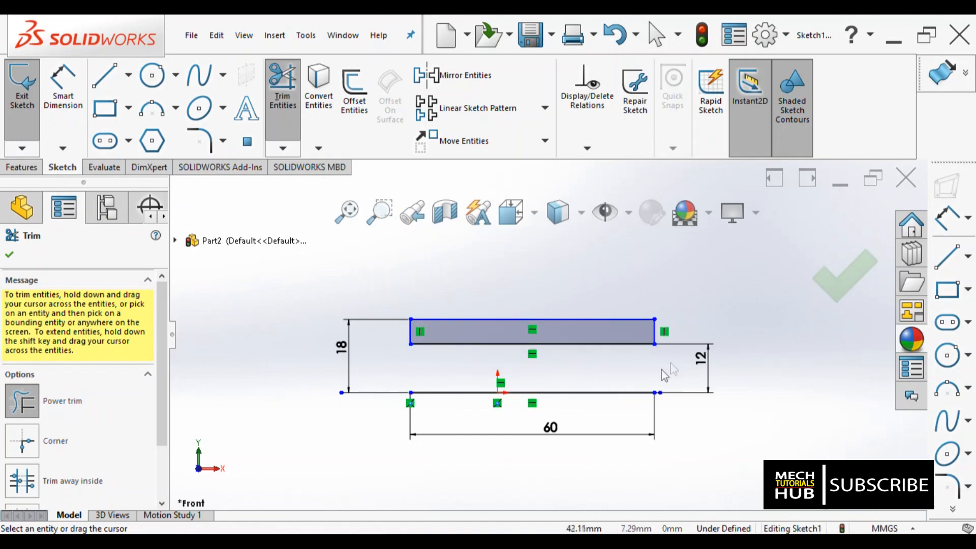
left_click_drag(589, 441, 562, 462)
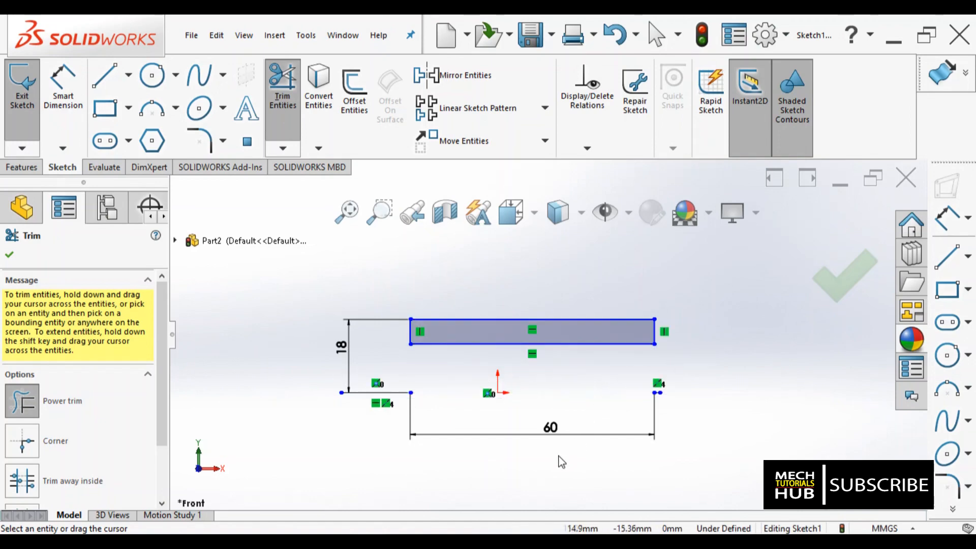
scroll(665, 403, "down", 4)
scroll(666, 404, "up", 4)
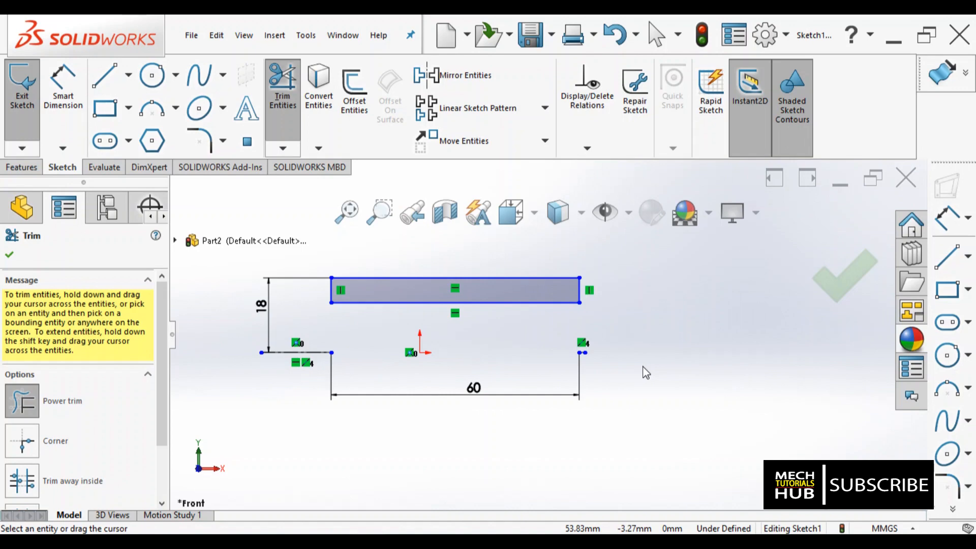
Step: Close the sketch and start a Revolved Boss/Base from the trimmed sleeve profile
left_click(830, 287)
left_click(827, 280)
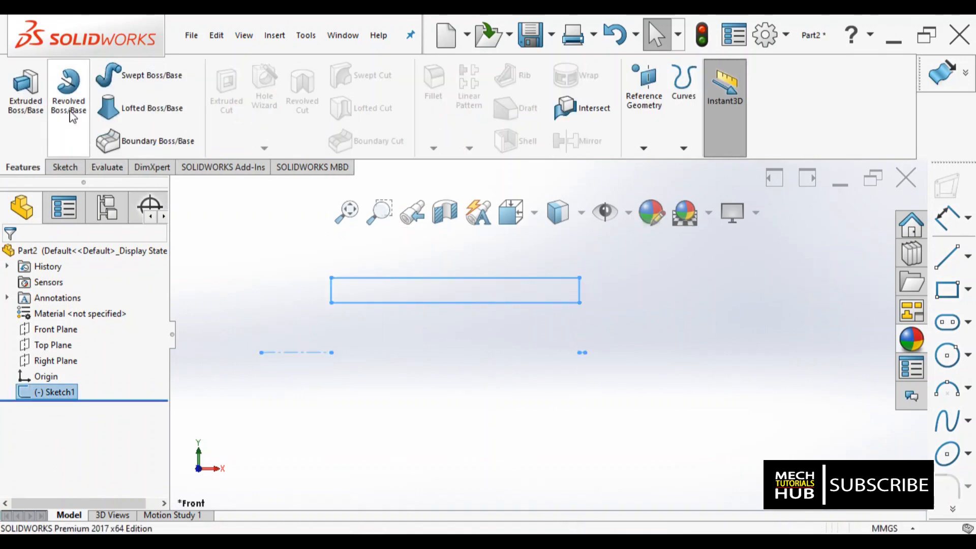
left_click(70, 115)
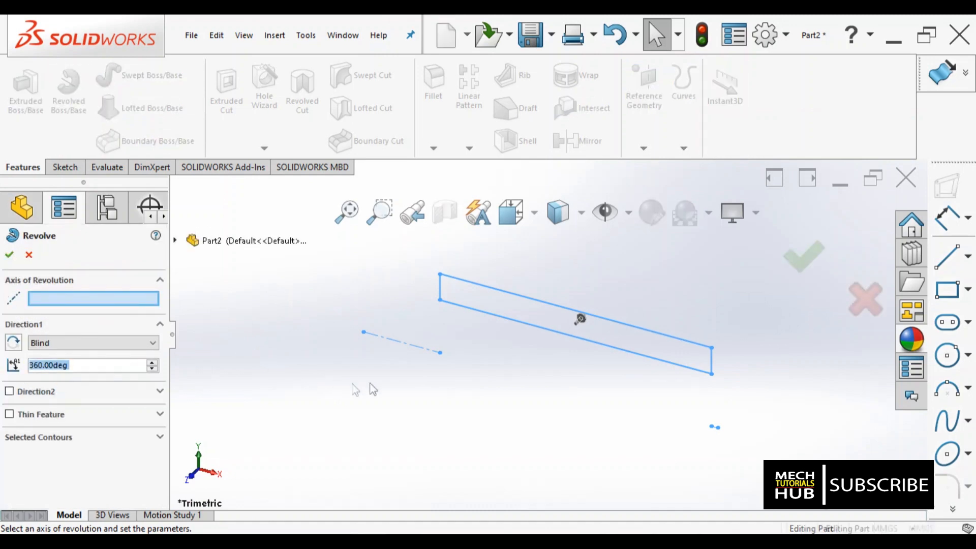
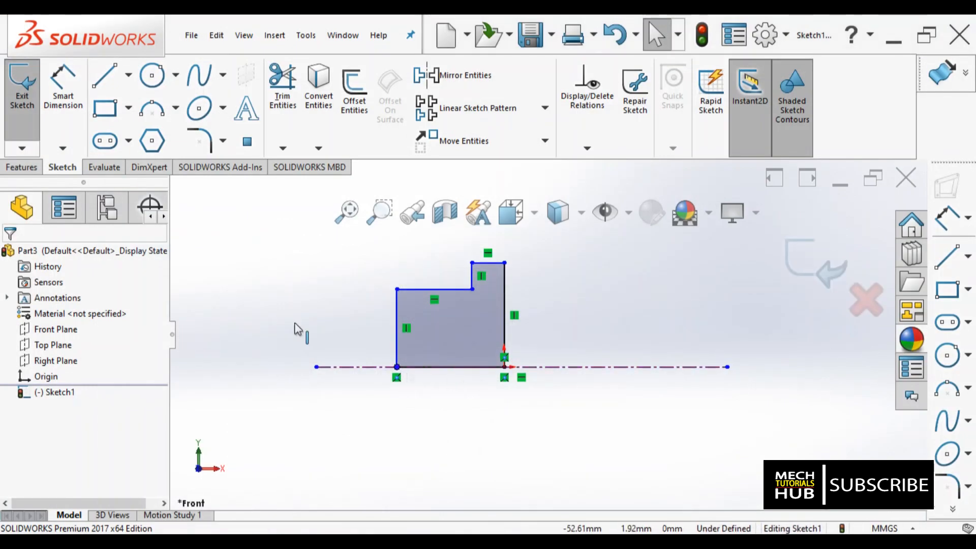
Step: Set the length of the stepped profile's base line to 24 mm
left_click(71, 104)
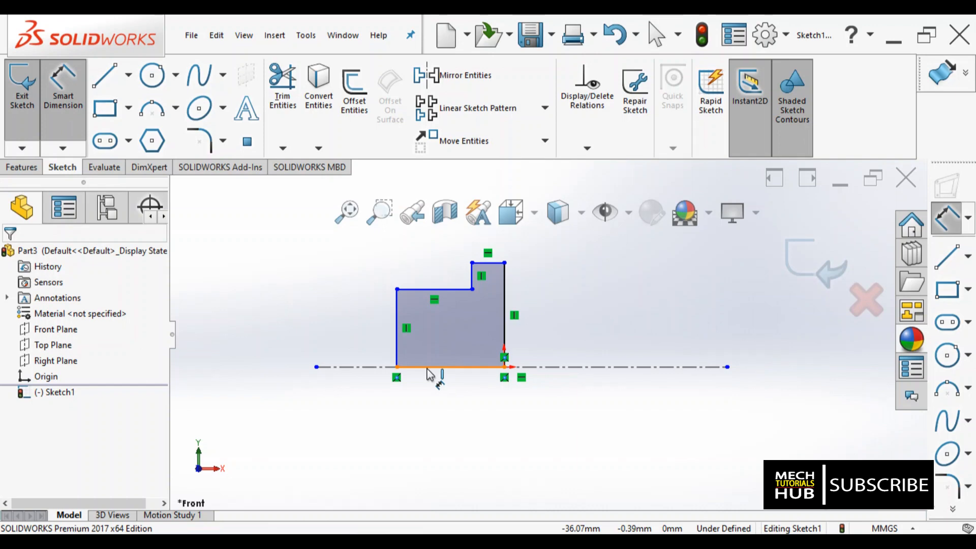
left_click(450, 367)
left_click(448, 413)
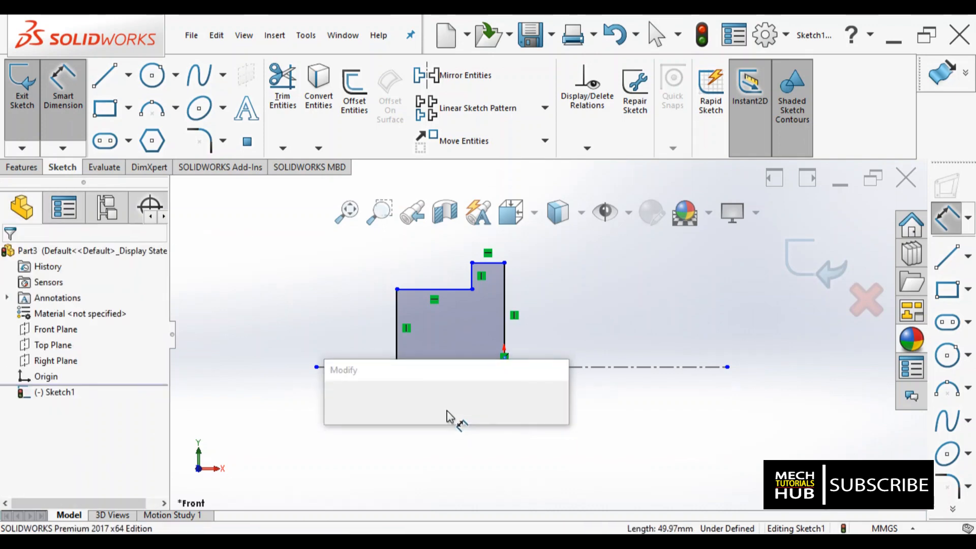
type("24")
key("Return")
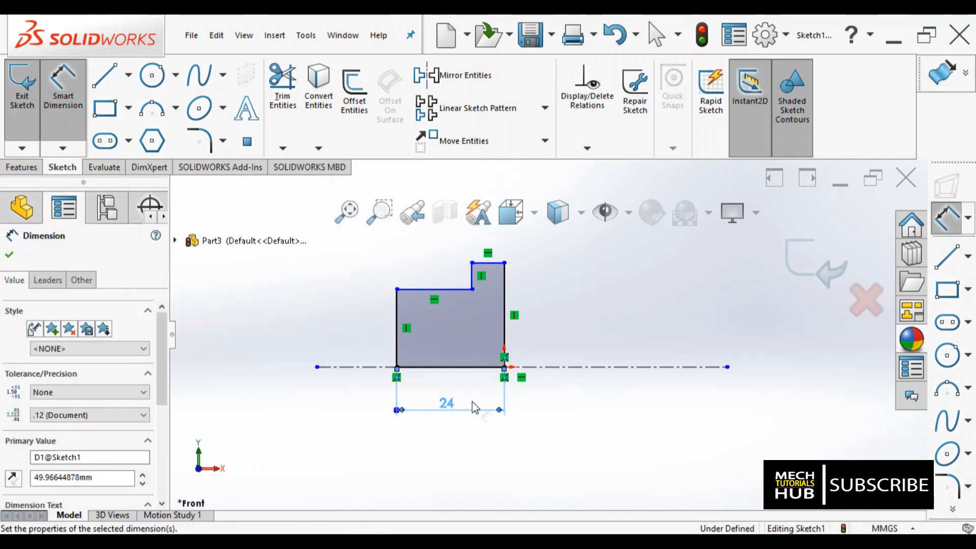
Step: Dimension the raised step's top edge at 9 mm, checking the reference drawing
left_click(488, 263)
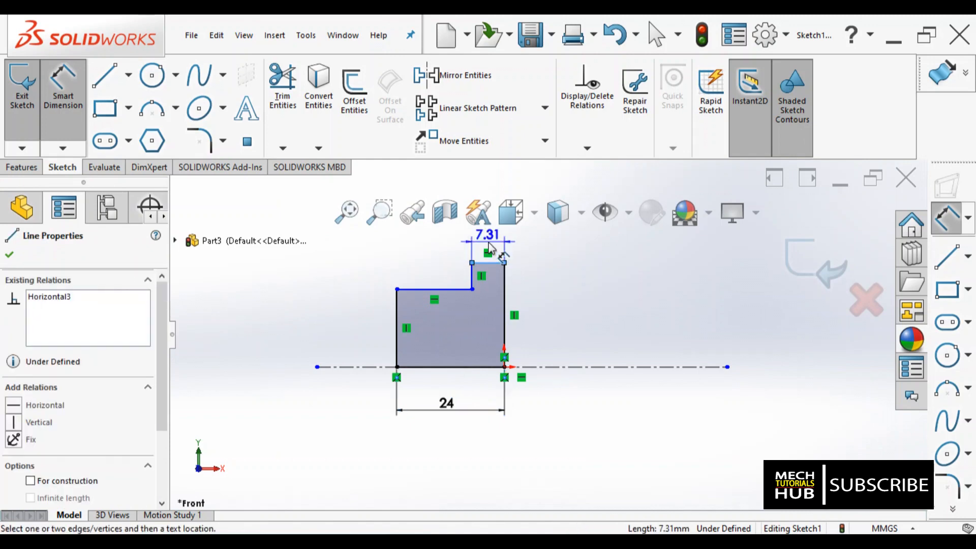
left_click(489, 246)
key("Return")
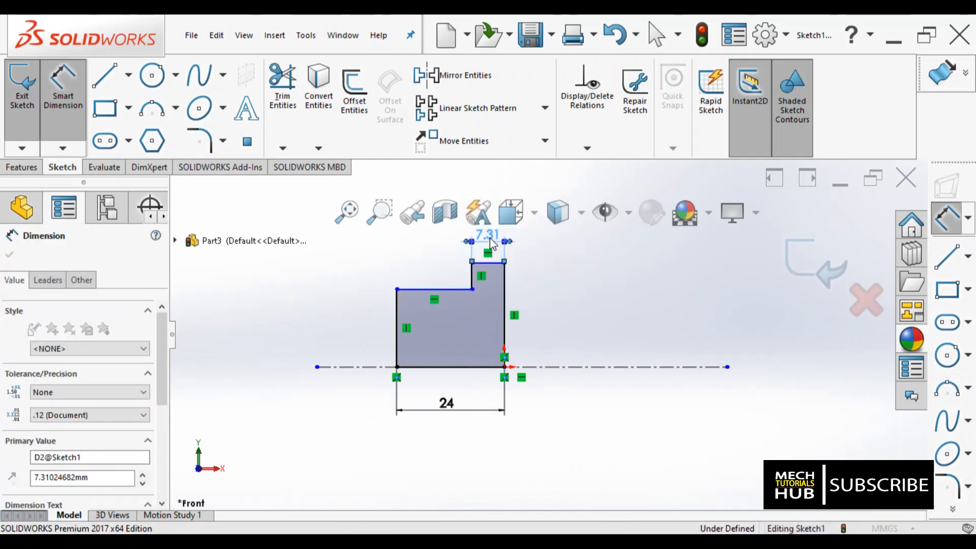
key("alt+Tab")
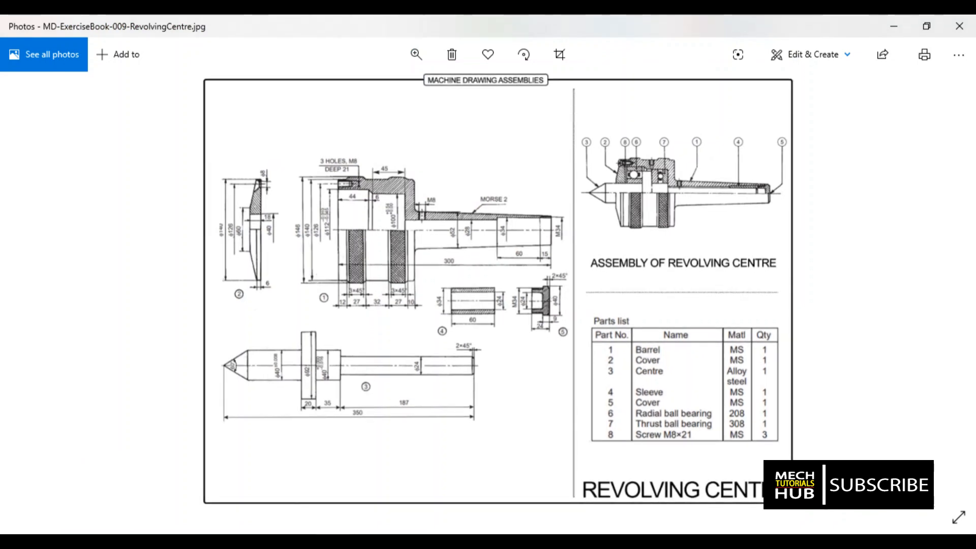
key("alt+Tab")
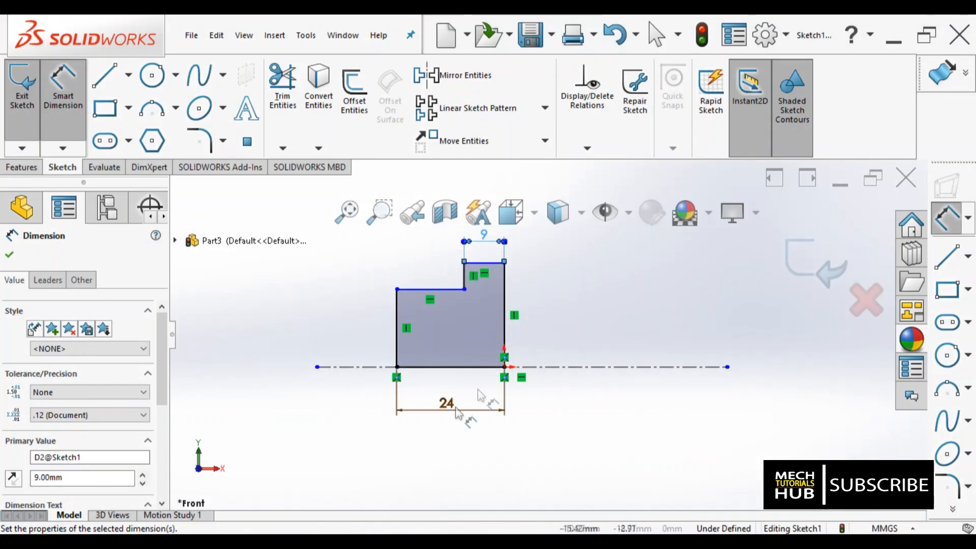
Step: Set the height of the profile's tall vertical edge at the origin to 20 mm and recheck the reference drawing
left_click(511, 327)
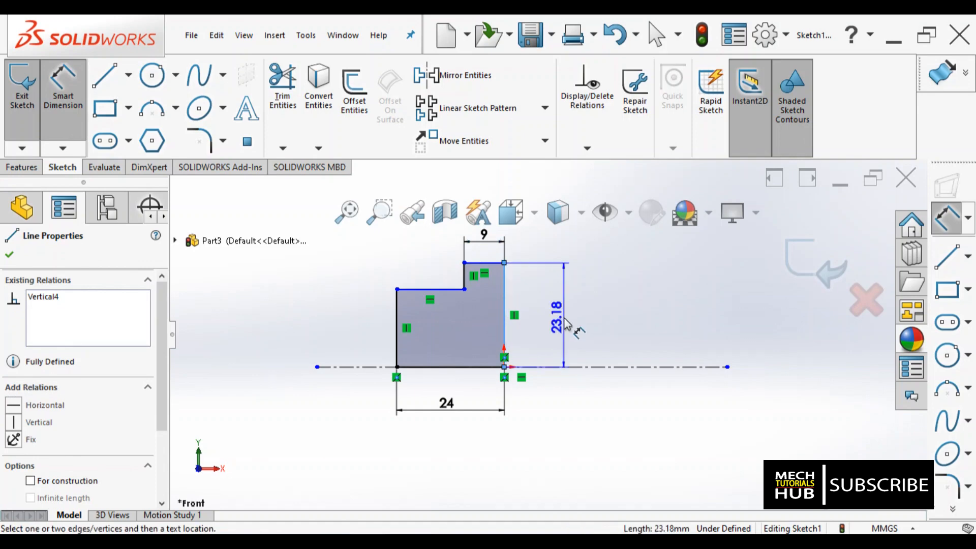
left_click(565, 323)
type("20")
key("Return")
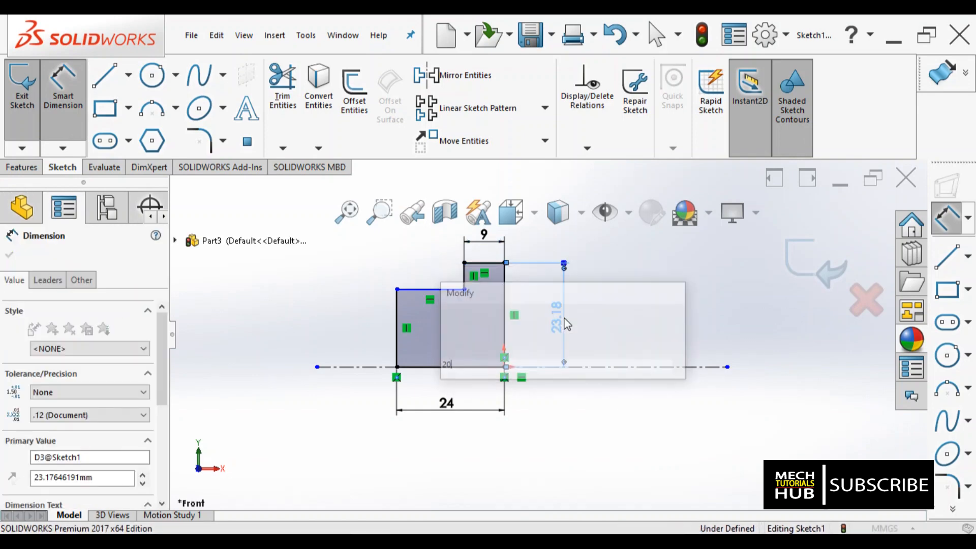
key("alt+Tab")
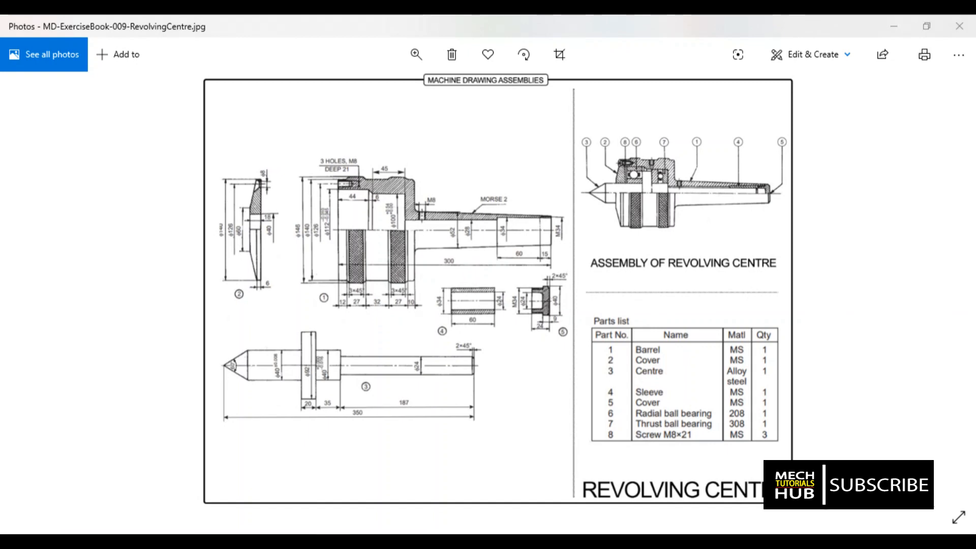
key("alt+Tab")
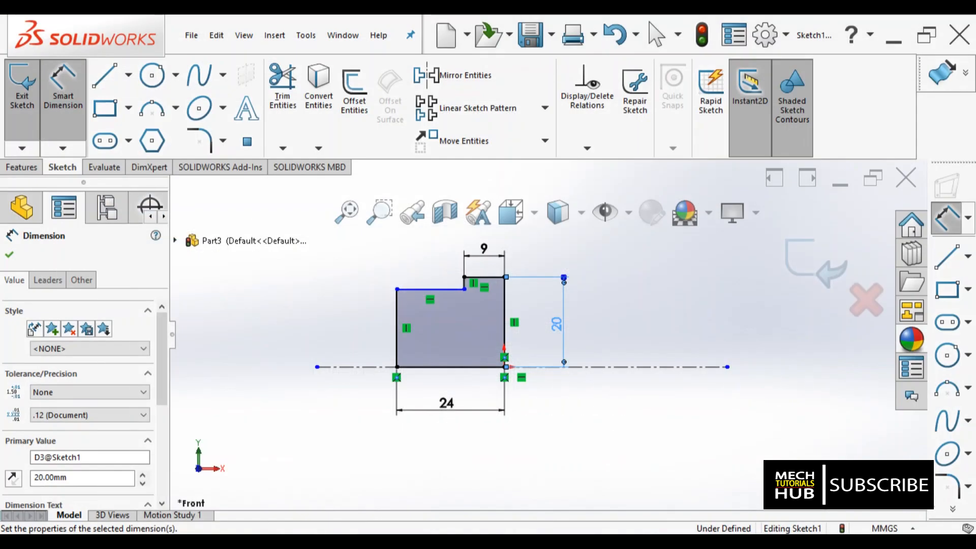
Step: Set the height of the profile's shorter vertical edge to 17 mm and consult the reference drawing
left_click(356, 339)
left_click(351, 340)
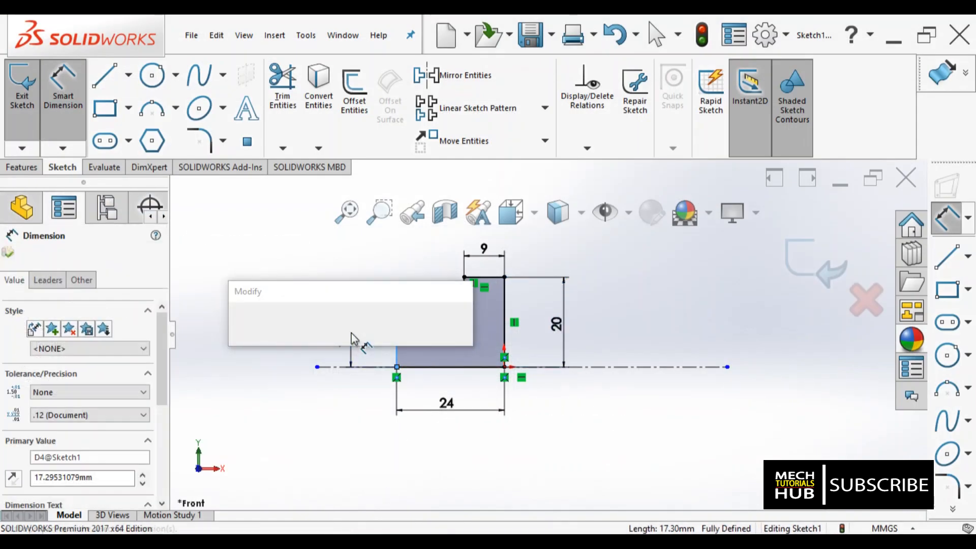
type("17")
key("Return")
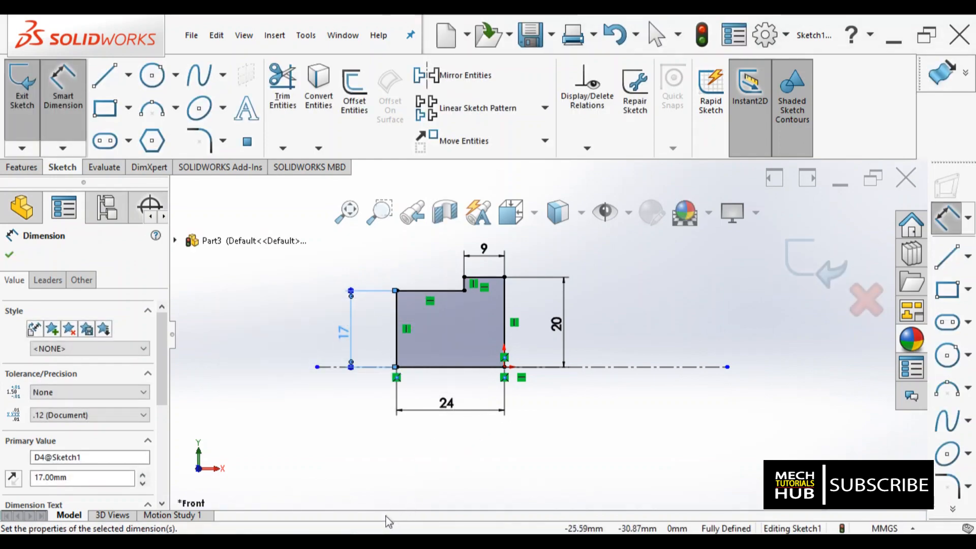
key("alt+Tab")
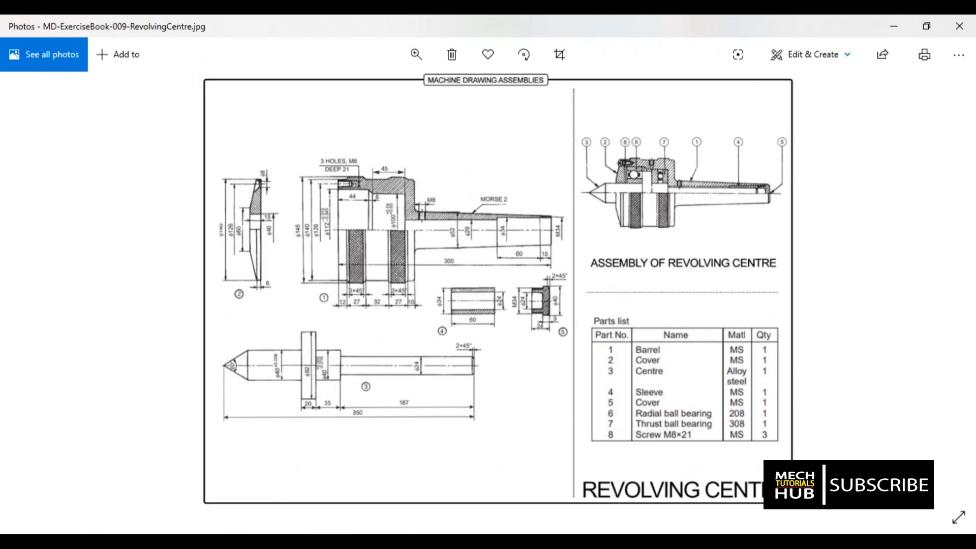
key("alt+Tab")
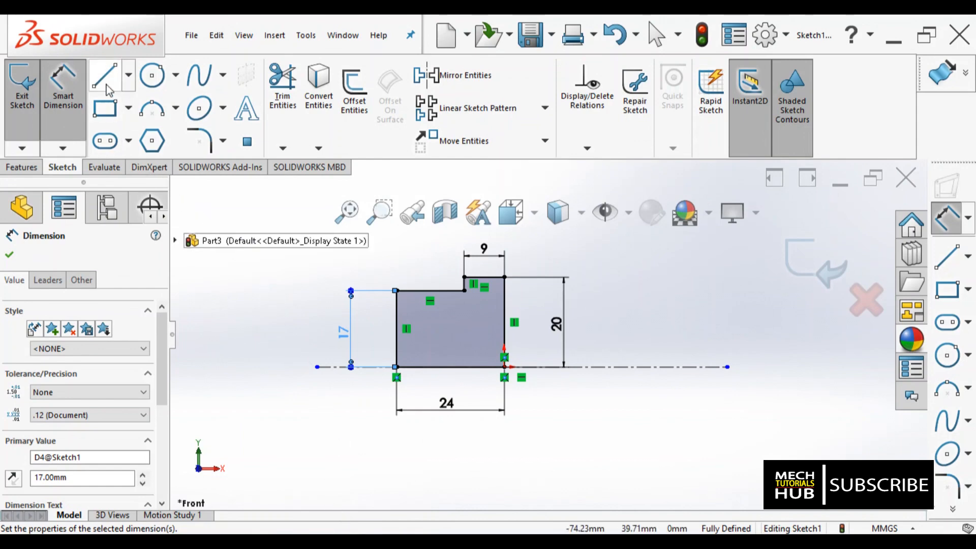
Step: Draw the bore outline: a horizontal line about 18 mm long from the 17 mm edge, continued vertically down to the base
key("l")
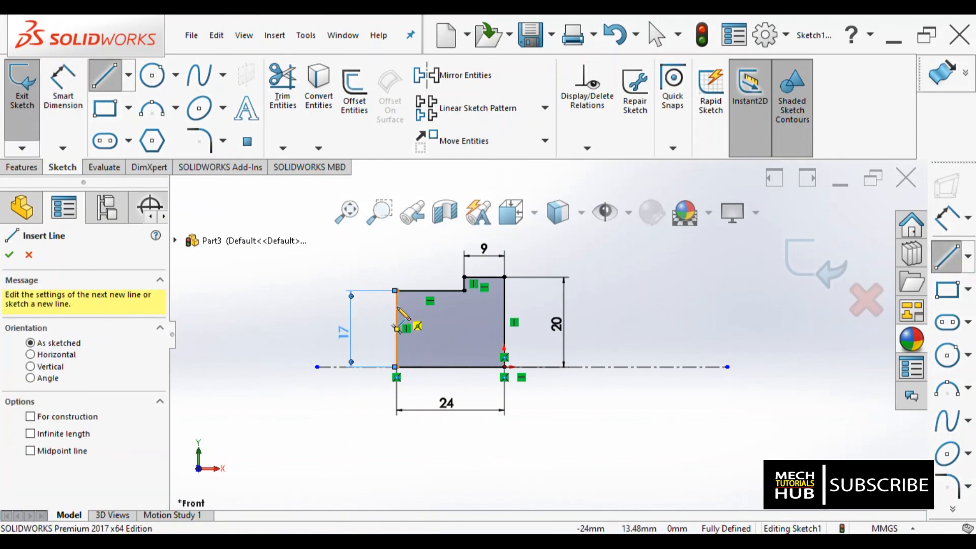
left_click(397, 306)
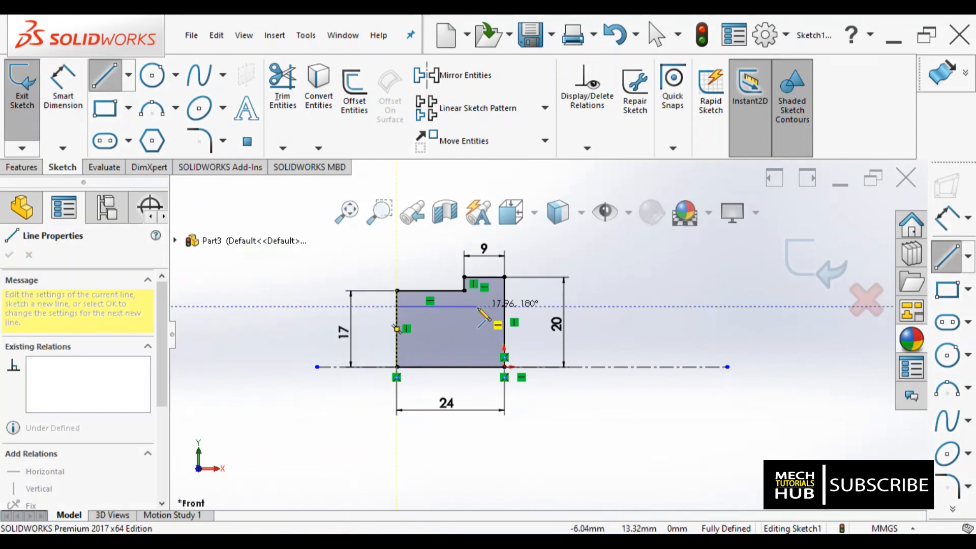
left_click(477, 307)
left_click(477, 366)
right_click(592, 306)
left_click(607, 319)
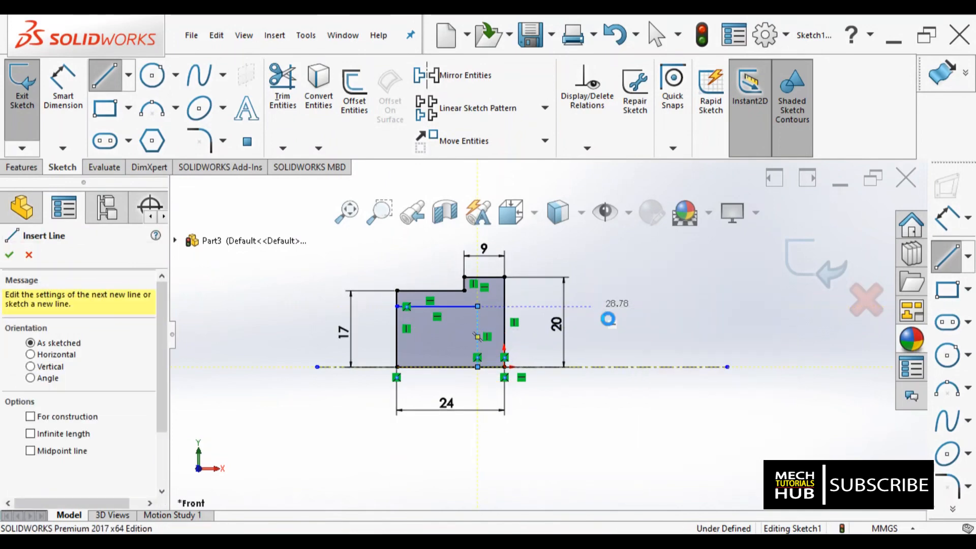
Step: Set the height of the bore's horizontal line above the profile's base line to 12 mm
left_click(63, 89)
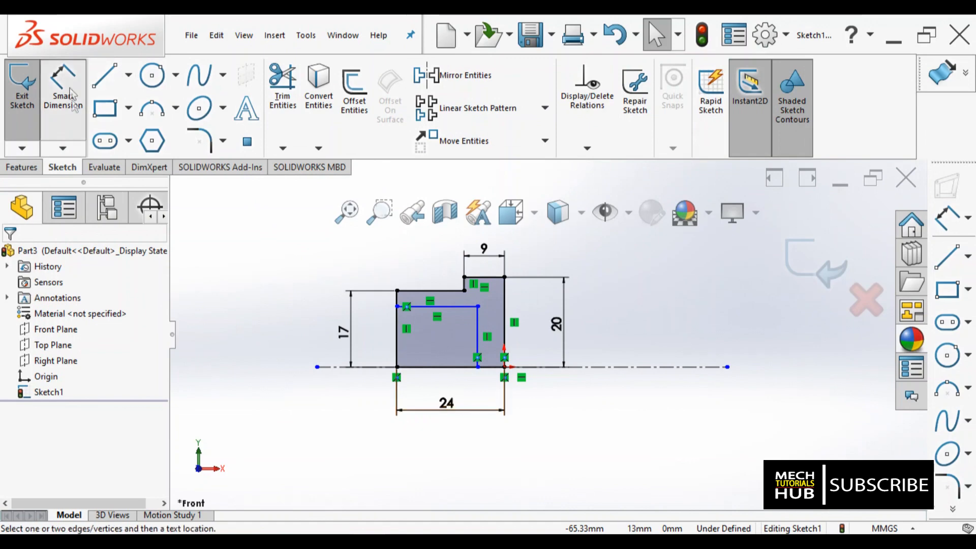
left_click(407, 366)
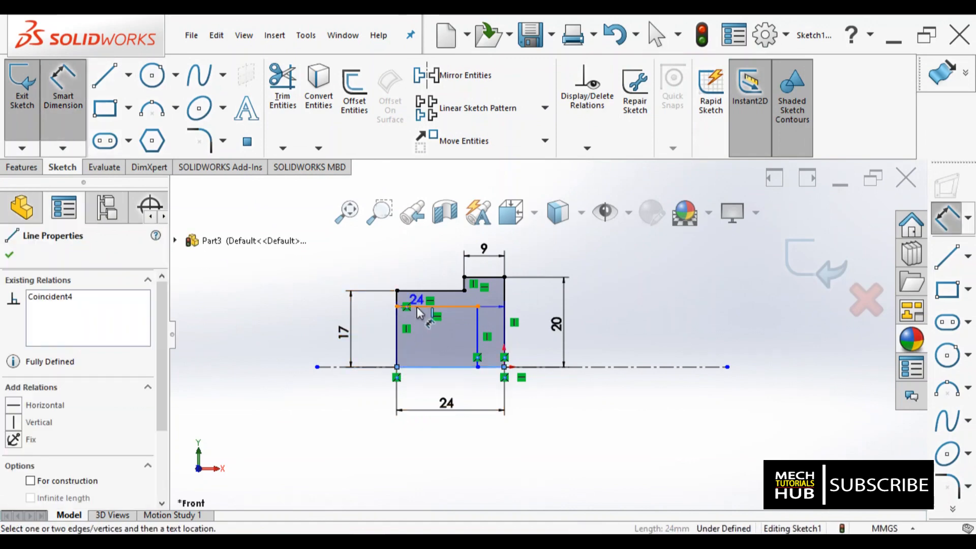
left_click(419, 307)
left_click(382, 336)
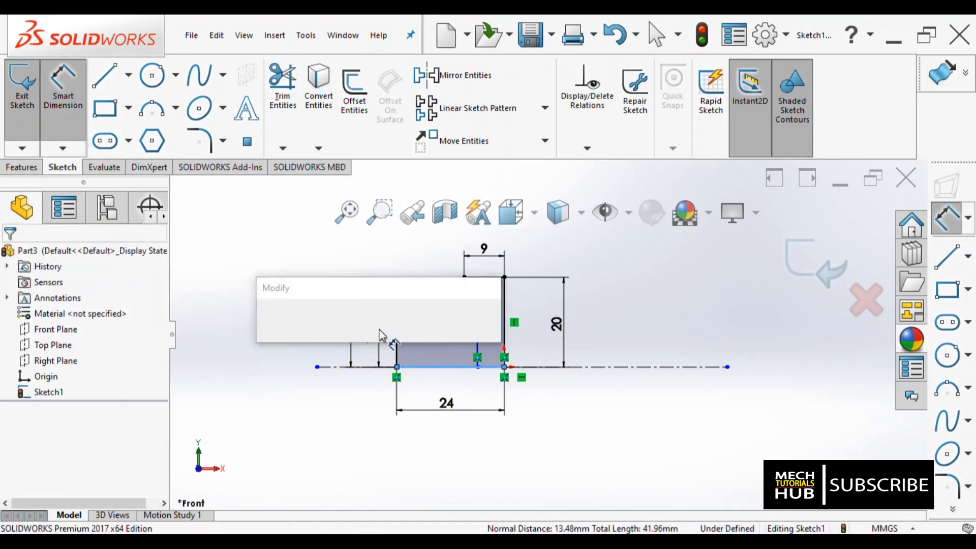
type("12")
key("Return")
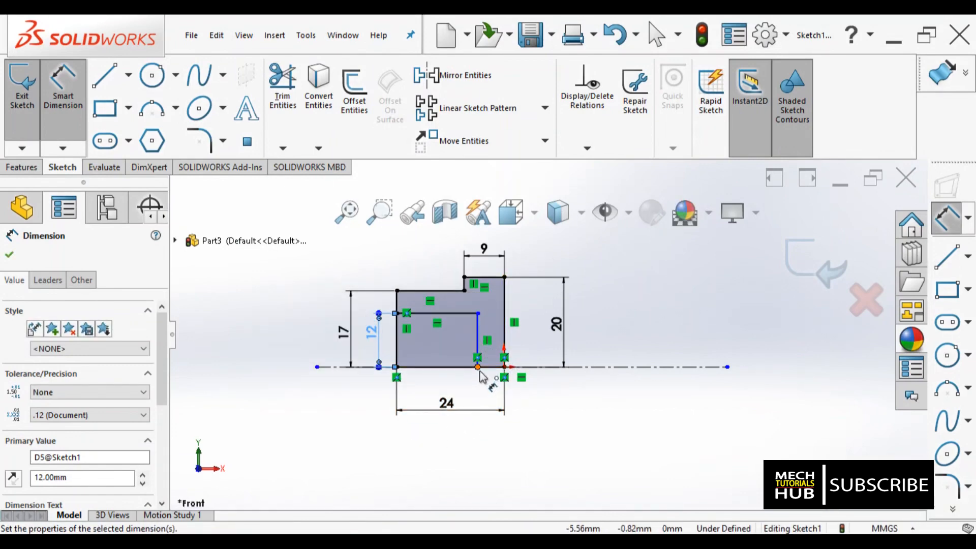
Step: Set the distance between the bore's vertical end line and the profile's tall vertical edge to 9 mm
left_click(504, 341)
left_click(478, 341)
left_click(488, 391)
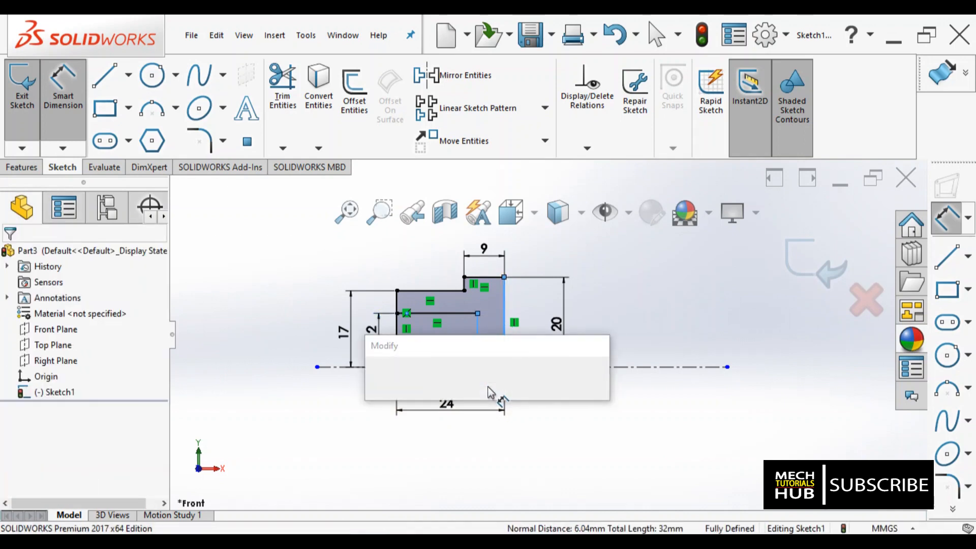
key("Return")
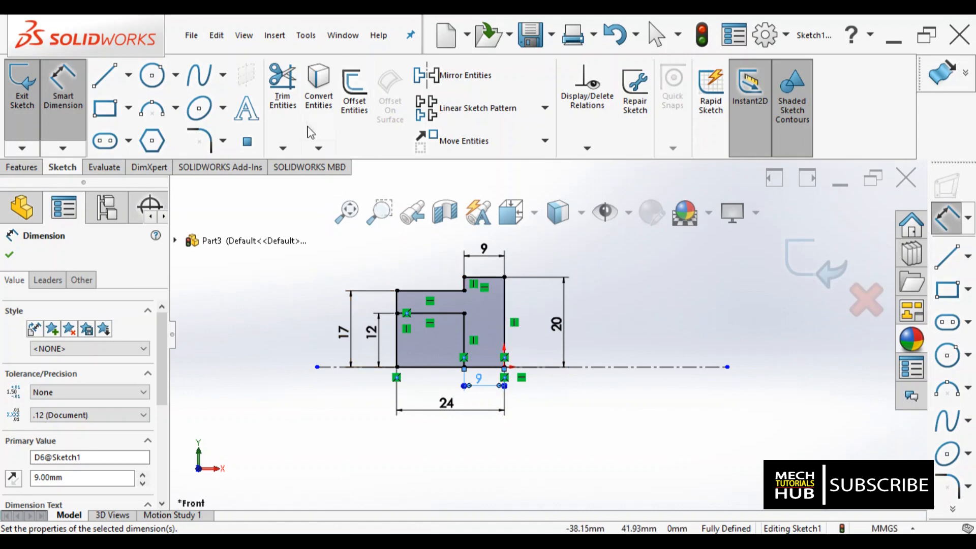
Step: Trim away the outer vertical edge and base line segments that enclose the bore area, and exit the sketch
left_click(281, 147)
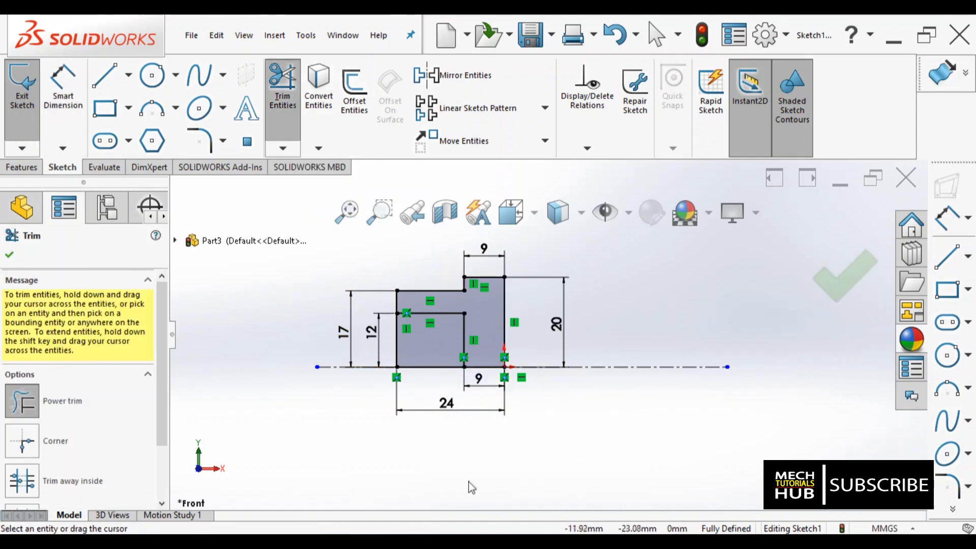
mouse_move(416, 344)
left_mouse_down()
mouse_move(393, 346)
mouse_move(430, 367)
left_mouse_up()
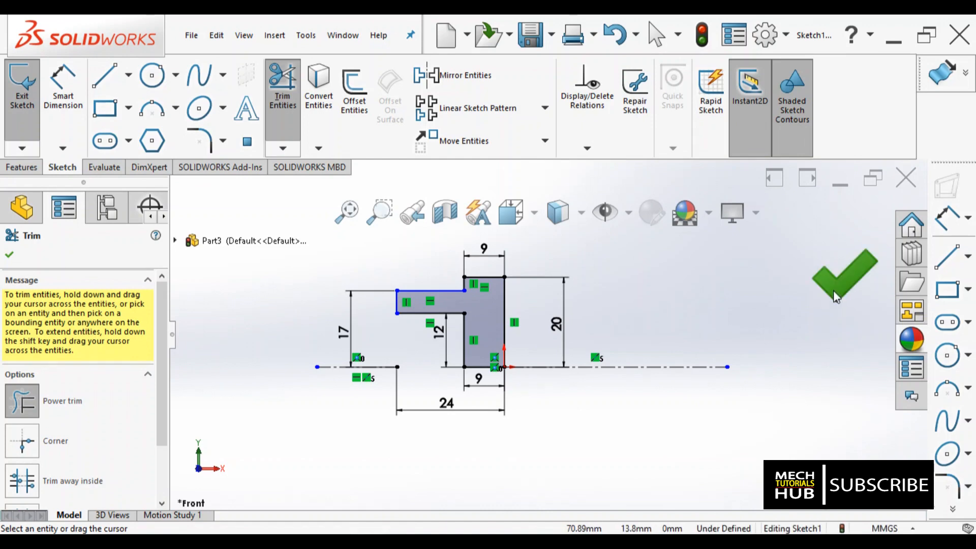
left_click(841, 277)
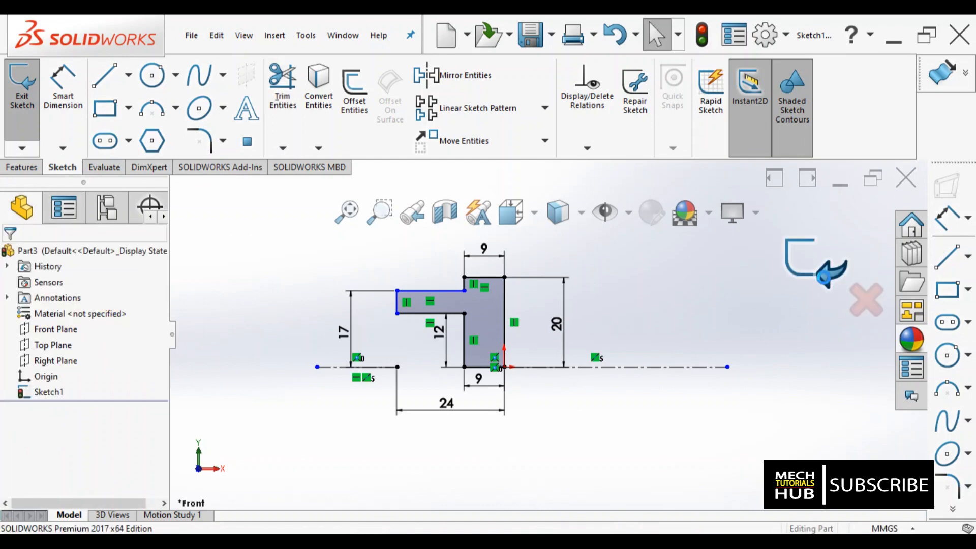
left_click(823, 274)
Step: Revolve the trimmed profile 360 degrees around the horizontal centreline
left_click(85, 122)
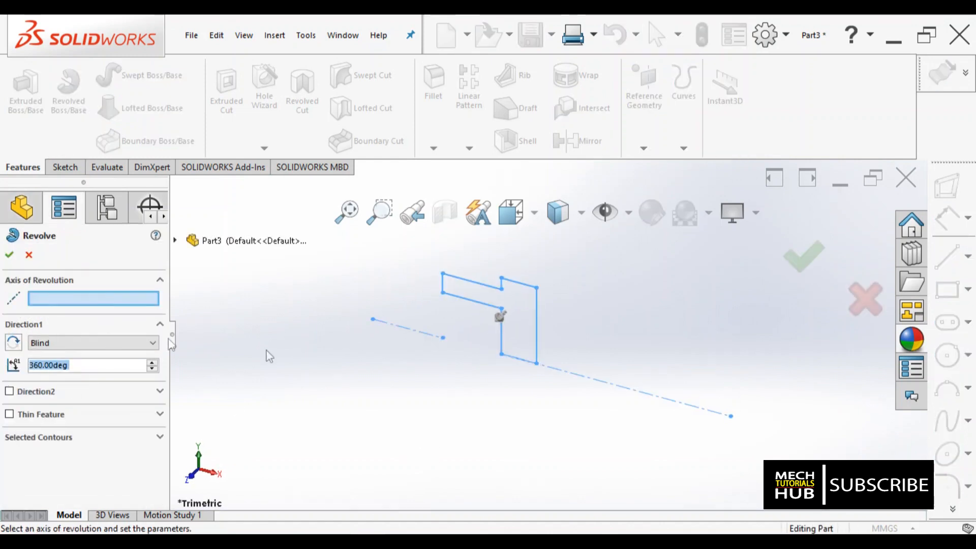
left_click(562, 376)
left_click(9, 255)
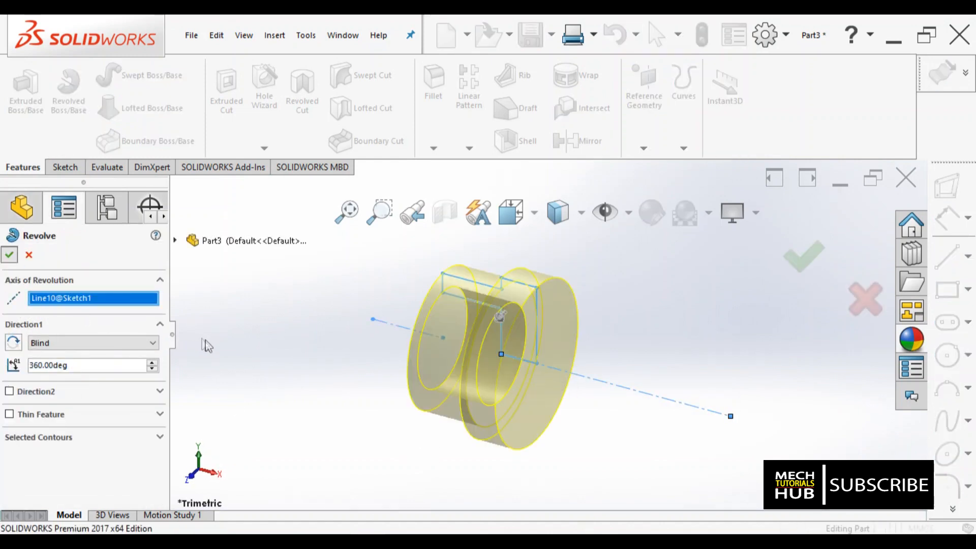
Step: Check the reference drawing and chamfer the outer circular edge of the flange's closed end face at 2 mm and 45 degrees
middle_click_drag(332, 405, 495, 325)
scroll(546, 321, "down", 3)
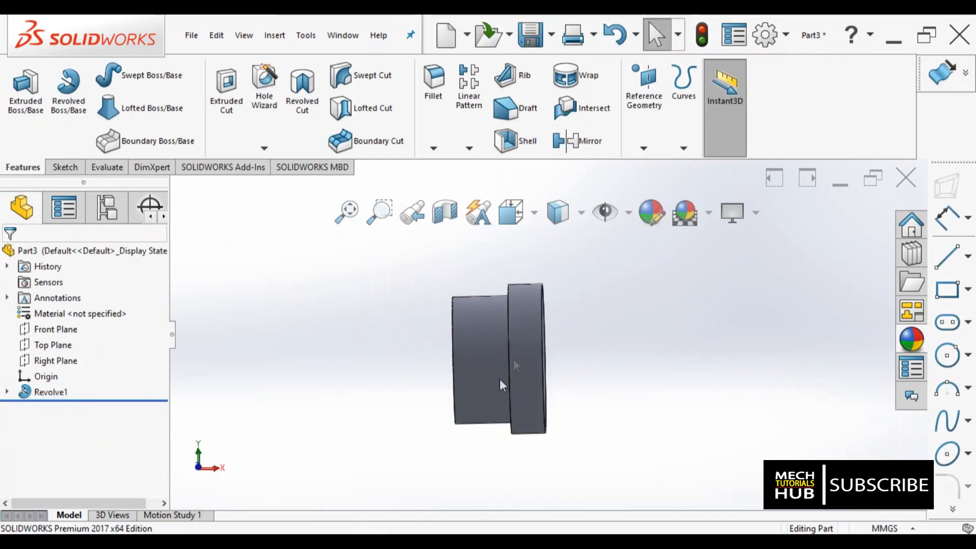
left_click(377, 540)
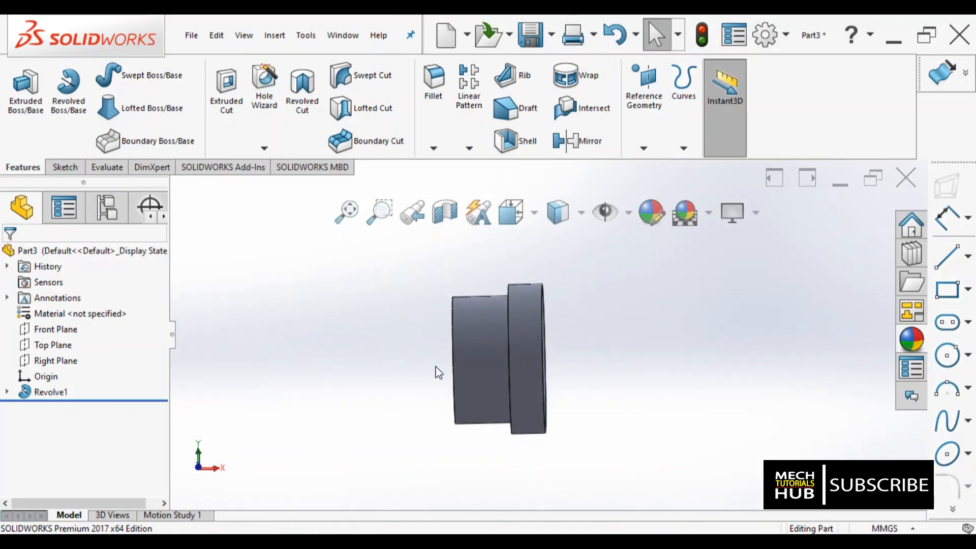
middle_click_drag(426, 338, 396, 337)
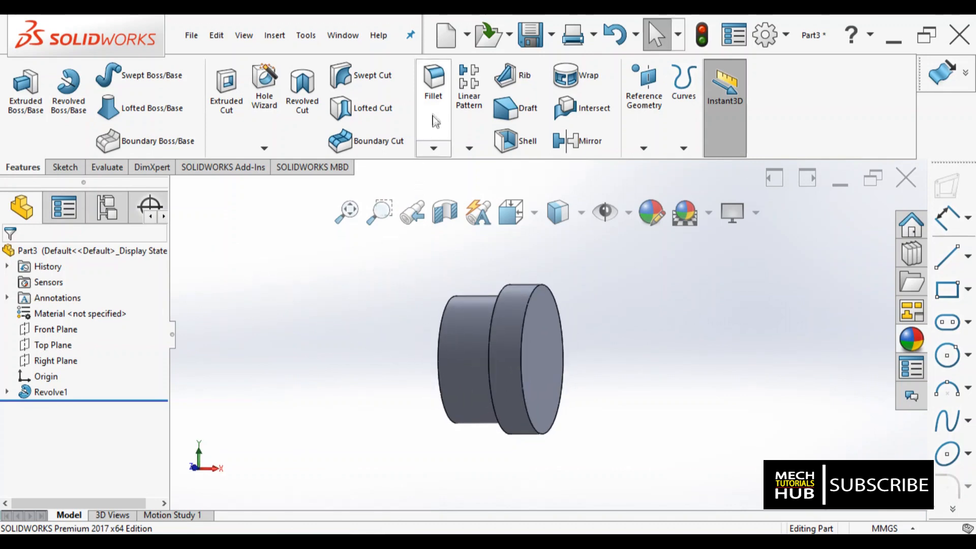
left_click(433, 148)
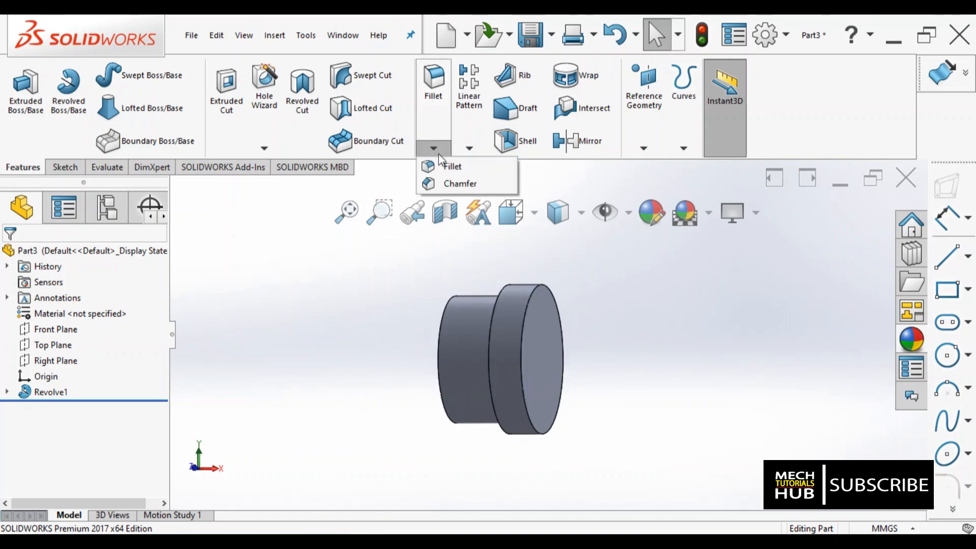
left_click(454, 184)
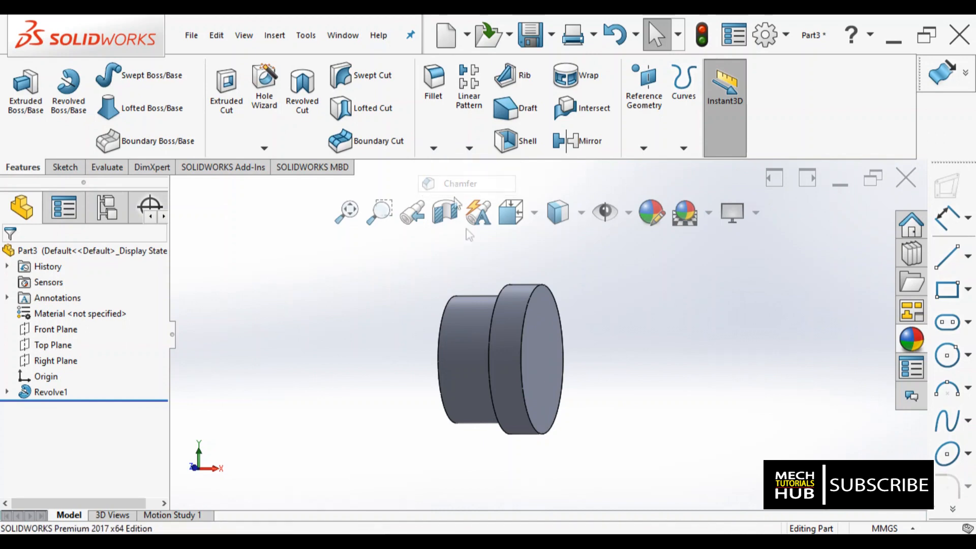
left_click(530, 303)
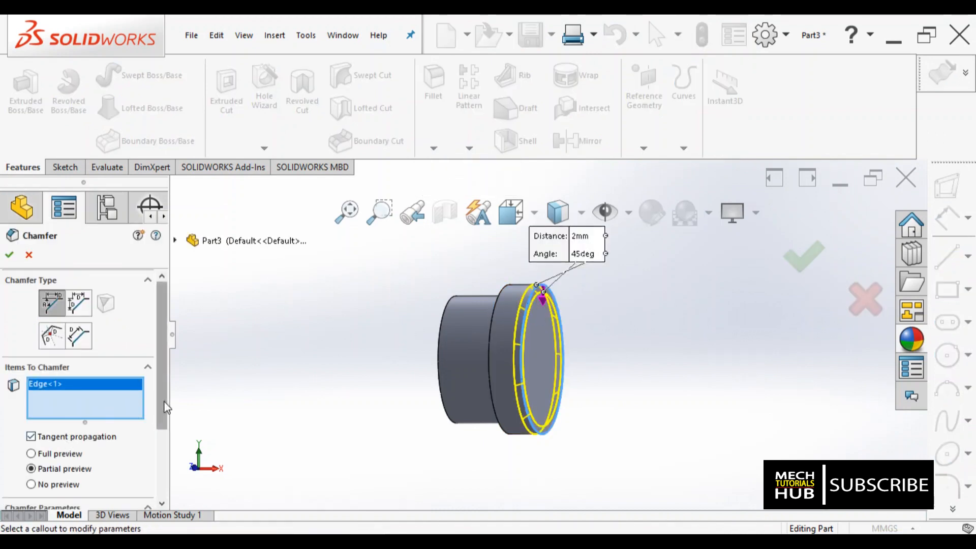
scroll(161, 437, "down", 3)
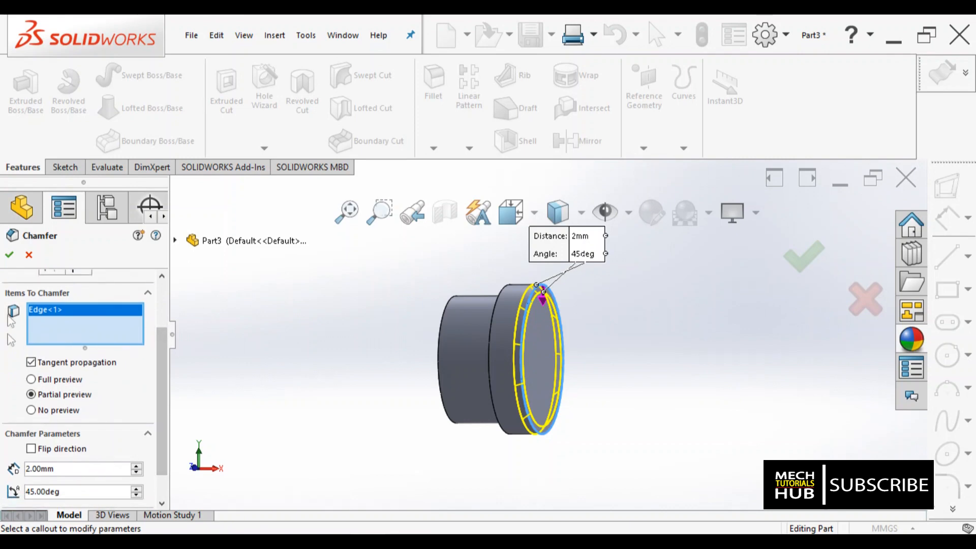
key("Return")
Step: Consult the reference drawing for the part and apply a grey metal appearance to the whole cover
middle_click_drag(312, 342, 348, 415)
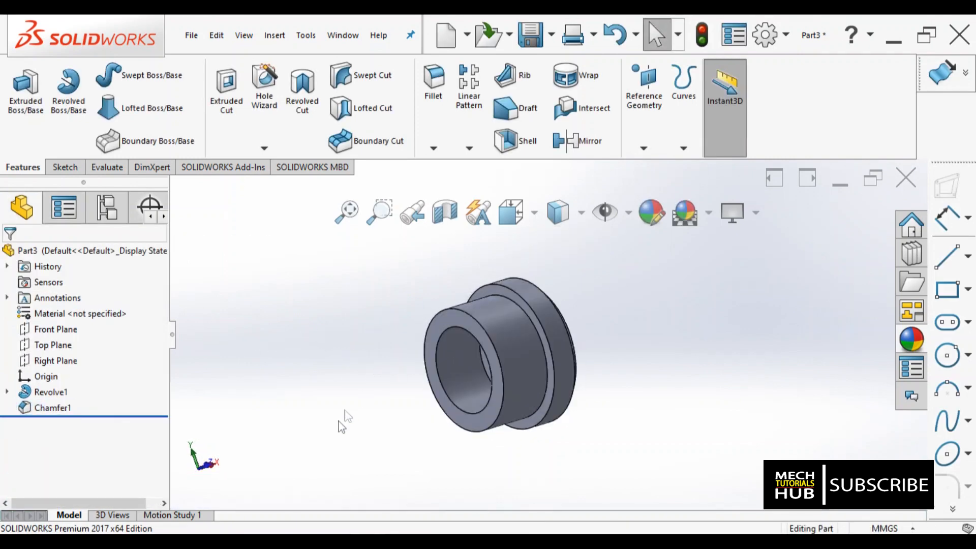
key("alt+Tab")
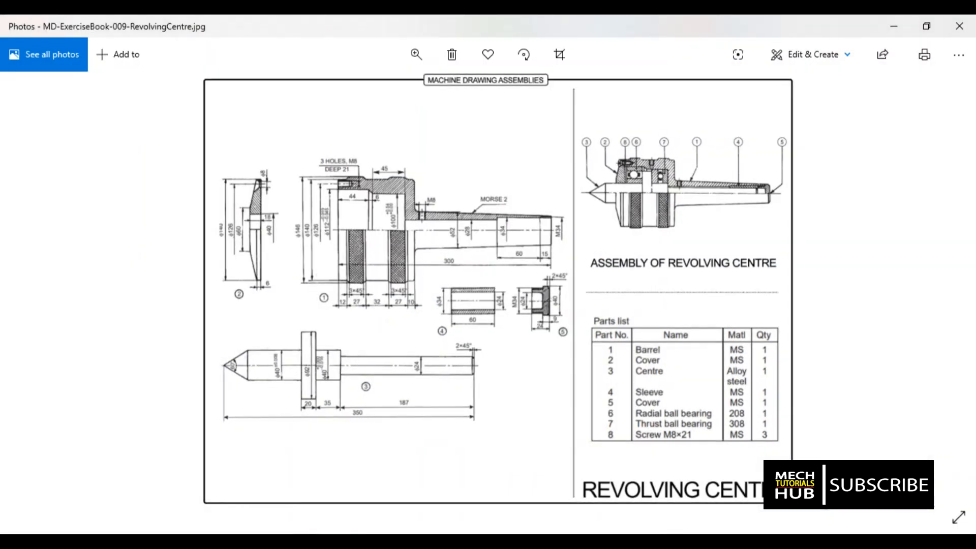
key("alt+Tab")
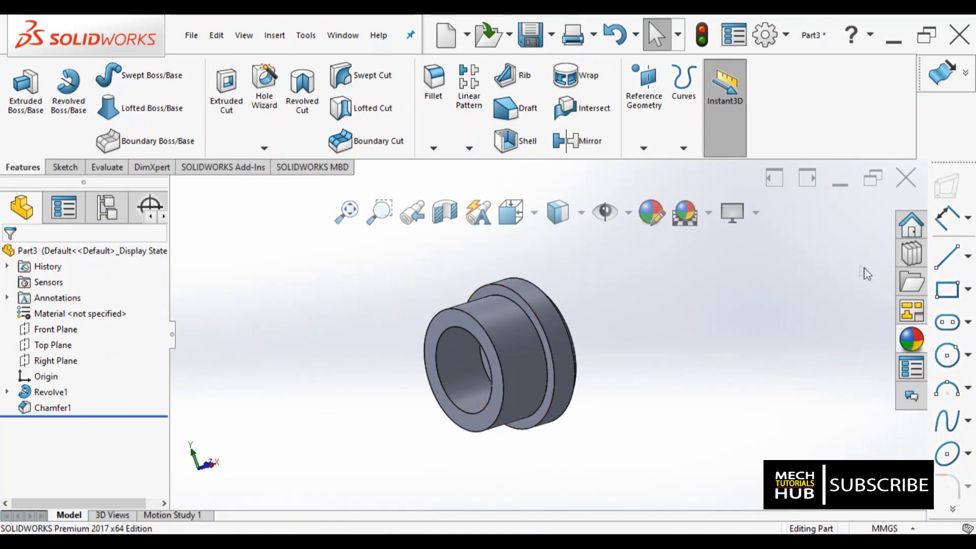
left_click(913, 341)
scroll(864, 443, "down", 3)
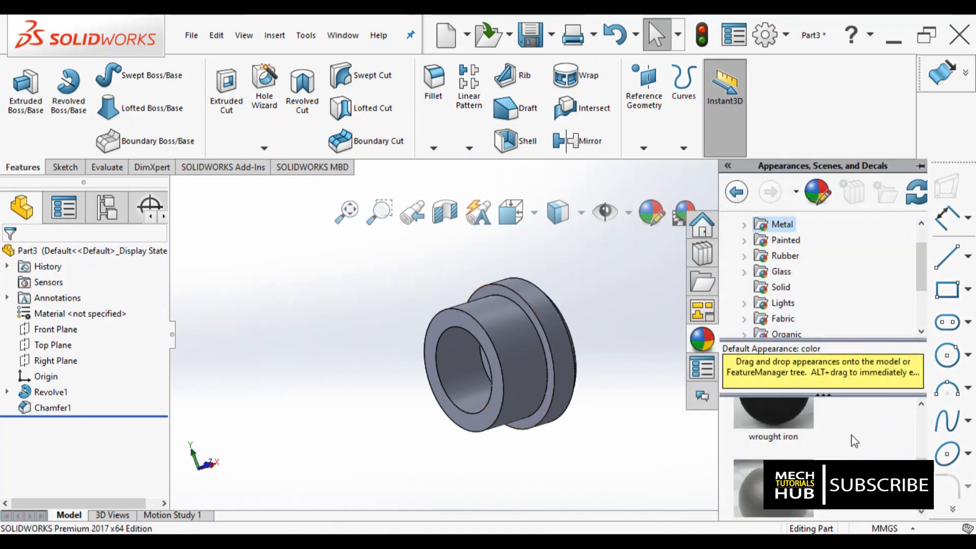
scroll(862, 454, "up", 3)
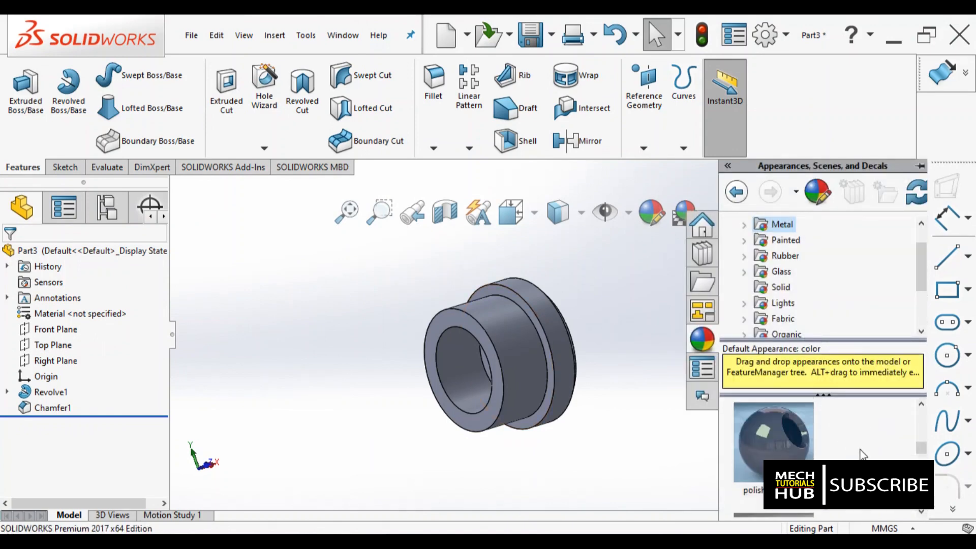
scroll(862, 454, "up", 3)
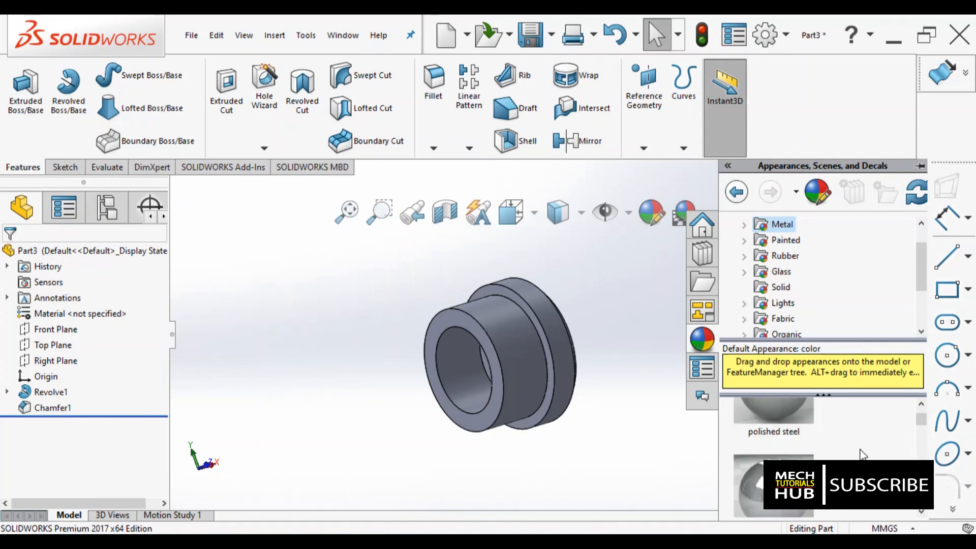
scroll(862, 454, "down", 1)
scroll(862, 454, "down", 1)
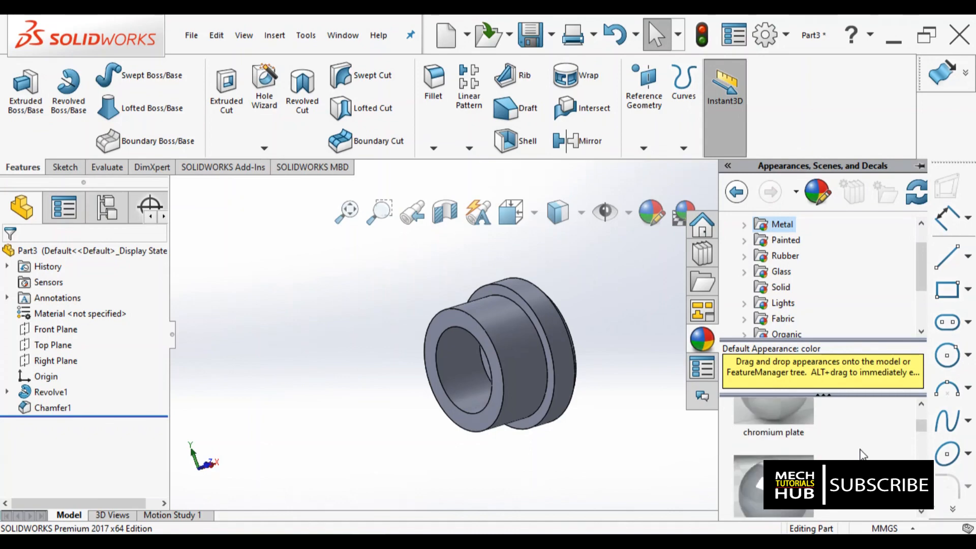
scroll(859, 452, "up", 1)
left_click(774, 438)
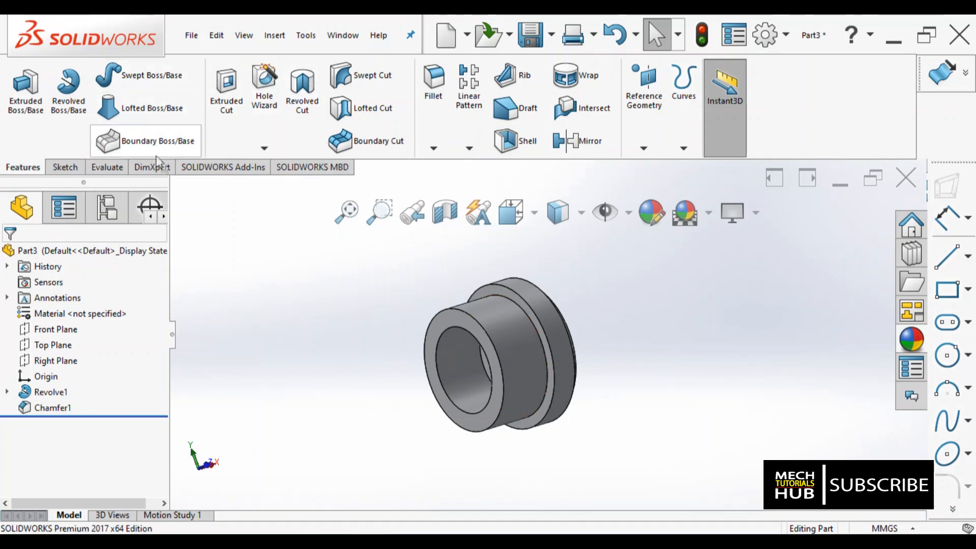
left_click(192, 36)
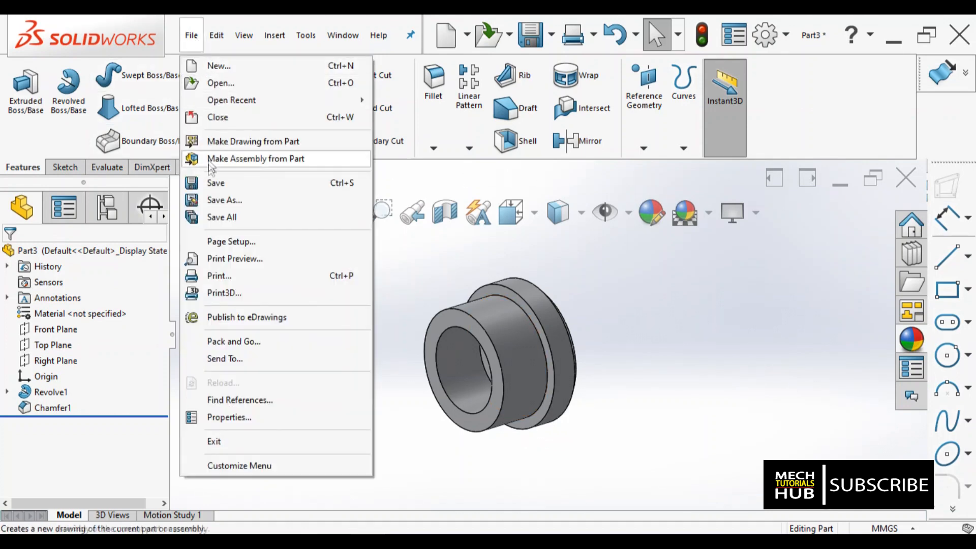
left_click(213, 184)
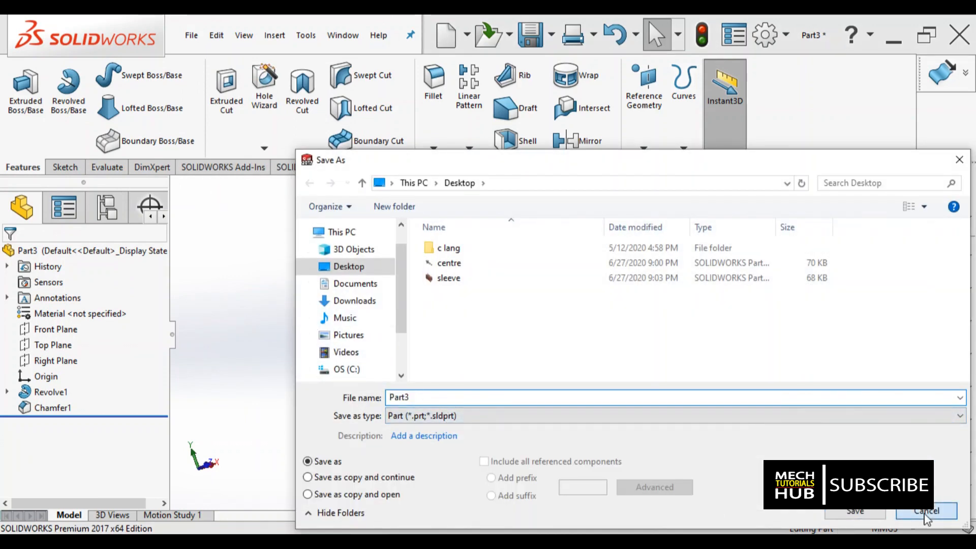
left_click(917, 513)
Step: Save the part on the Desktop under the file name cover and close it
left_click(192, 35)
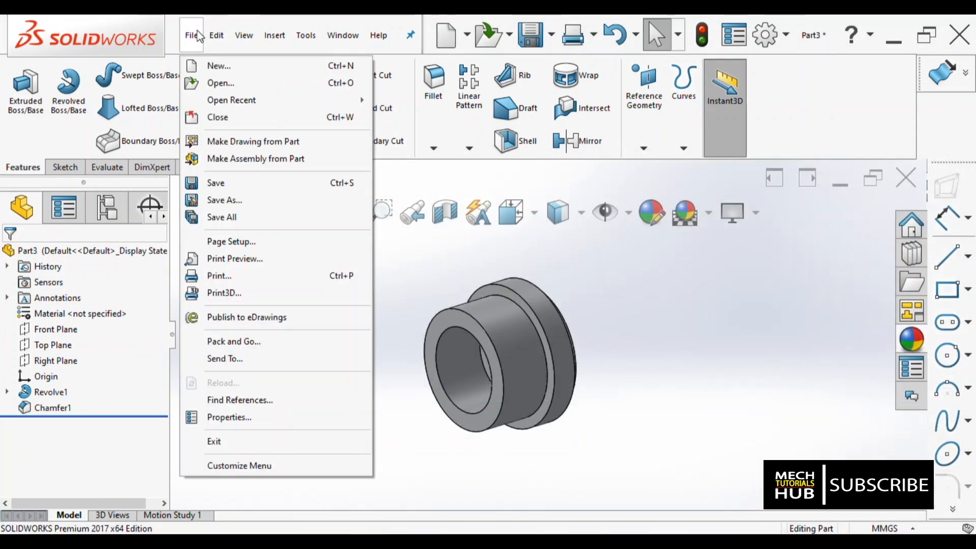
left_click(249, 200)
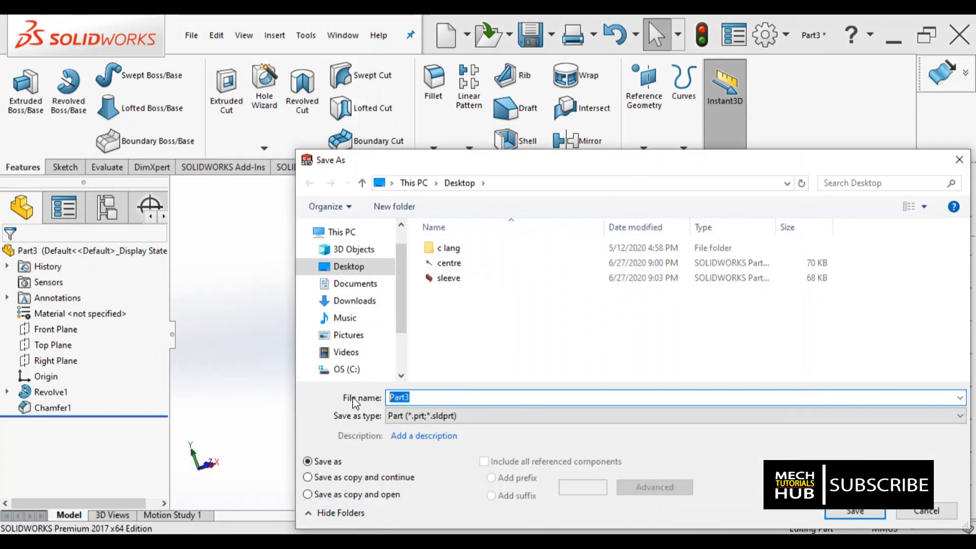
type("co")
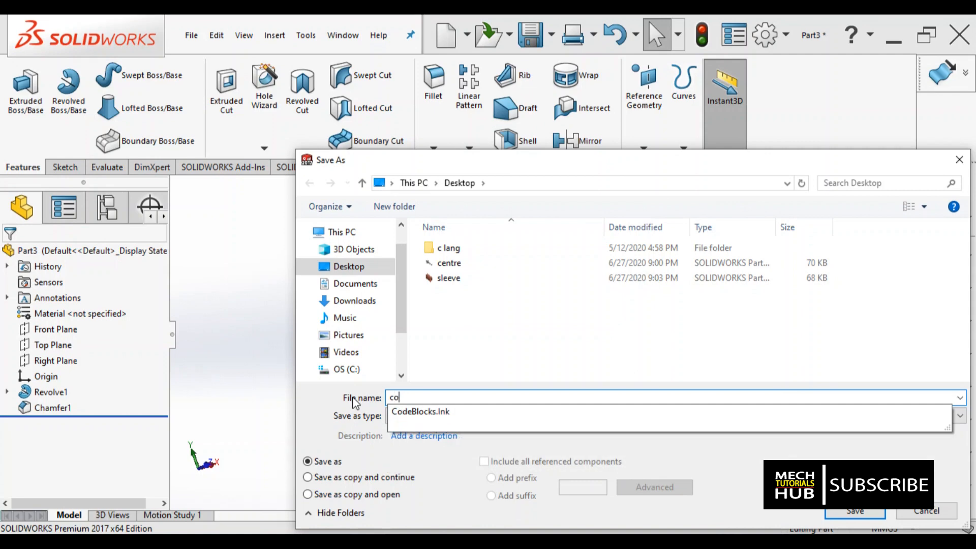
type("ver")
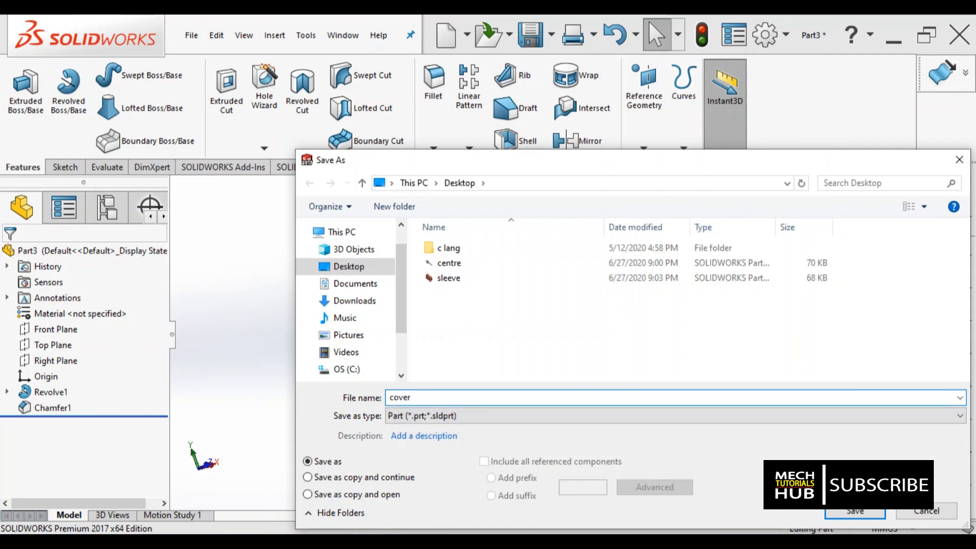
key("Return")
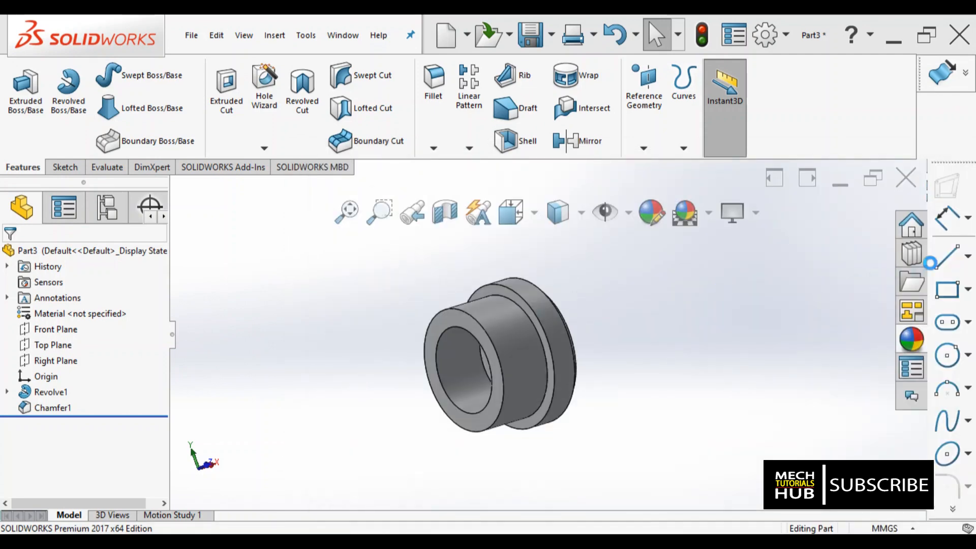
left_click(905, 178)
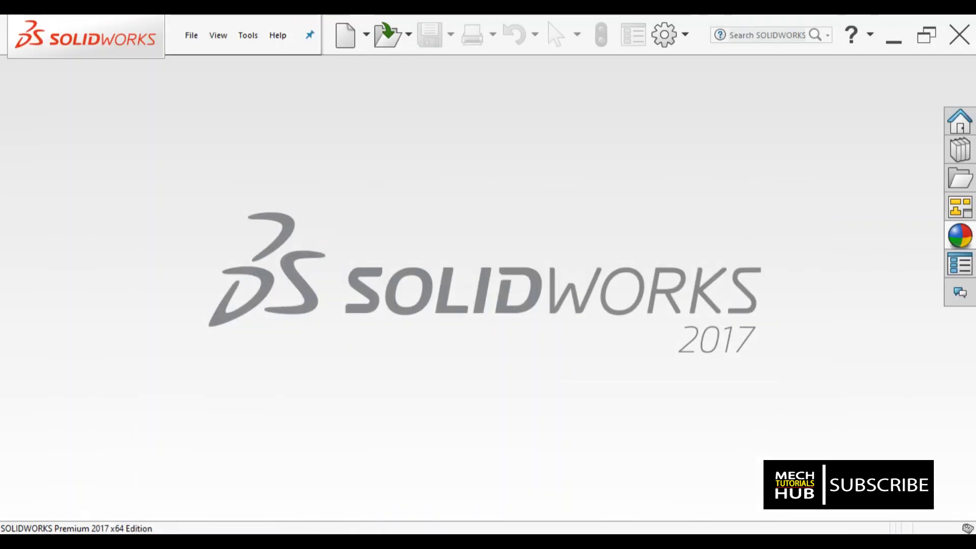
mouse_move(333, 541)
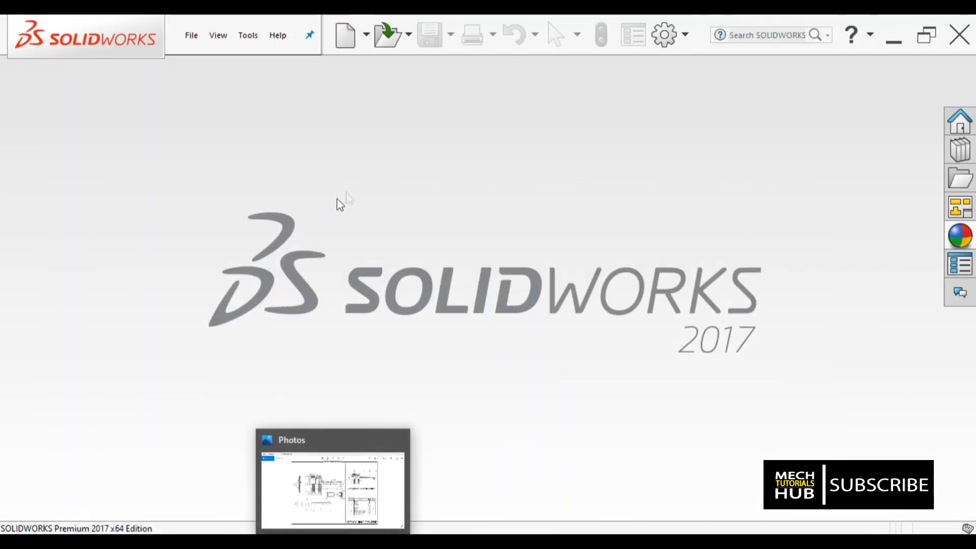
Step: Create a new part document and open a sketch on the Front Plane
left_click(344, 37)
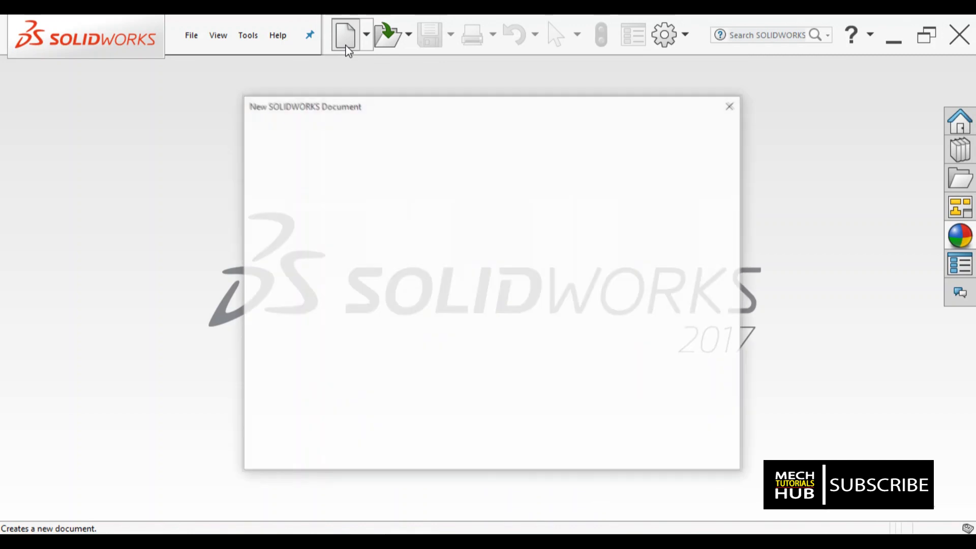
left_click(359, 249)
left_click(574, 449)
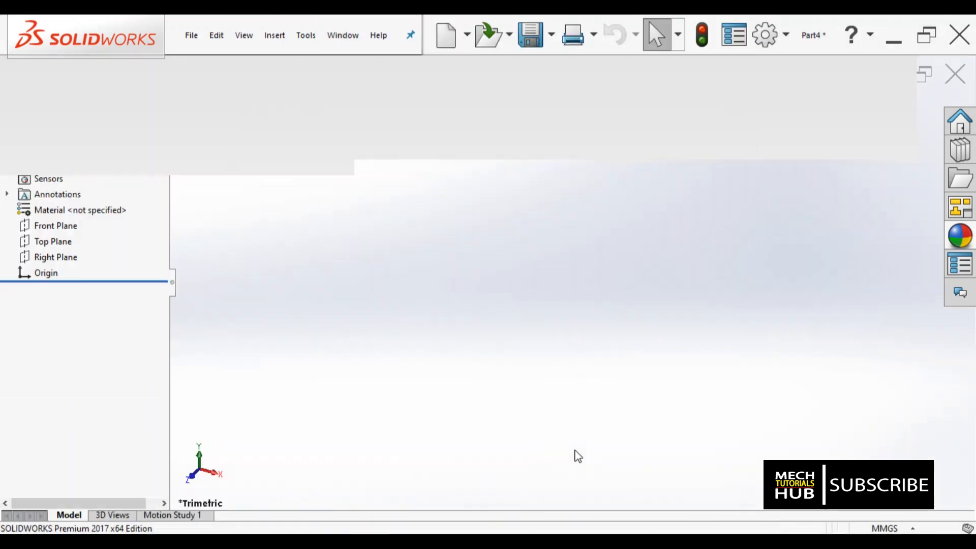
left_click(66, 329)
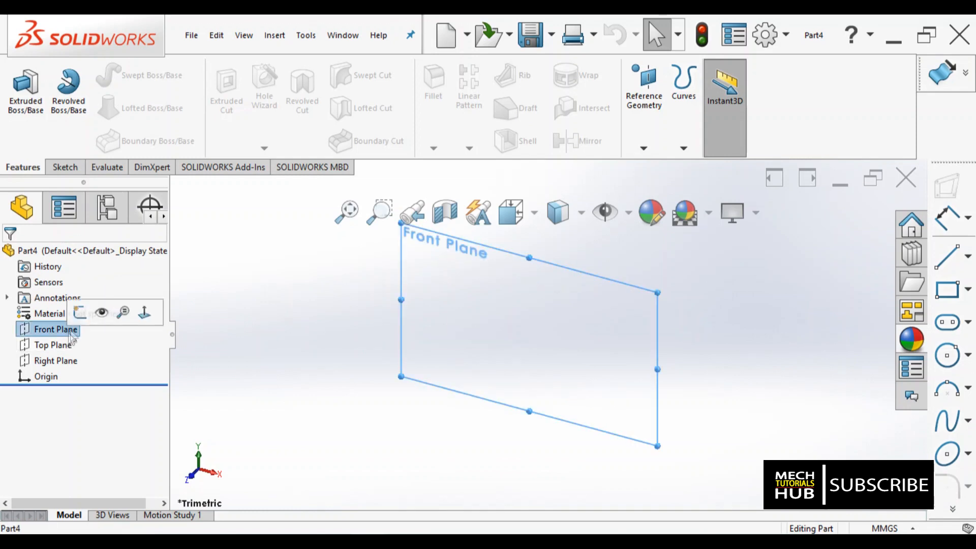
left_click(82, 314)
Step: Draw a horizontal construction centreline through the origin, extending to both sides of it
scroll(598, 330, "down", 3)
scroll(534, 295, "down", 3)
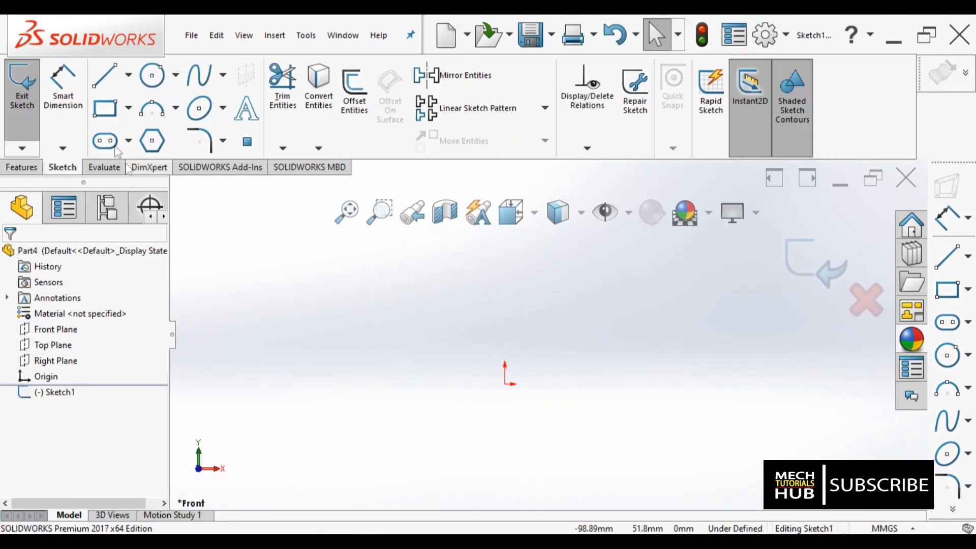
left_click(128, 75)
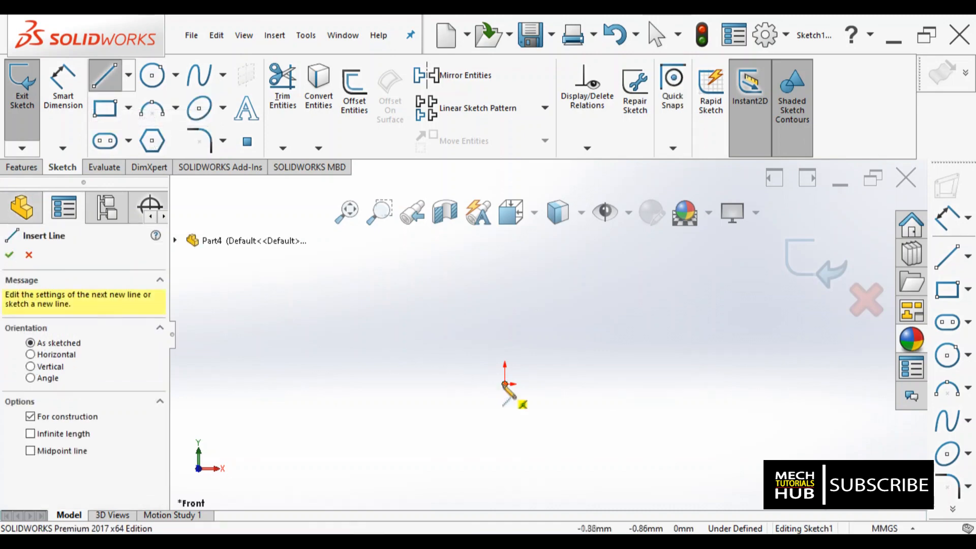
left_click(504, 383)
left_click(332, 384)
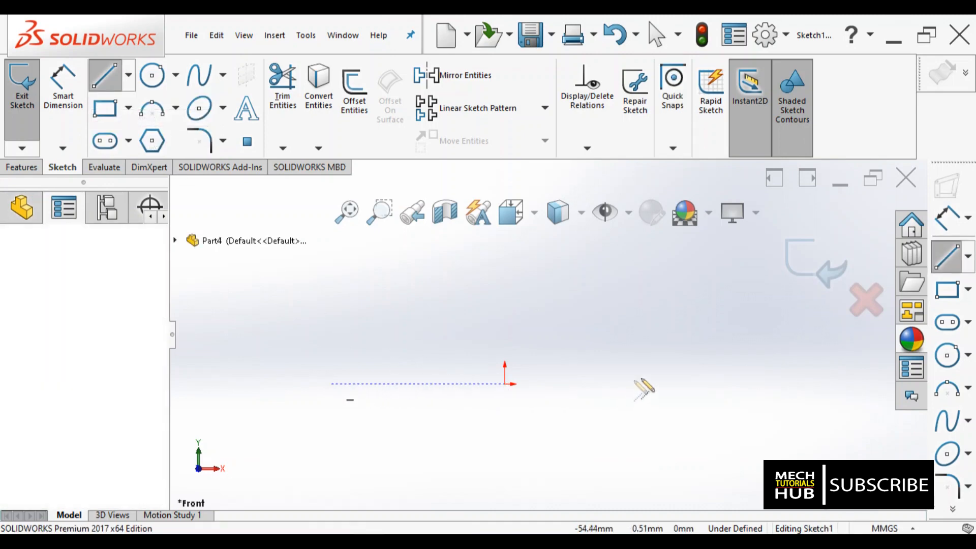
left_click(685, 384)
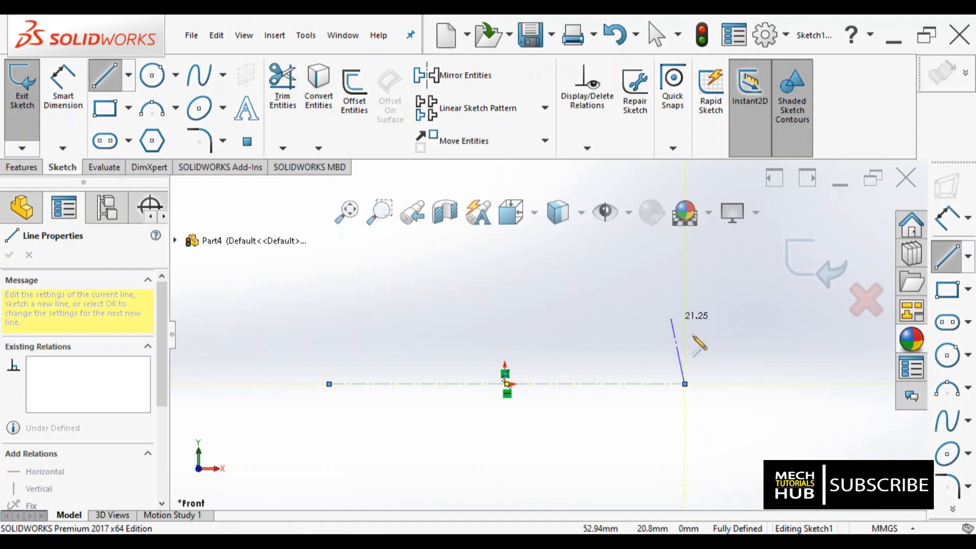
right_click(680, 327)
left_click(692, 327)
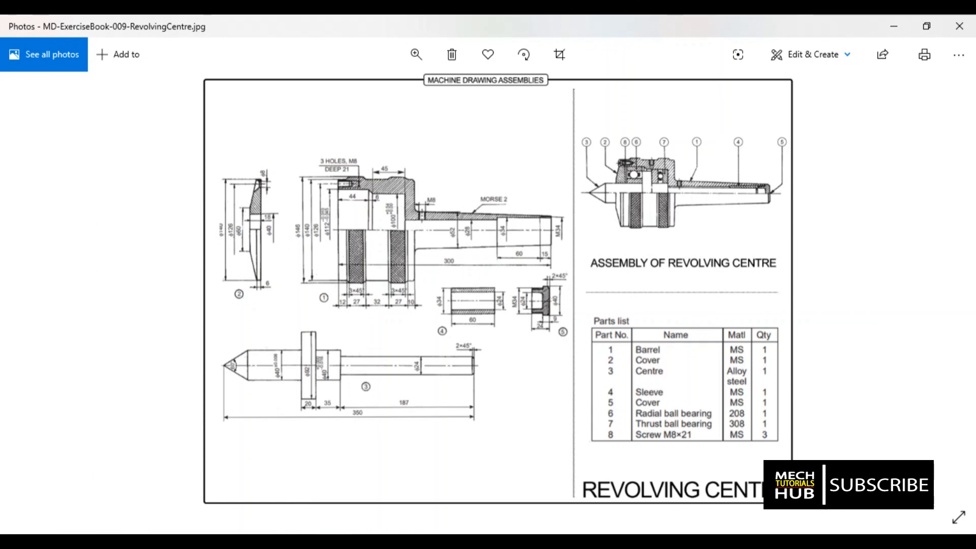
Step: Consult the reference drawing and sketch a closed five-sided profile on the centreline, with a left edge about 20 mm high, sloped flank and short flat top
mouse_move(333, 542)
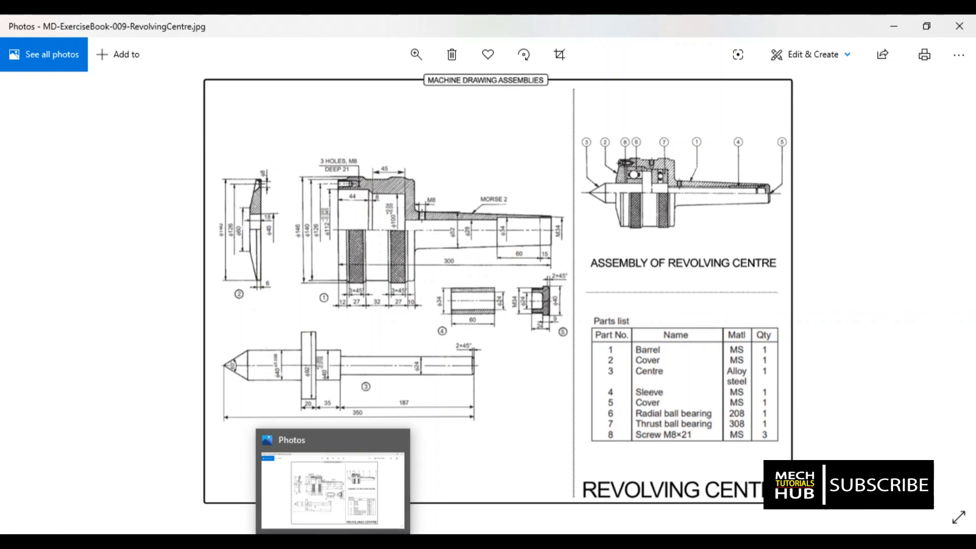
left_click(333, 542)
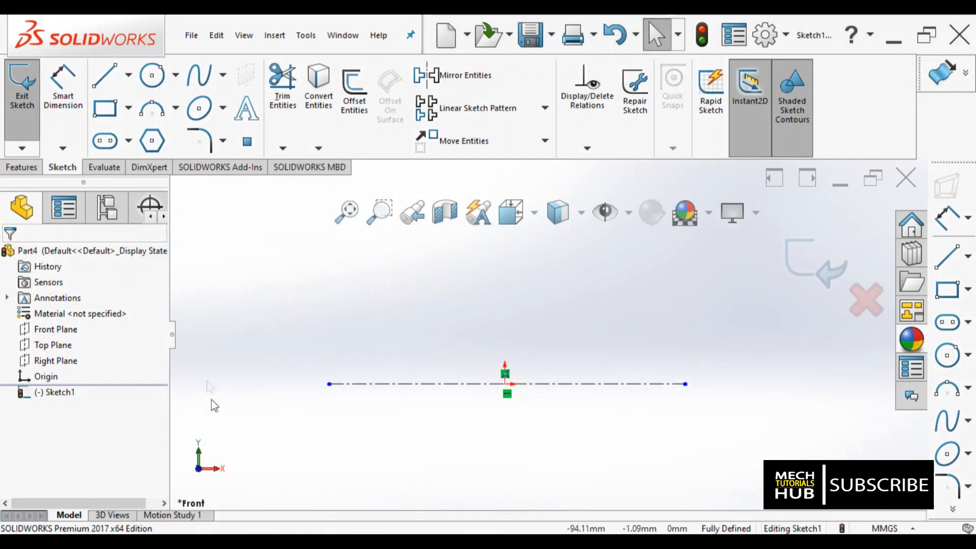
left_click(109, 89)
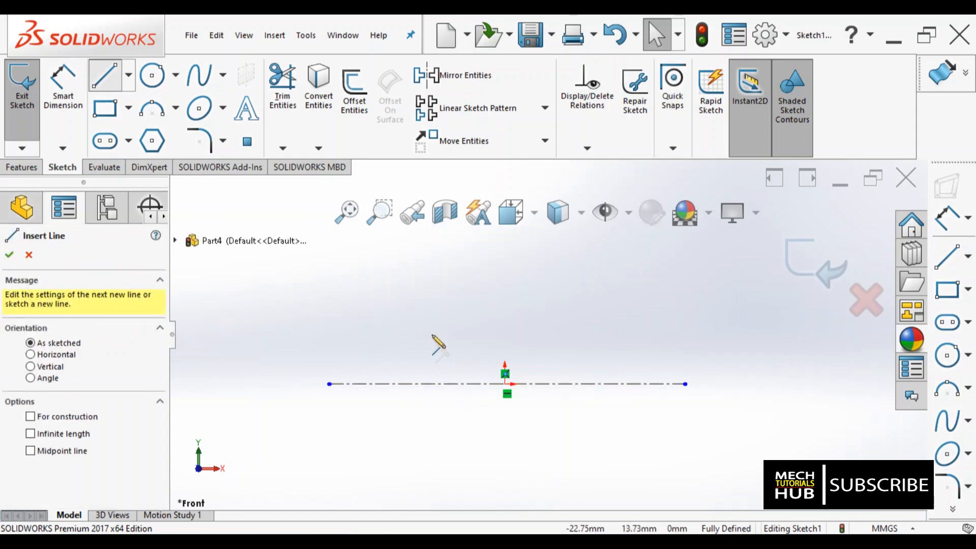
left_click(405, 384)
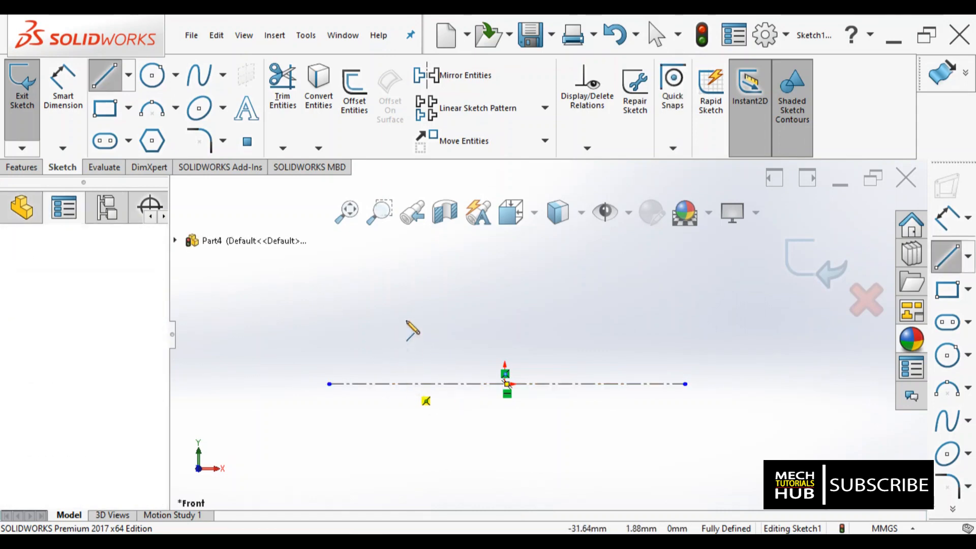
left_click(405, 322)
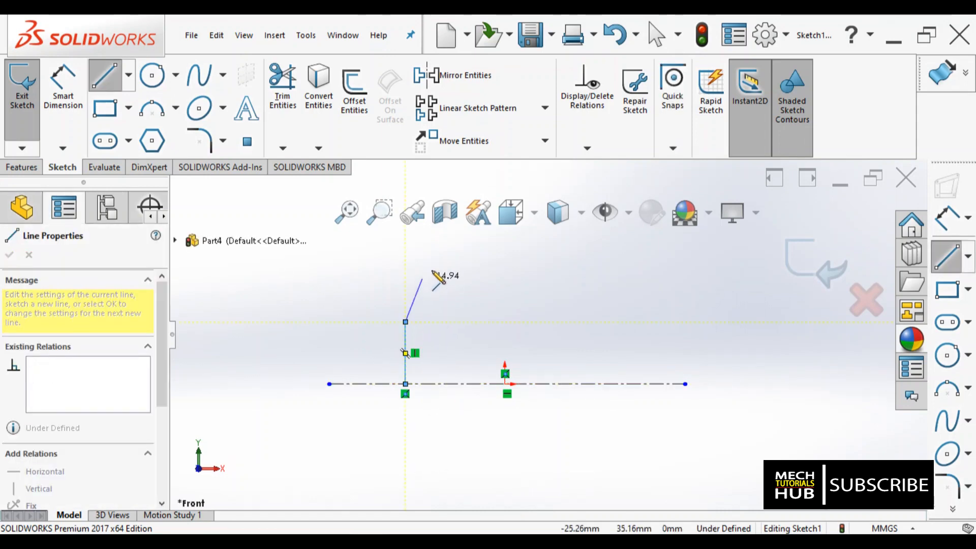
left_click(433, 249)
left_click(451, 249)
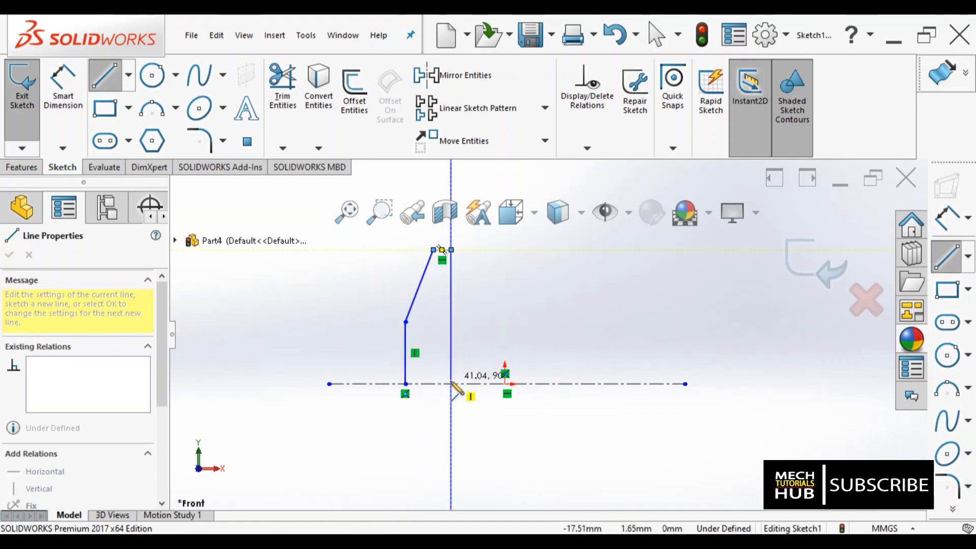
left_click(450, 384)
left_click(405, 384)
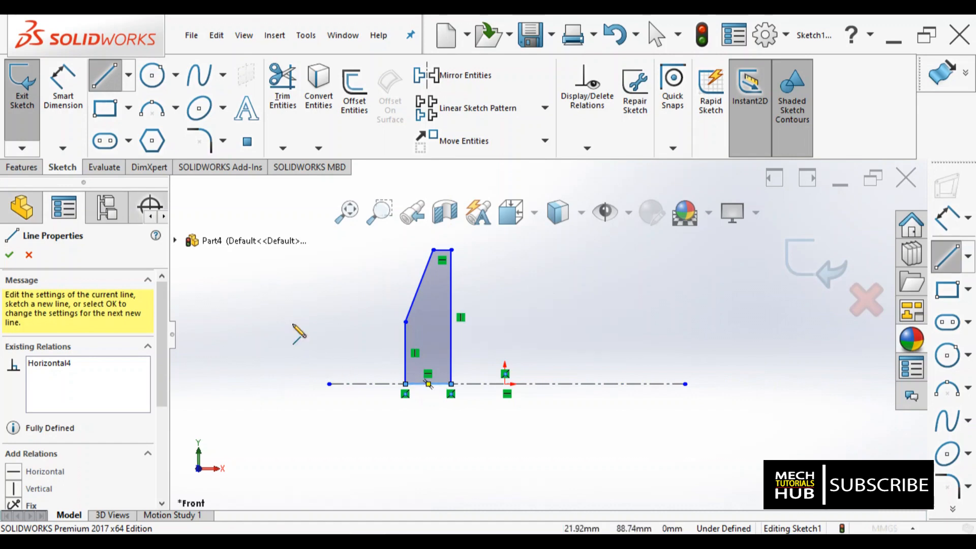
right_click(298, 333)
left_click(323, 331)
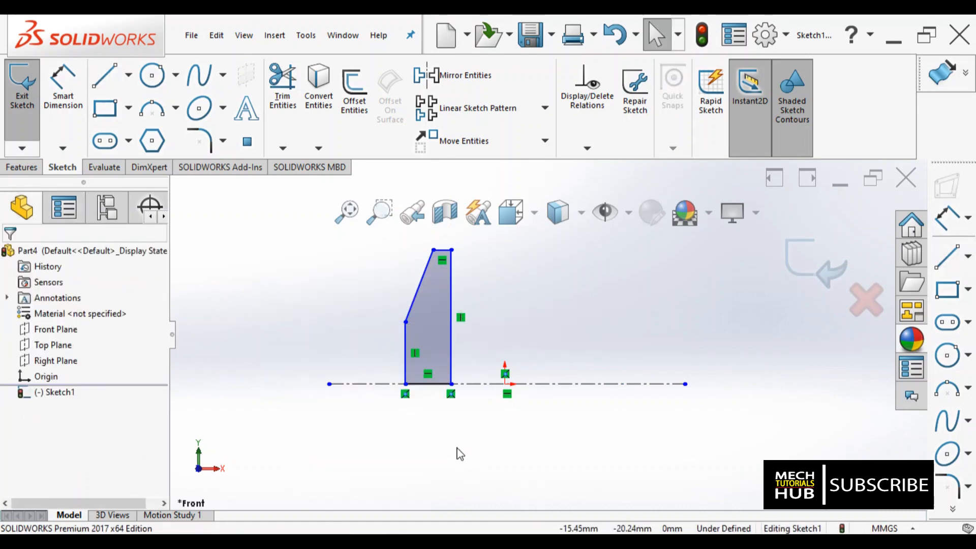
Step: Dimension the profile's short left vertical edge at 30 mm
left_click(72, 83)
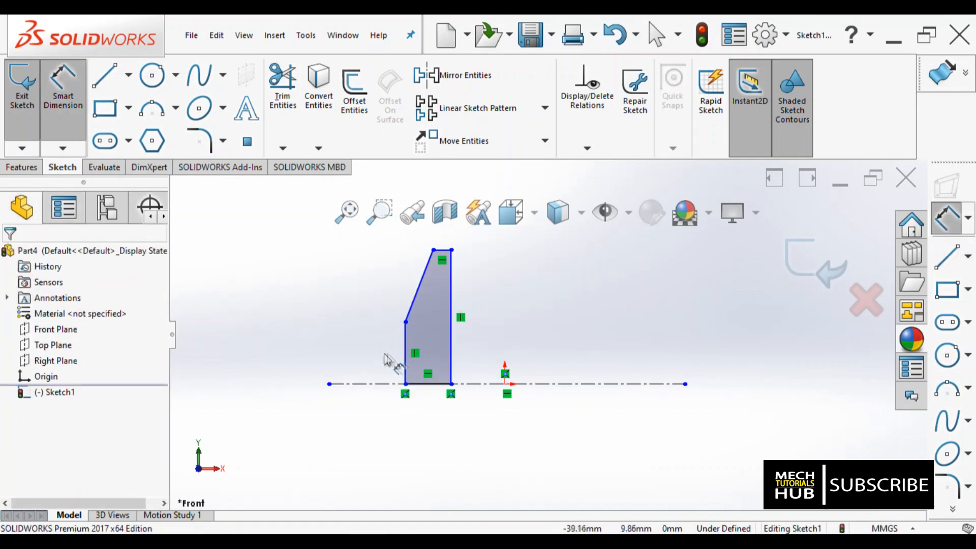
left_click(404, 362)
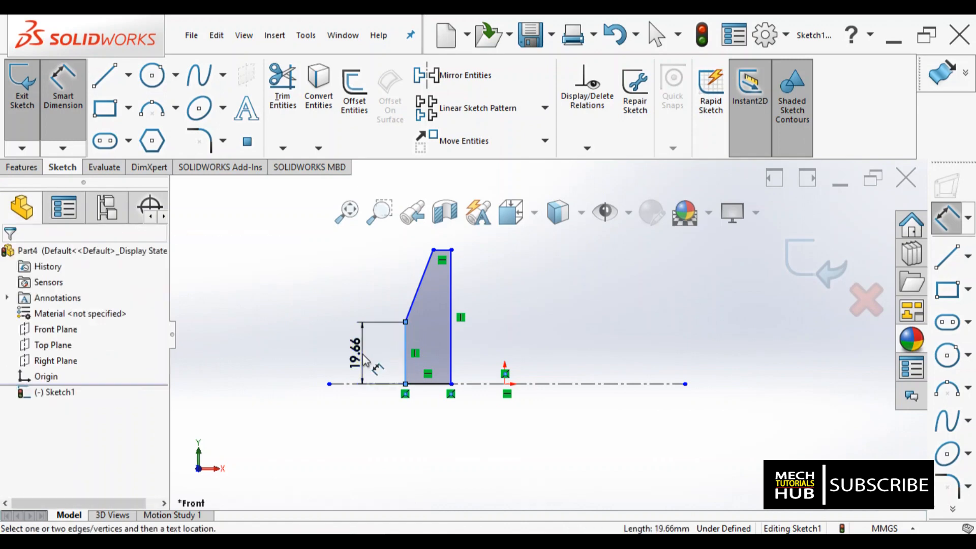
left_click(364, 360)
type("30")
key("Return")
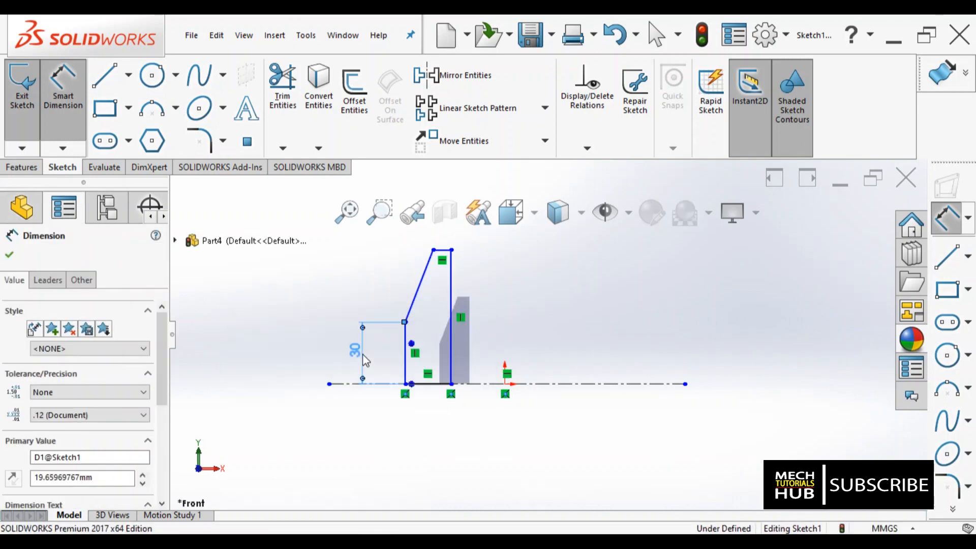
Step: Dimension the profile's tall right vertical edge at 140/2 mm
left_click(450, 356)
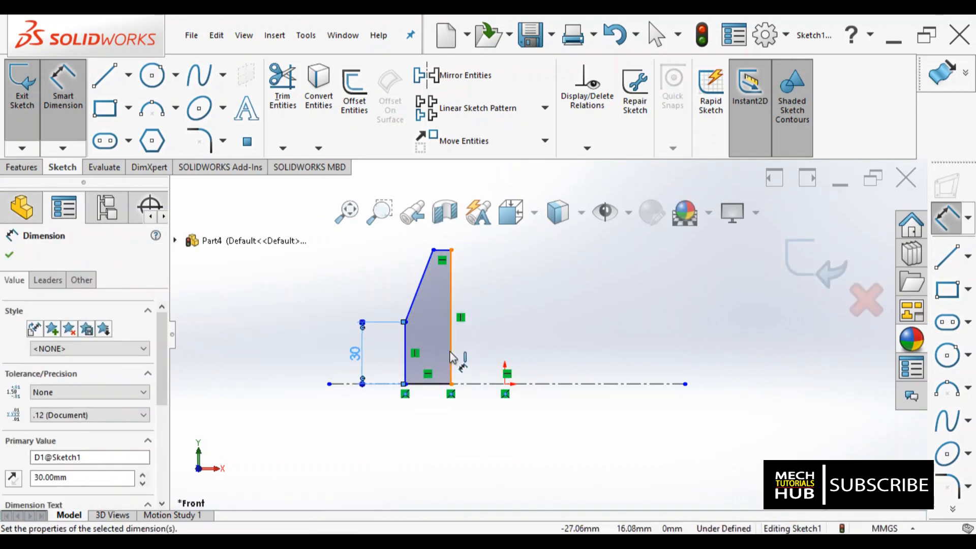
left_click(529, 342)
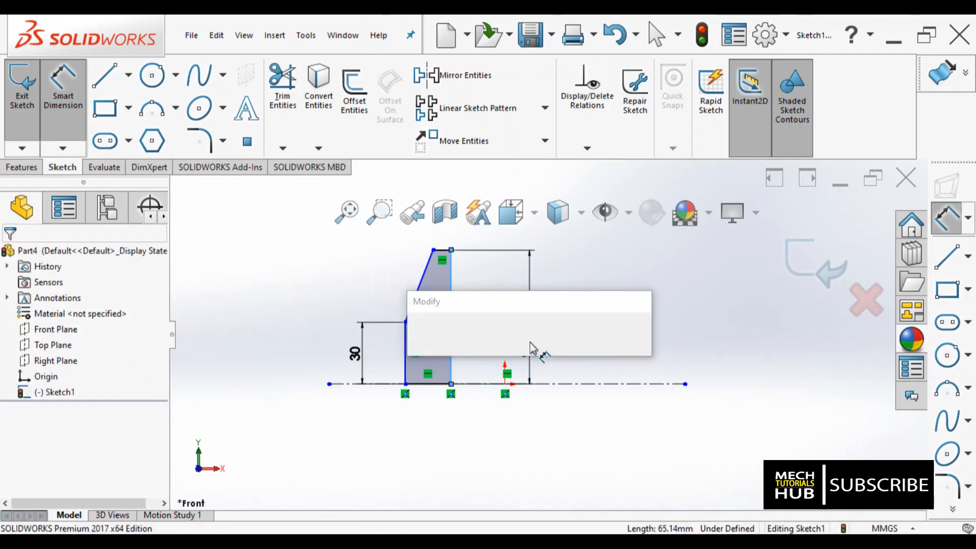
type("140/2")
key("Return")
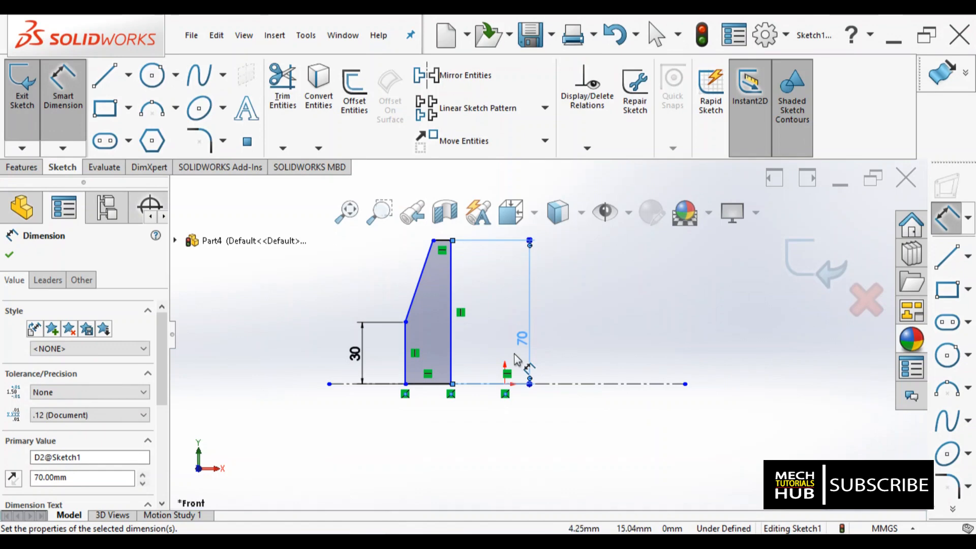
scroll(505, 280, "down", 1)
scroll(501, 279, "down", 2)
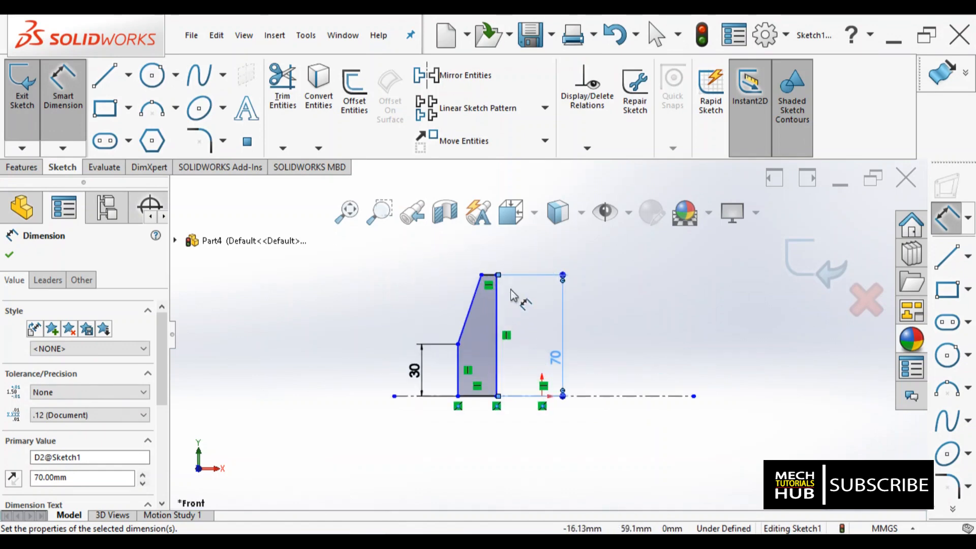
left_click(483, 273)
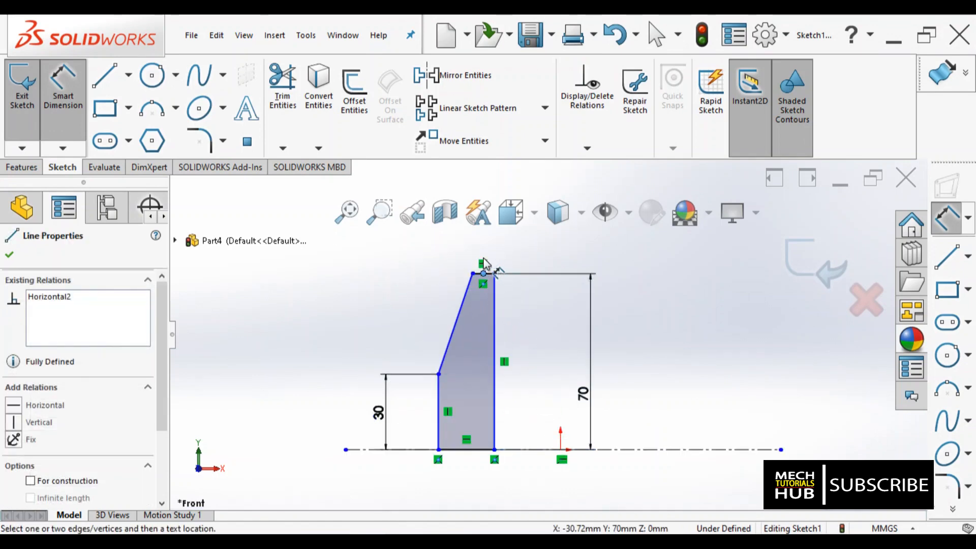
left_click(10, 255)
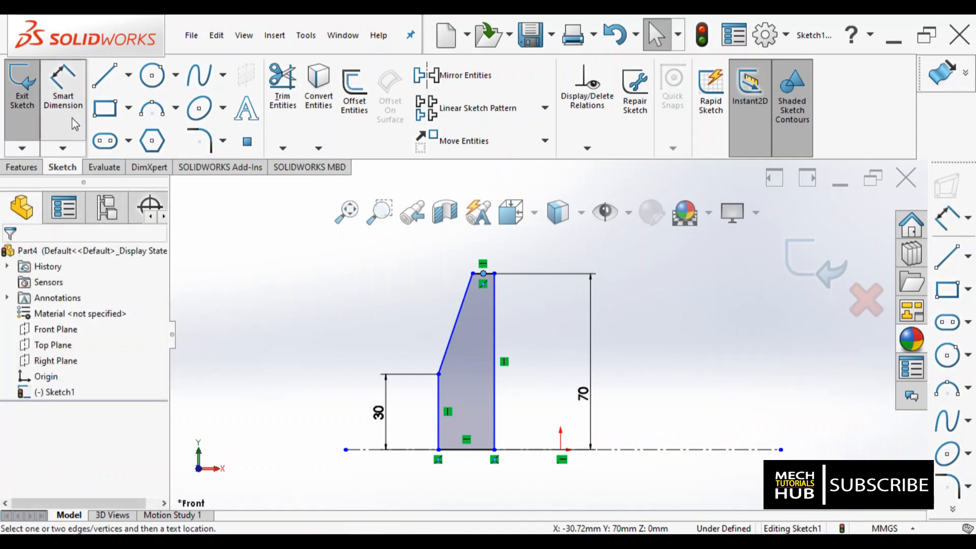
scroll(493, 277, "down", 5)
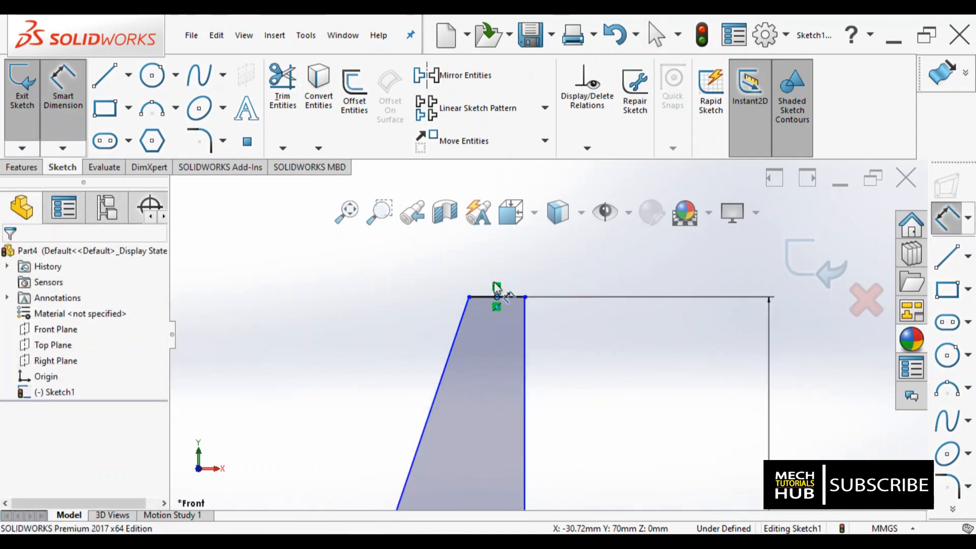
left_click(509, 299)
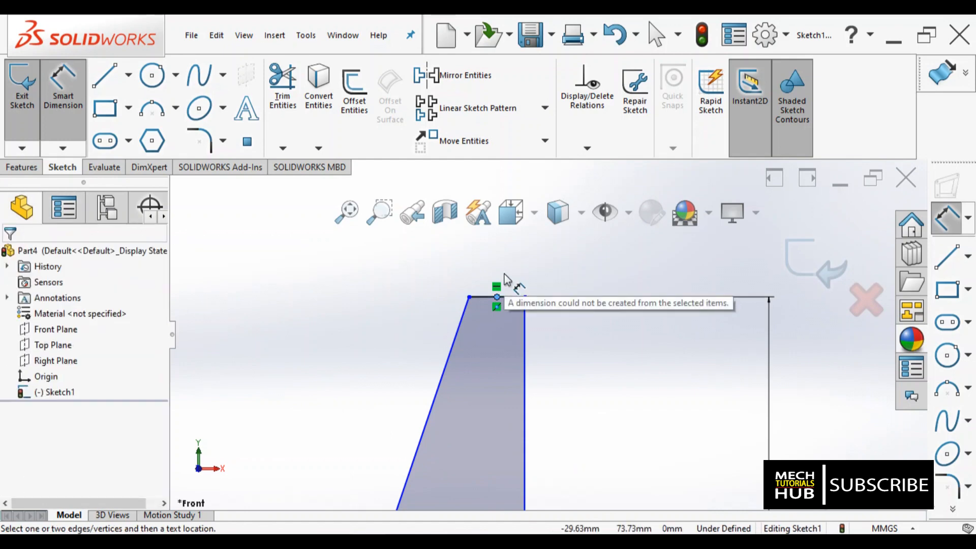
left_click(508, 295)
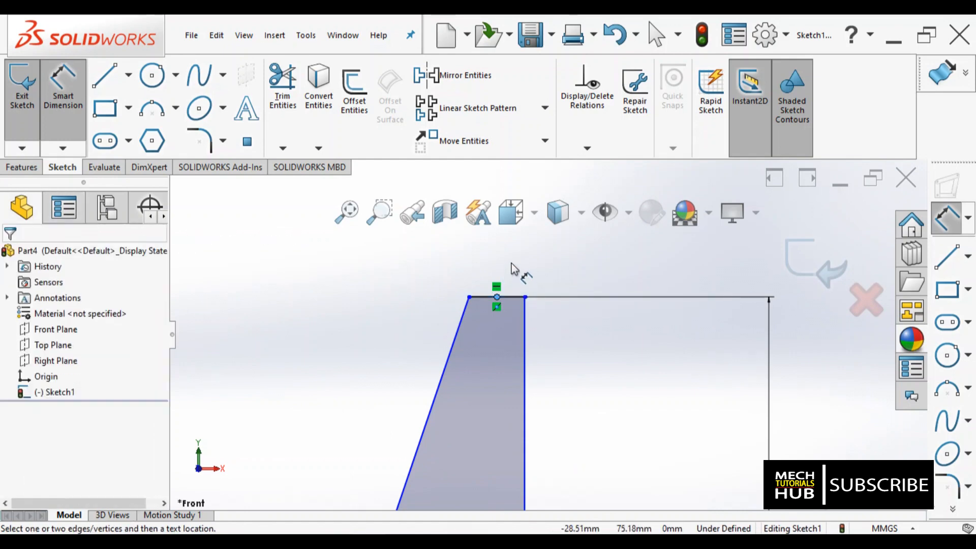
key("Escape")
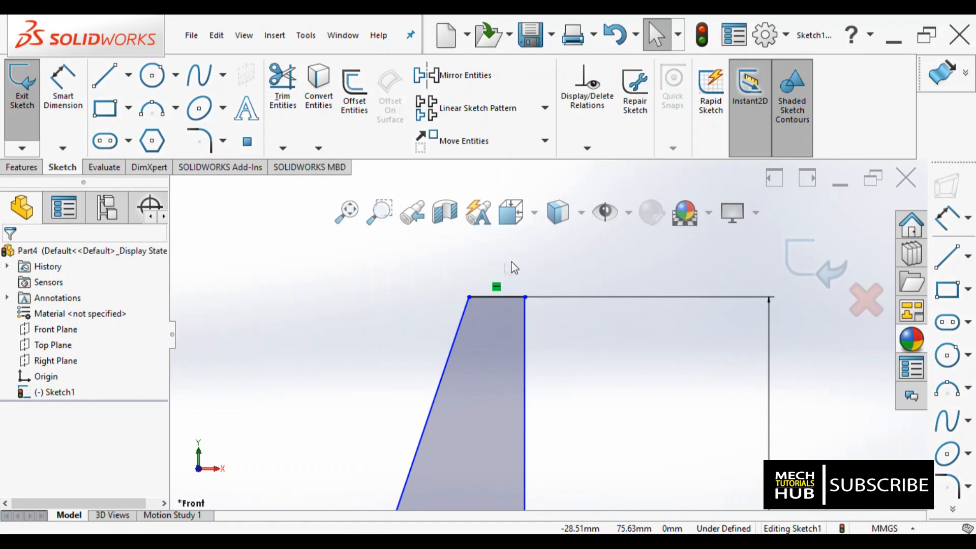
Step: Check the reference drawing and dimension the profile's short horizontal top edge at 6 mm
key("alt+Tab")
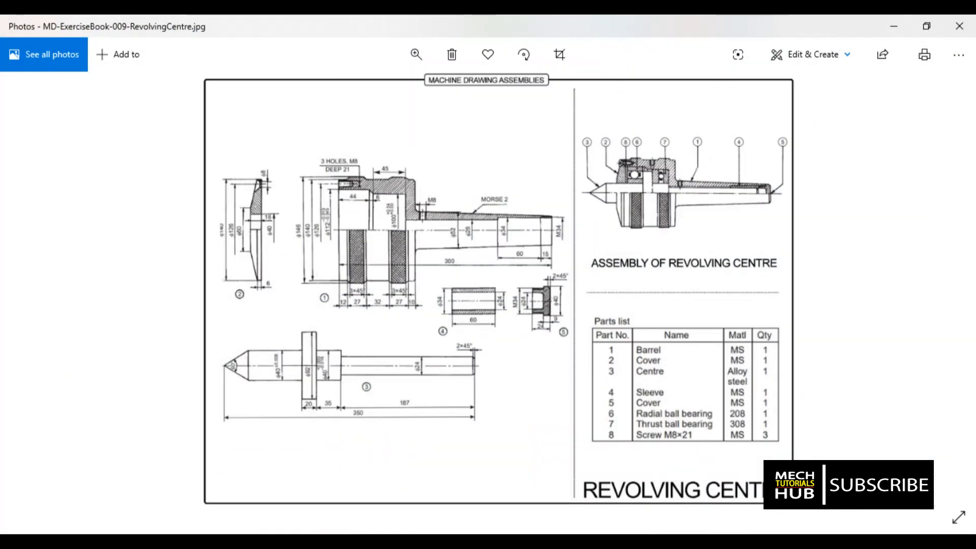
key("alt+Tab")
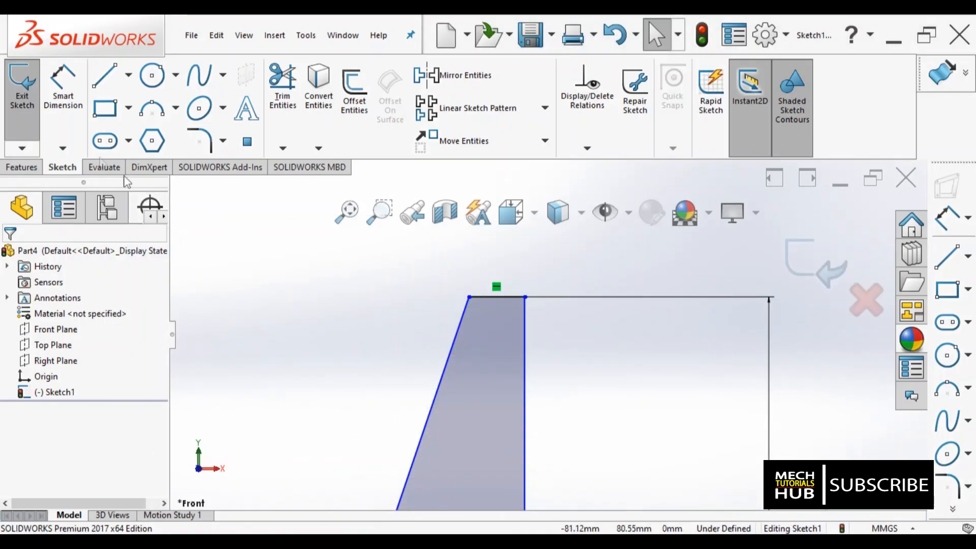
left_click(66, 103)
left_click(505, 301)
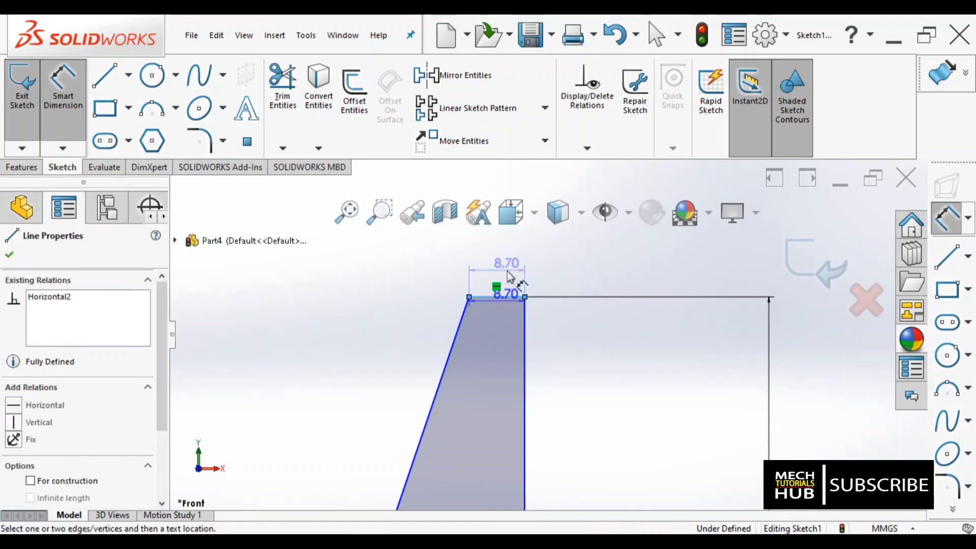
left_click(507, 274)
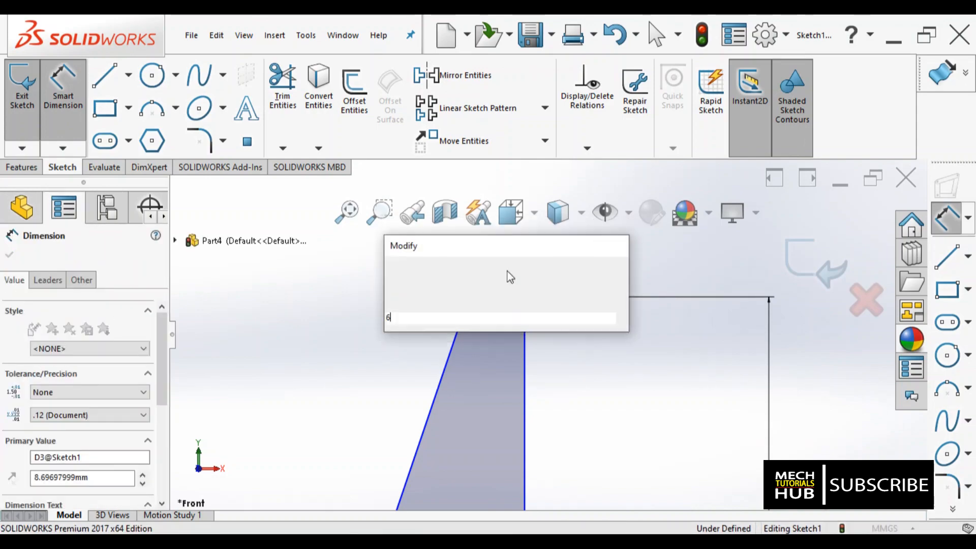
type("6")
key("Return")
key("alt+Tab")
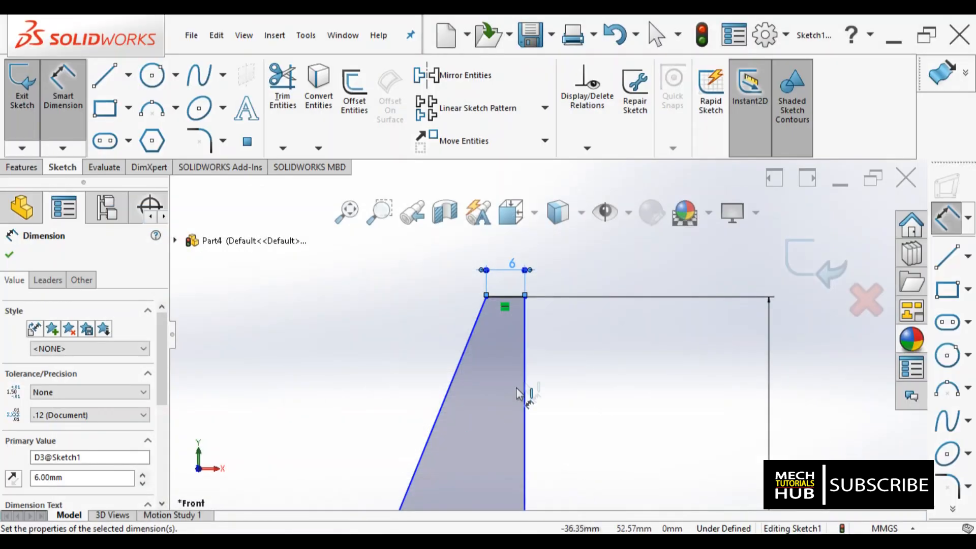
scroll(509, 382, "up", 2)
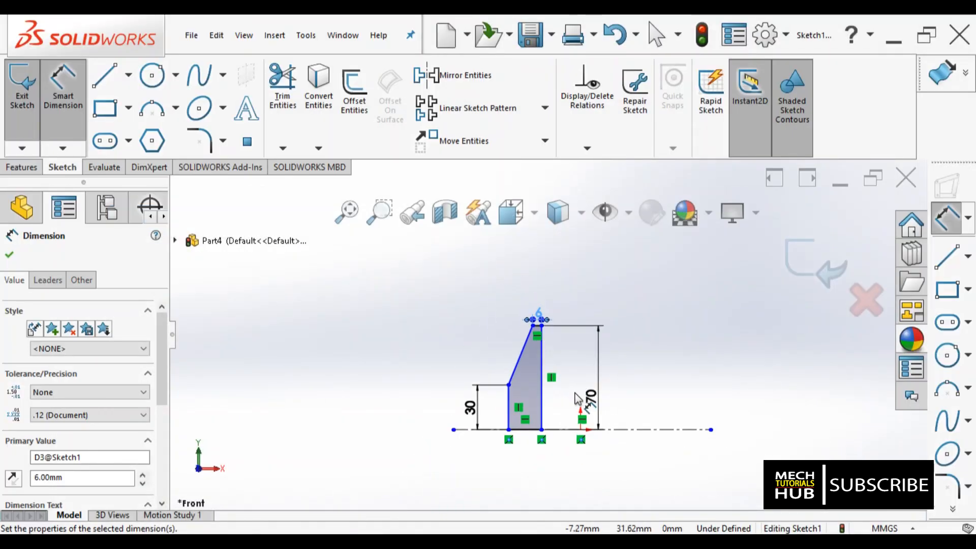
Step: Close the sketch and revolve the tapered profile about the centreline into a solid disc
left_click(811, 282)
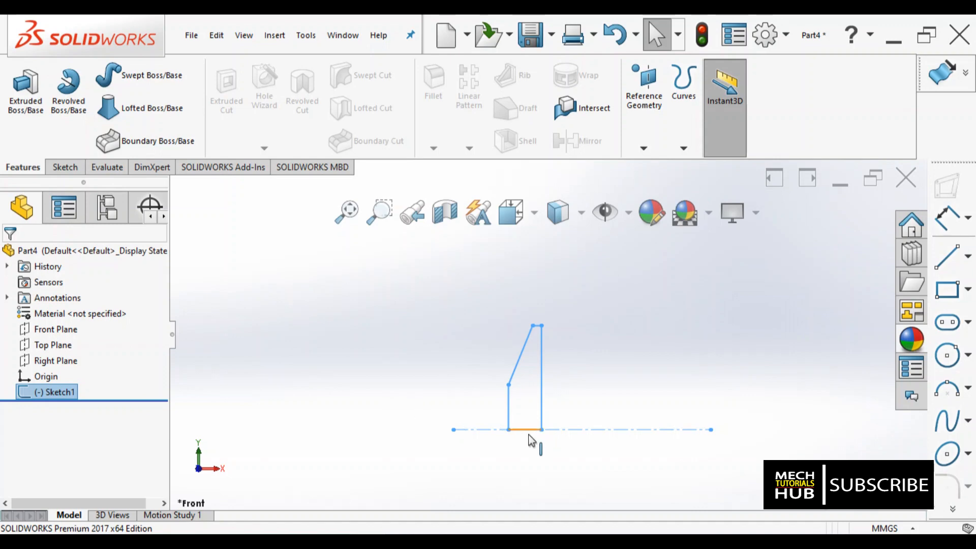
scroll(529, 446, "down", 3)
scroll(492, 429, "up", 6)
scroll(516, 362, "down", 3)
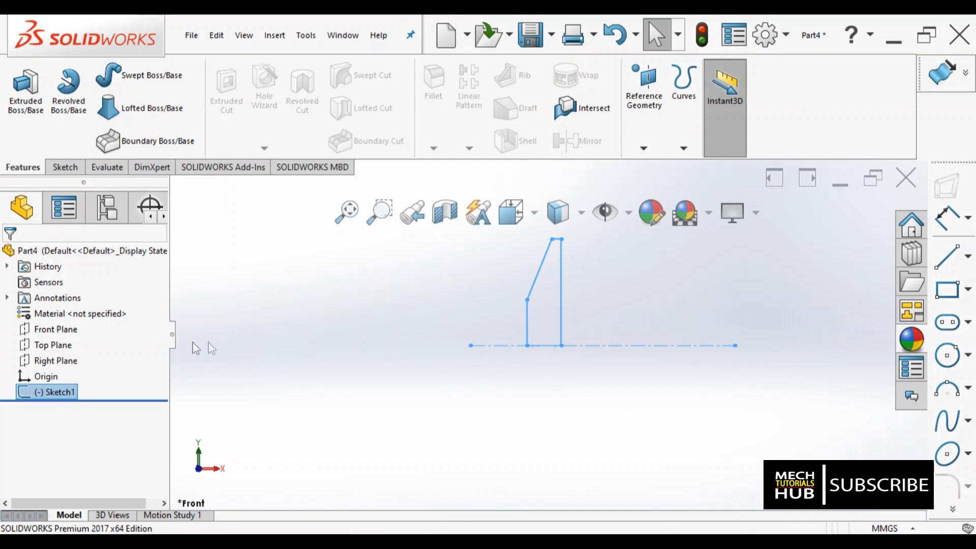
left_click(68, 94)
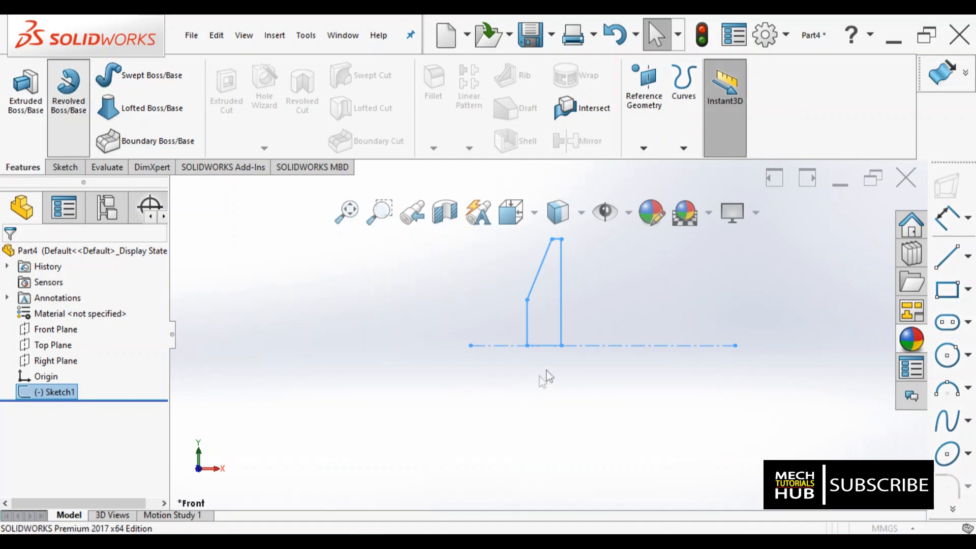
left_click(10, 256)
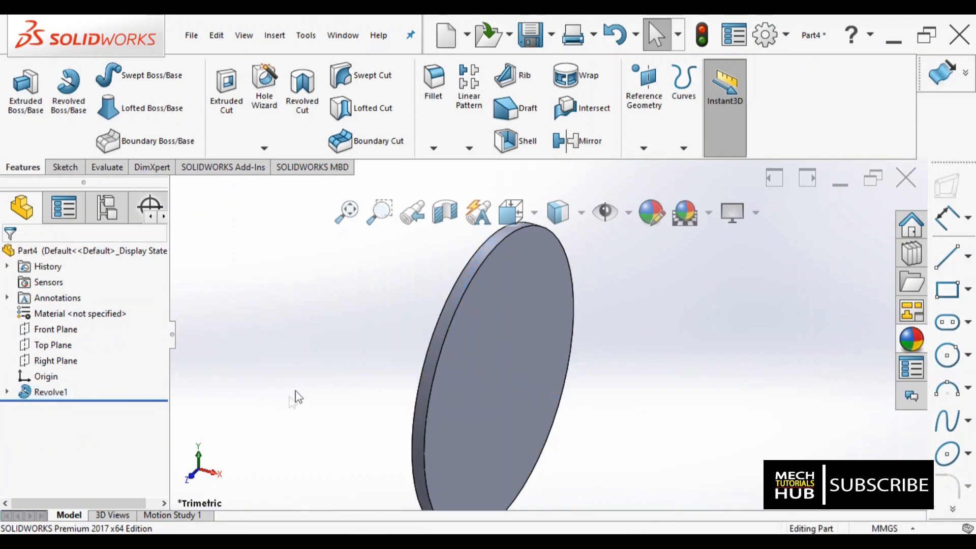
Step: Check the reference drawing and start a sketch on the disc's large flat face, viewed face-on
mouse_move(332, 378)
middle_mouse_down()
mouse_move(392, 360)
mouse_move(383, 410)
mouse_move(373, 353)
mouse_move(347, 353)
middle_mouse_up()
left_click(338, 541)
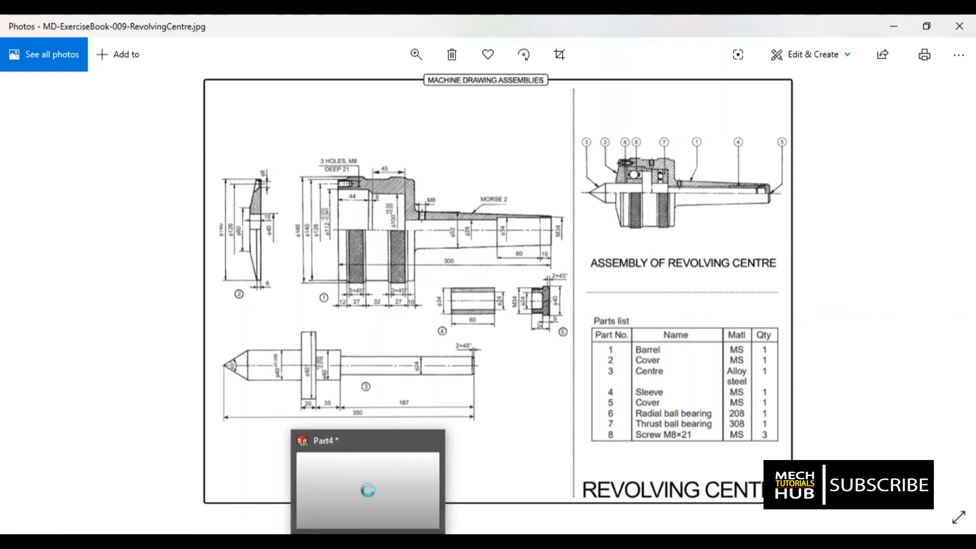
left_click(367, 541)
middle_click_drag(613, 403, 584, 392)
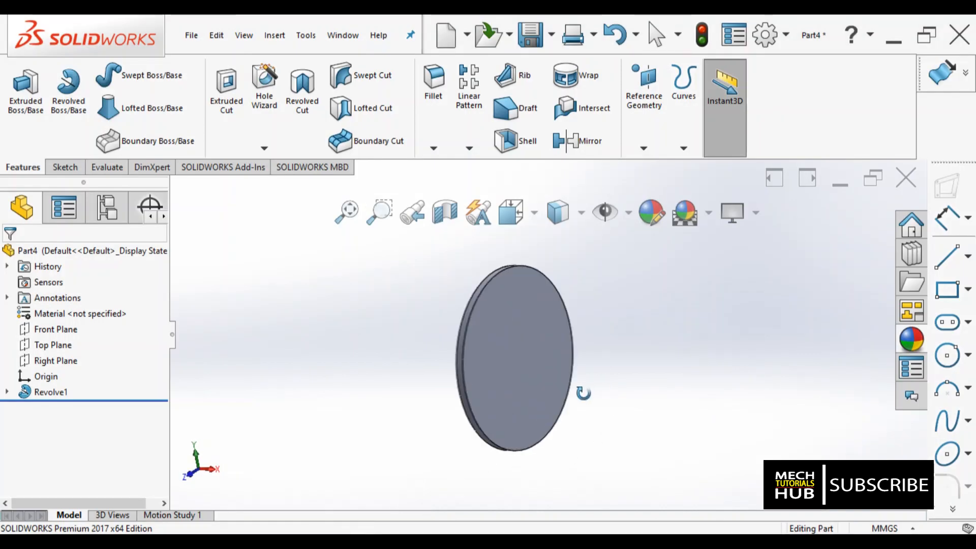
left_click(514, 364)
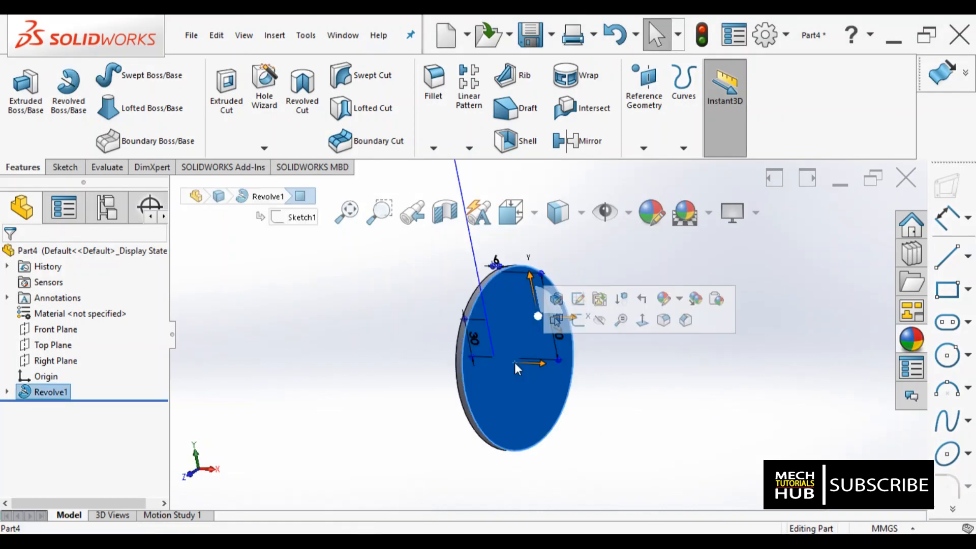
left_click(556, 319)
left_click(506, 216)
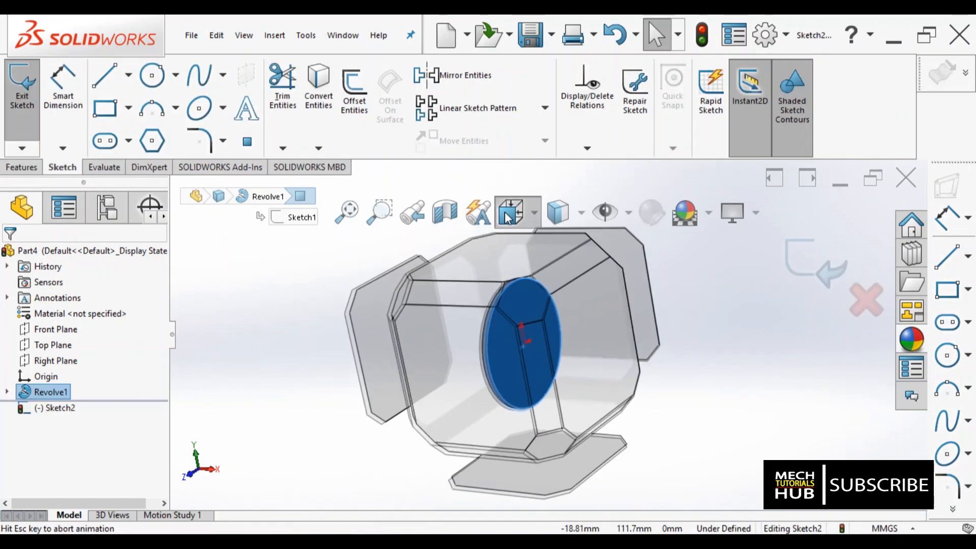
left_click(586, 363)
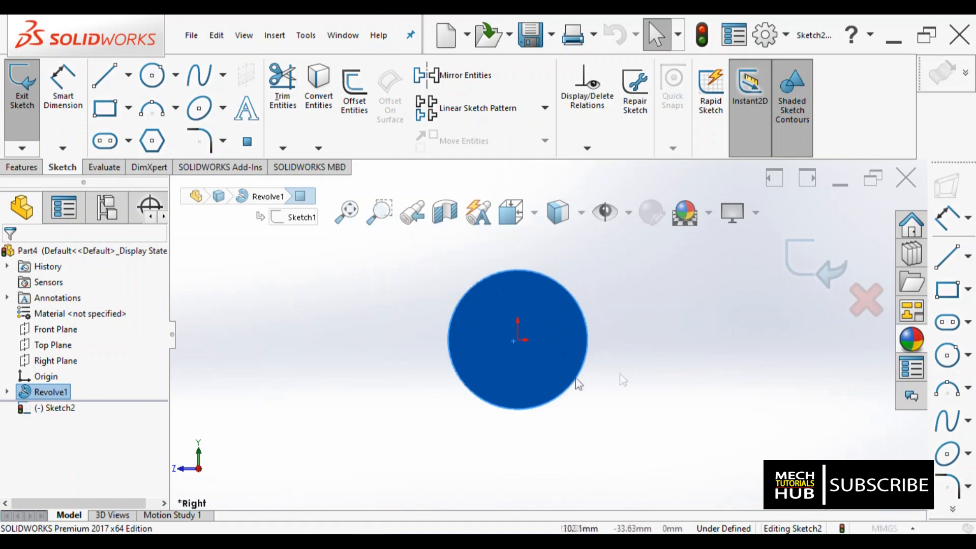
Step: Sketch a circle centred on the origin of the flat face and dimension its diameter at 40 mm
left_click(151, 75)
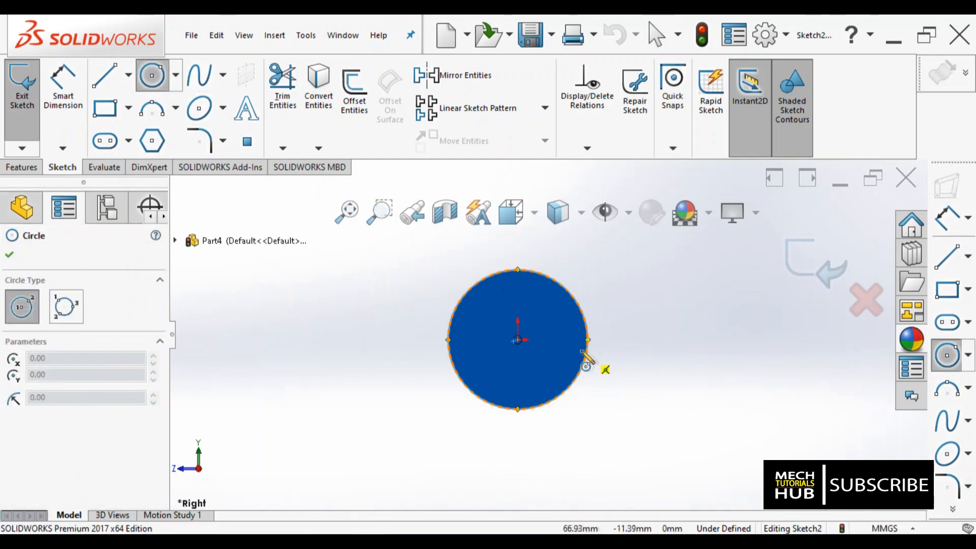
scroll(547, 352, "down", 4)
left_click(457, 322)
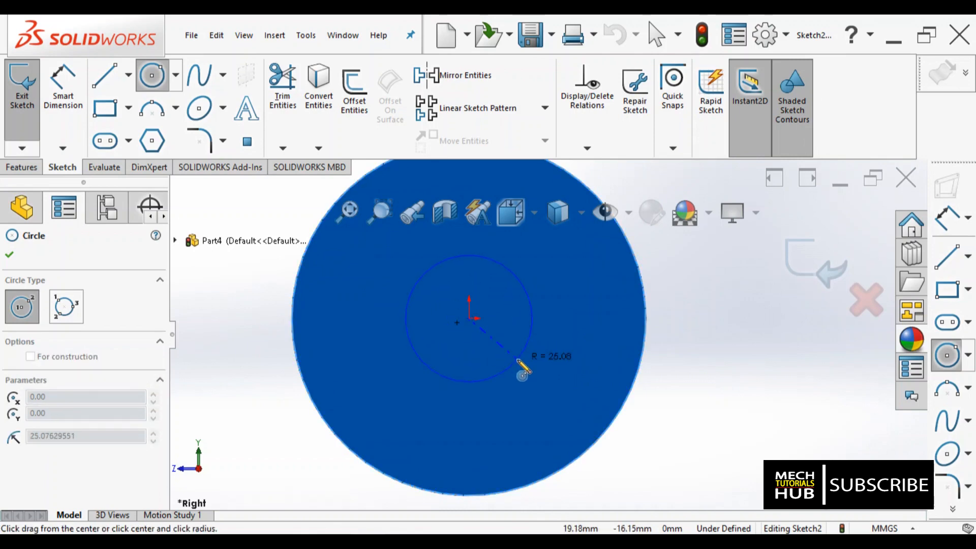
left_click(517, 360)
left_click(65, 102)
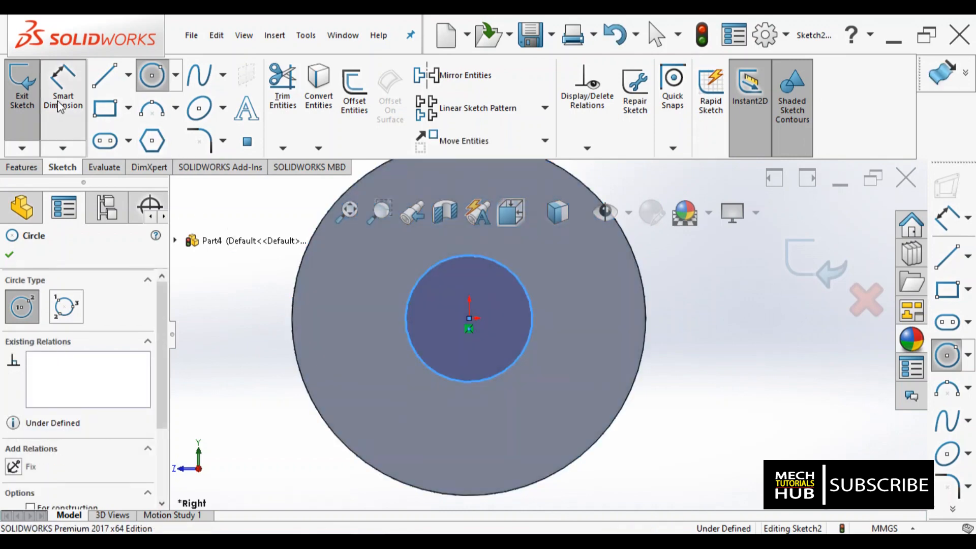
left_click(529, 354)
left_click(579, 369)
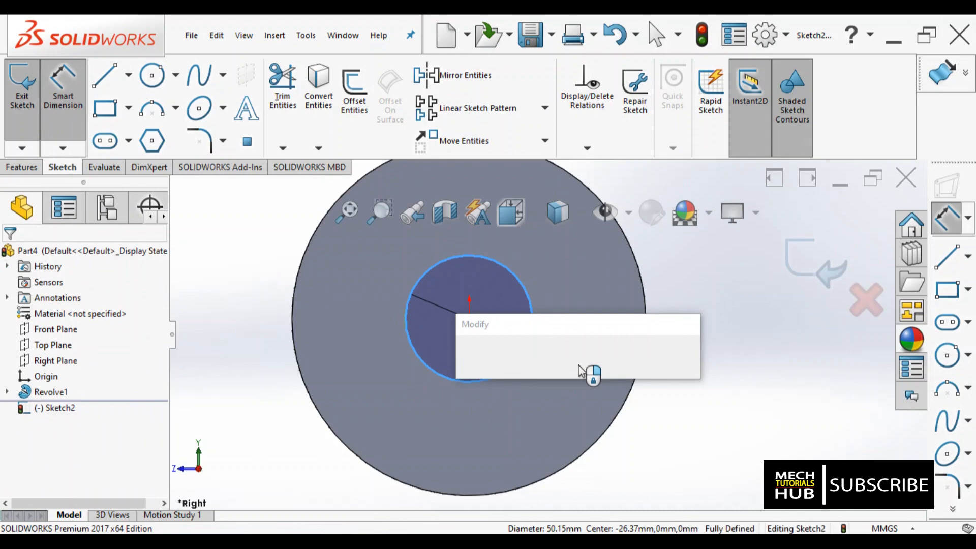
type("40")
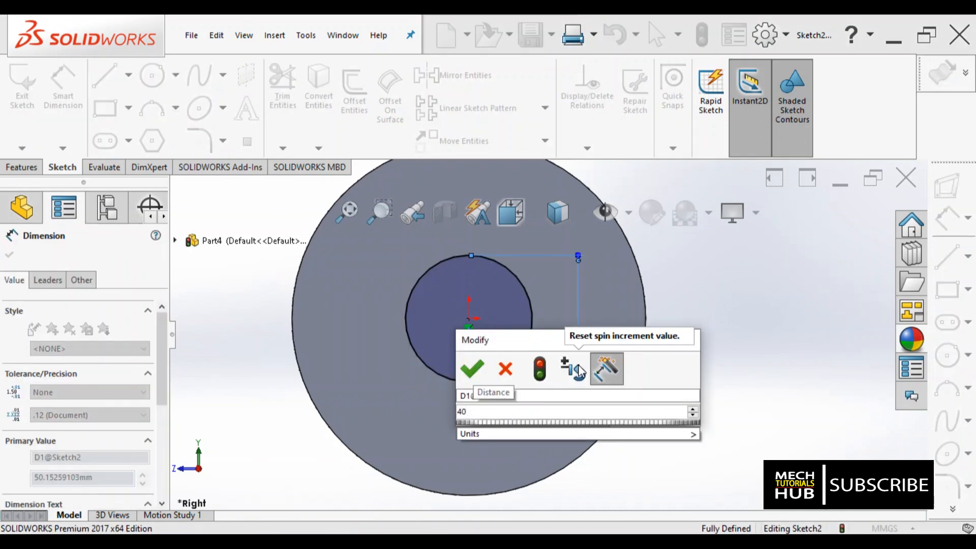
key("Return")
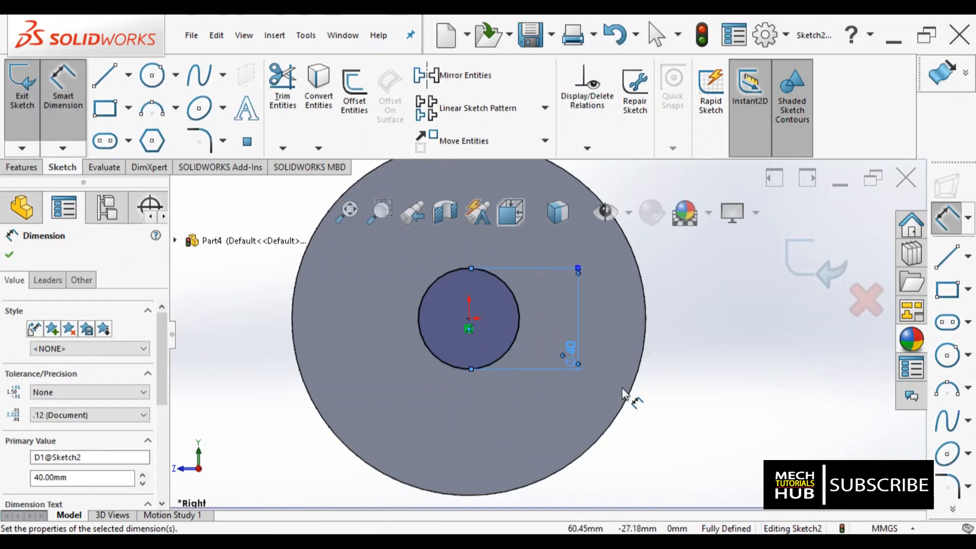
Step: Close the sketch and cut the 40 mm circle right through the disc with a blind Extruded Cut about 96 mm deep
scroll(623, 389, "up", 5)
mouse_move(539, 352)
middle_mouse_down()
mouse_move(620, 386)
mouse_move(612, 384)
middle_mouse_up()
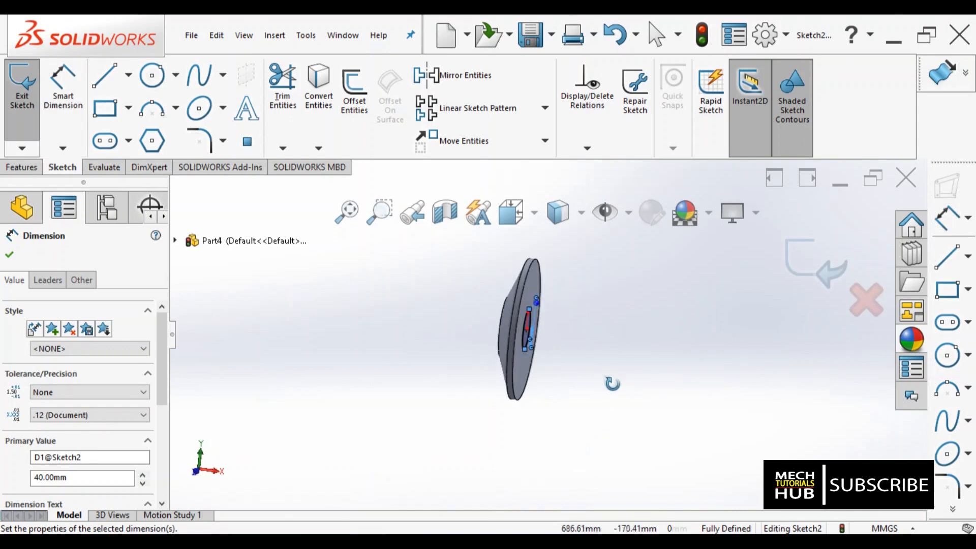
left_click(805, 274)
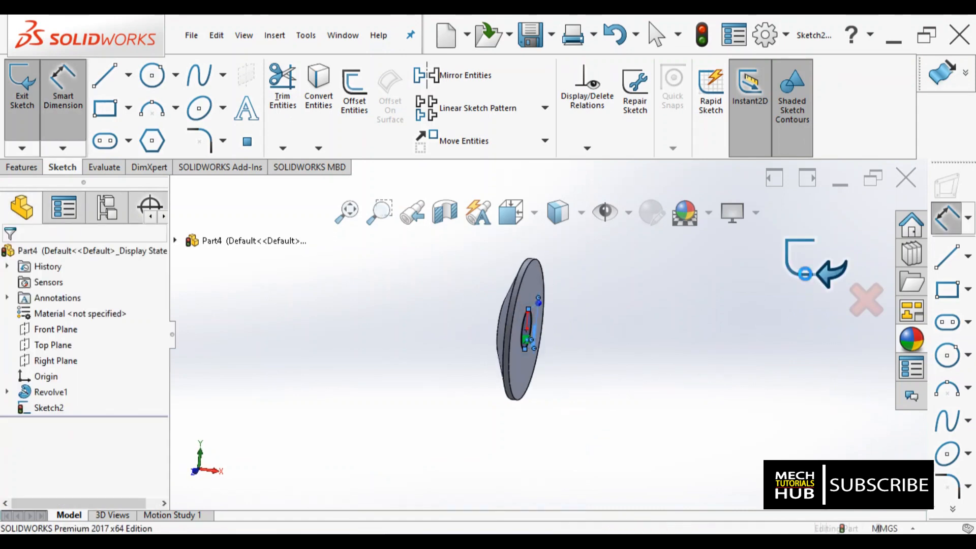
left_click(807, 277)
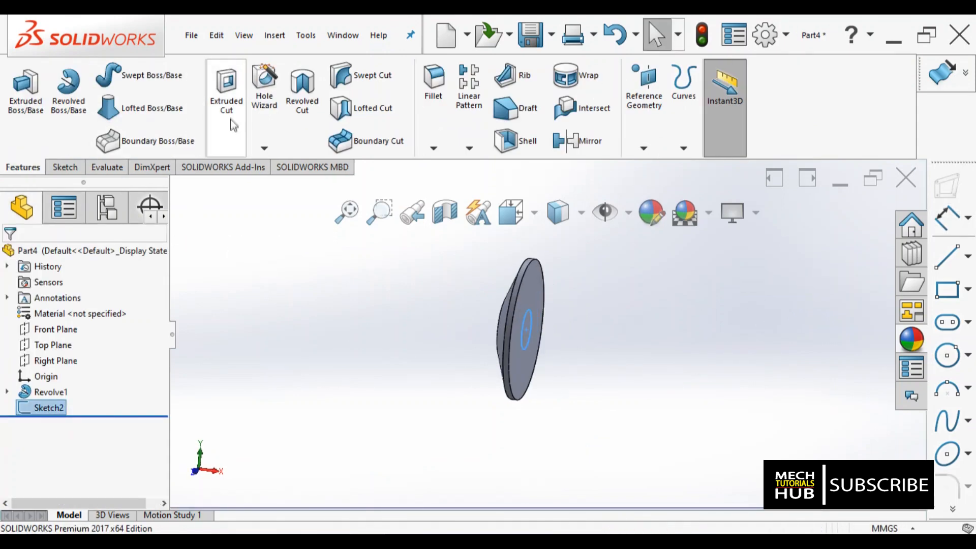
left_click(227, 89)
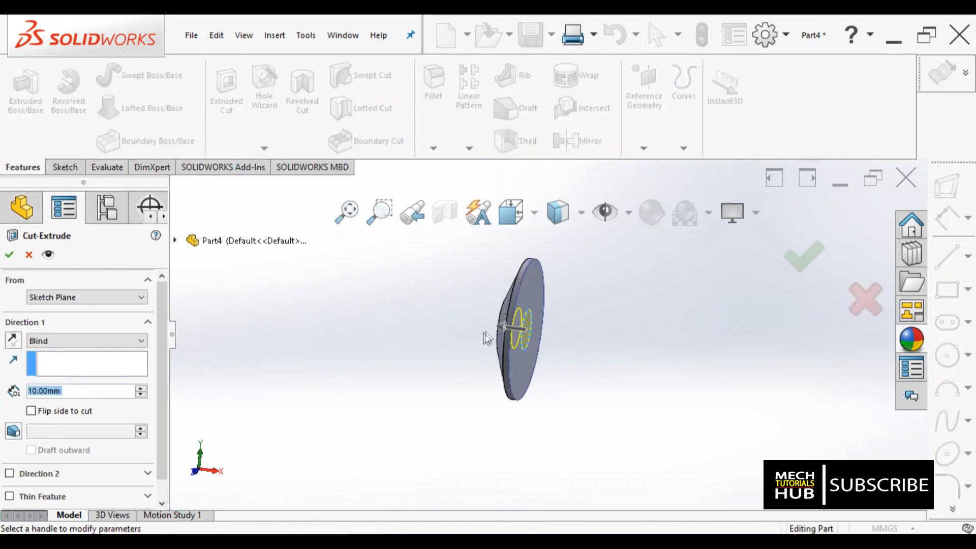
left_click(503, 326)
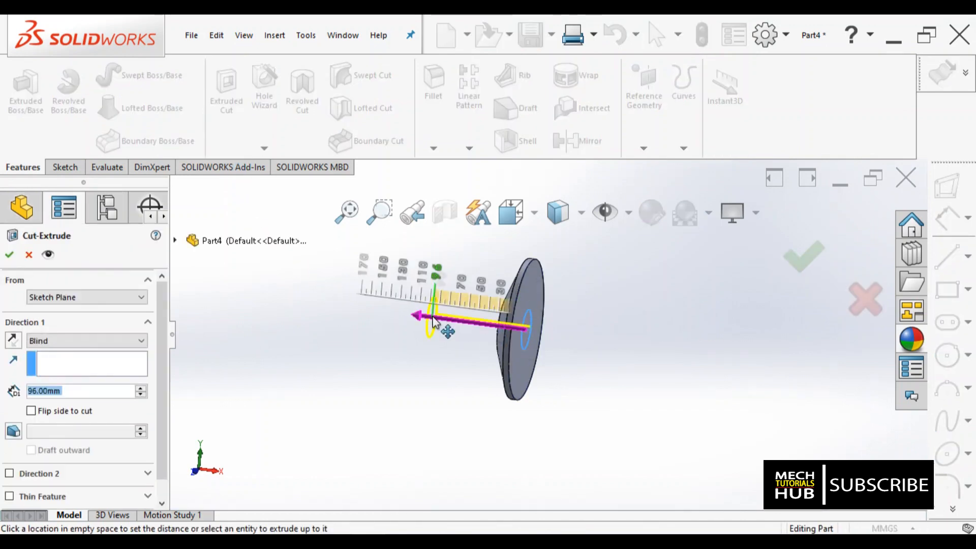
left_click(801, 258)
Step: Check the reference drawing and start a new sketch on the large flat face around the bore, viewed face-on
middle_click_drag(690, 354, 545, 315)
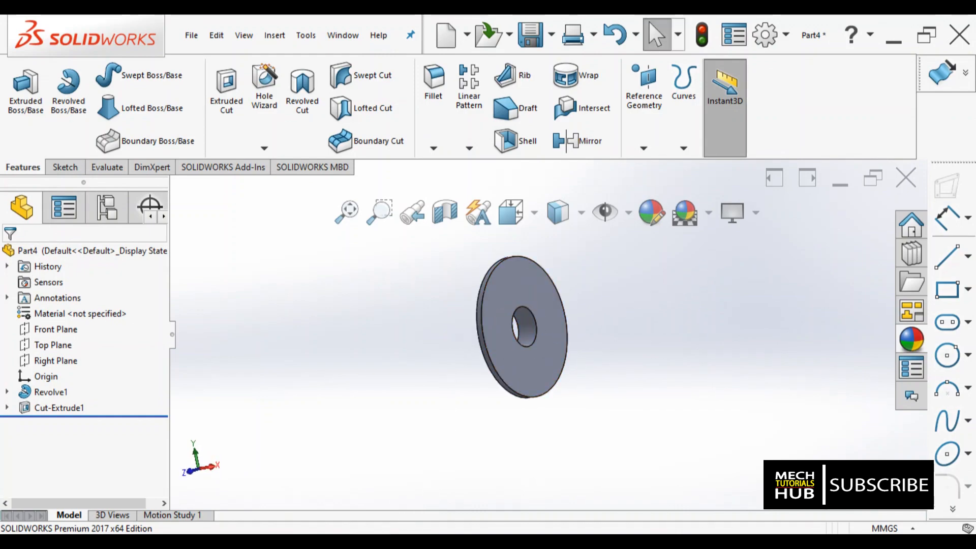
scroll(559, 307, "down", 3)
left_click(407, 540)
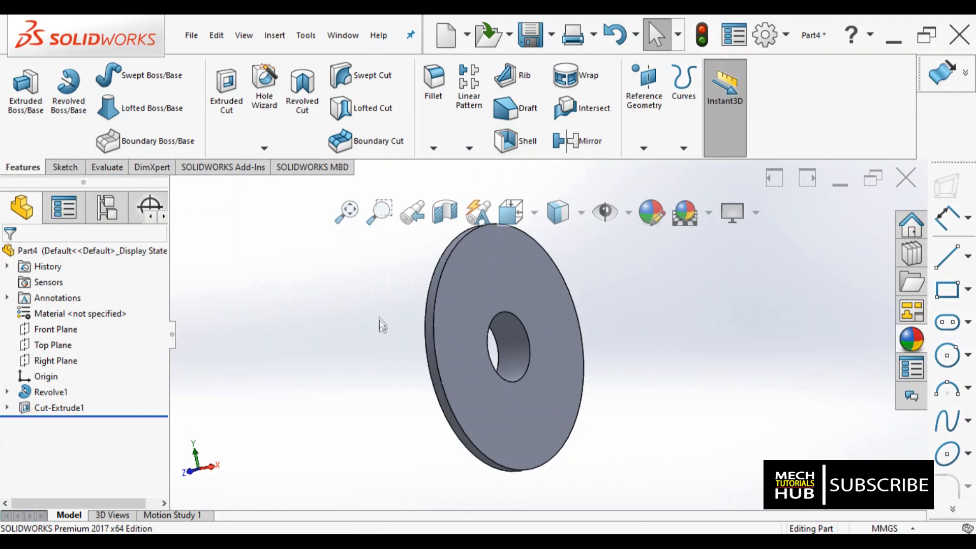
mouse_move(380, 324)
middle_mouse_down()
mouse_move(405, 314)
mouse_move(397, 313)
middle_mouse_up()
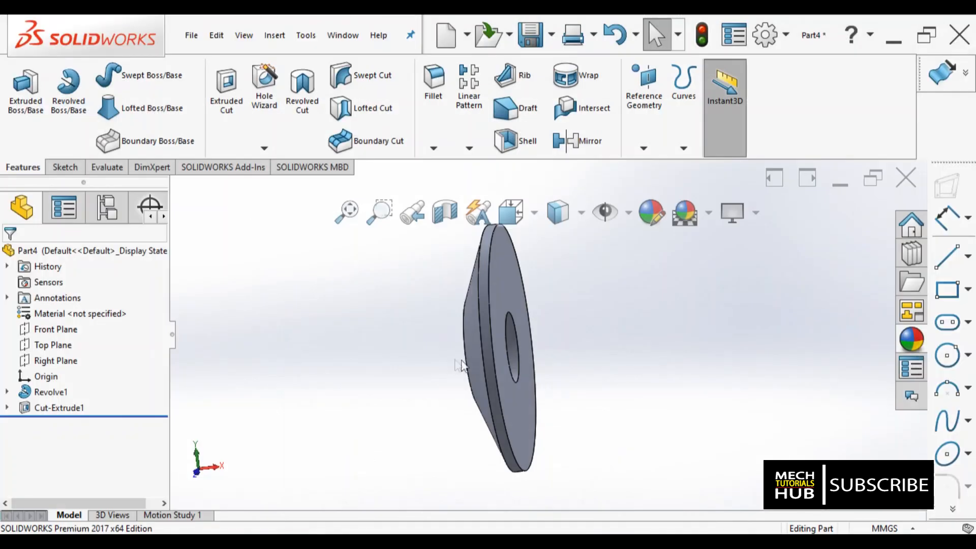
middle_click_drag(461, 366, 470, 366)
scroll(469, 367, "up", 2)
middle_click_drag(543, 305, 444, 342)
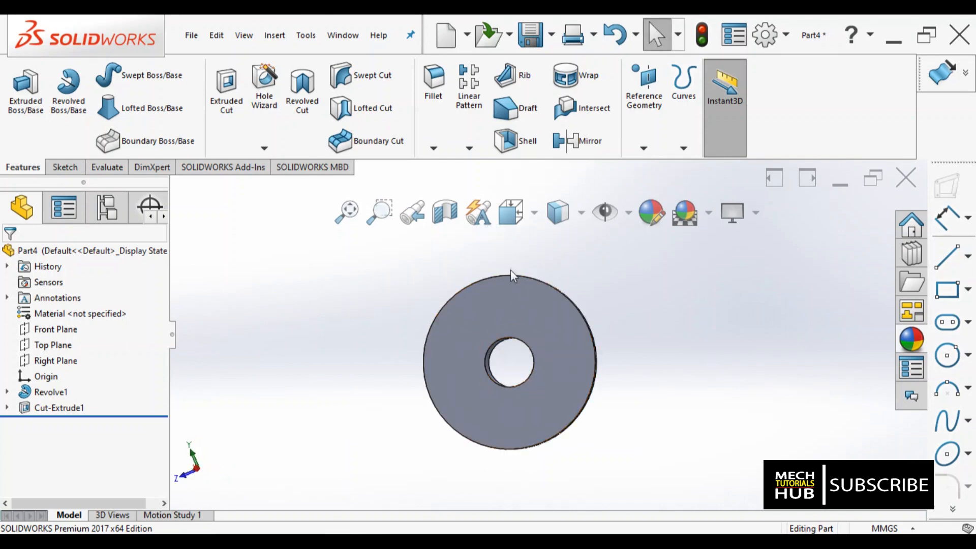
left_click(514, 298)
left_click(576, 266)
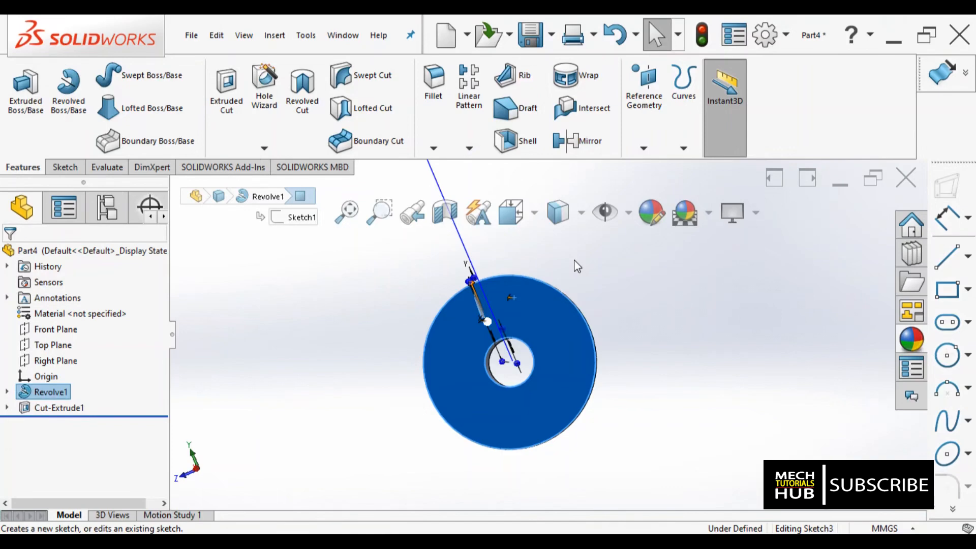
left_click(510, 212)
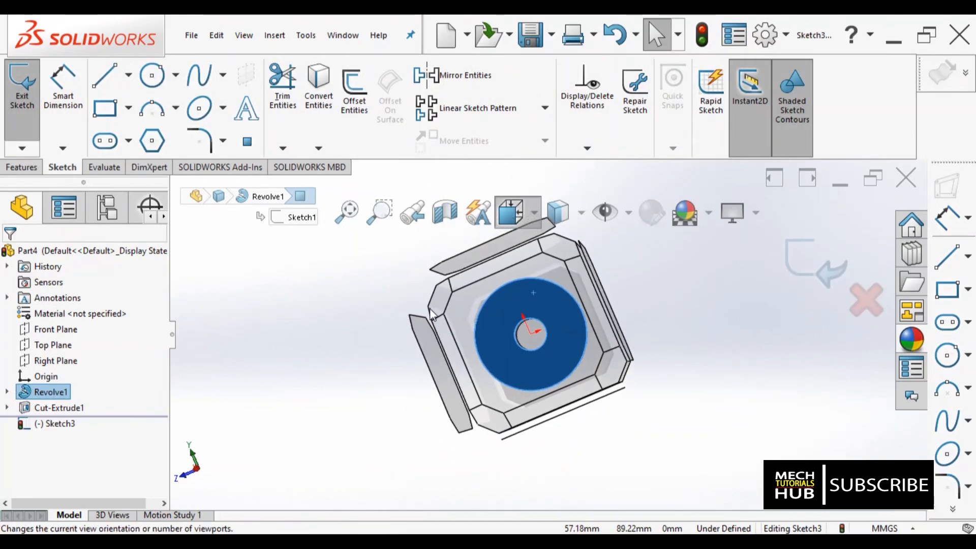
left_click(504, 361)
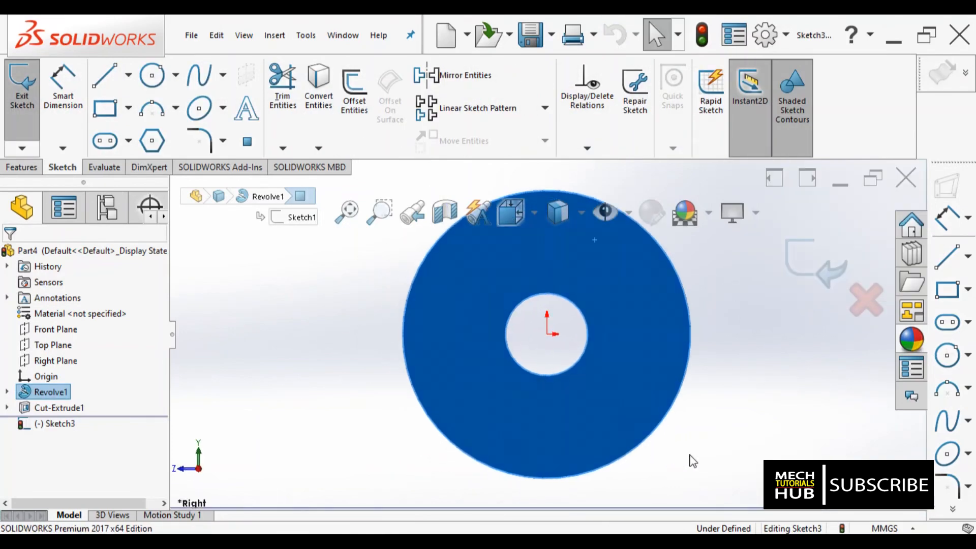
Step: Sketch a small circle vertically above the bore near the disc's rim and dimension its diameter at 18 mm
left_click(690, 455)
scroll(551, 289, "up", 4)
scroll(548, 307, "down", 3)
left_click(152, 75)
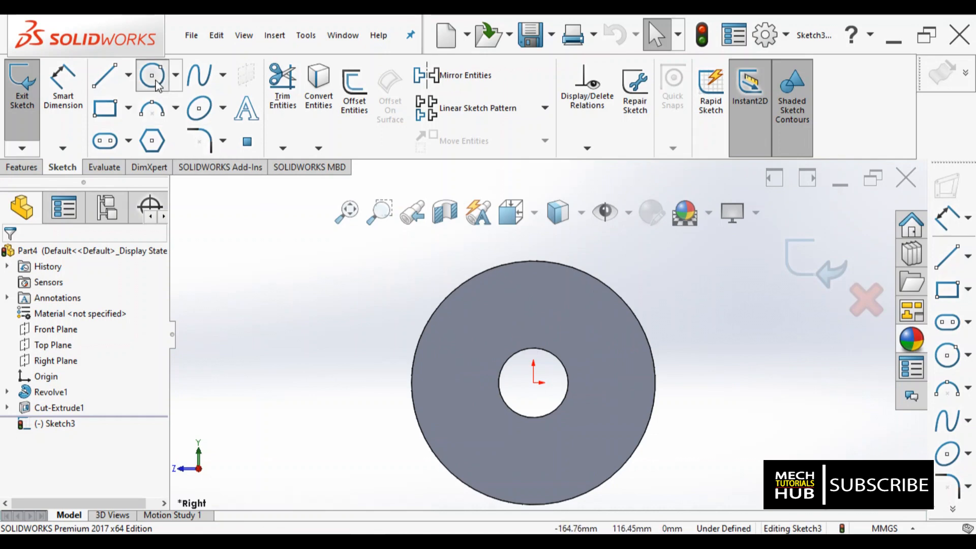
left_click(533, 287)
left_click(546, 300)
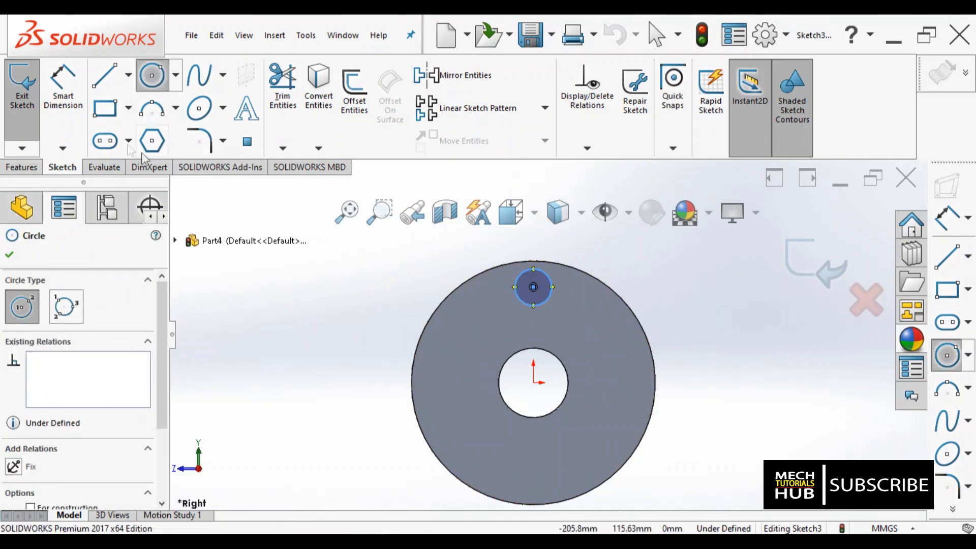
left_click(63, 82)
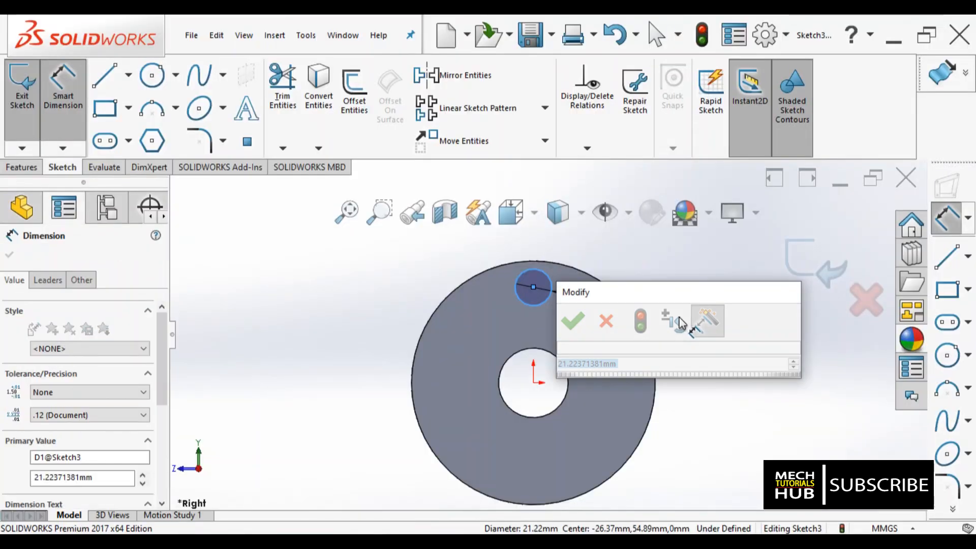
type("18")
key("Return")
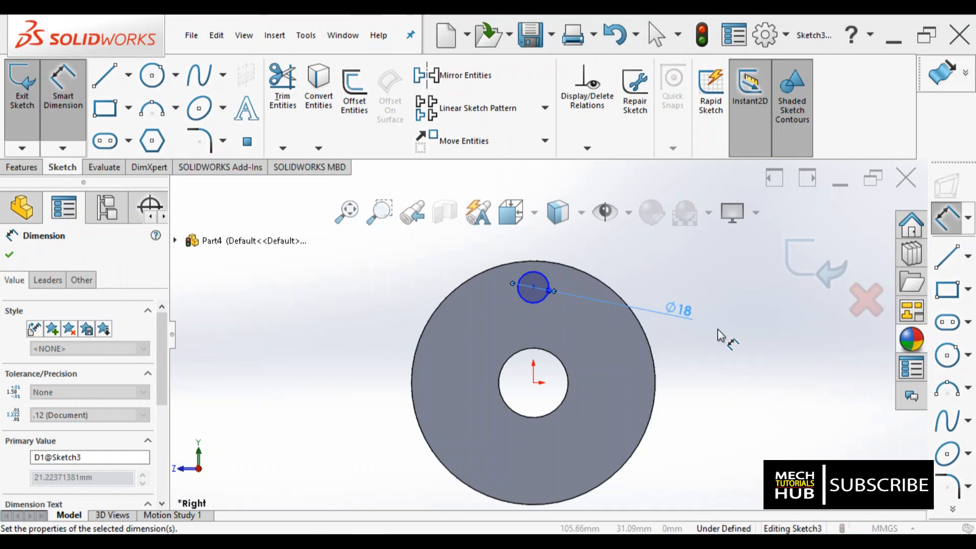
Step: Dimension the vertical distance from the origin to the small circle's centre at 126/2 mm
left_click(63, 84)
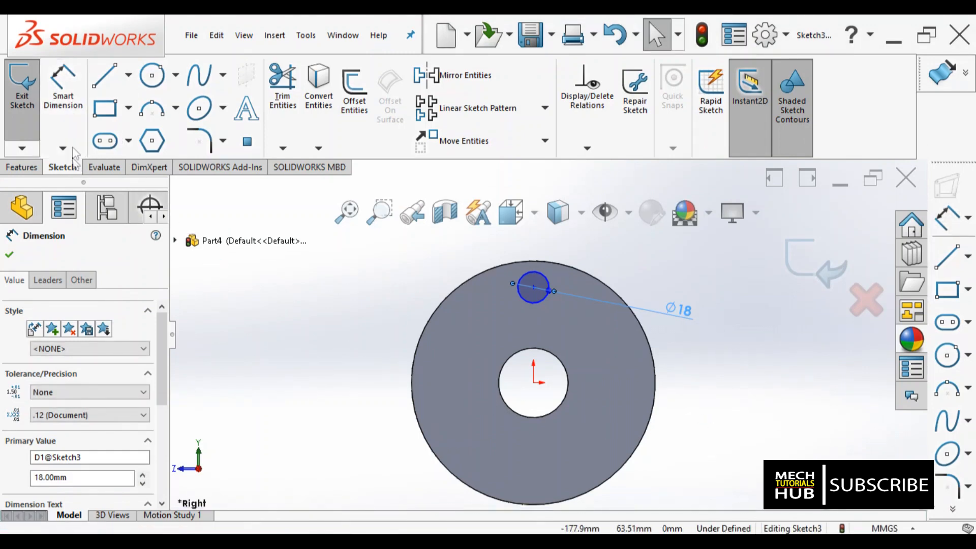
left_click(73, 148)
left_click(532, 361)
left_click(532, 289)
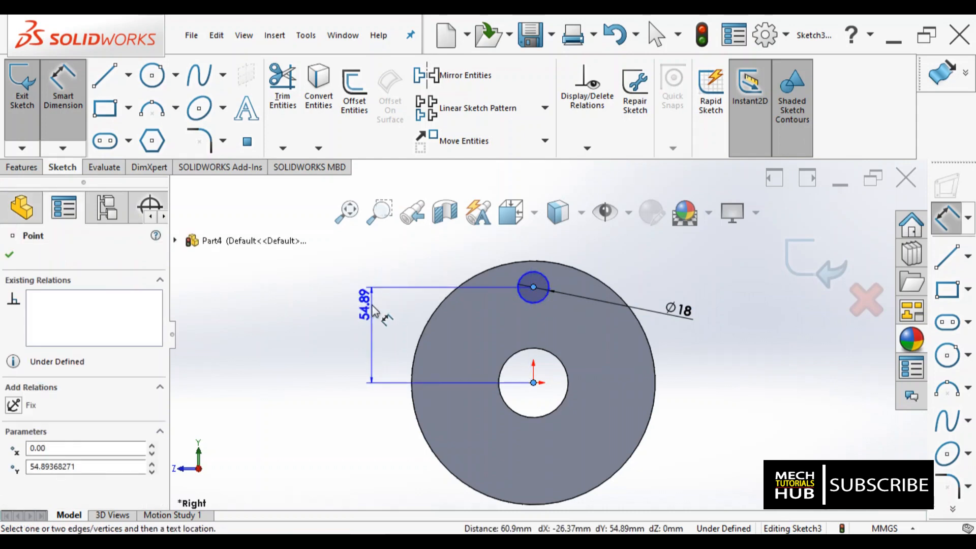
left_click(371, 304)
type("12")
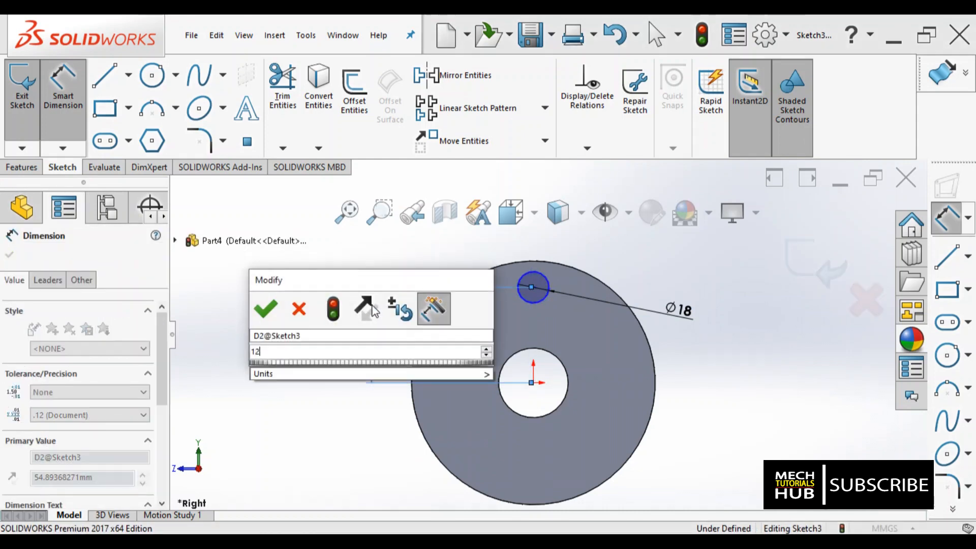
type("6/2")
key("Return")
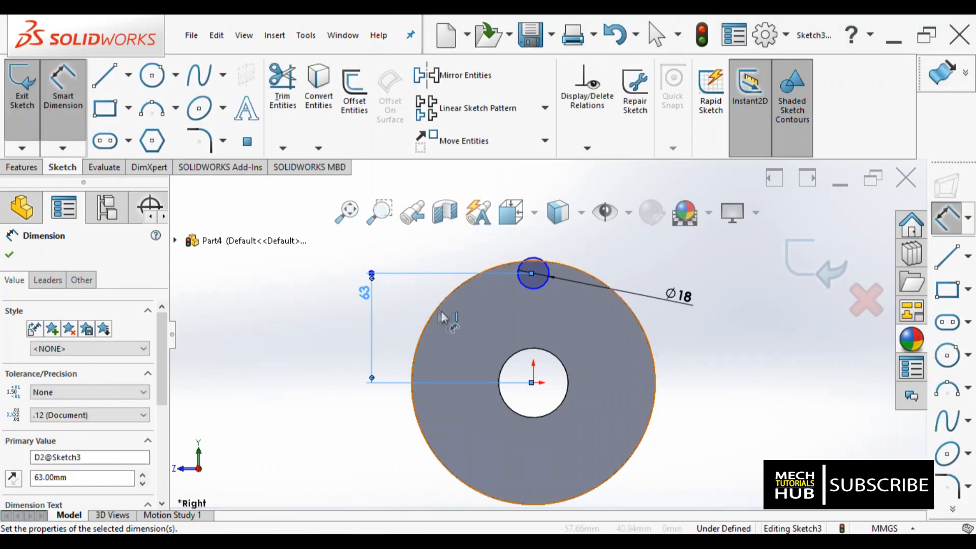
scroll(497, 304, "up", 3)
middle_click_drag(497, 310, 551, 339)
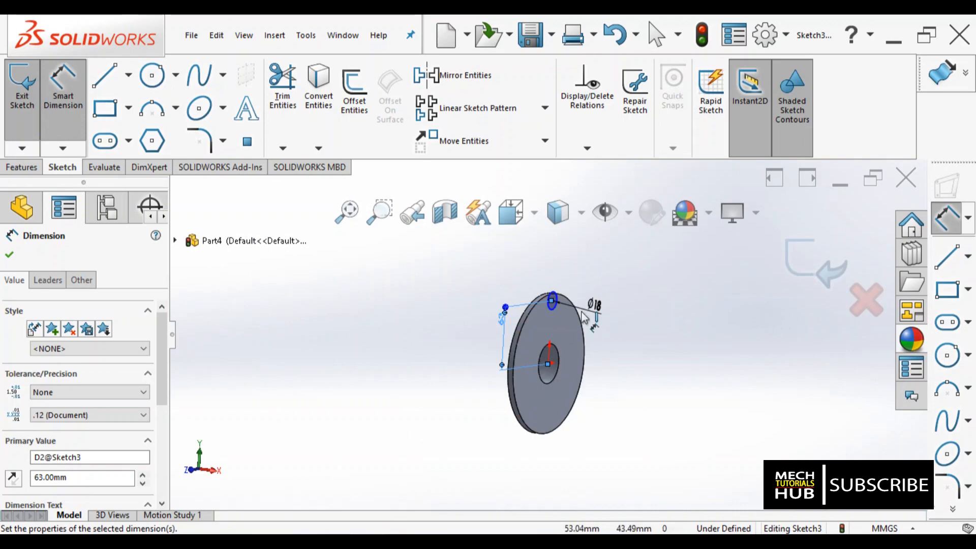
scroll(610, 313, "up", 2)
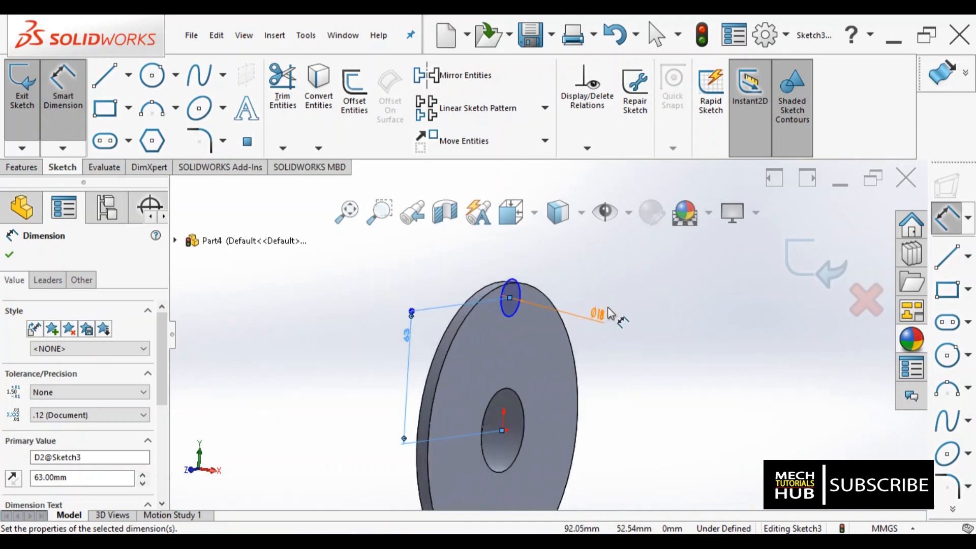
Step: Set the diameter of the small circle near the disc's upper edge to 8 mm and exit the sketch
left_click(607, 314)
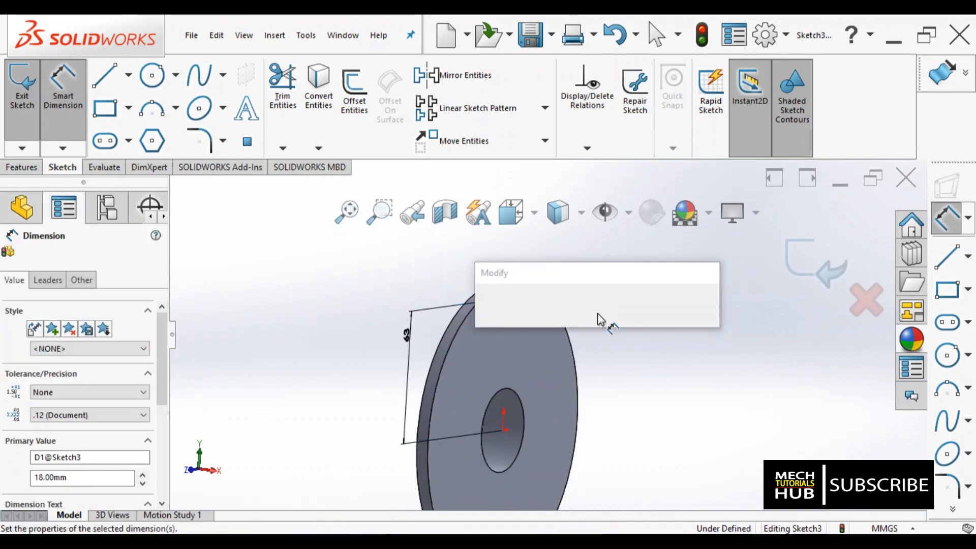
type("8")
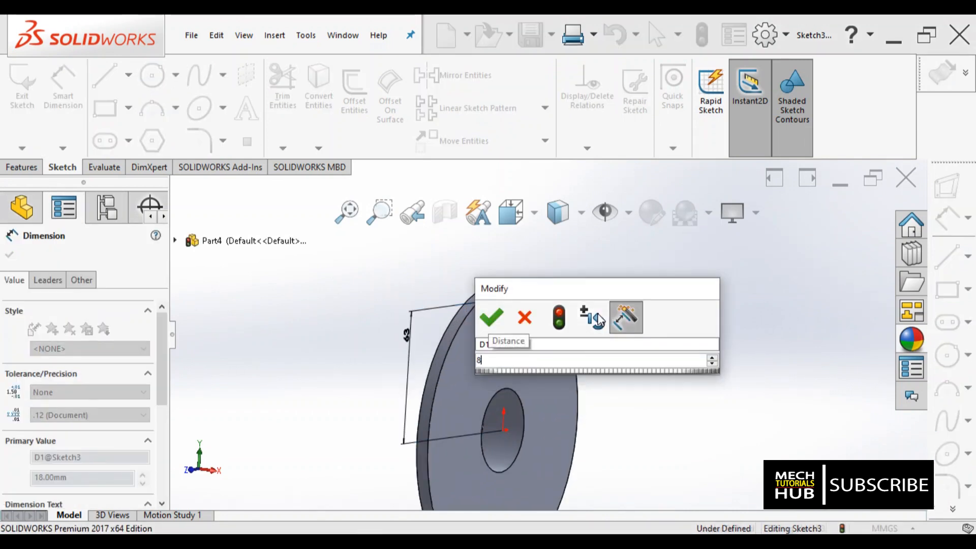
key("Return")
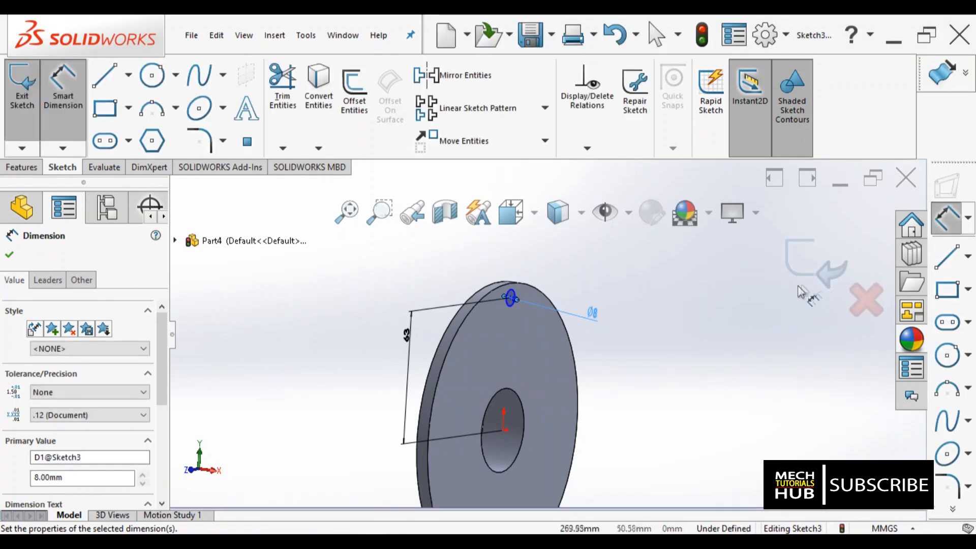
left_click(824, 278)
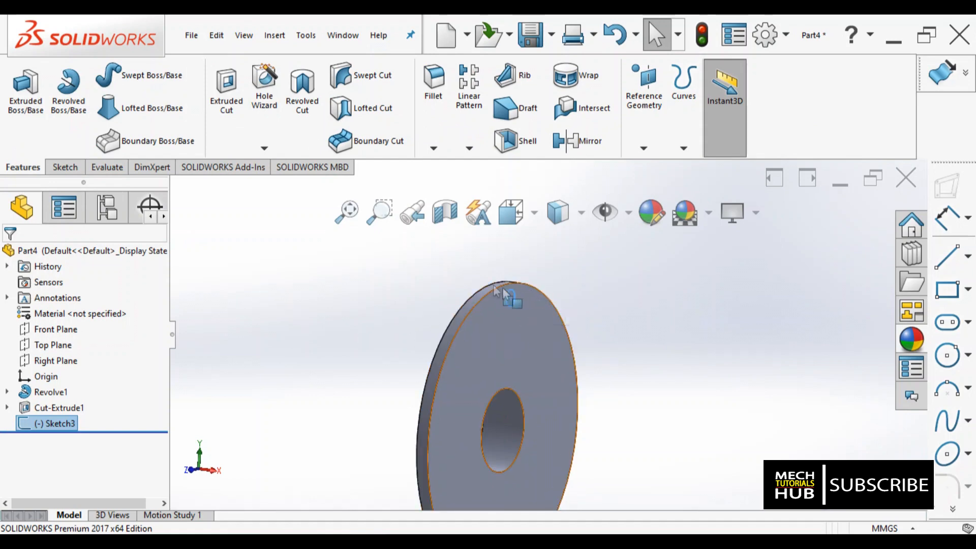
Step: Cut the 8 mm circle through the disc with a blind Extruded Cut 96 mm deep
left_click(226, 107)
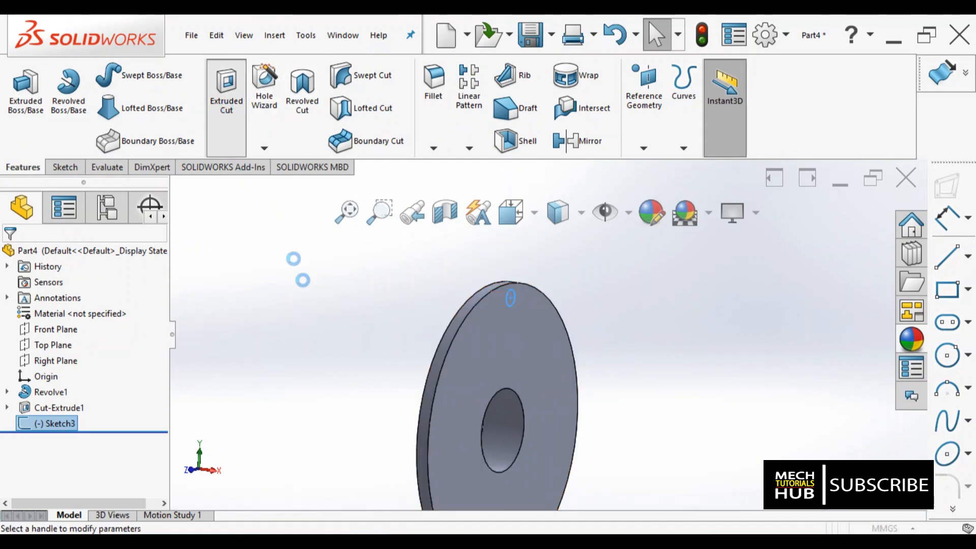
left_click(9, 254)
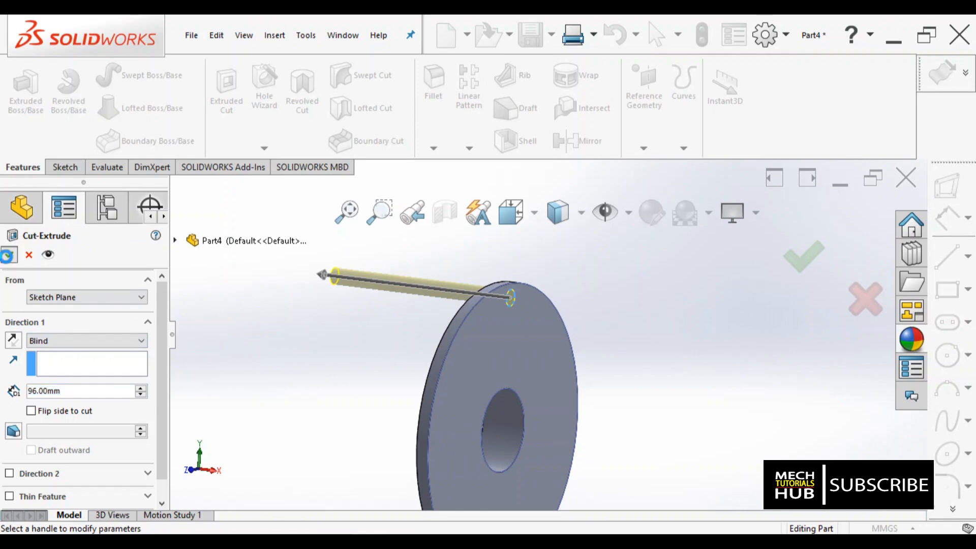
Step: Inspect the part in Front view with hidden lines visible, and restore the shaded-with-edges display style
middle_click_drag(322, 372, 351, 373)
left_click(510, 223)
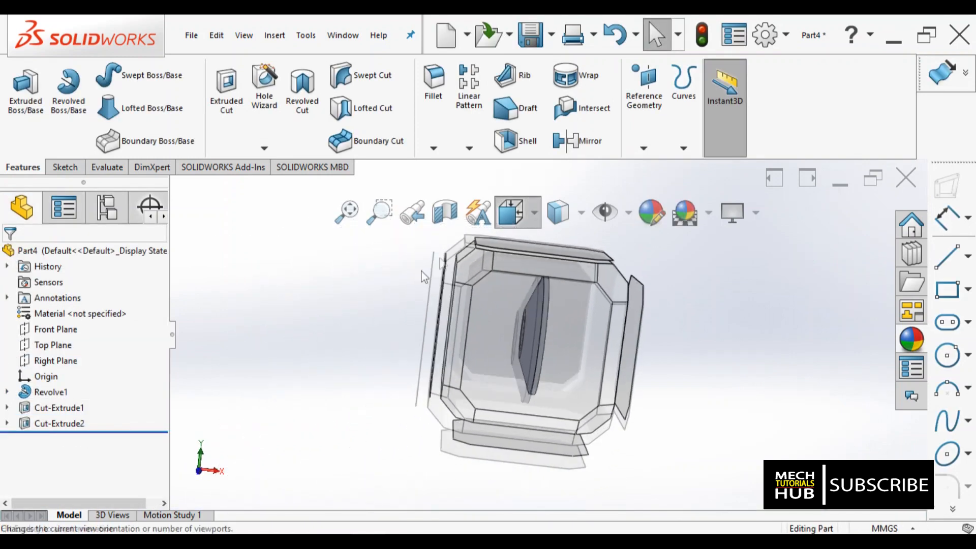
left_click(512, 379)
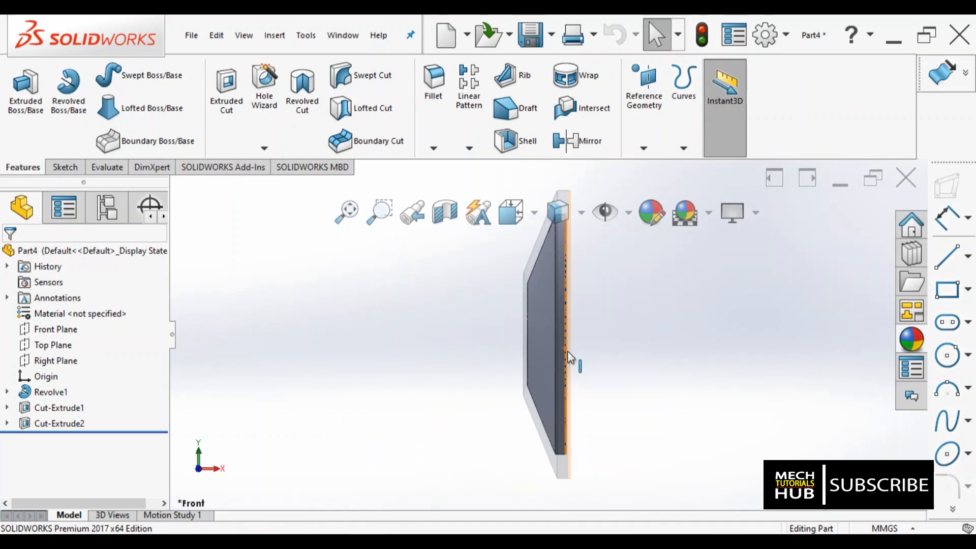
left_click(583, 216)
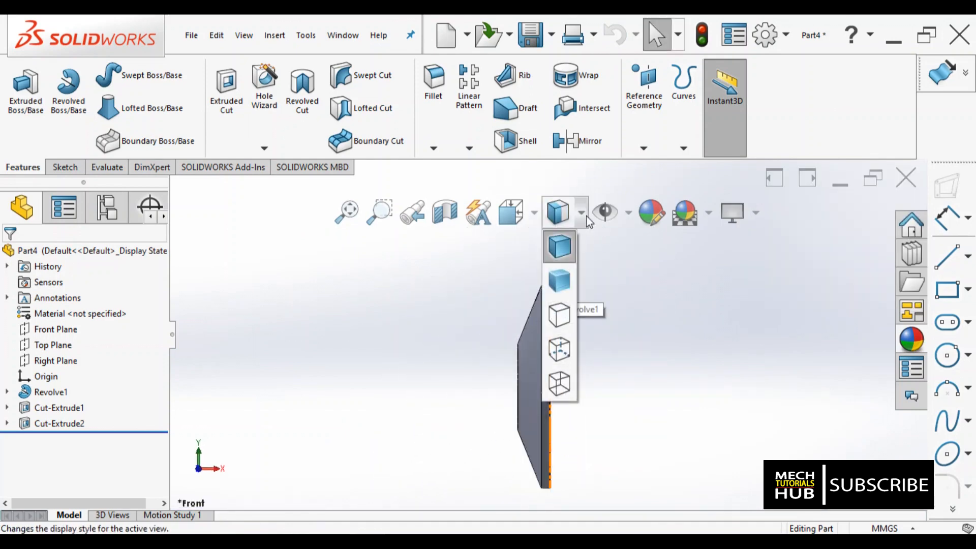
left_click(559, 348)
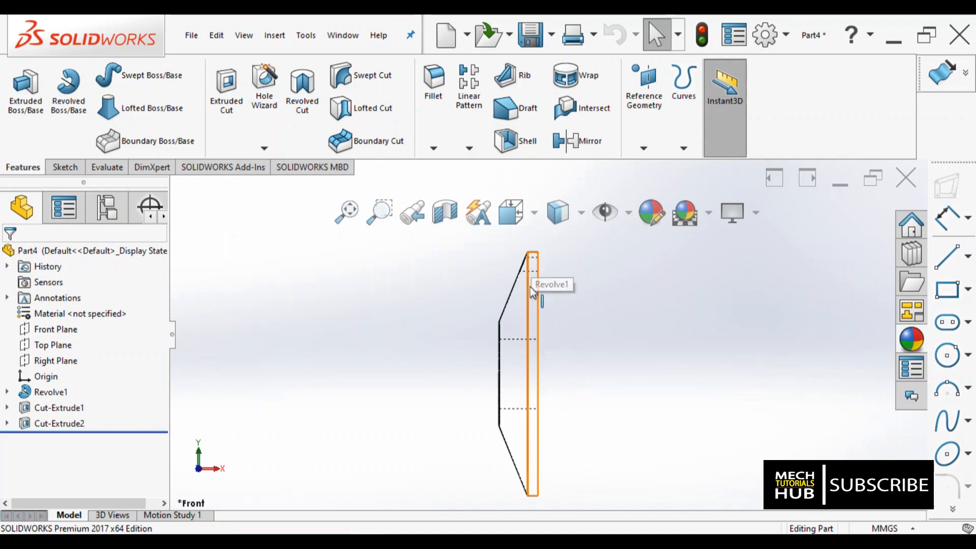
scroll(540, 267, "down", 3)
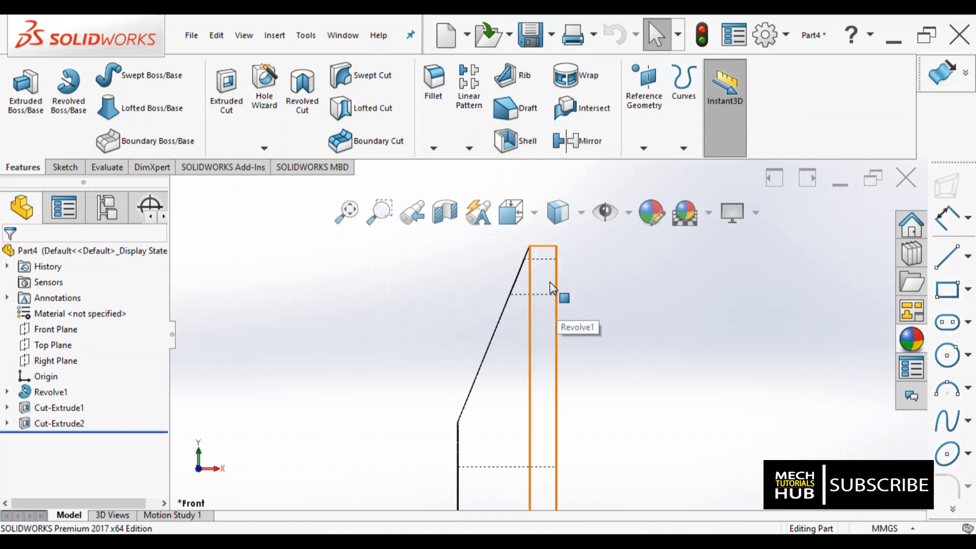
scroll(558, 317, "up", 3)
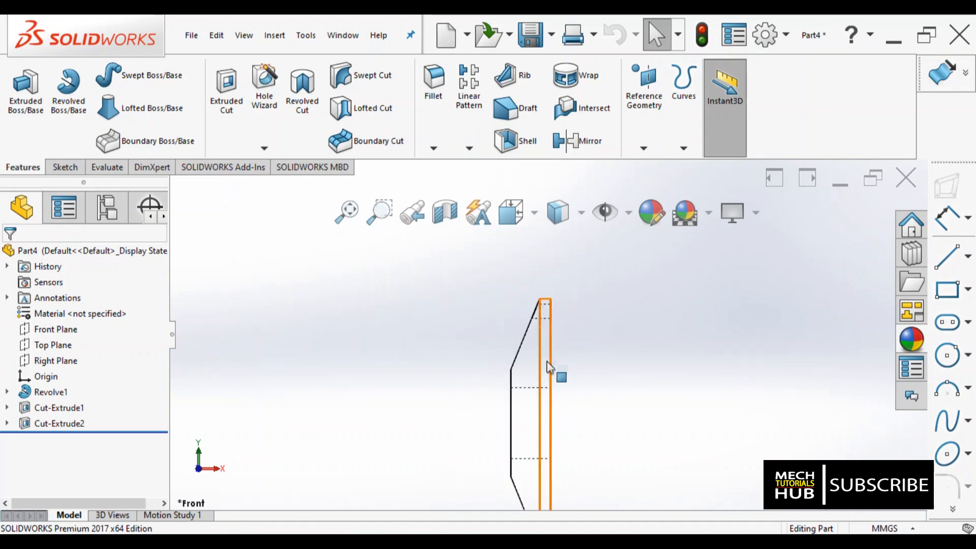
scroll(545, 339, "up", 3)
scroll(534, 440, "down", 2)
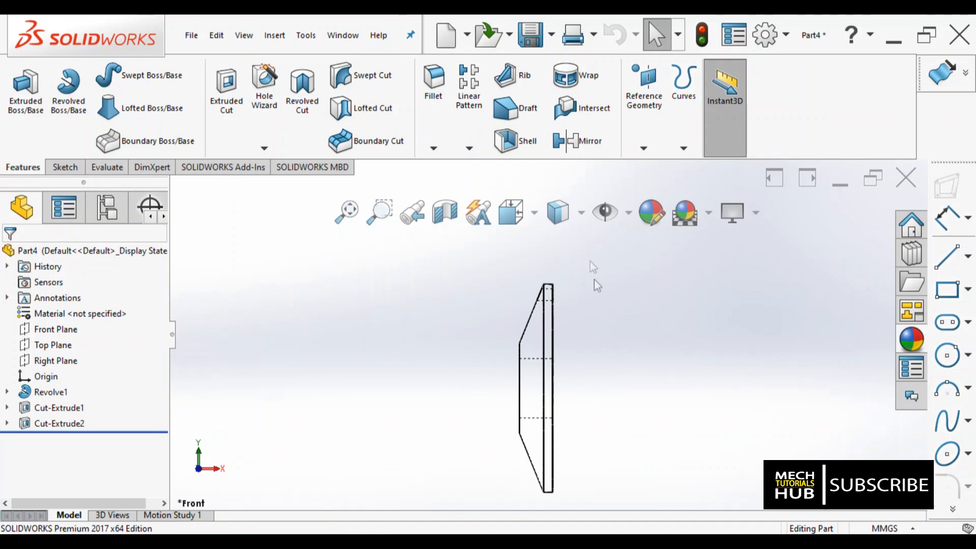
left_click(581, 214)
left_click(559, 255)
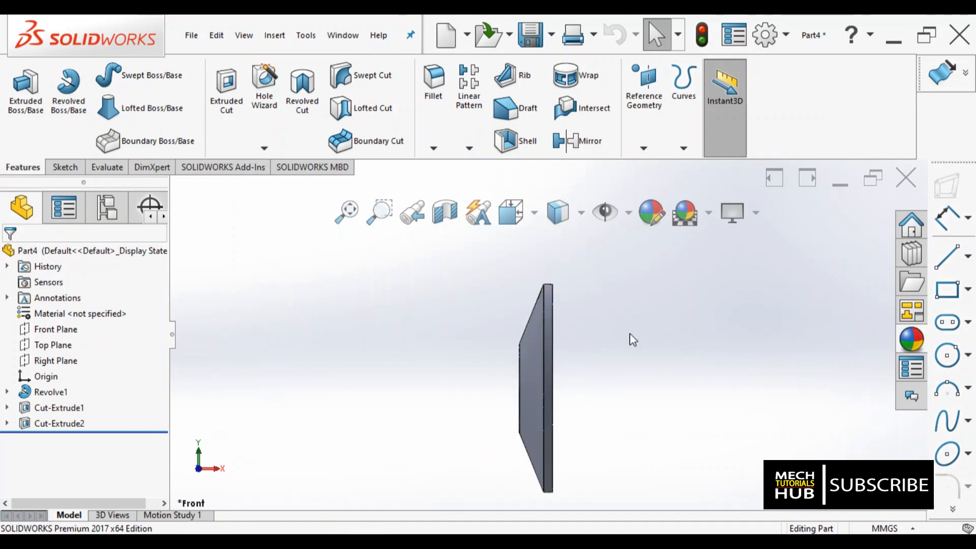
Step: Apply a polished gold-coloured appearance from the Metal category to the part
left_click(911, 340)
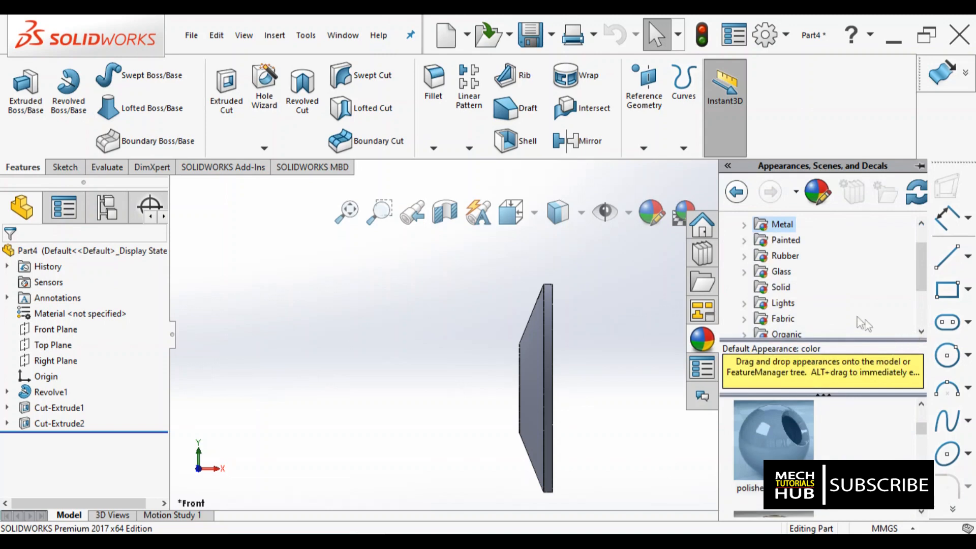
scroll(831, 414, "down", 3)
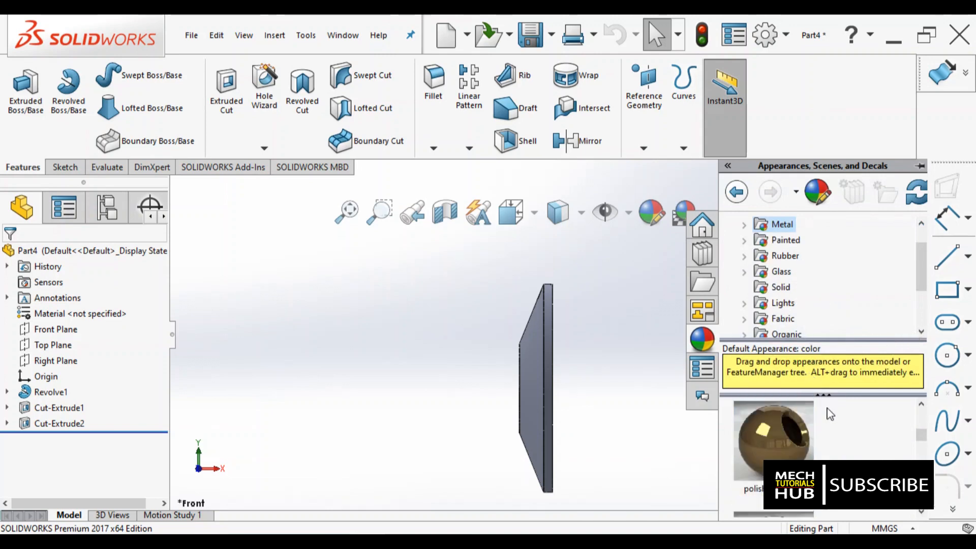
scroll(827, 406, "down", 5)
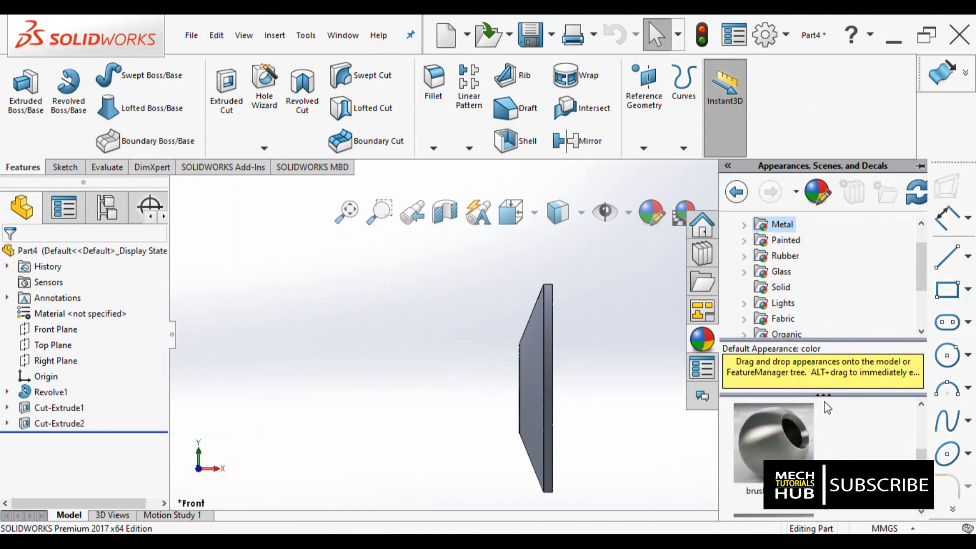
scroll(829, 451, "down", 3)
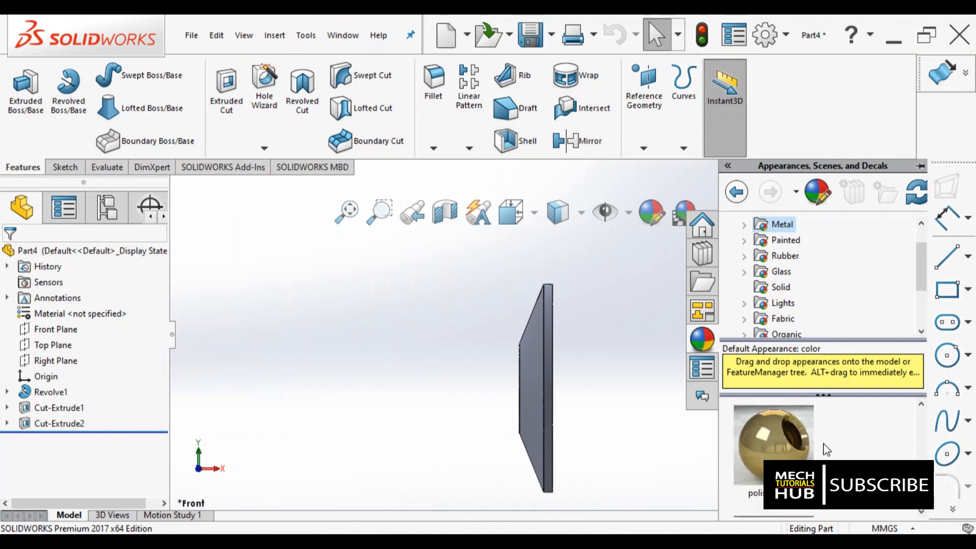
left_click(780, 457)
left_click_drag(780, 457, 433, 352)
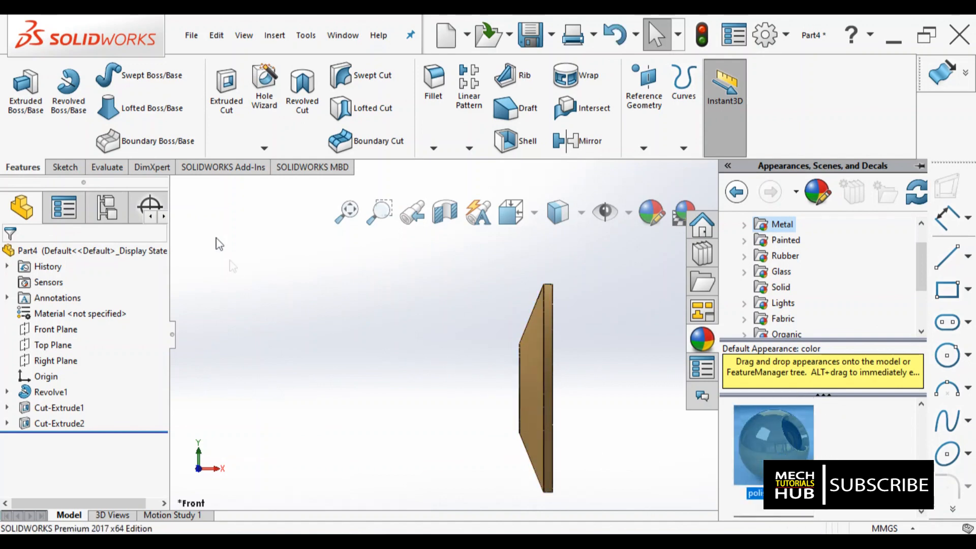
Step: Save the part to the Desktop under the file name cover2
left_click(191, 35)
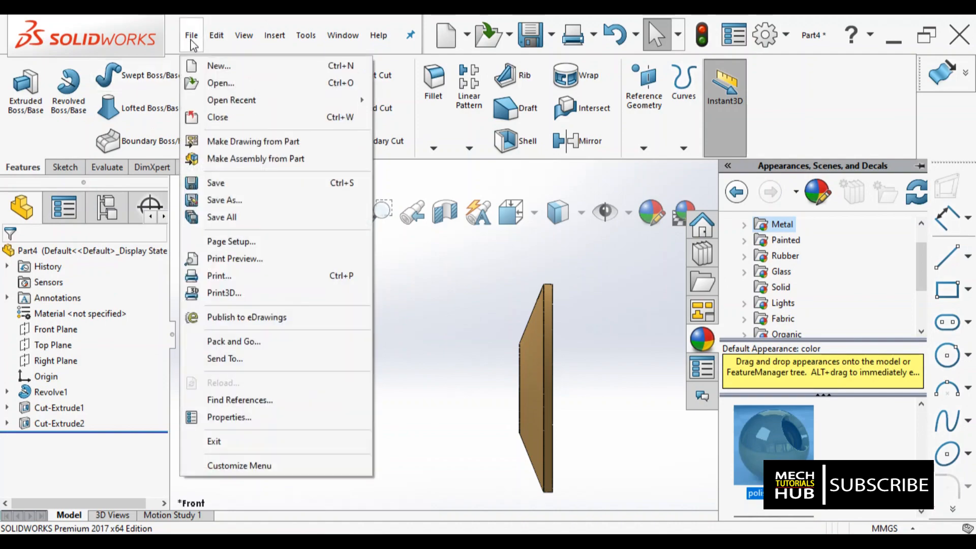
left_click(228, 200)
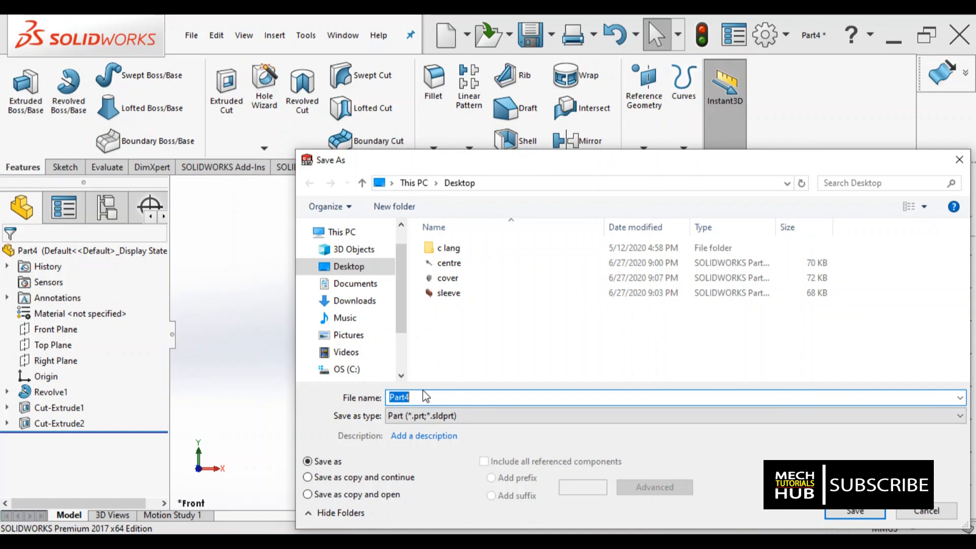
type("cove")
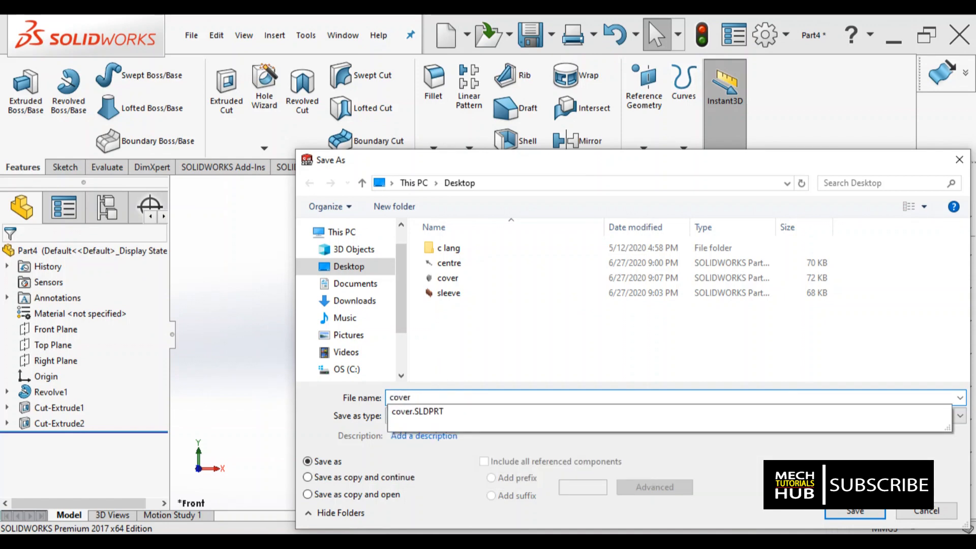
type("r2")
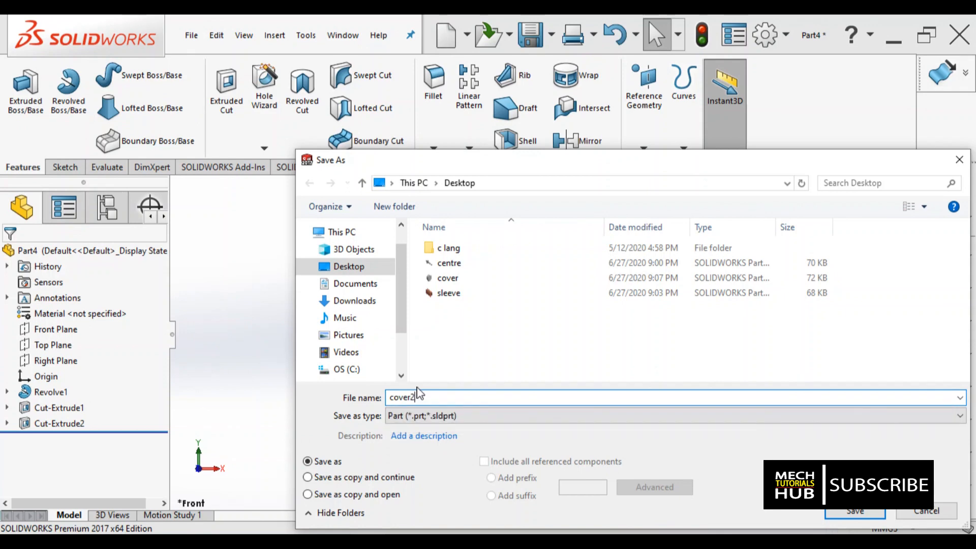
left_click(842, 515)
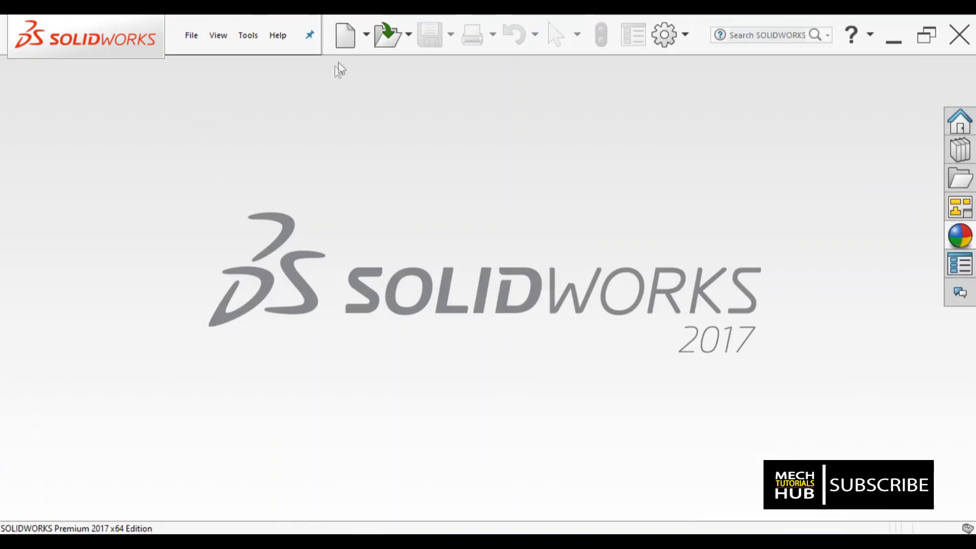
Step: Create a new part document and start a sketch on the Front Plane
left_click(345, 34)
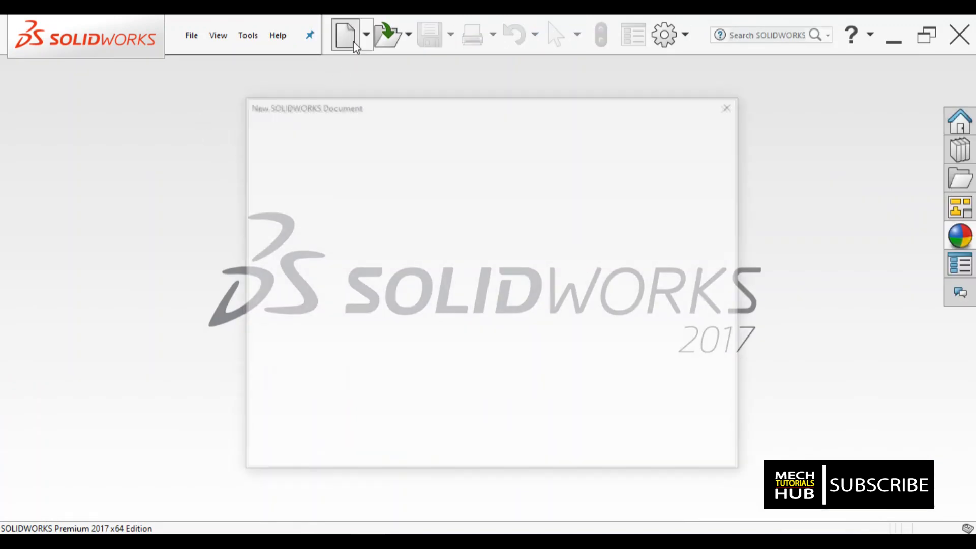
left_click(553, 442)
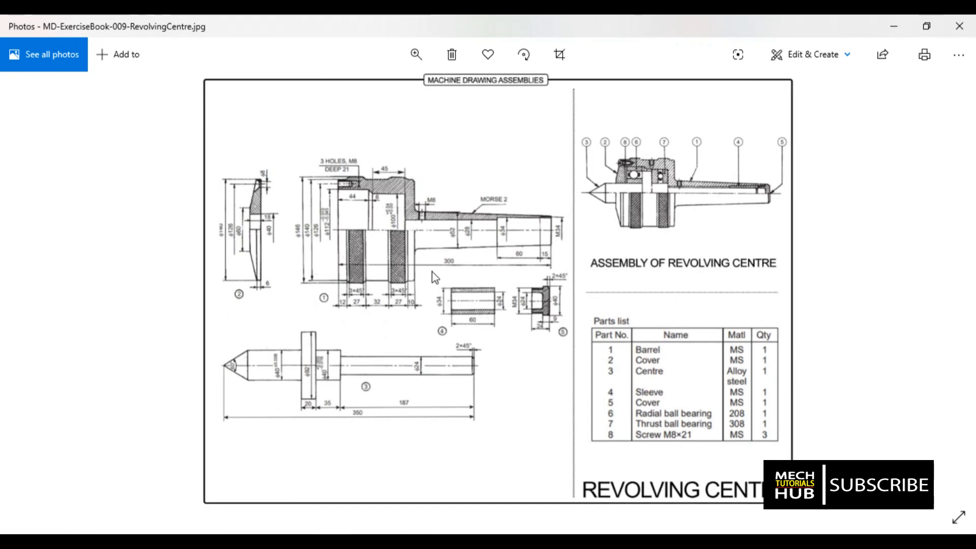
mouse_move(332, 542)
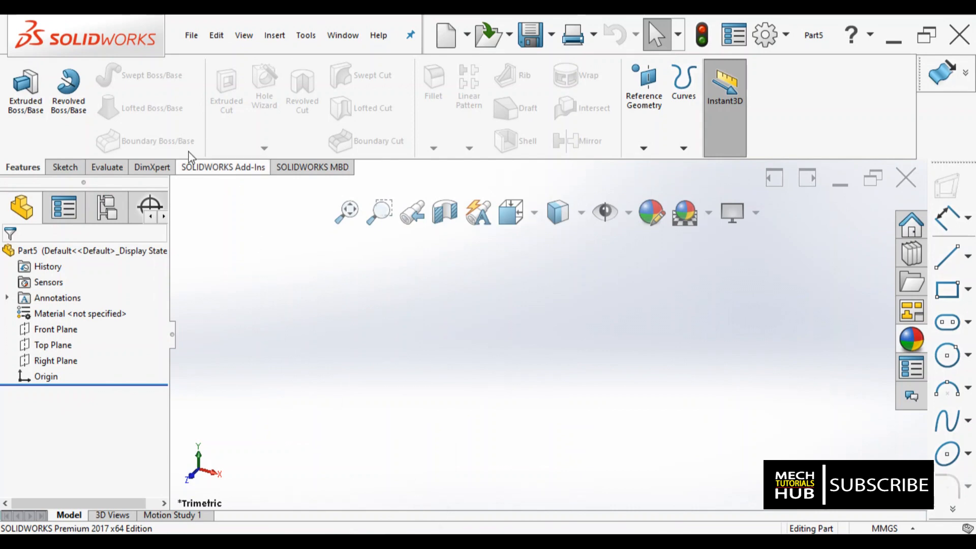
left_click(56, 328)
left_click(89, 310)
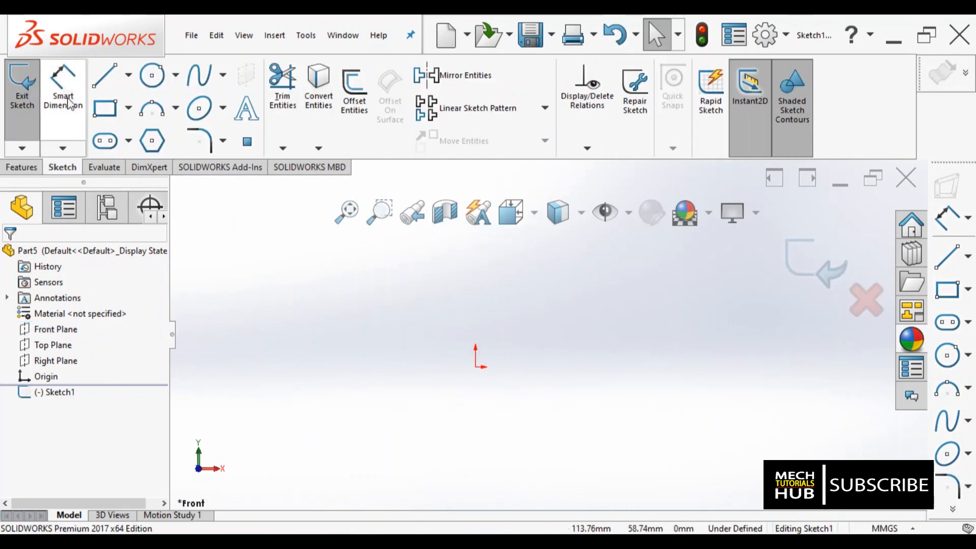
Step: Draw a horizontal centerline through the origin, extending to both sides of it, and end the line chain
left_click(128, 76)
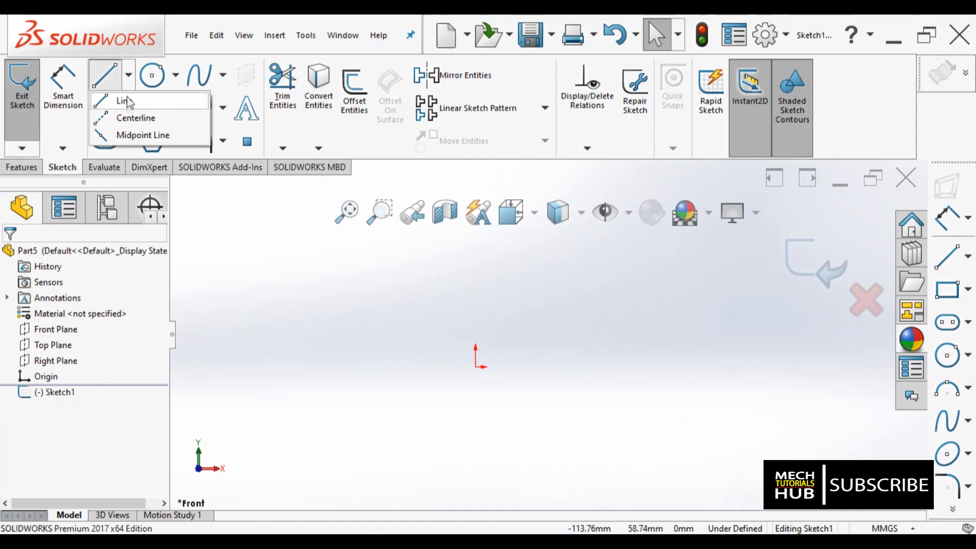
left_click(134, 118)
left_click(476, 367)
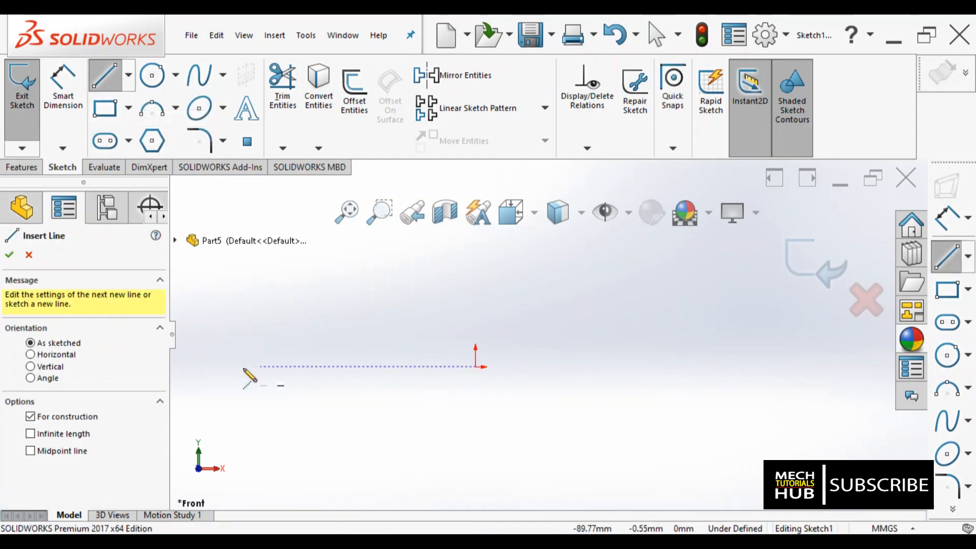
left_click(229, 365)
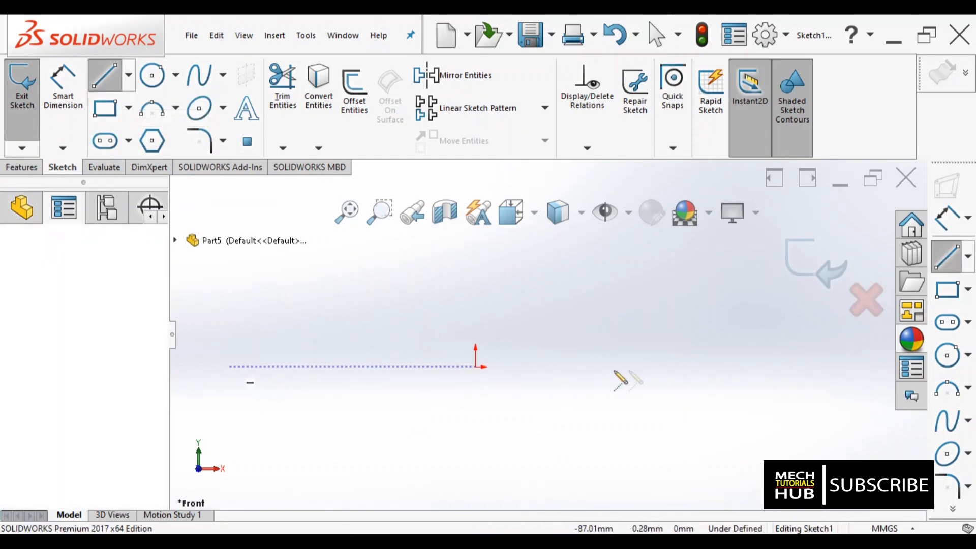
left_click(754, 367)
right_click(649, 277)
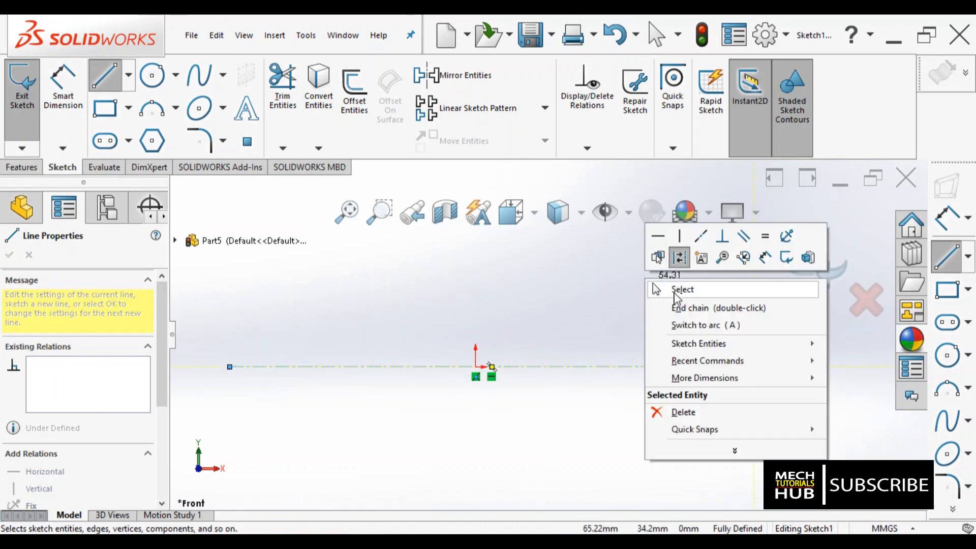
left_click(673, 292)
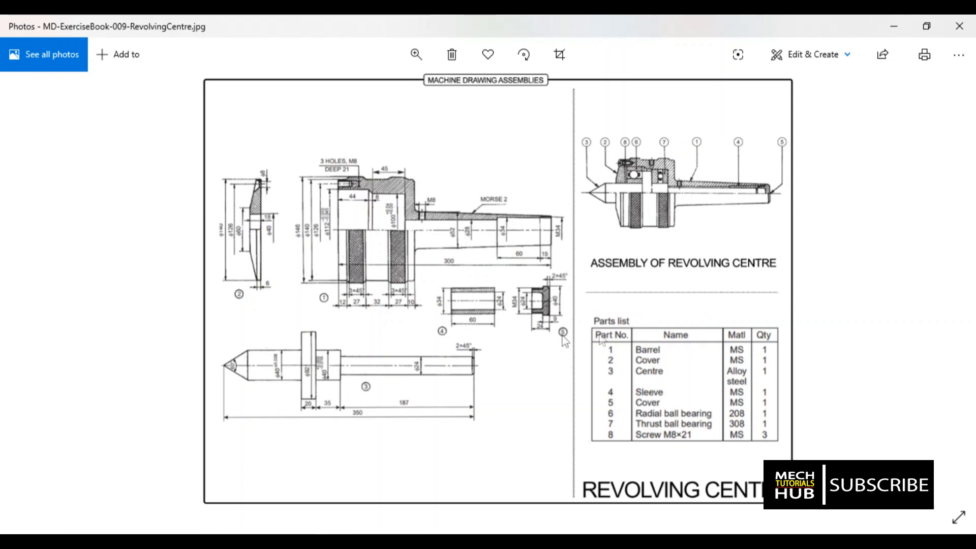
Step: Consult the revolving centre drawing in Photos and return to the SOLIDWORKS sketch
left_click(959, 518)
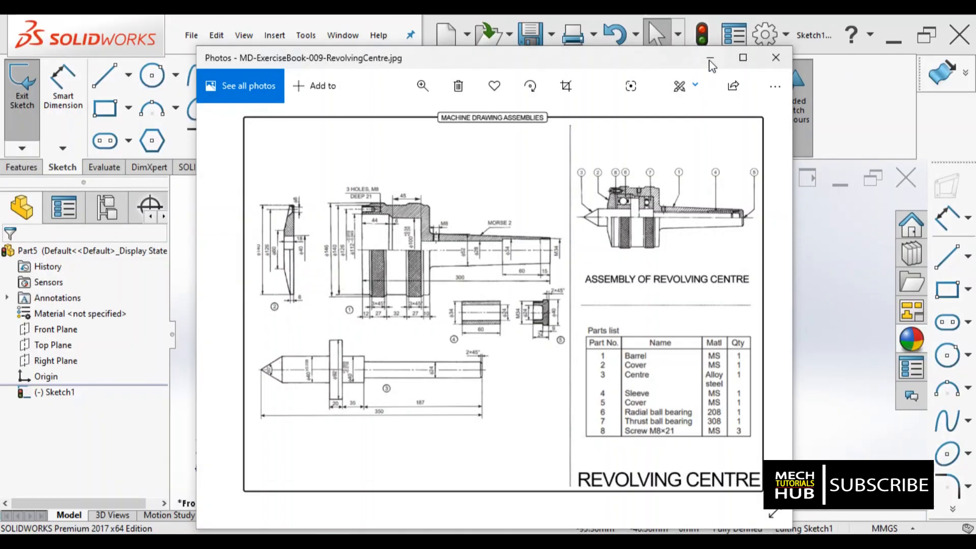
key("alt+F4")
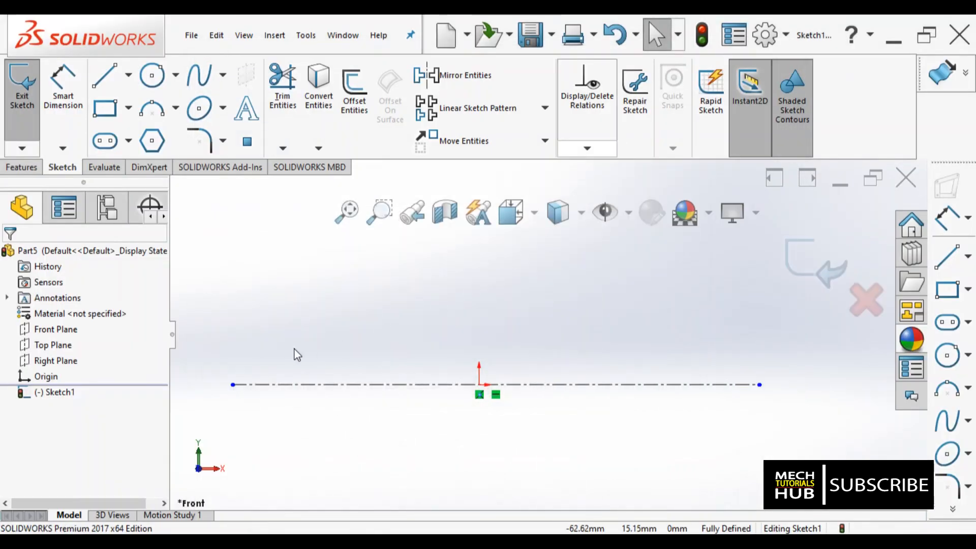
Step: Sketch the profile's start above the centerline: a short horizontal line, a raised land with 135° slanted sides about 5.6 mm long, and a lower horizontal line
left_click(104, 76)
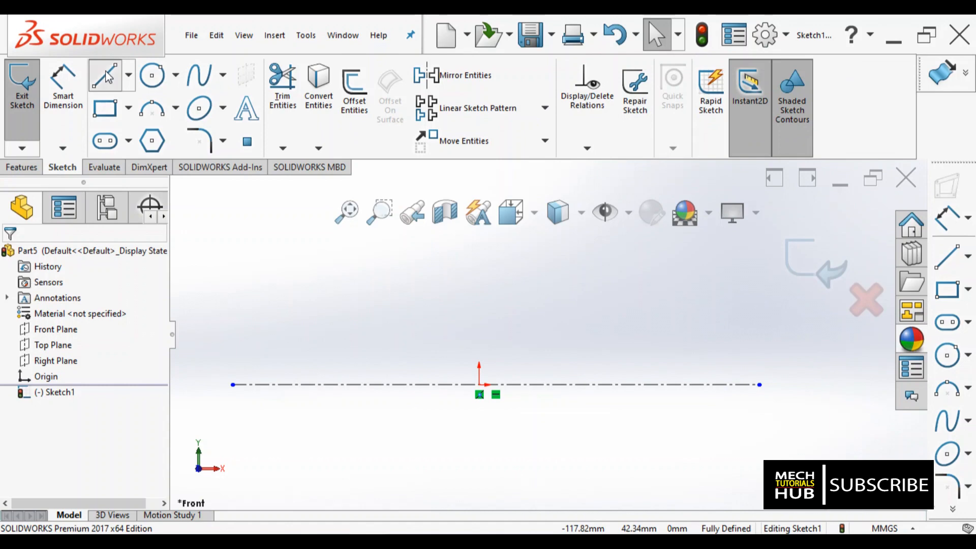
left_click(307, 275)
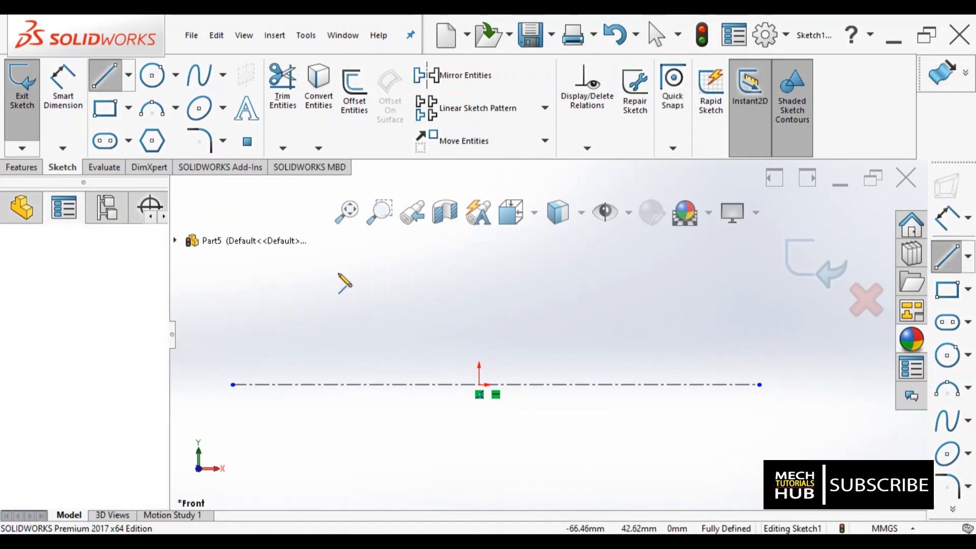
left_click(337, 274)
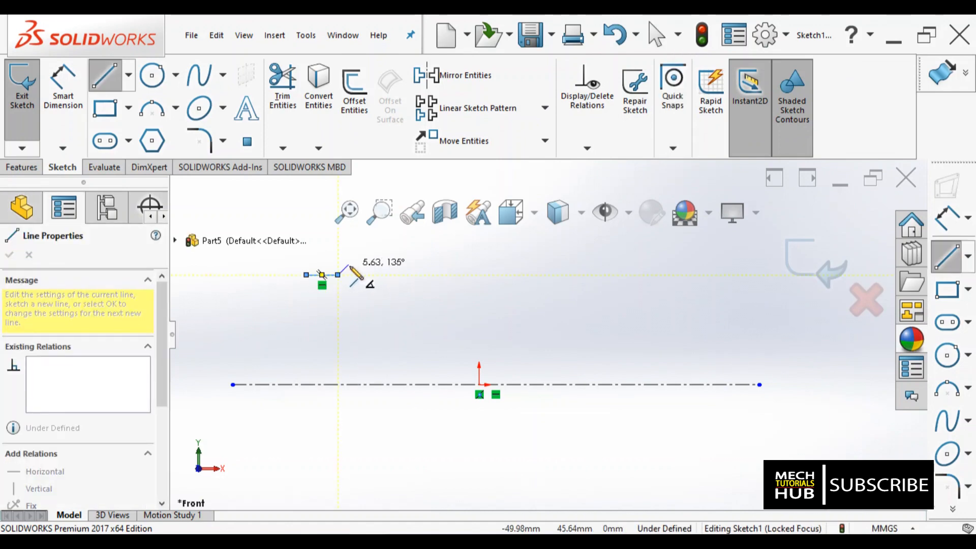
left_click(348, 264)
left_click(394, 265)
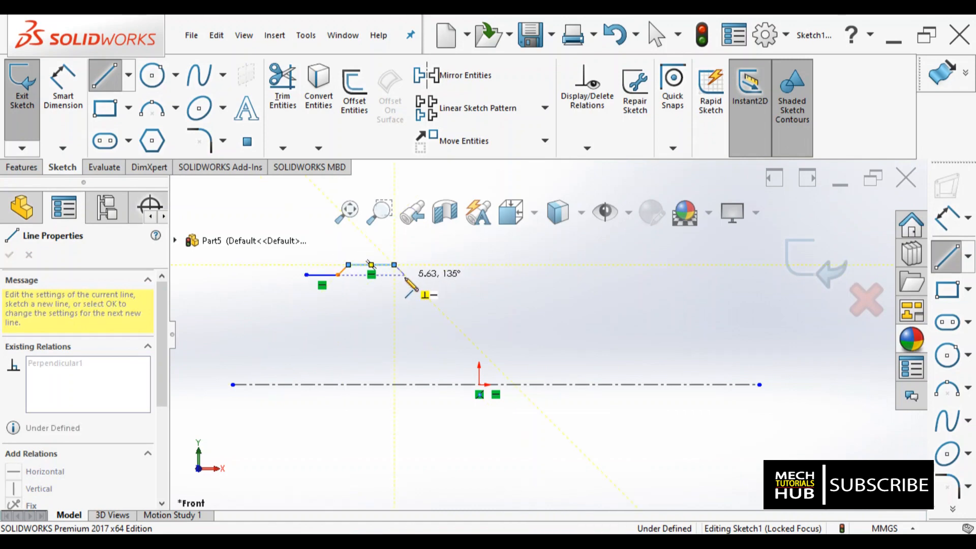
left_click(404, 275)
left_click(449, 274)
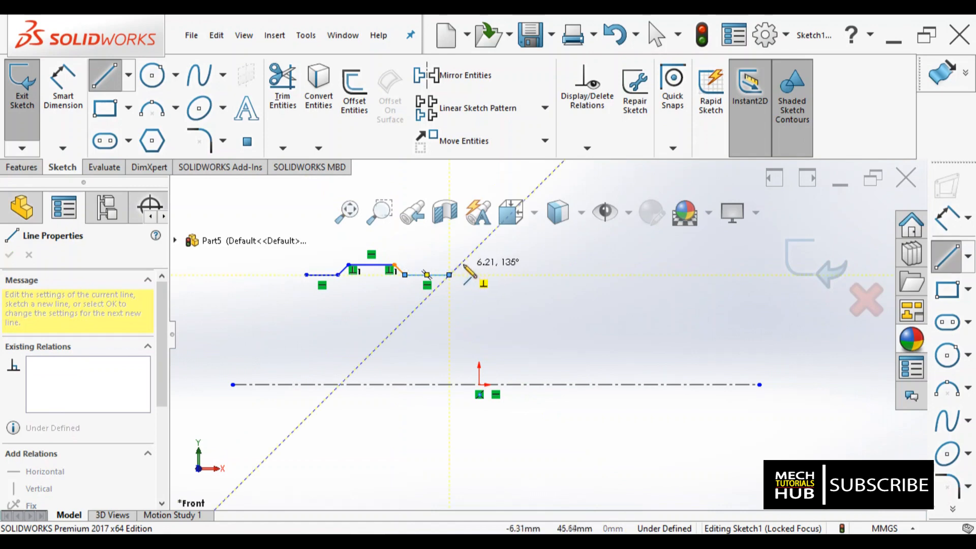
Step: Continue the line chain with a second raised land with slanted sides, followed by a short horizontal line at the lower level
left_click(459, 265)
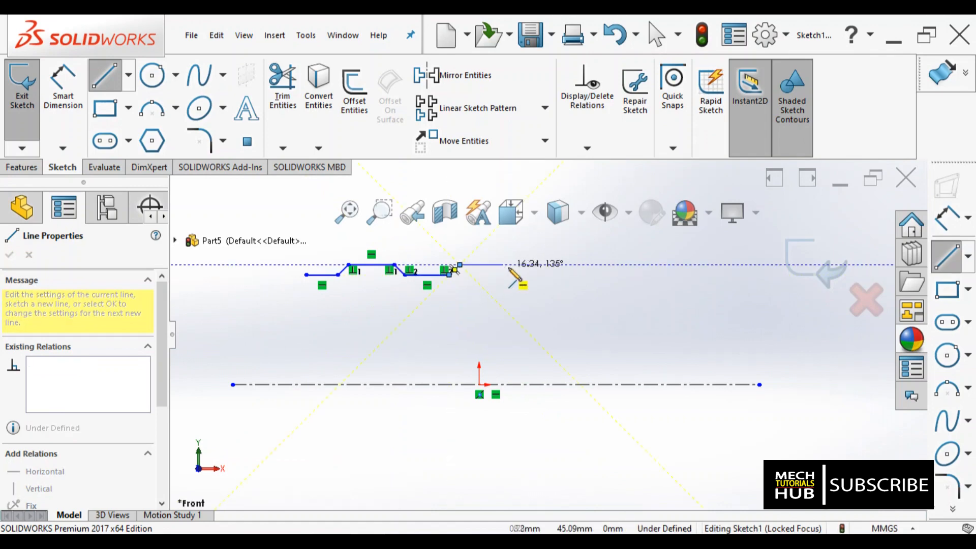
left_click(517, 264)
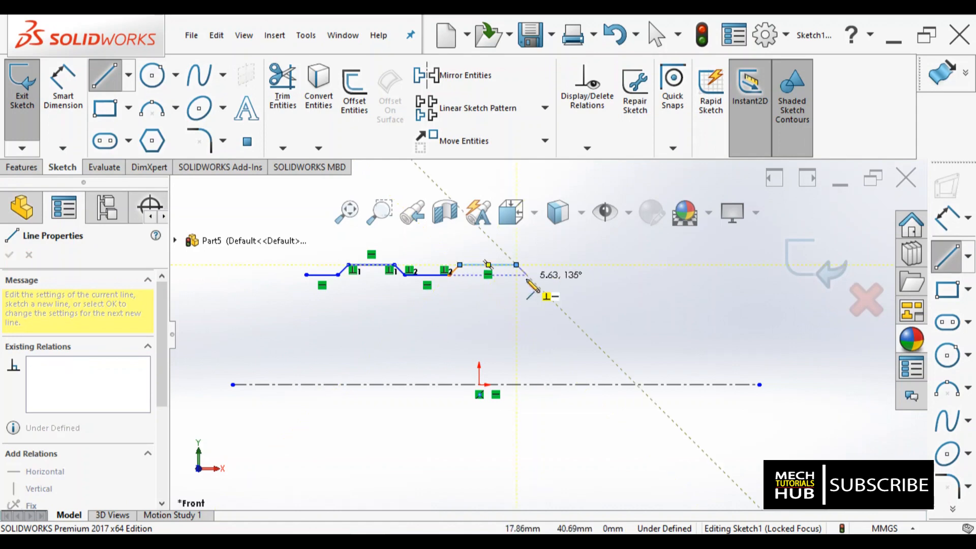
left_click(526, 275)
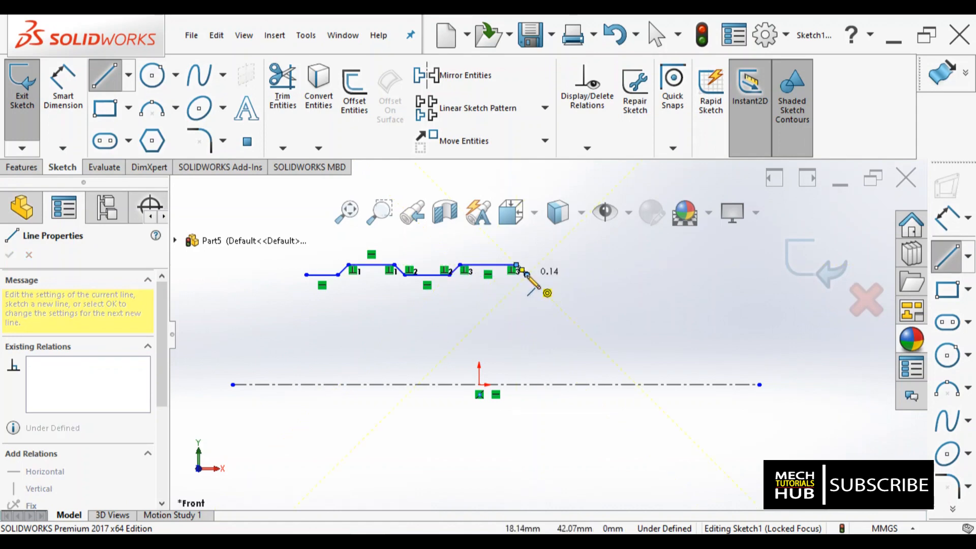
left_click(557, 274)
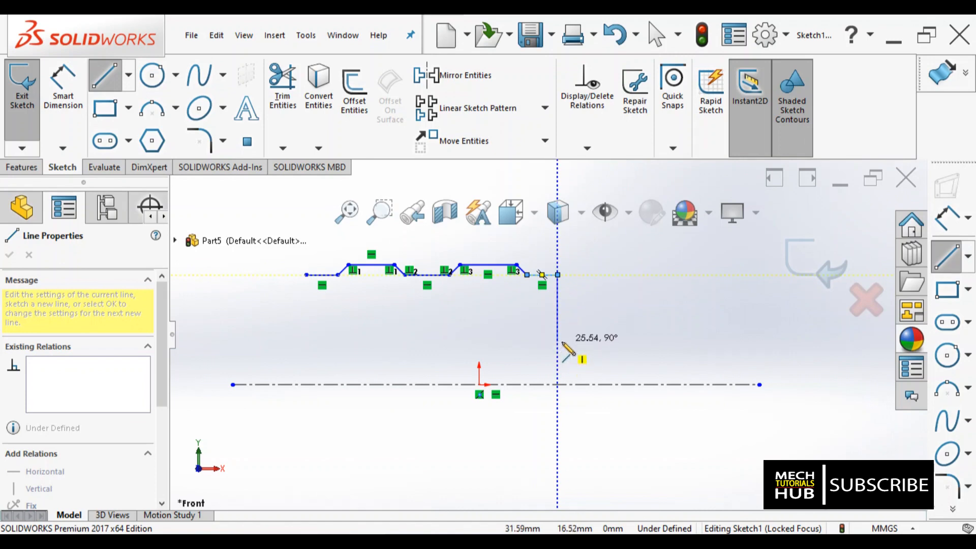
Step: Add a vertical line about 25.5 mm down and a long horizontal line past the centerline's end, and end the chain
left_click(558, 341)
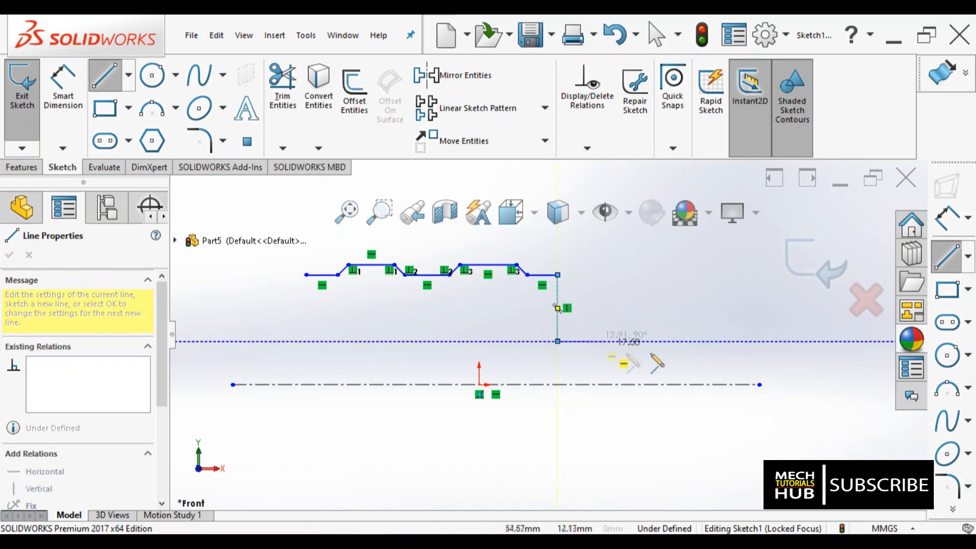
left_click(815, 341)
right_click(681, 310)
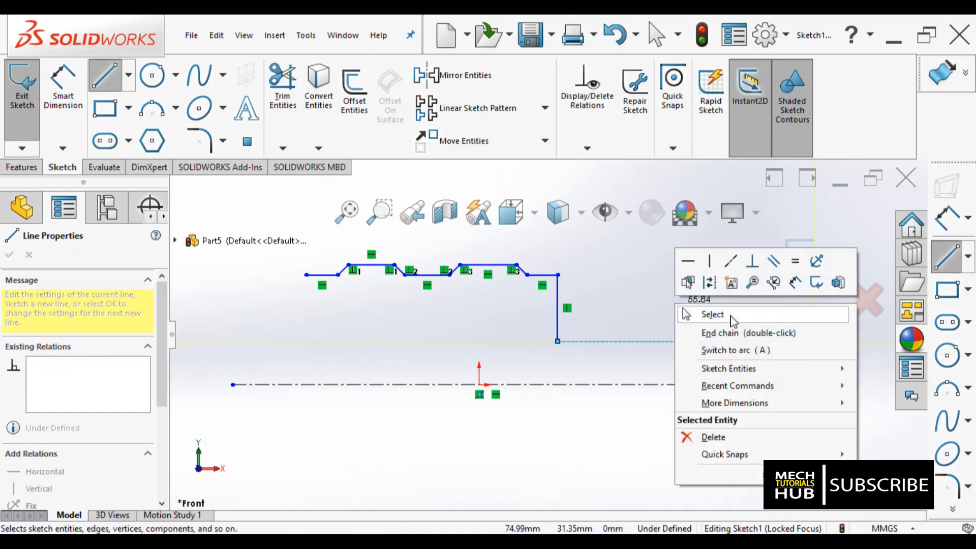
left_click(712, 331)
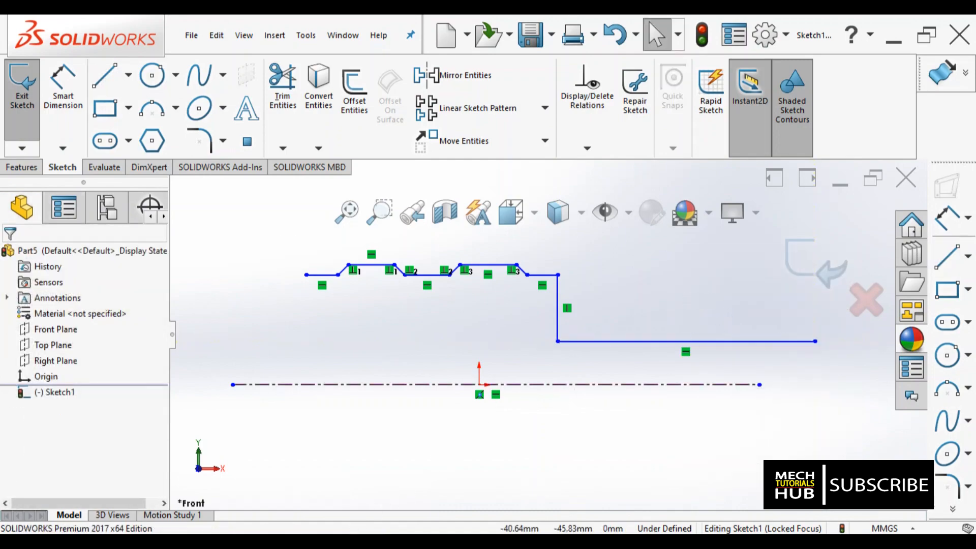
Step: Consult the revolving centre drawing in Photos and dimension the profile's first end point from the centerline as 140/2 mm
left_click(340, 541)
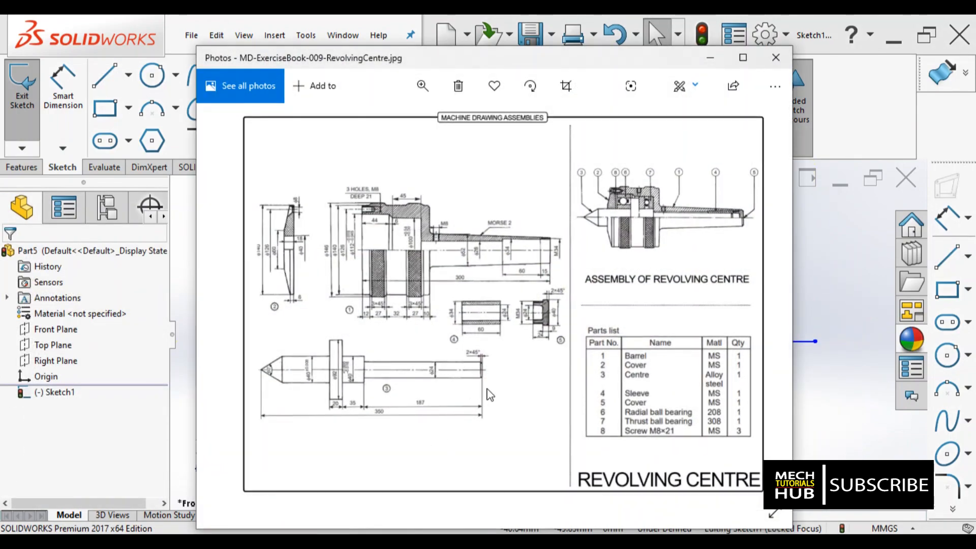
scroll(486, 388, "up", 1)
scroll(487, 350, "down", 1)
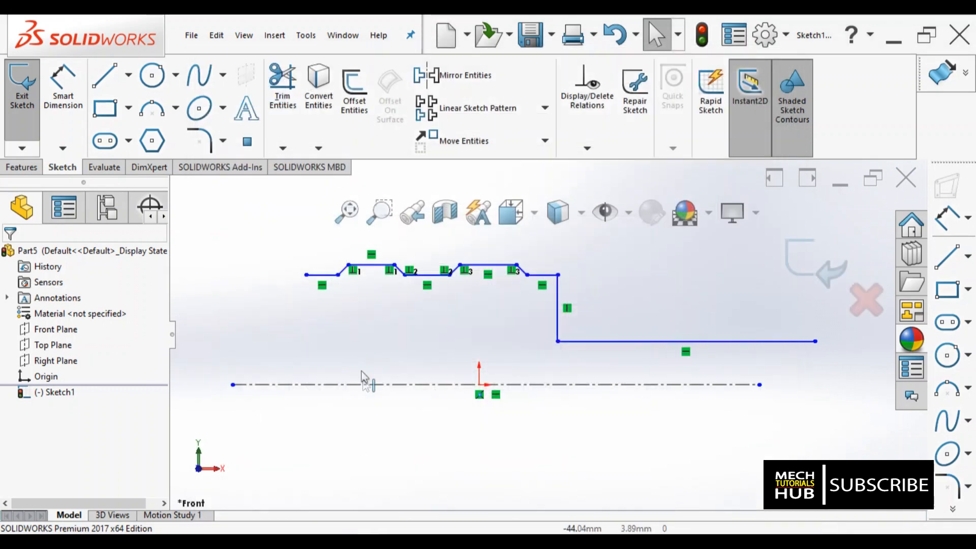
left_click(63, 79)
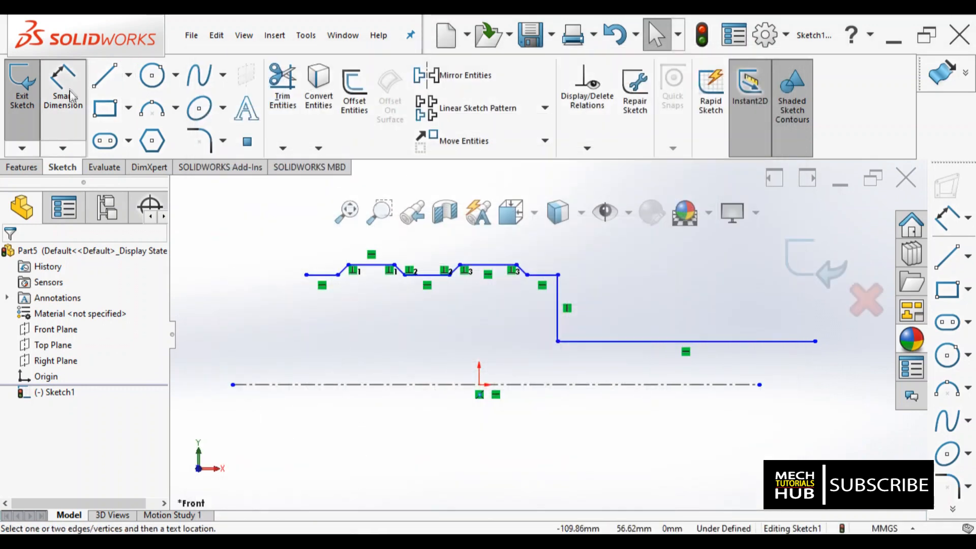
left_click(310, 385)
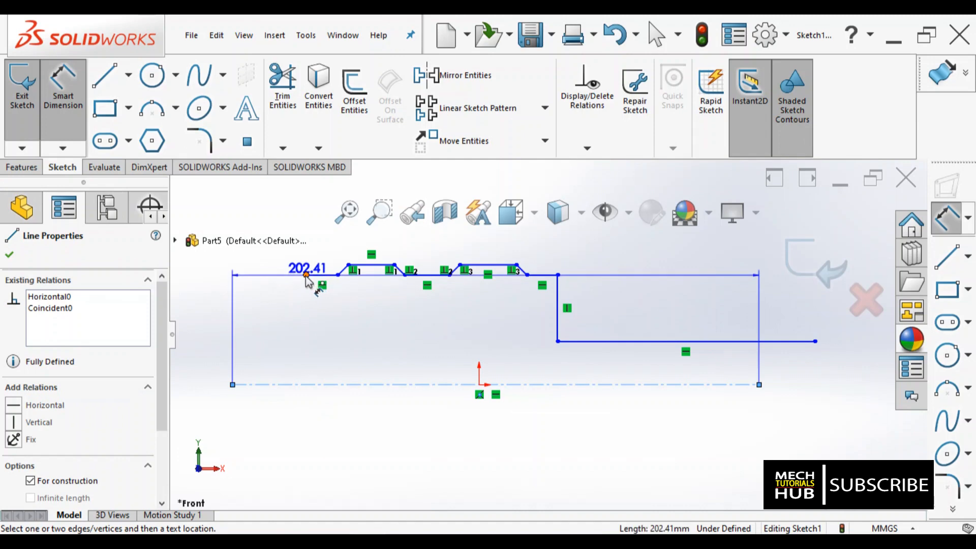
left_click(305, 275)
left_click(271, 329)
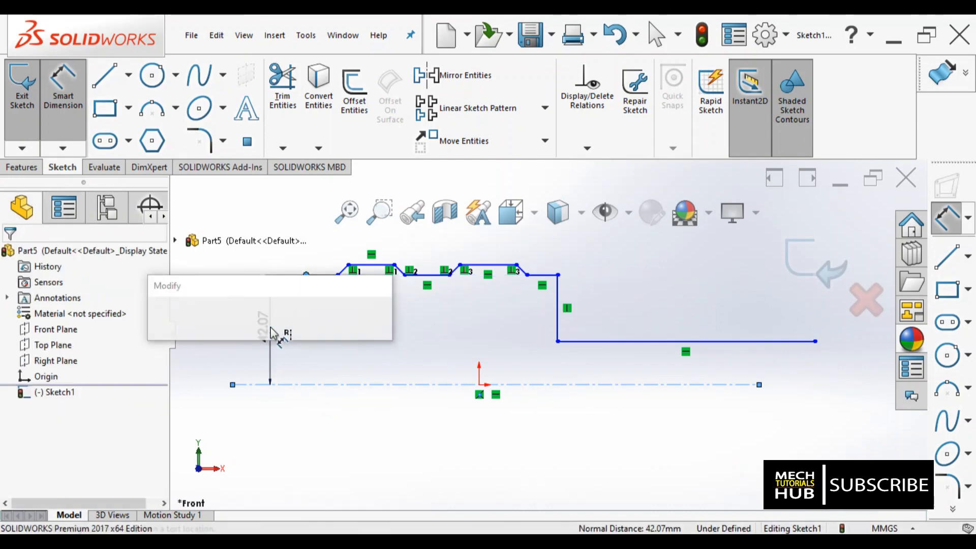
type("140/2")
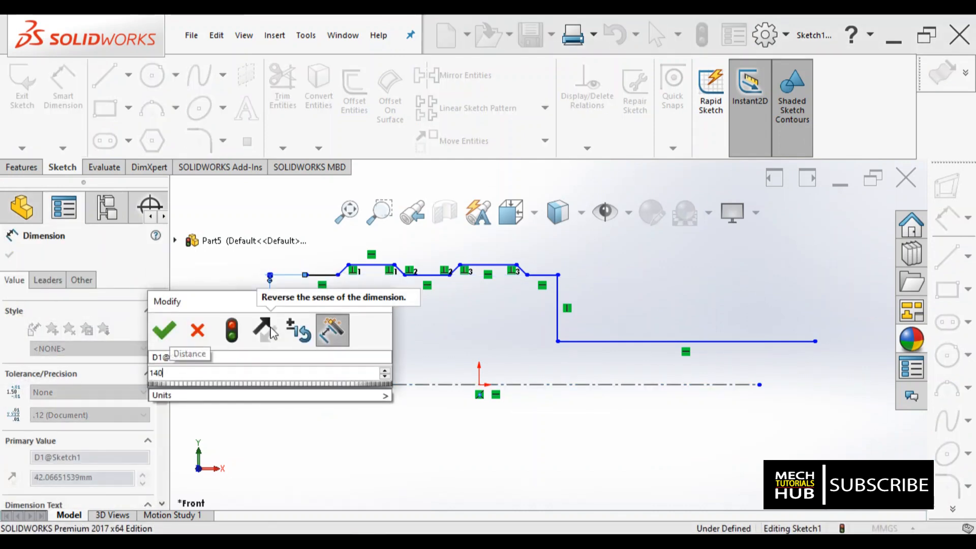
key("Return")
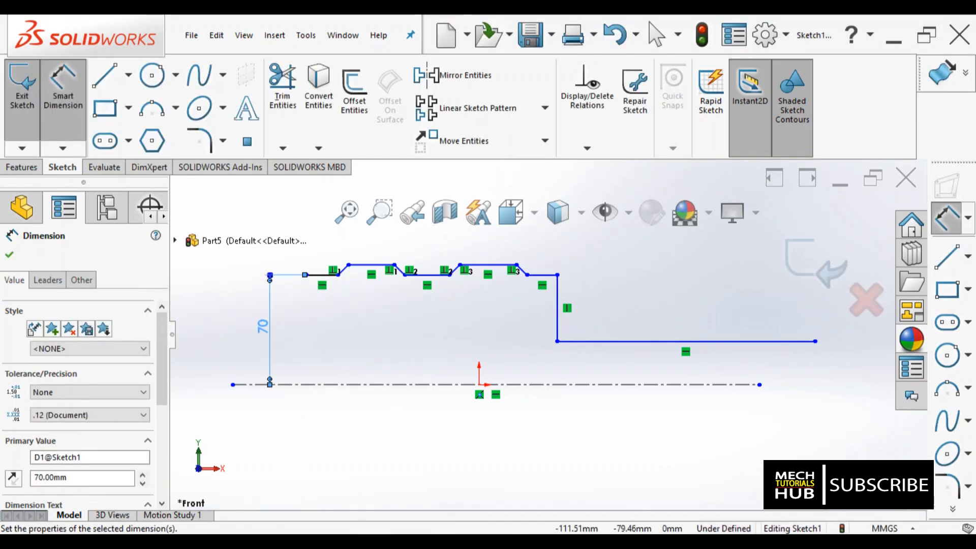
Step: Check the drawing in Photos and dimension the first raised land's height from the centerline as 146/2 mm
left_click(317, 542)
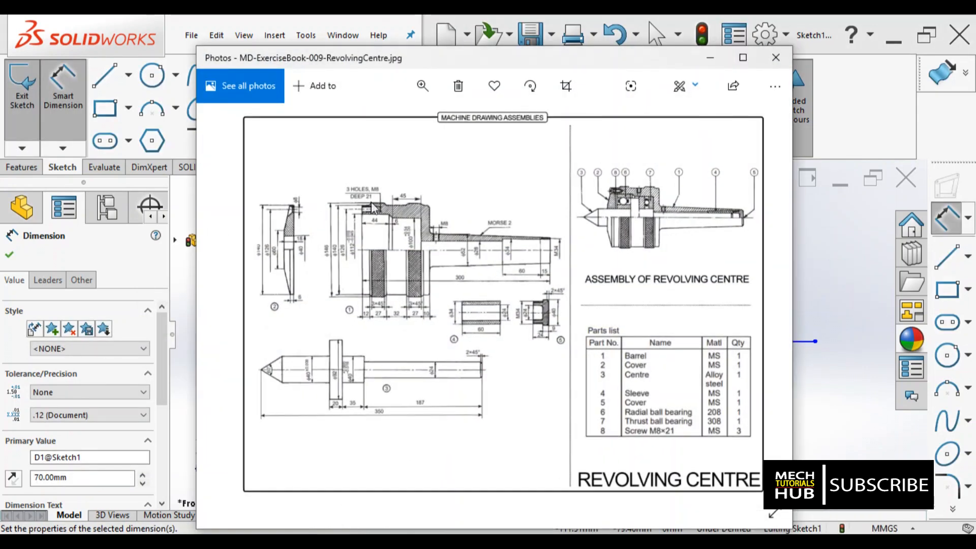
left_click(325, 542)
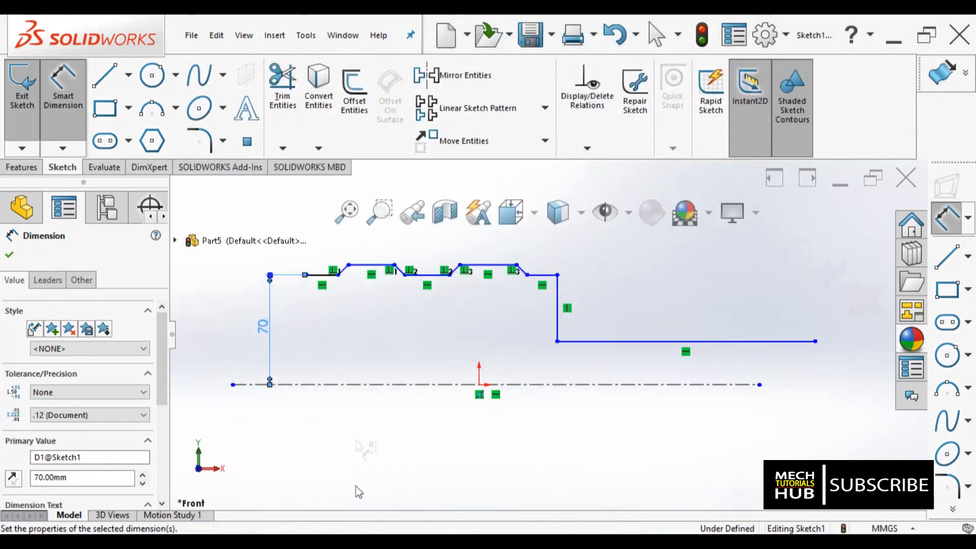
left_click(360, 264)
left_click(369, 386)
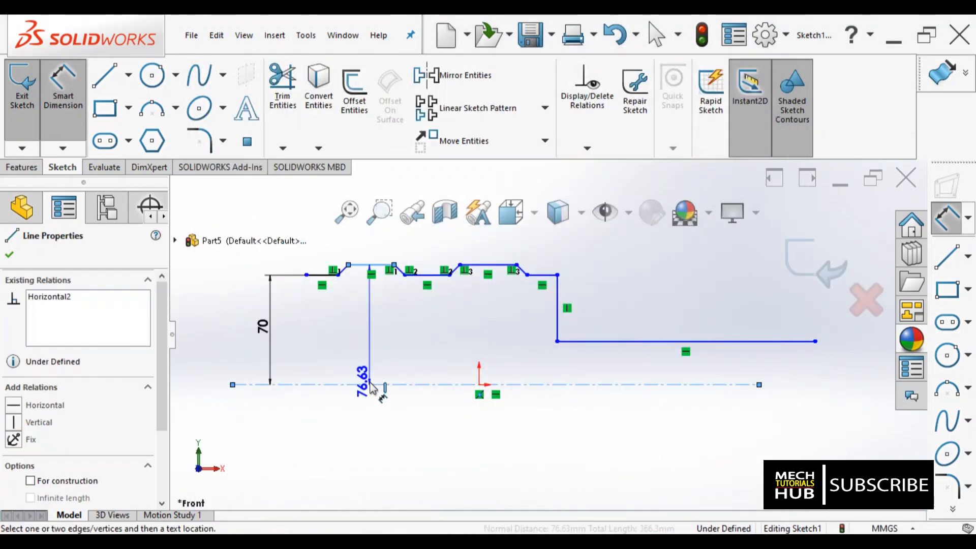
left_click(218, 351)
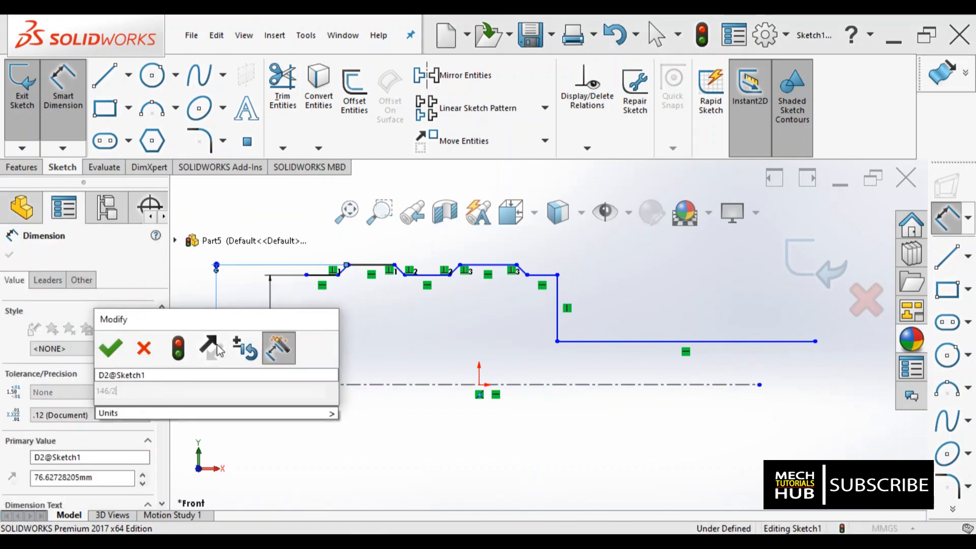
key("Return")
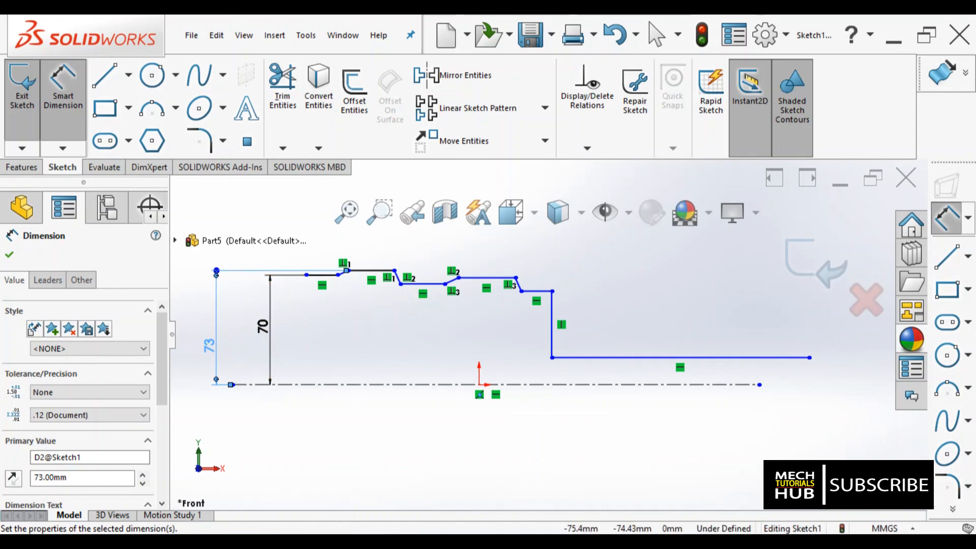
Step: Check the drawing in Photos and dimension the horizontal width of the first raised land's leading slanted line as 3 mm
left_click(367, 541)
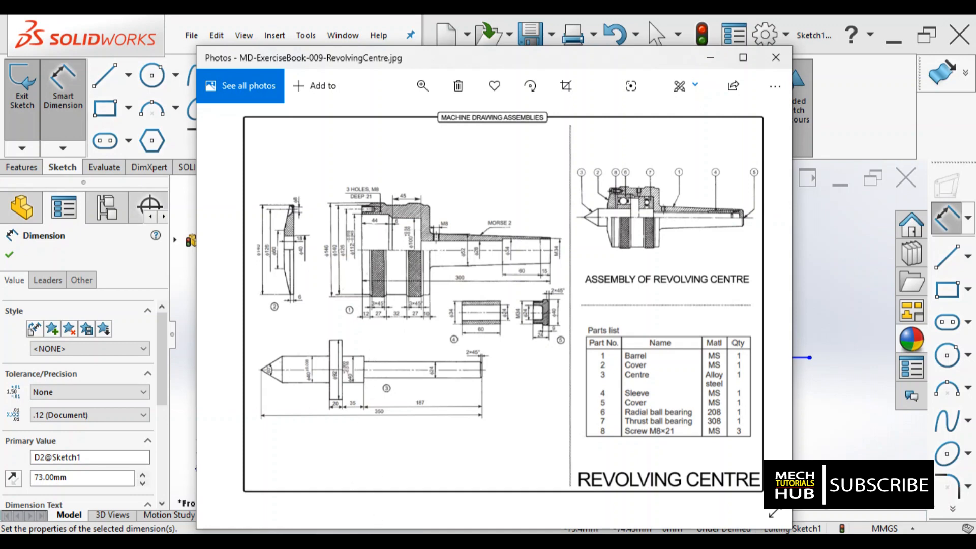
left_click(371, 544)
scroll(342, 287, "down", 6)
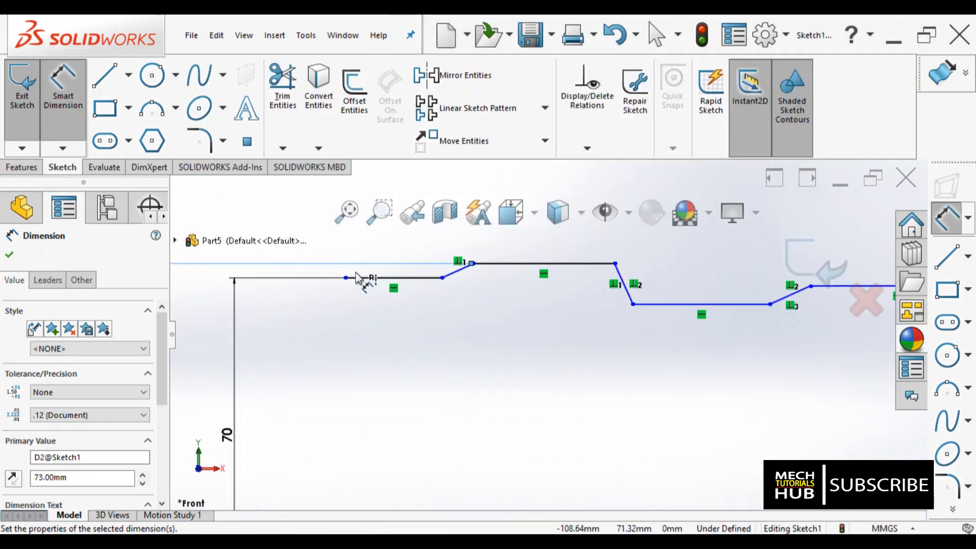
left_click(63, 84)
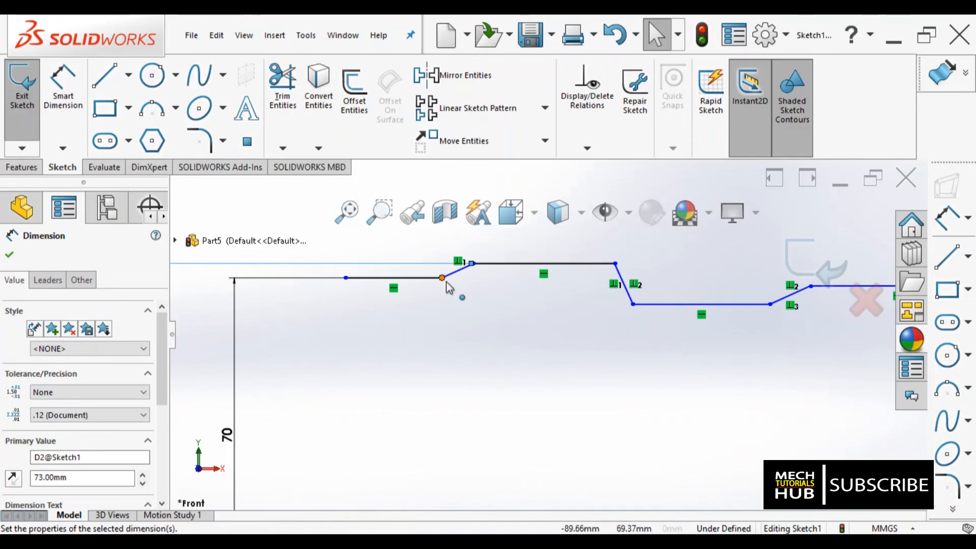
left_click(472, 264)
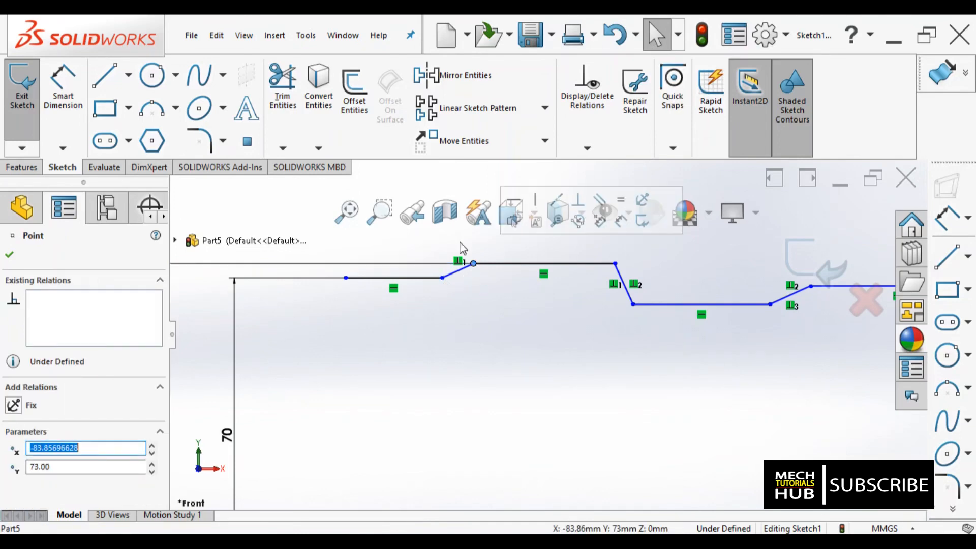
scroll(457, 253, "up", 3)
scroll(446, 312, "down", 3)
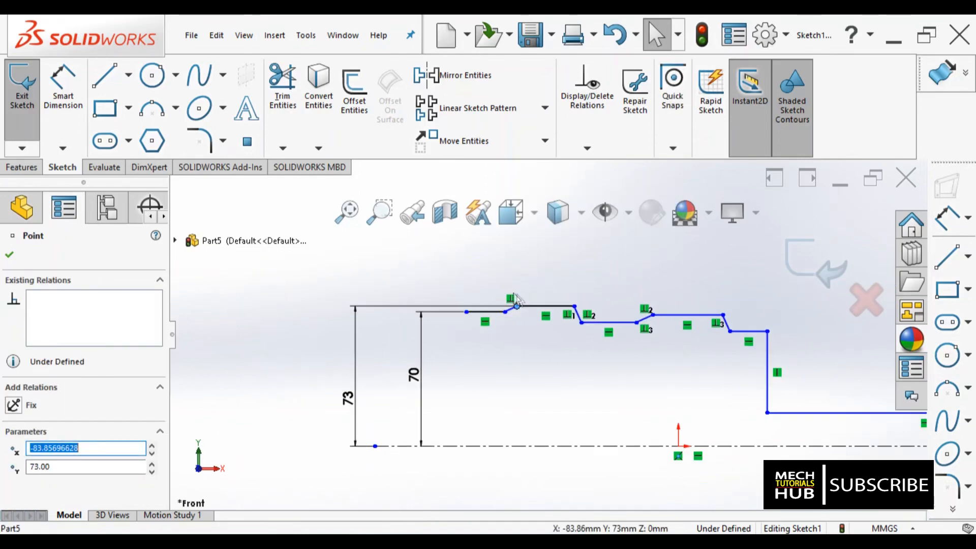
left_click(57, 105)
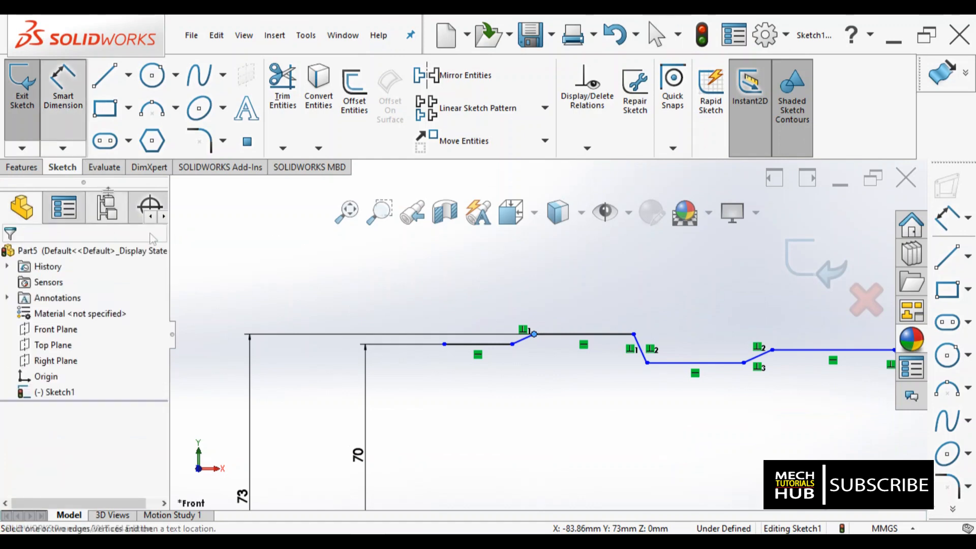
left_click(533, 334)
left_click(511, 344)
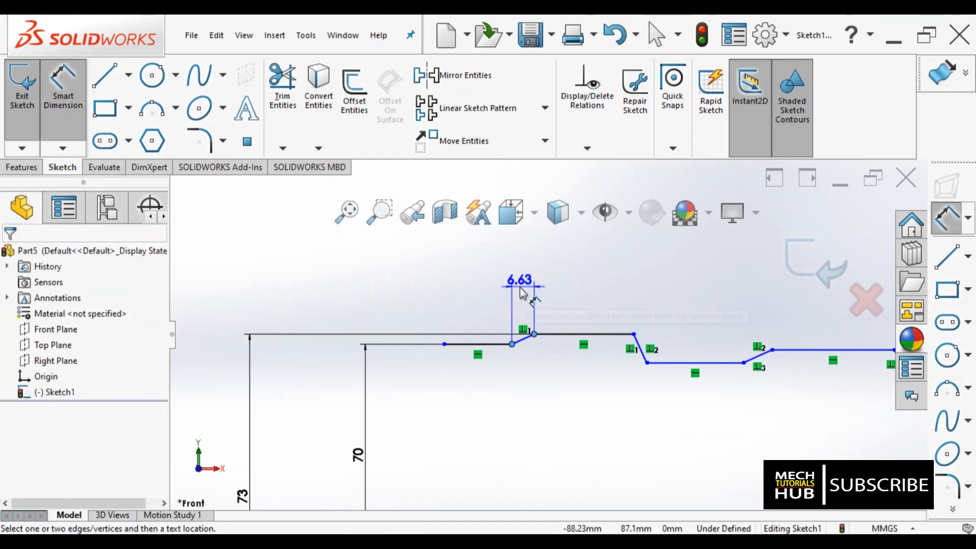
left_click(520, 293)
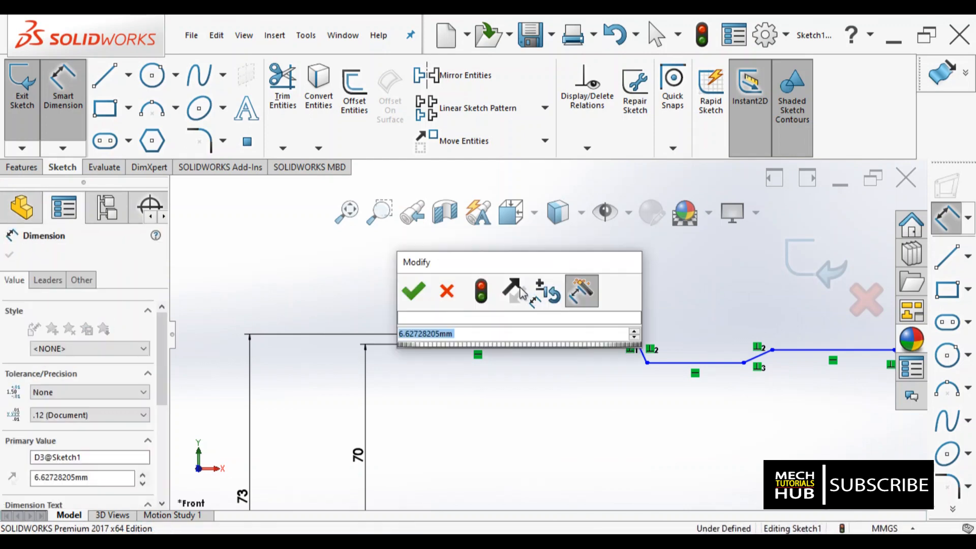
type("3")
key("Return")
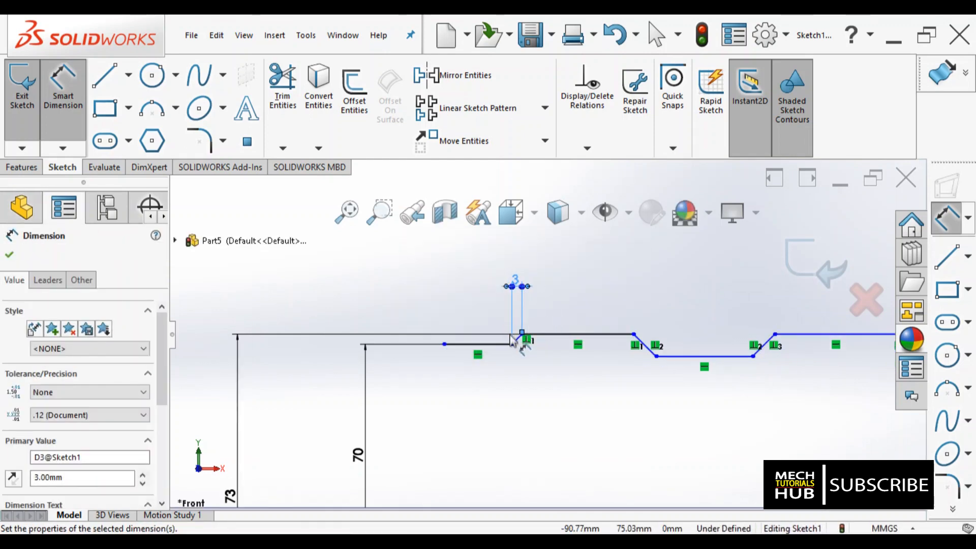
Step: Try to dimension the horizontal distance from the first slanted line's lower end to the recess's starting point as 27 mm
scroll(539, 351, "down", 4)
scroll(539, 351, "up", 3)
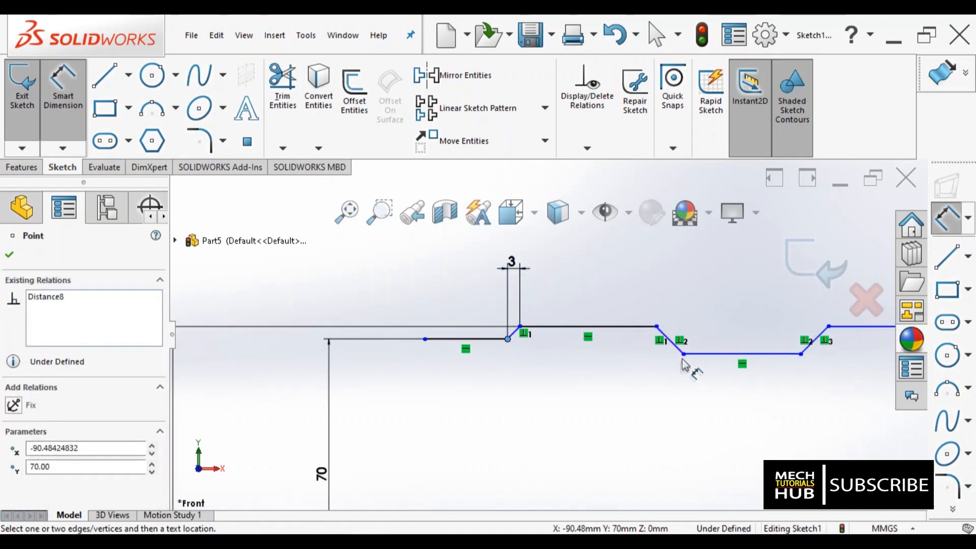
left_click(684, 355)
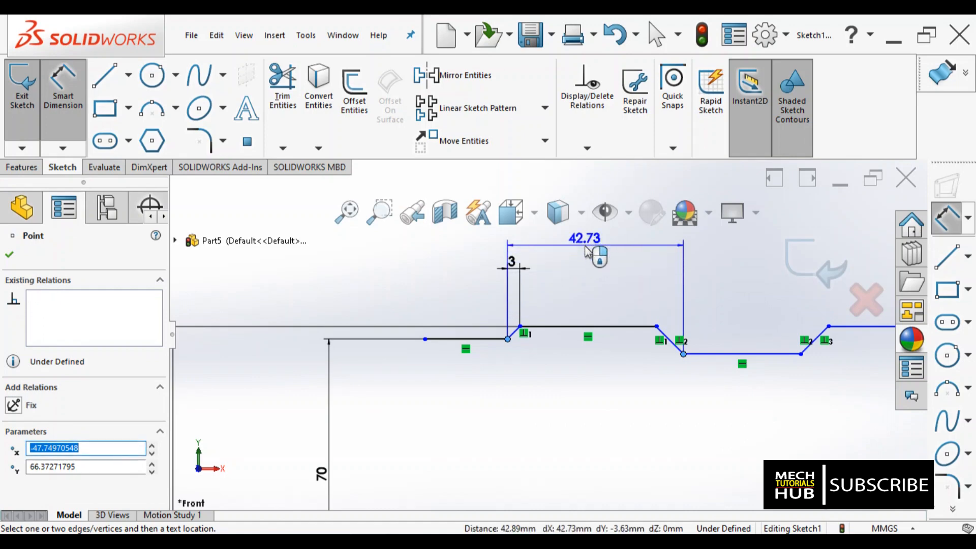
left_click(588, 252)
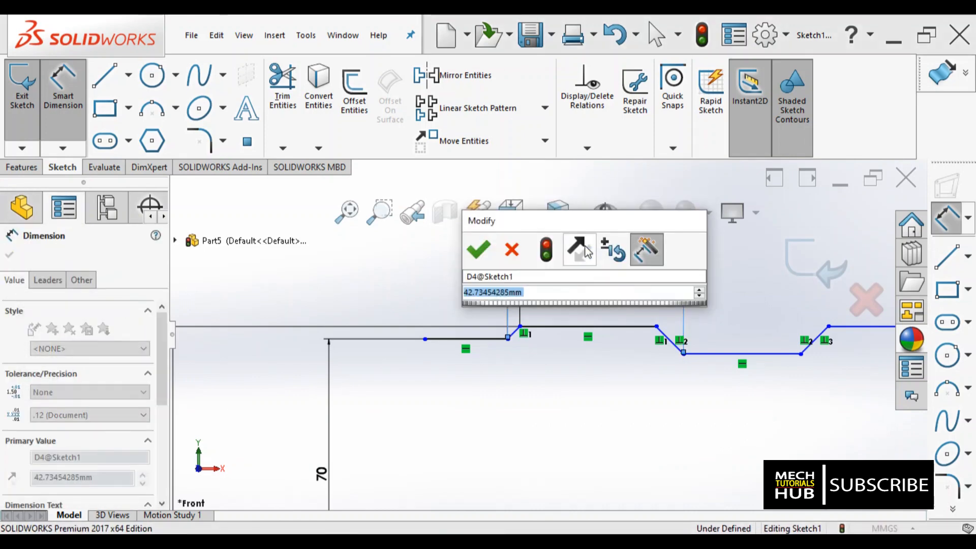
key("Return")
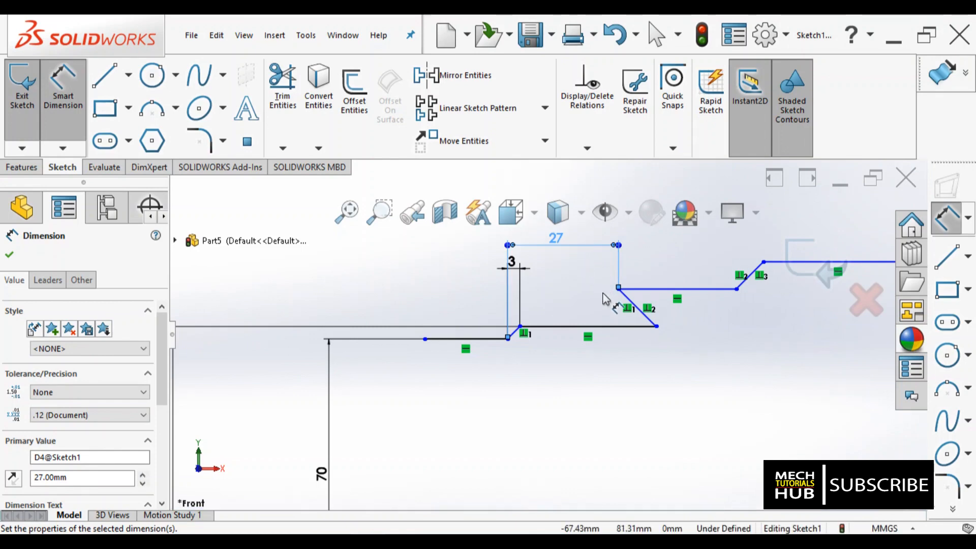
Step: Leave dimensioning and undo the 27 mm dimension together with the width last set on the first raised land's leading slanted line
key("Escape")
key("ctrl+z")
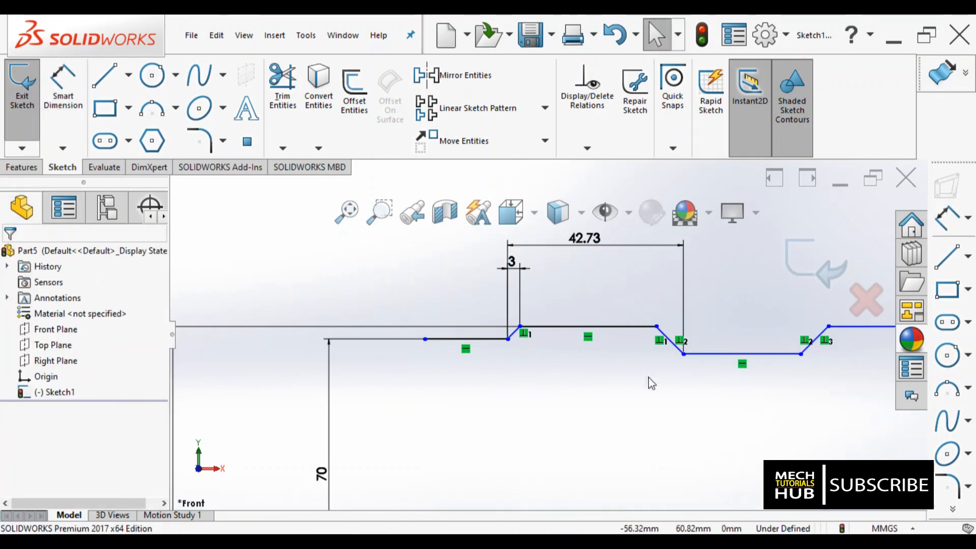
scroll(637, 374, "up", 1)
scroll(638, 373, "down", 1)
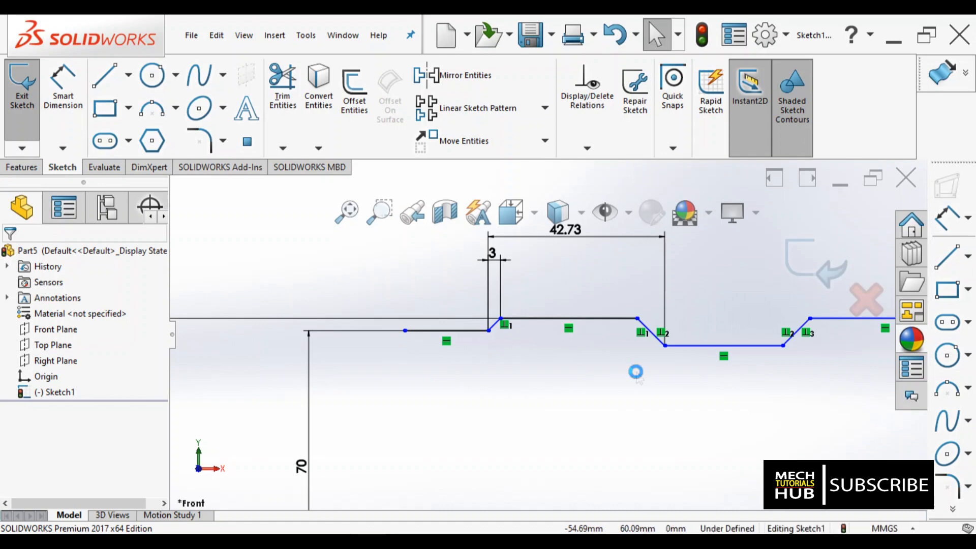
key("ctrl+z")
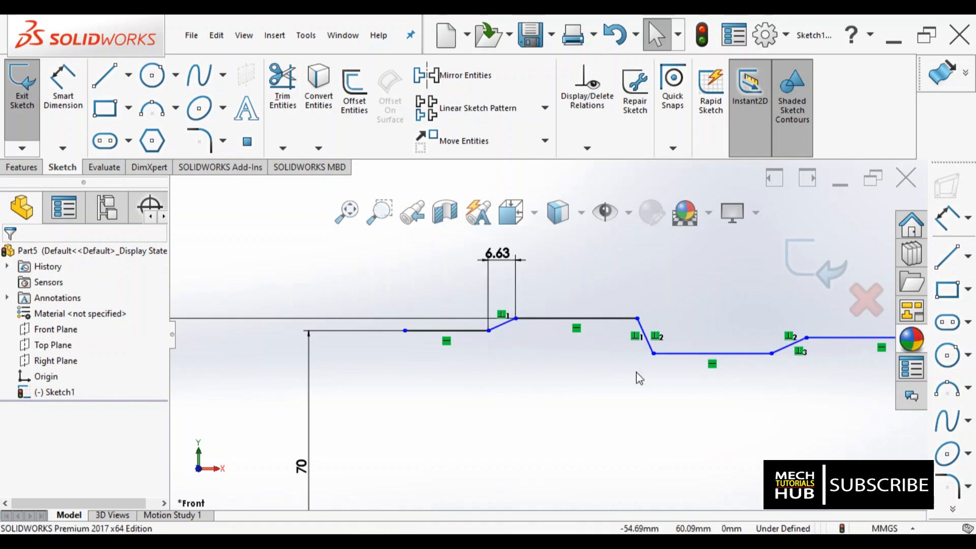
Step: Set the horizontal width of the first raised land's leading slanted line to 3 mm
double_click(497, 253)
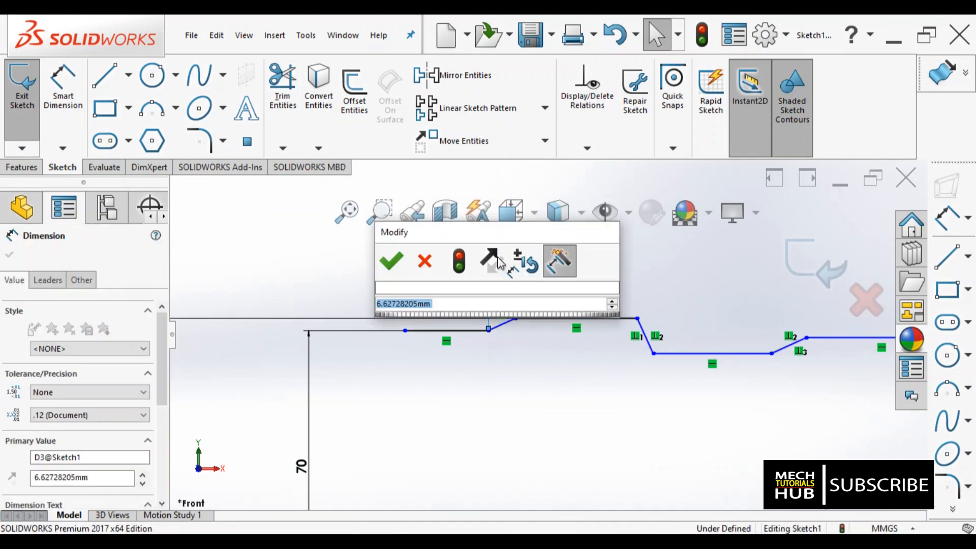
type("6")
key("Return")
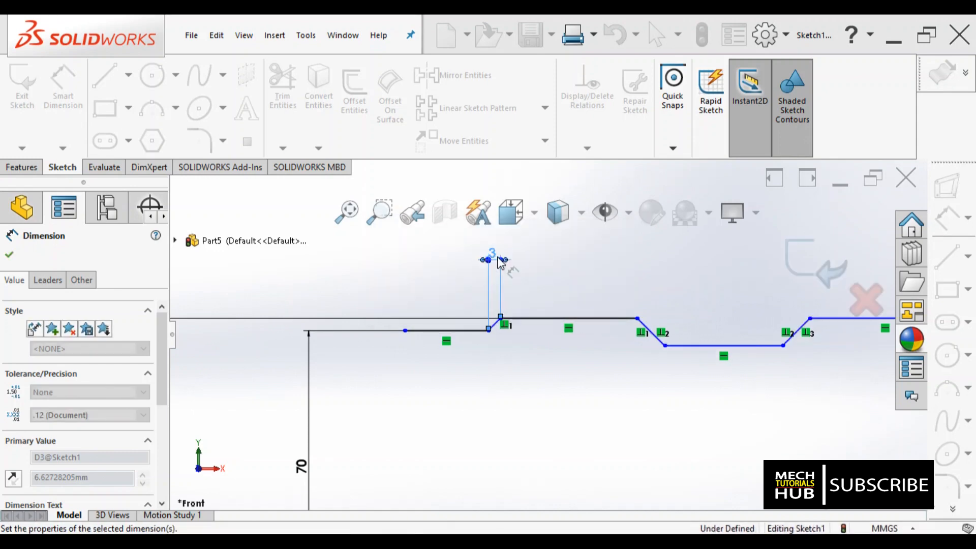
Step: Check the revolving centre drawing in Photos and dimension the profile's first horizontal line as 12 mm long
scroll(612, 355, "up", 3)
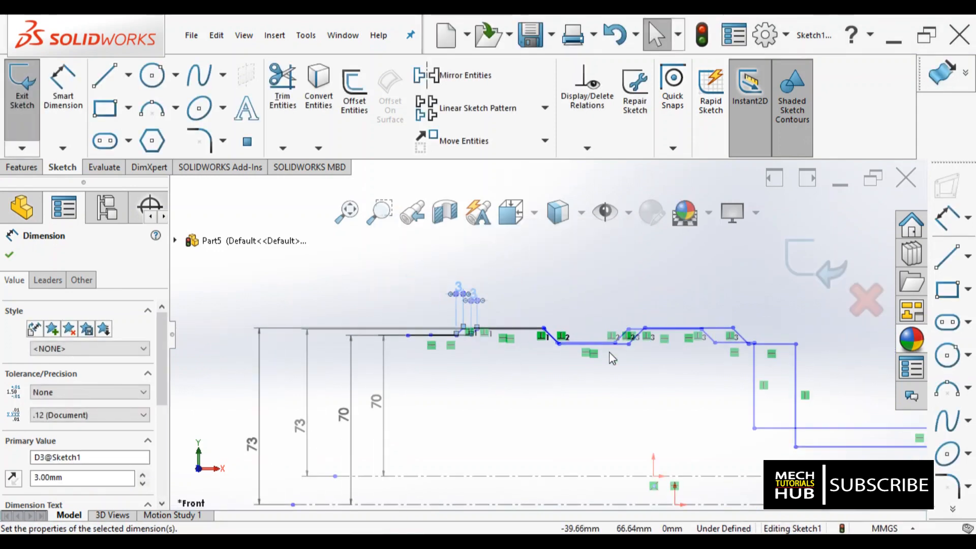
scroll(558, 346, "down", 2)
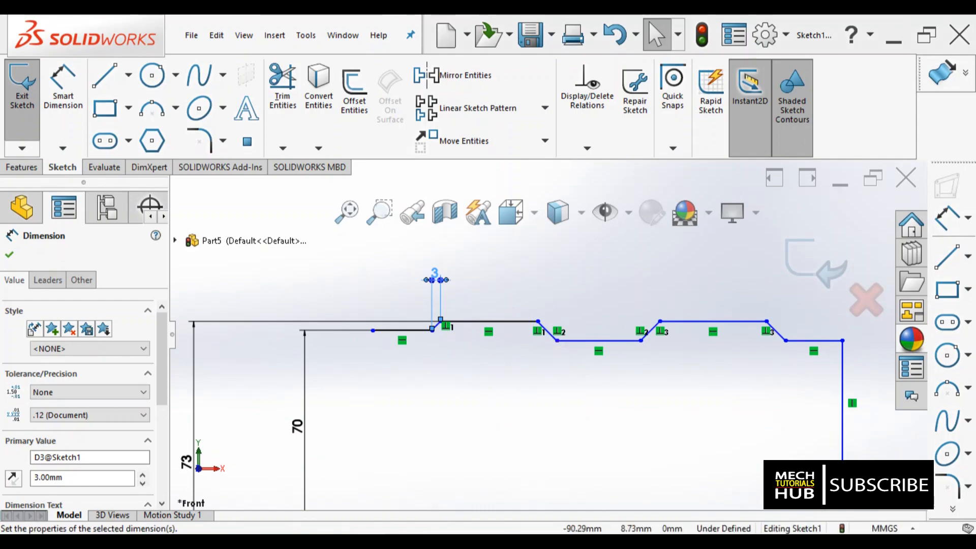
left_click(351, 542)
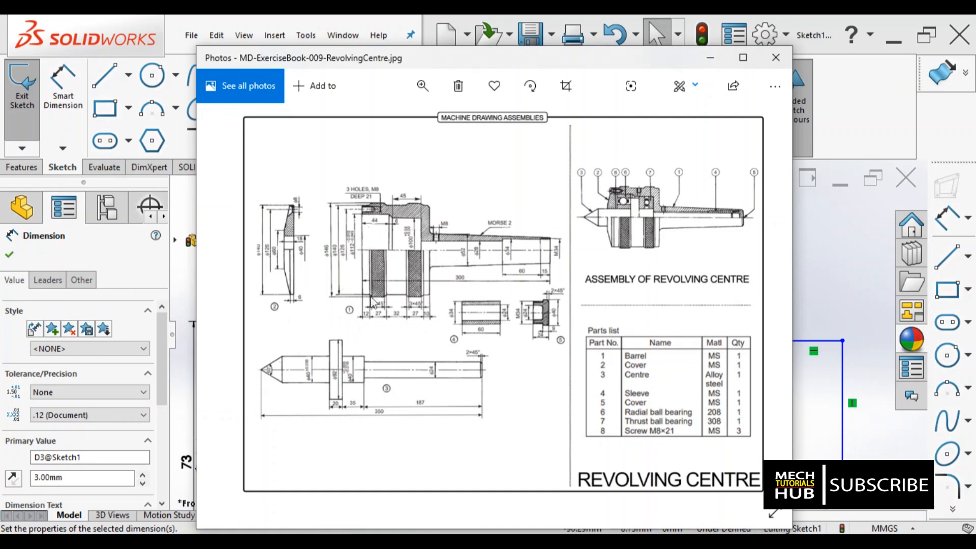
left_click(321, 543)
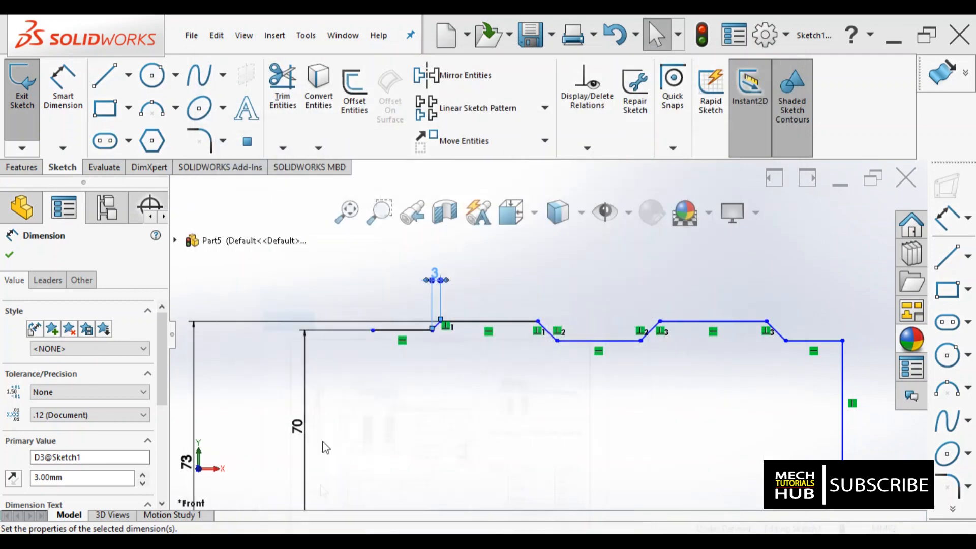
left_click(63, 84)
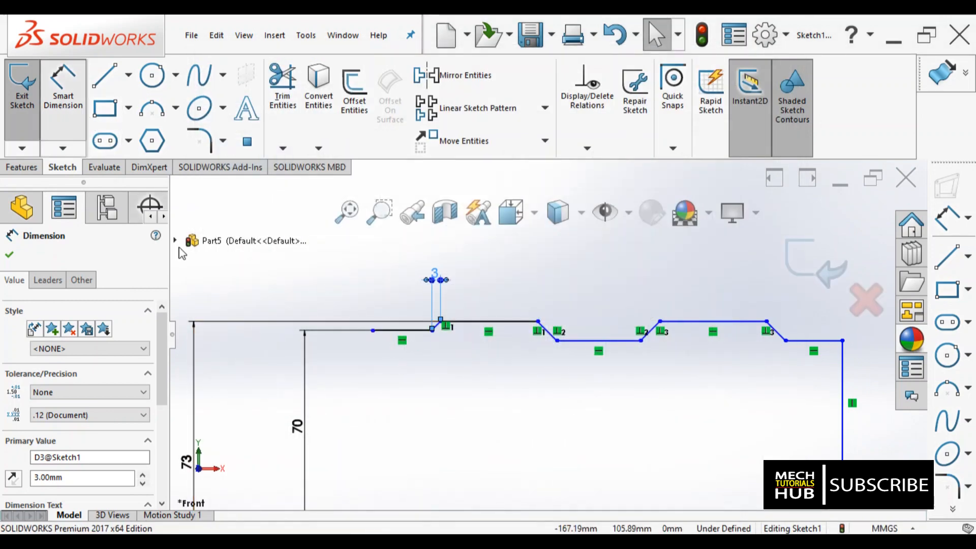
left_click(392, 331)
left_click(386, 298)
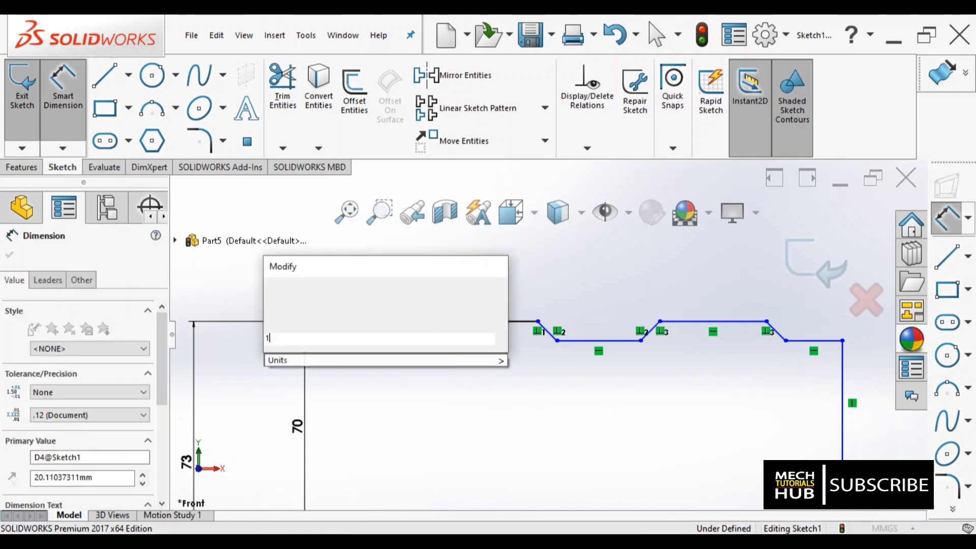
type("12")
key("Return")
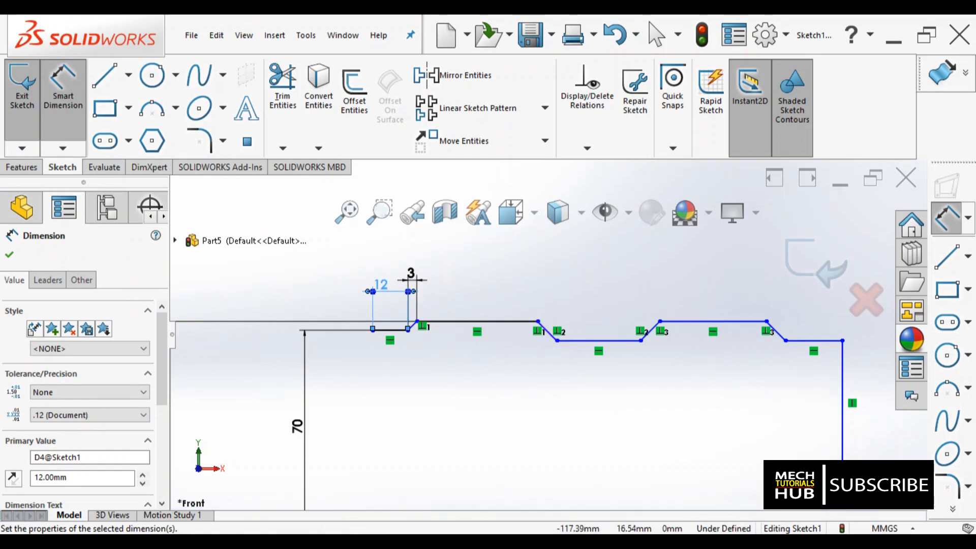
Step: Check the drawing in Photos and dimension the first raised land's horizontal line as 21 mm long
left_click(364, 544)
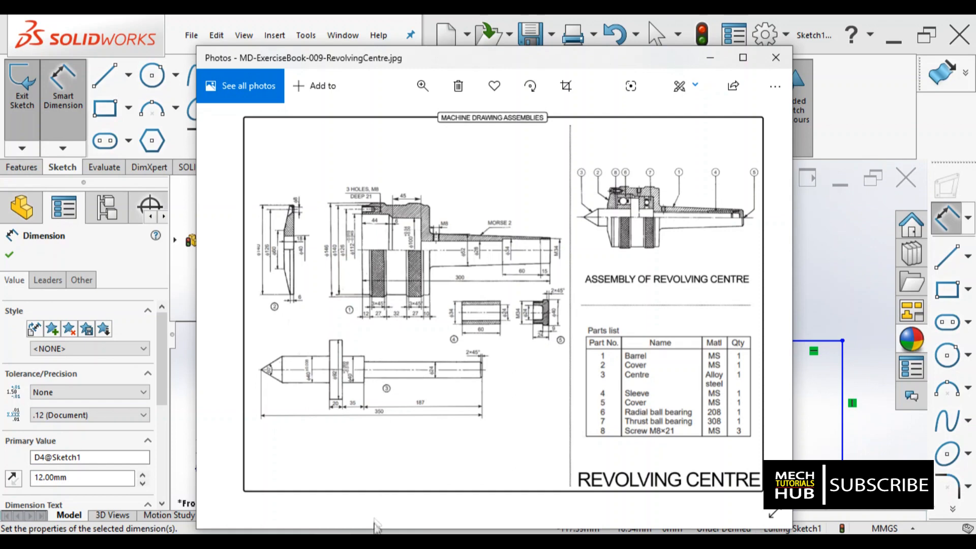
left_click(337, 539)
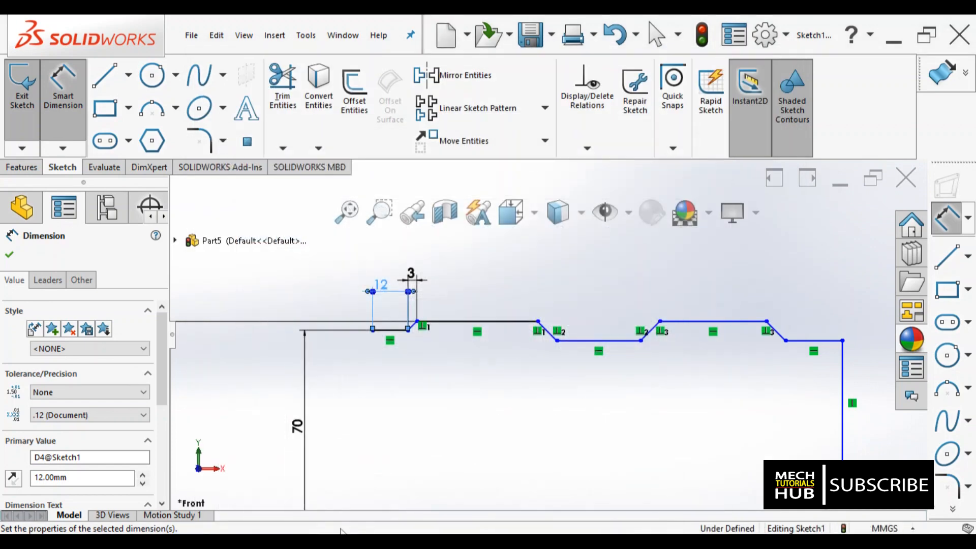
left_click(487, 322)
left_click(485, 290)
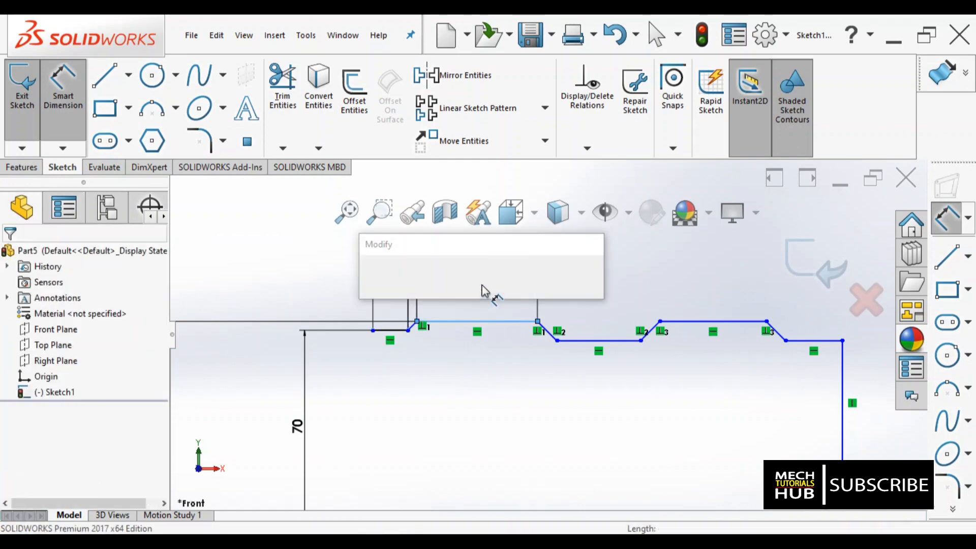
type("21")
key("Return")
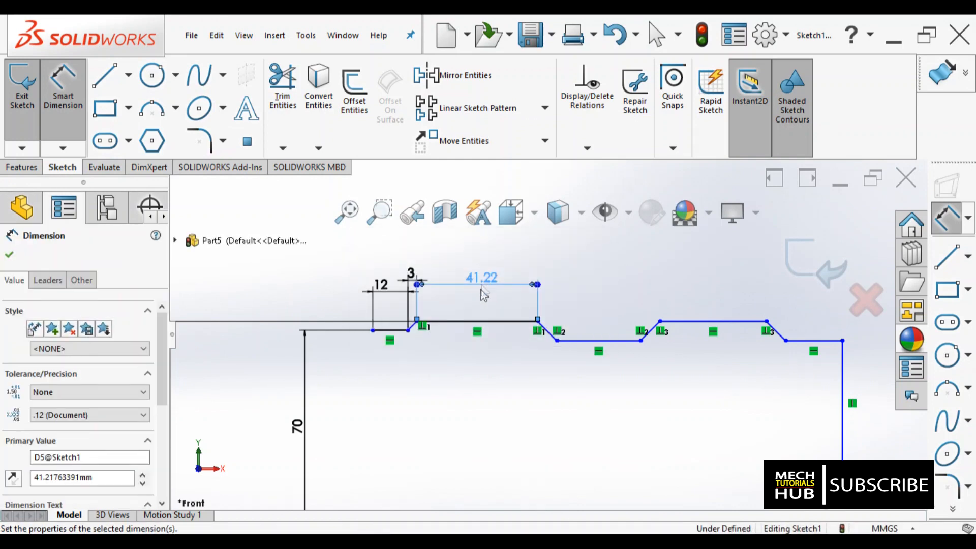
Step: Dimension the horizontal width of the first raised land's trailing slanted line as 3 mm
scroll(475, 355, "down", 5)
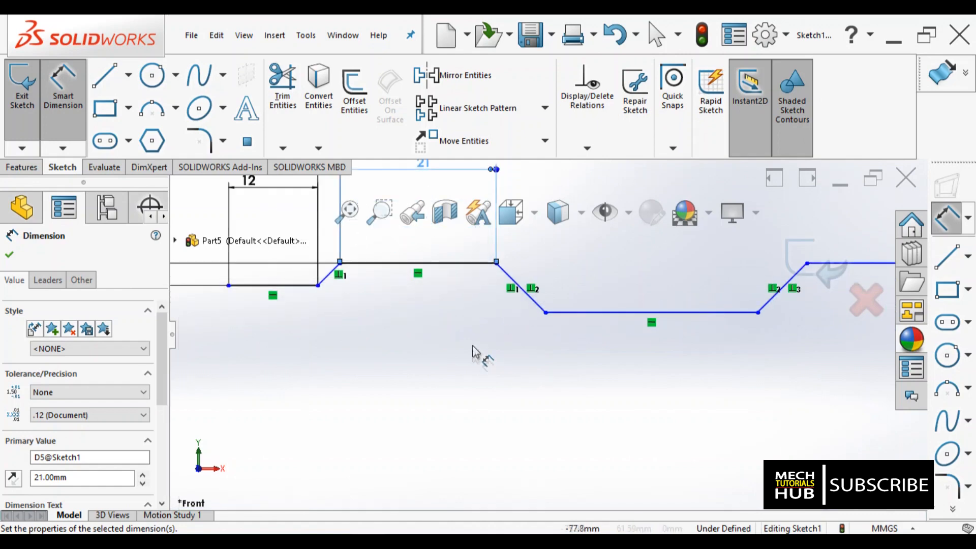
scroll(500, 369, "up", 3)
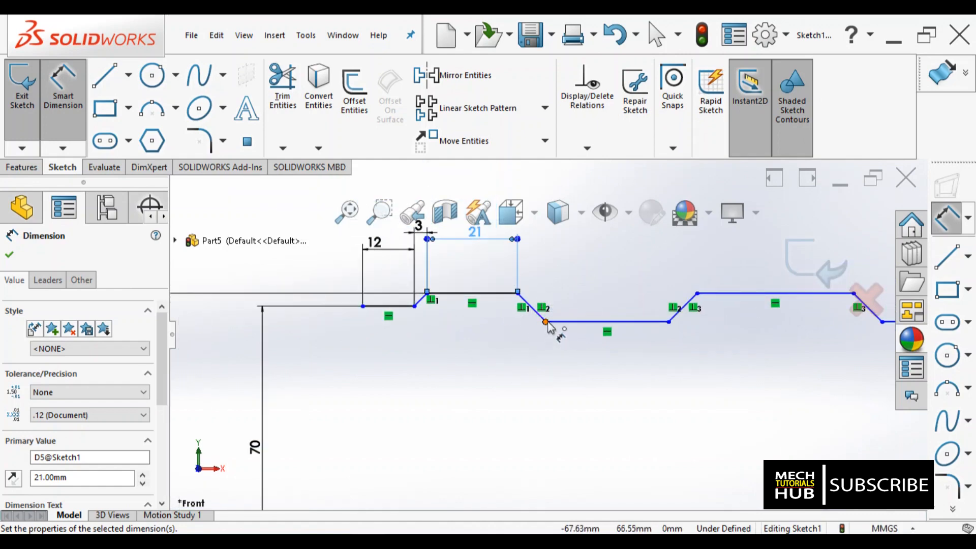
left_click(518, 292)
left_click(545, 322)
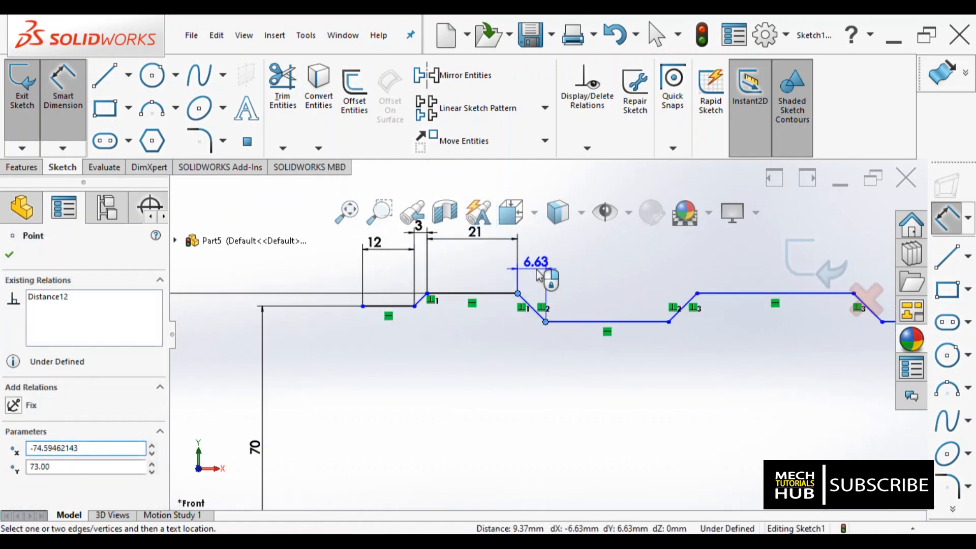
left_click(535, 274)
type("3")
key("Return")
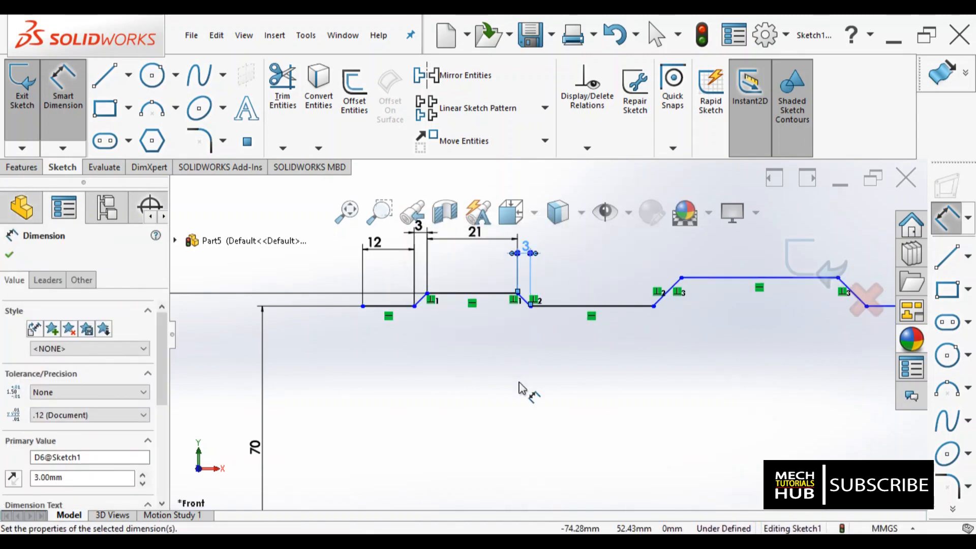
Step: Check the drawing in Photos and dimension the horizontal line of the recess between the two raised lands as 32 mm long
scroll(537, 342, "up", 3)
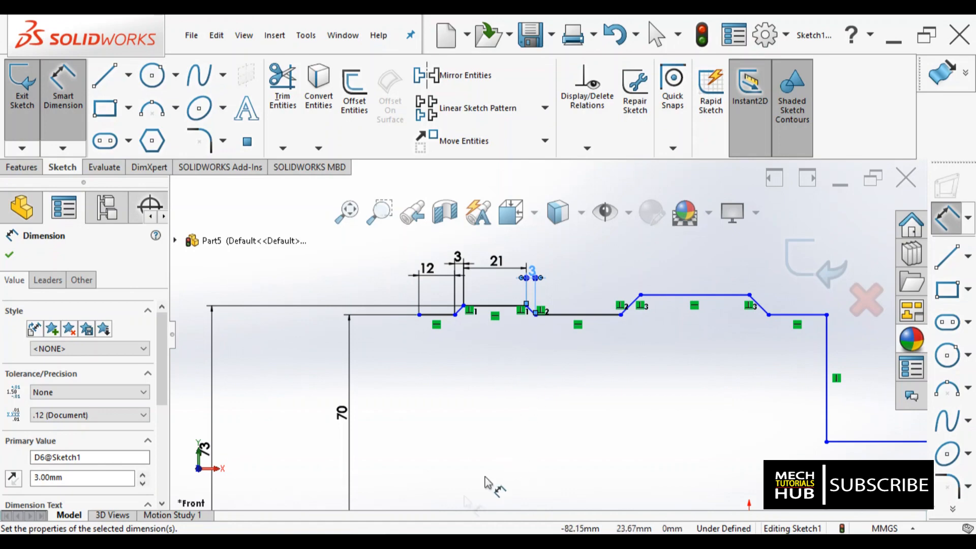
left_click(402, 541)
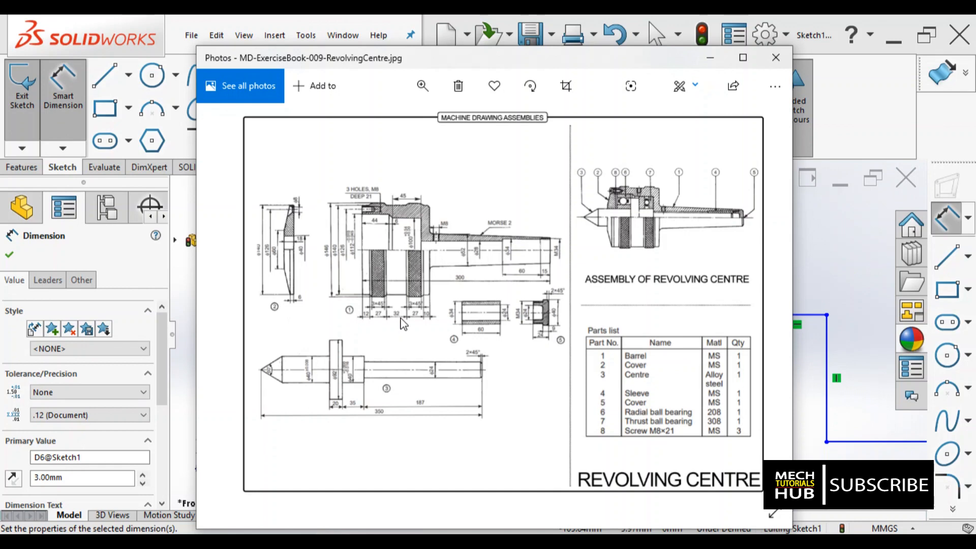
key("alt+Tab")
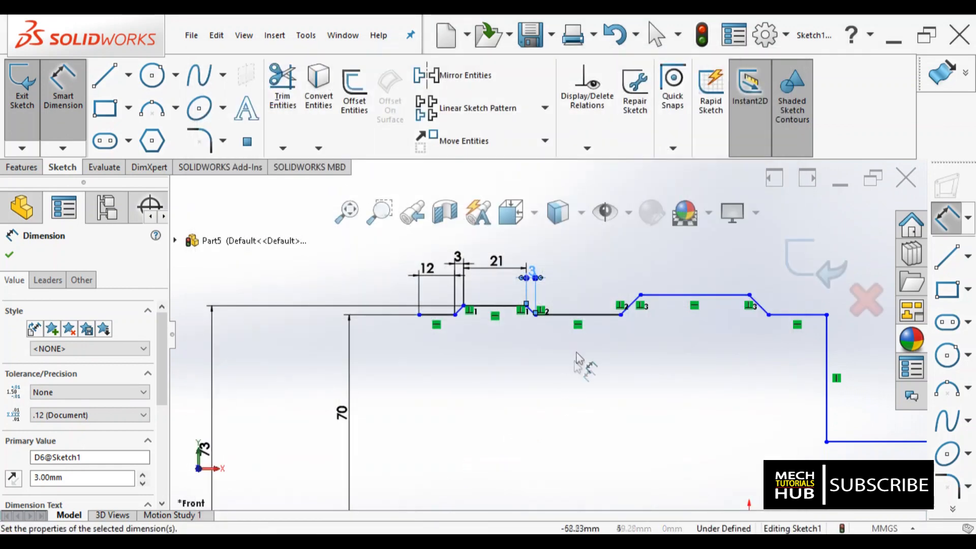
left_click(579, 324)
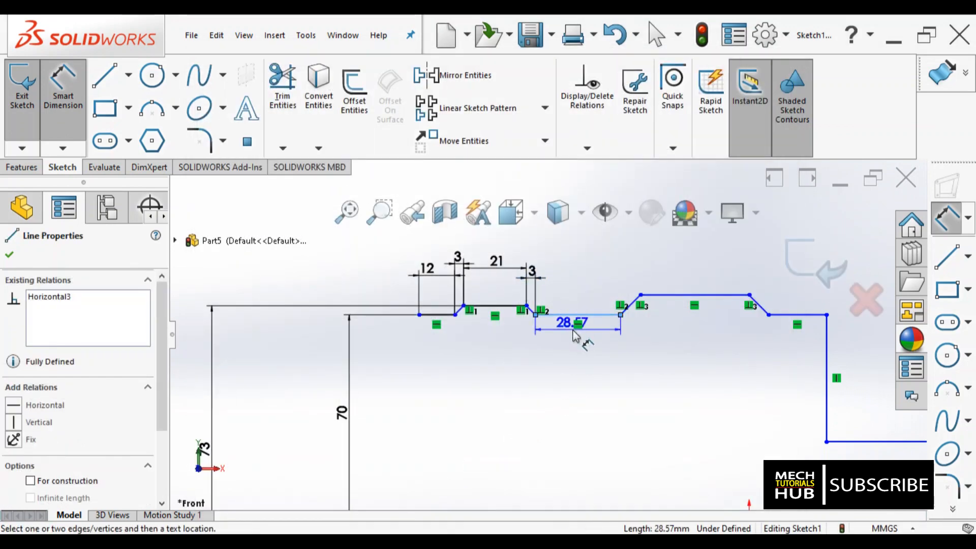
left_click(570, 291)
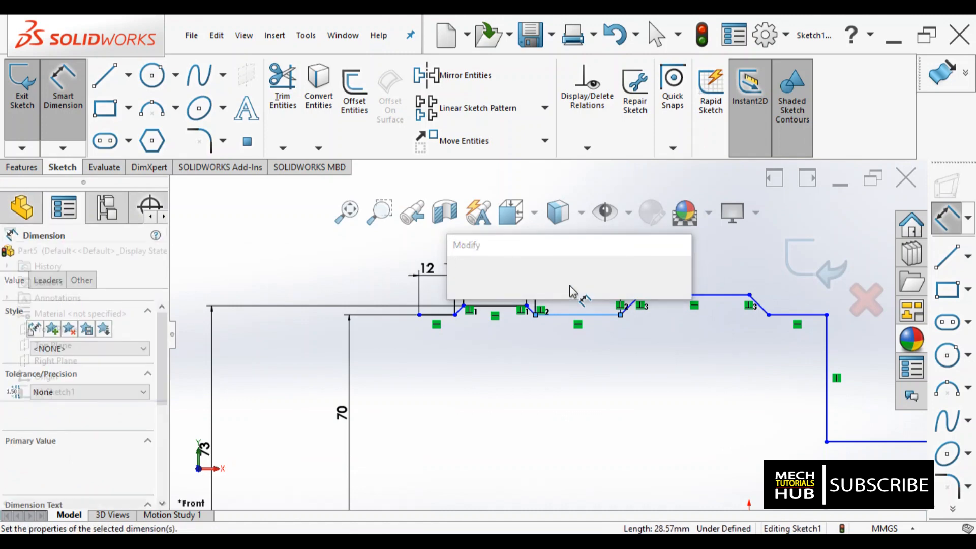
type("32")
key("Return")
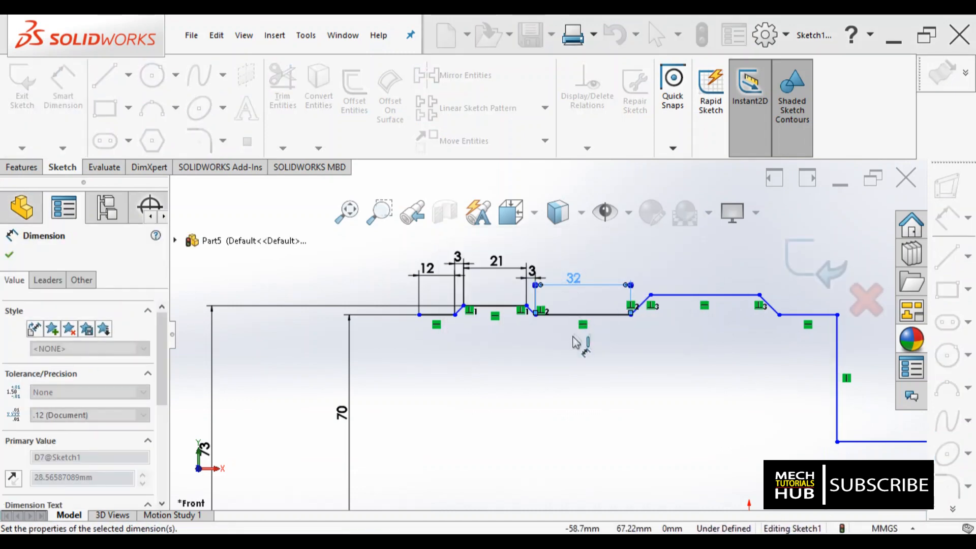
Step: Dimension the horizontal width of the second raised land's leading slanted line as 3 mm
scroll(574, 342, "up", 3)
scroll(610, 310, "down", 5)
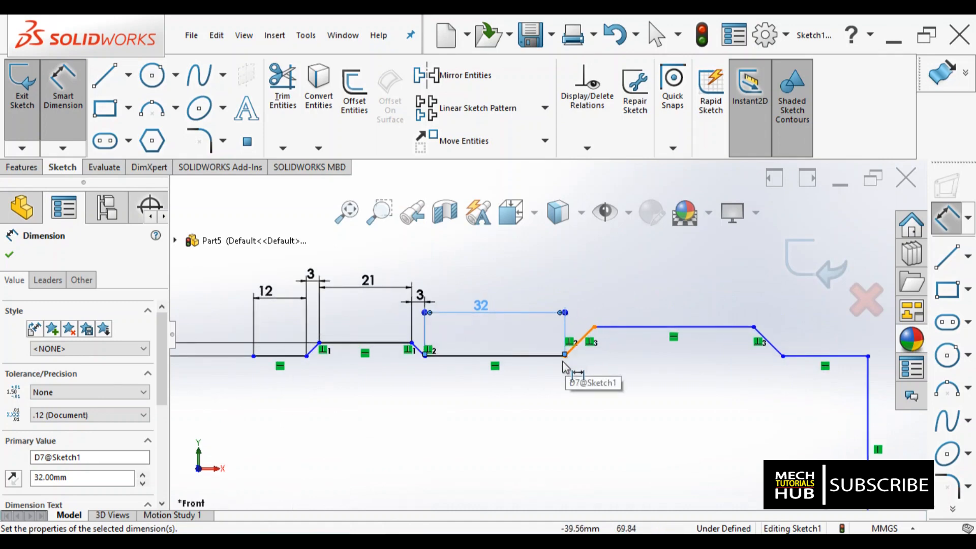
scroll(577, 374, "down", 4)
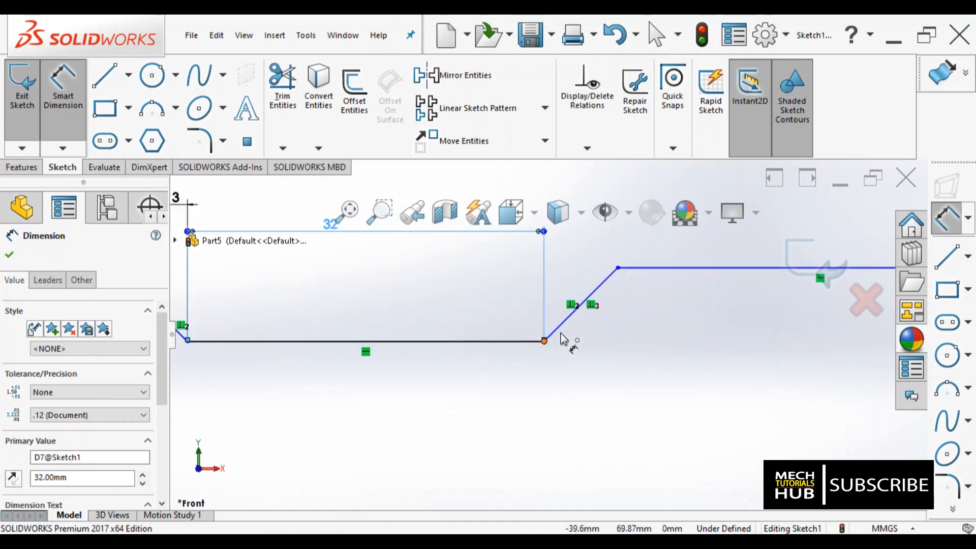
left_click(617, 268)
left_click(617, 268)
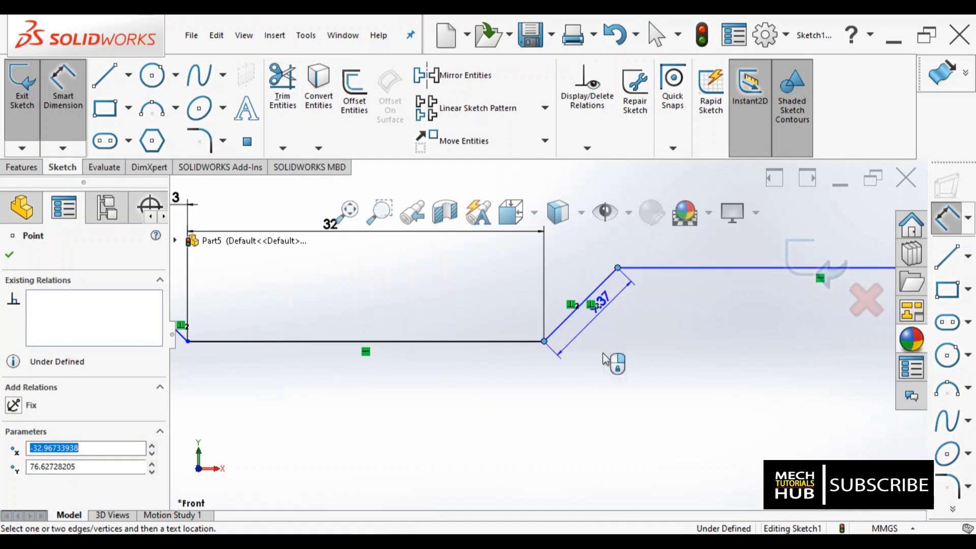
scroll(547, 336, "up", 2)
left_click(584, 258)
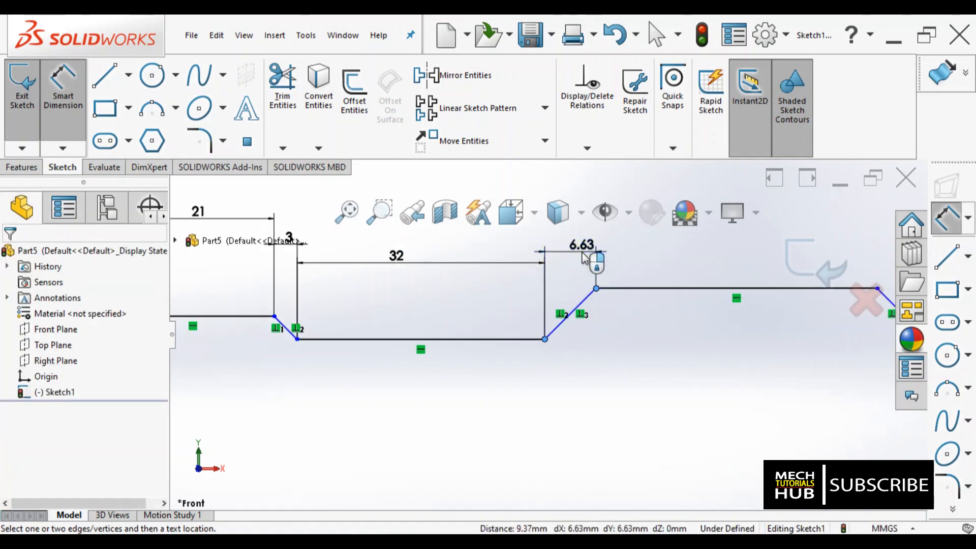
type("8@Sketch1")
key("Return")
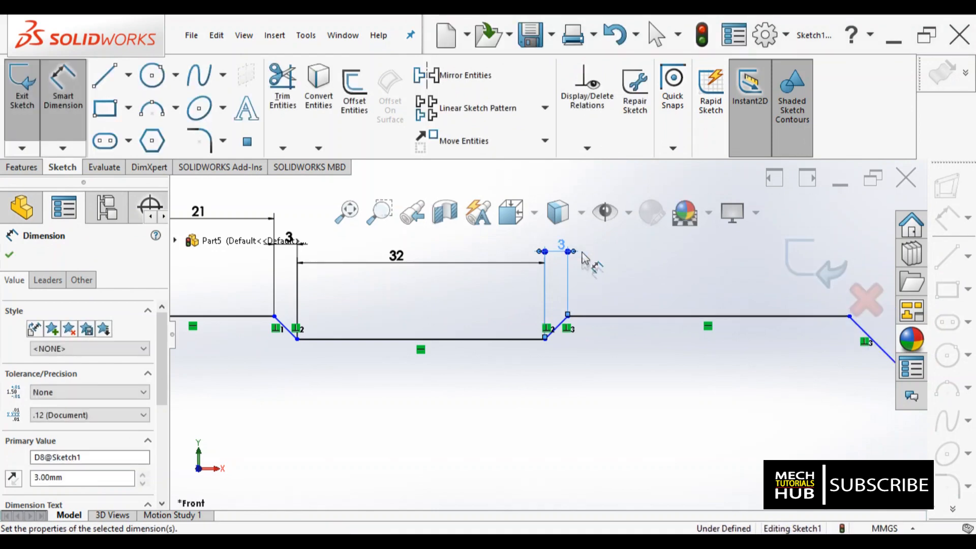
Step: Dimension the second raised land's horizontal line as 21 mm long
scroll(594, 371, "up", 2)
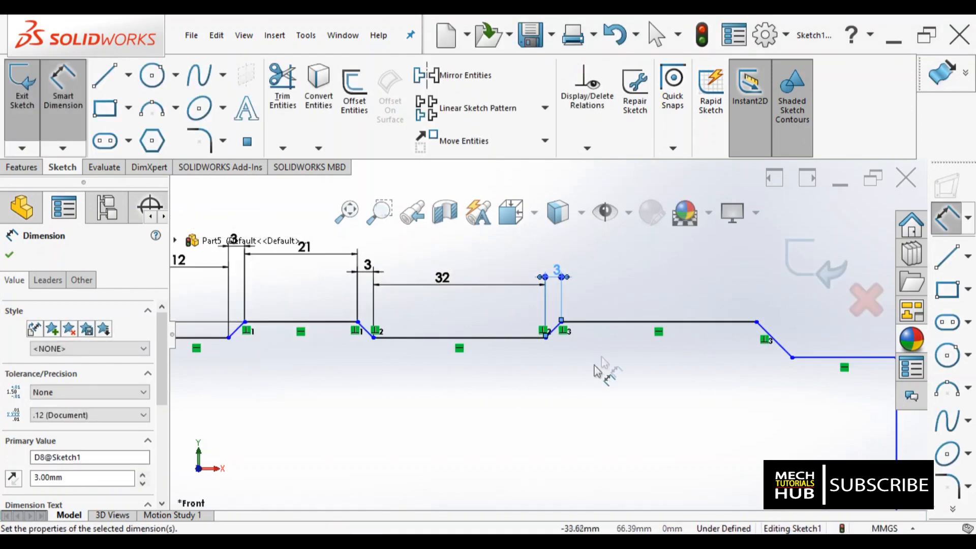
left_click(648, 308)
left_click(646, 303)
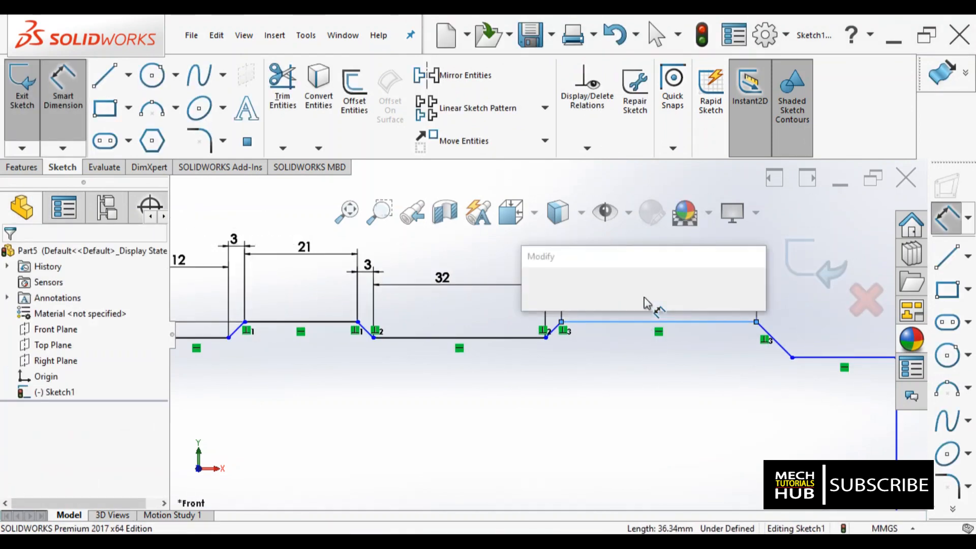
type("21")
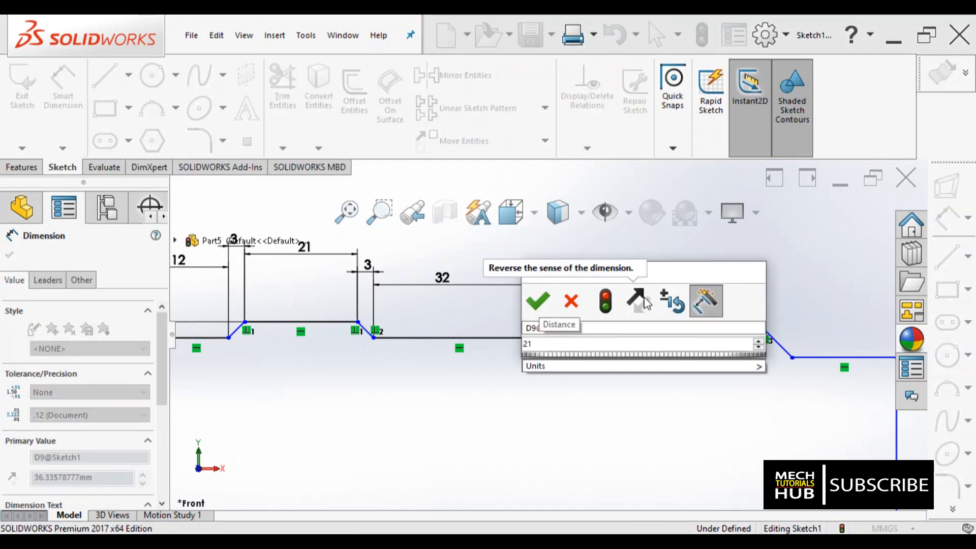
key("Return")
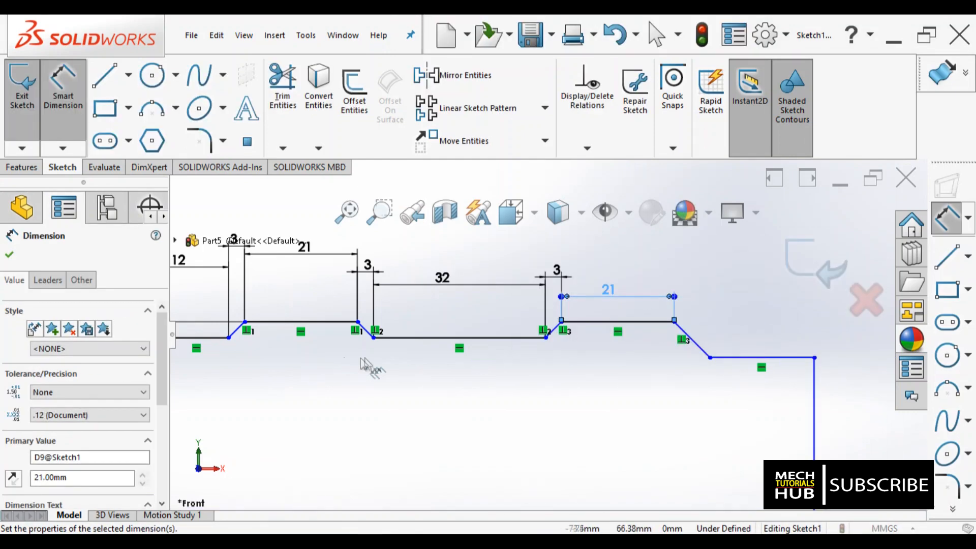
Step: Dimension the horizontal width of the second raised land's trailing slanted line as 3 mm
scroll(365, 358, "up", 2)
left_click(336, 332)
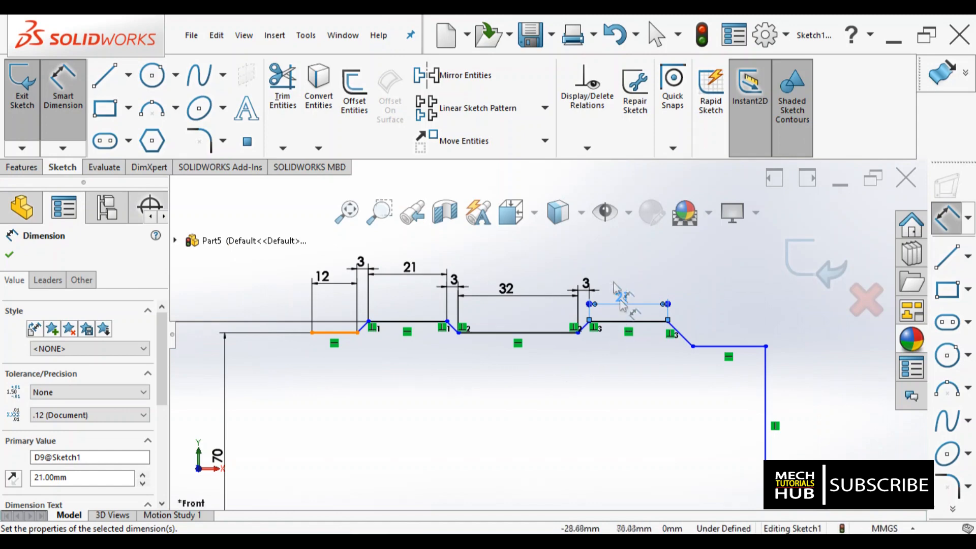
left_click(692, 346)
left_click(667, 320)
left_click(682, 277)
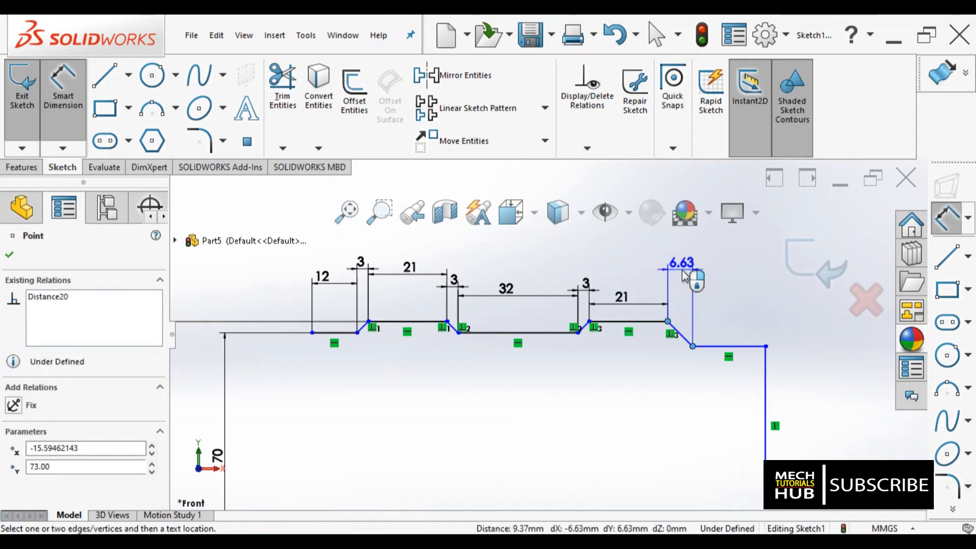
type("3")
key("Return")
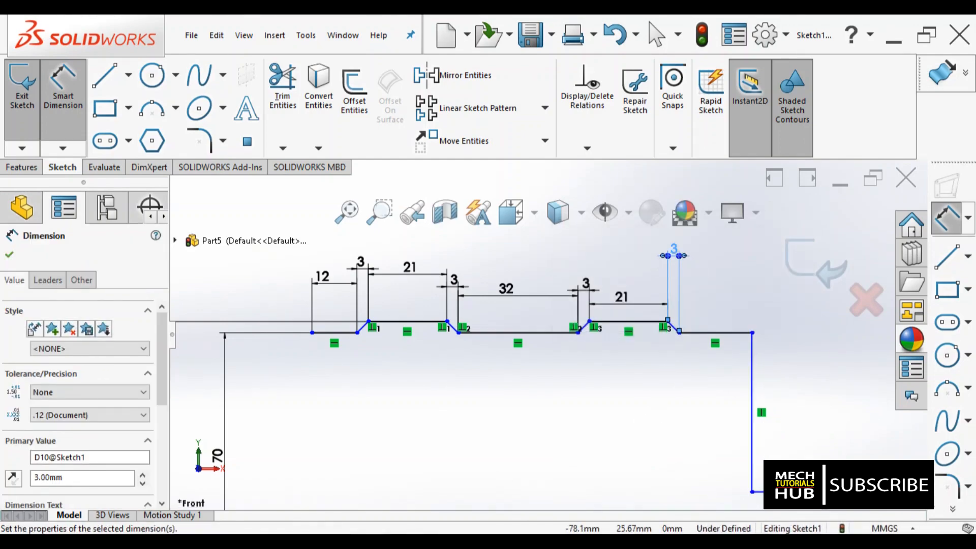
Step: Check the drawing in Photos and dimension the short horizontal line after the second raised land as 10 mm long
left_click(375, 540)
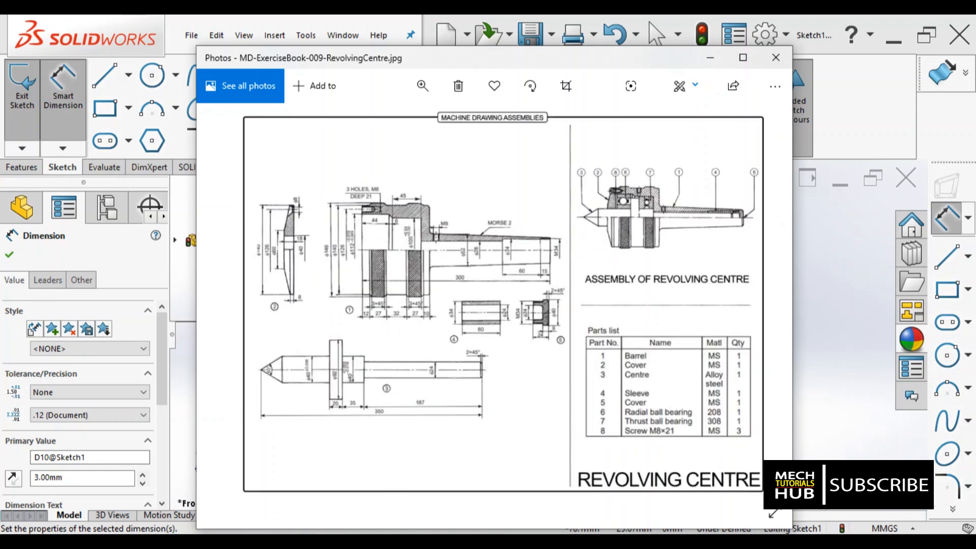
key("Right")
key("Right")
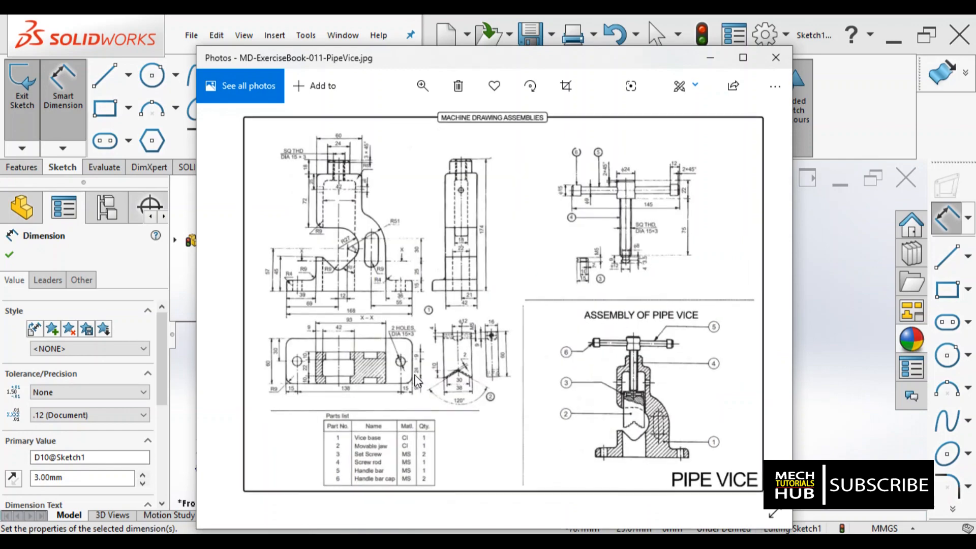
key("Left")
key("Left")
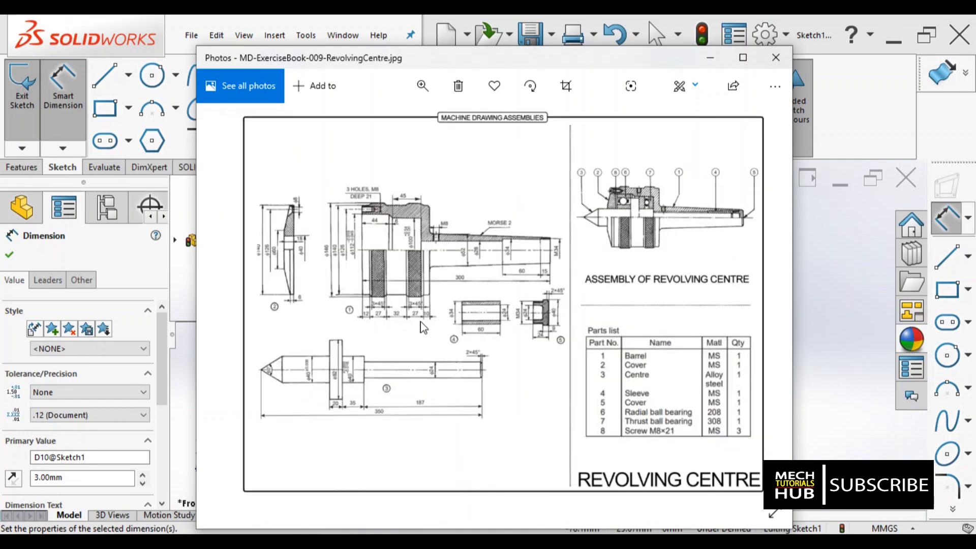
key("alt+Tab")
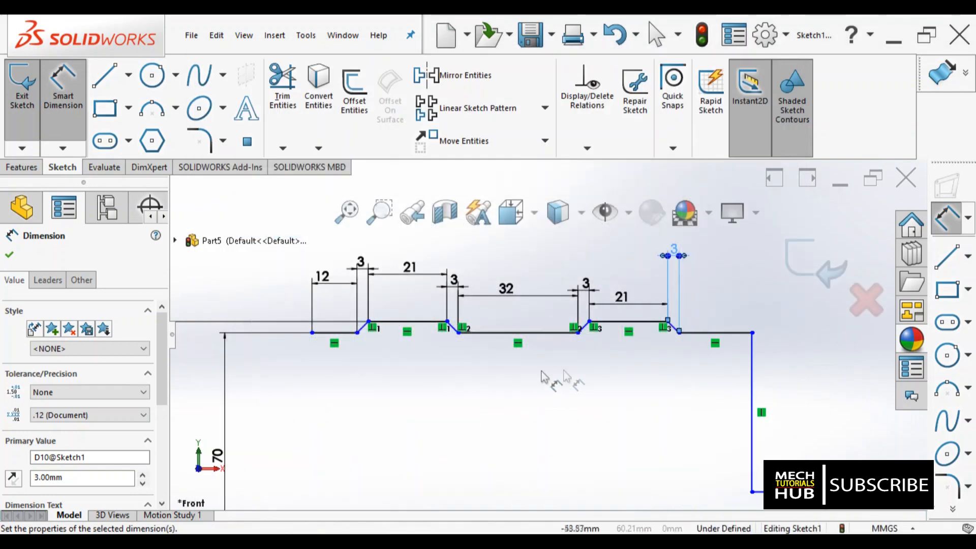
left_click(720, 337)
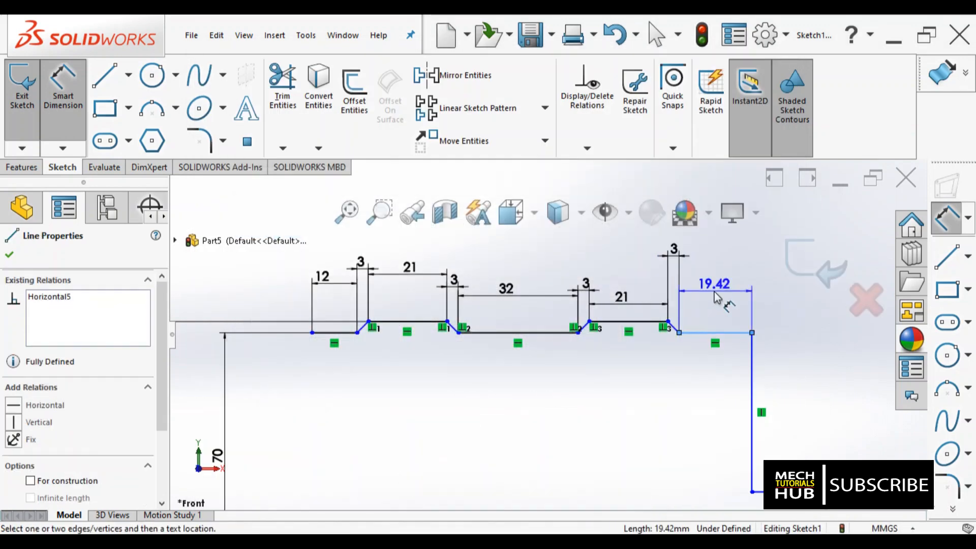
left_click(715, 298)
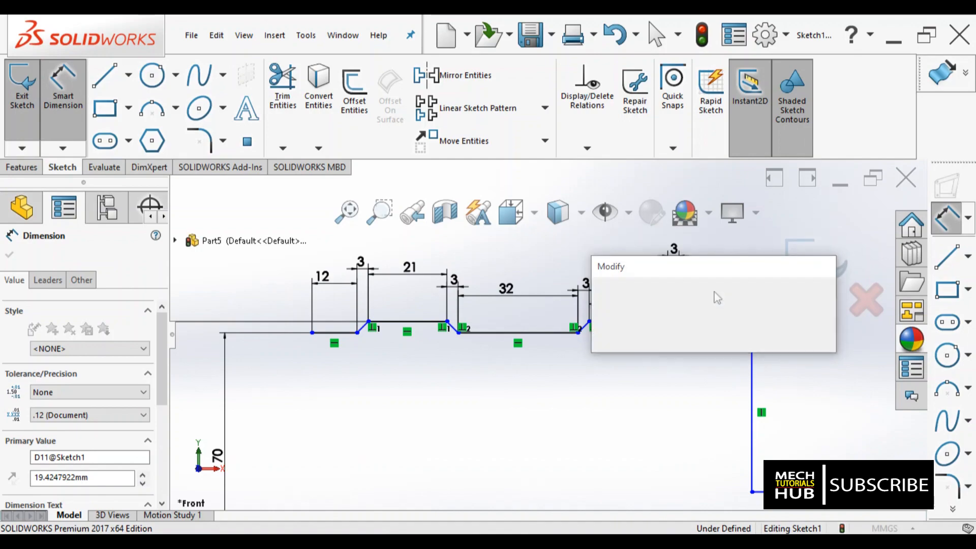
key("Return")
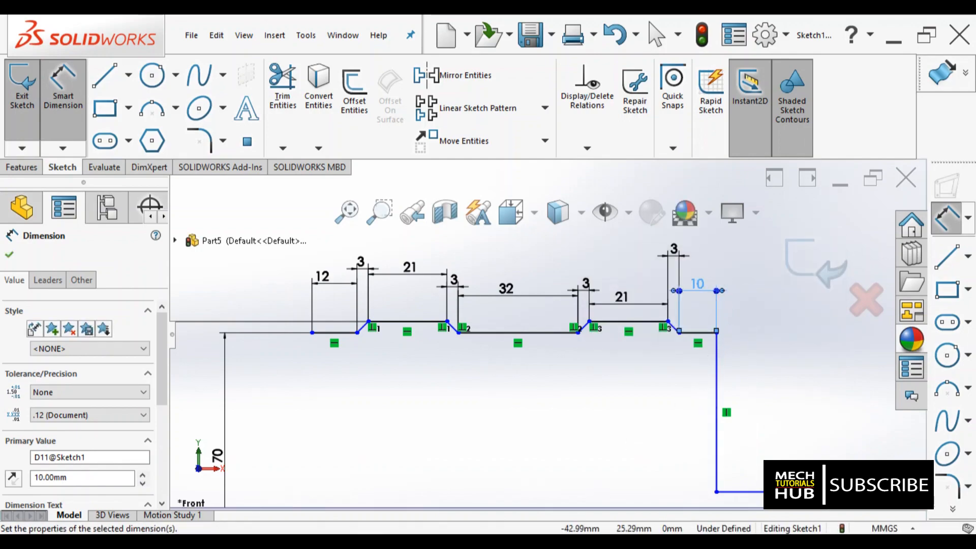
Step: Check the drawing in Photos and dimension the long shank line's distance from the horizontal centreline as 26 mm
key("alt+Tab")
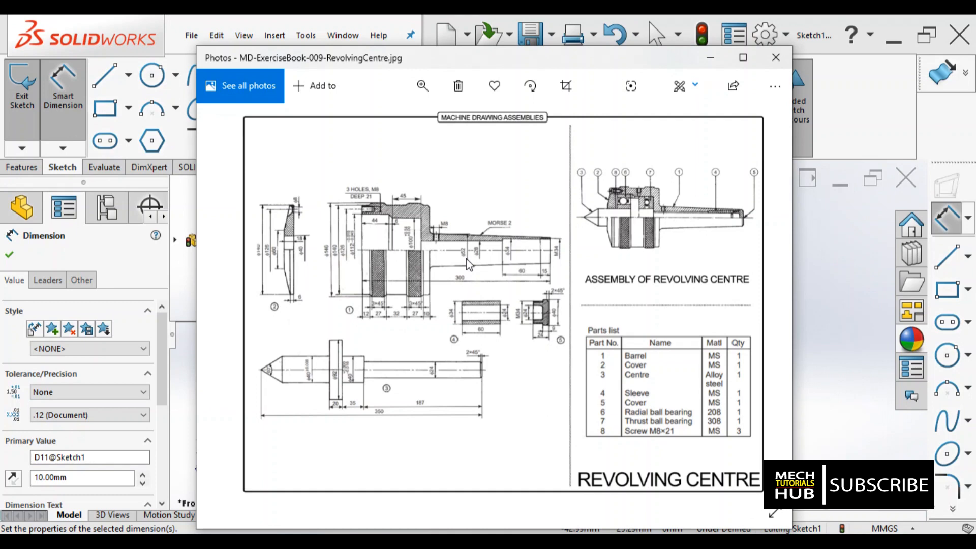
left_click(352, 540)
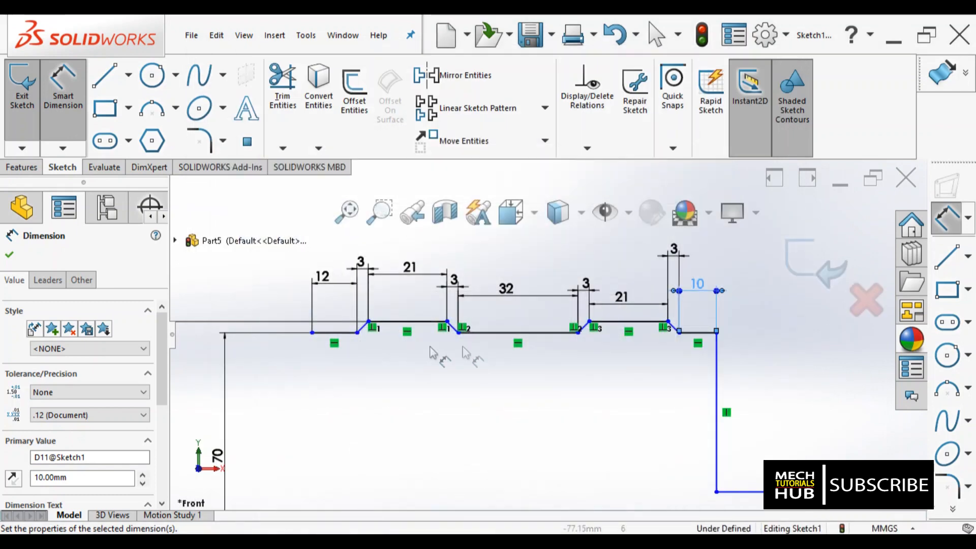
scroll(583, 383, "up", 5)
scroll(670, 414, "up", 3)
left_click(627, 444)
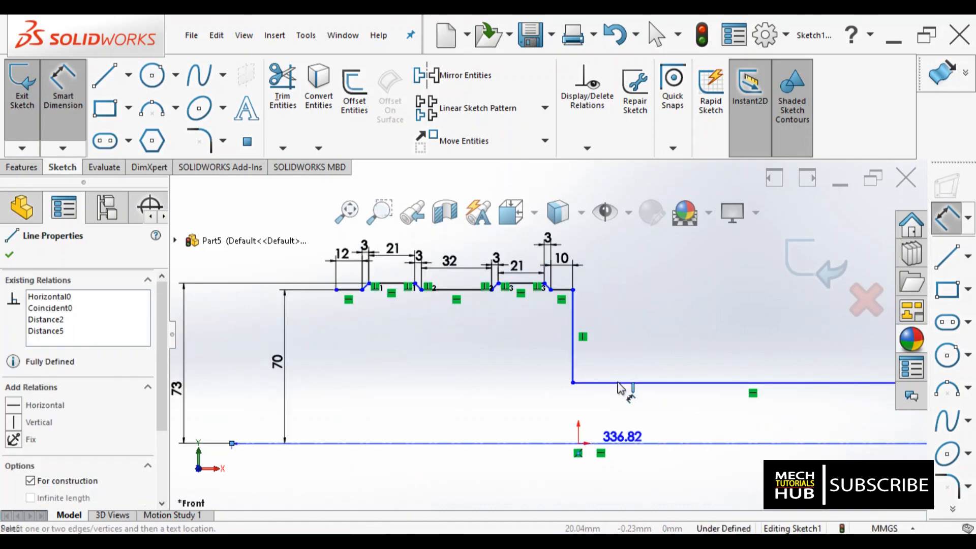
left_click(751, 382)
left_click(518, 402)
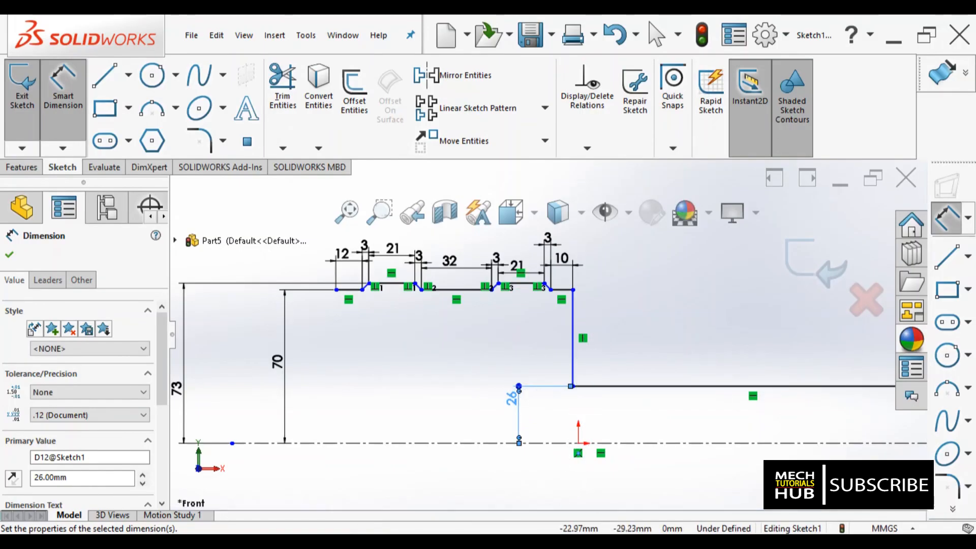
Step: Check the drawing in Photos and draw a vertical line joining the shank line's free end to the centreline
left_click(477, 541)
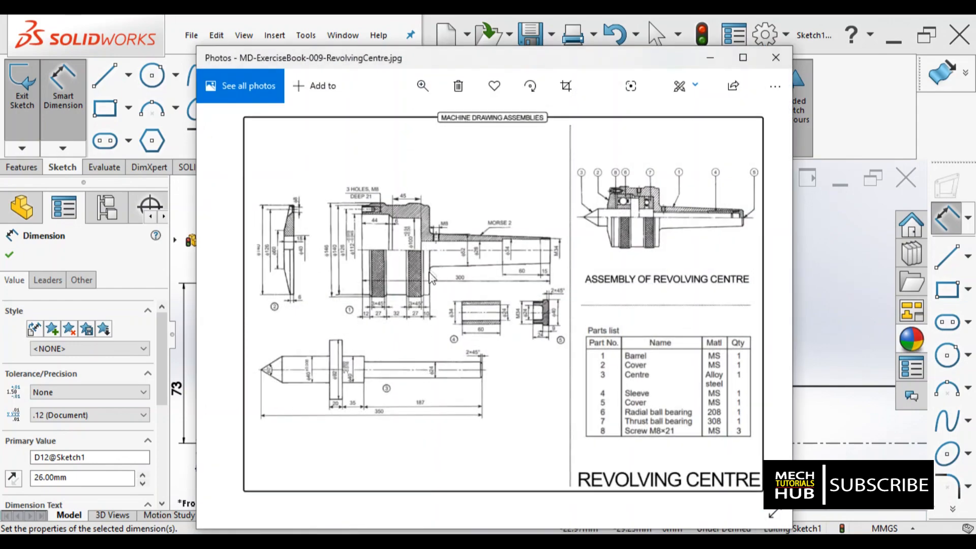
left_click(330, 540)
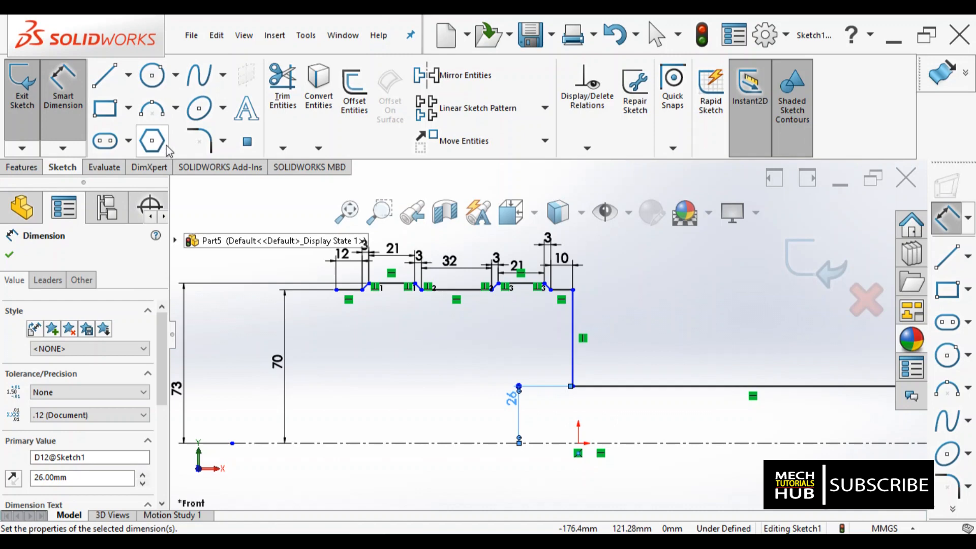
left_click(351, 541)
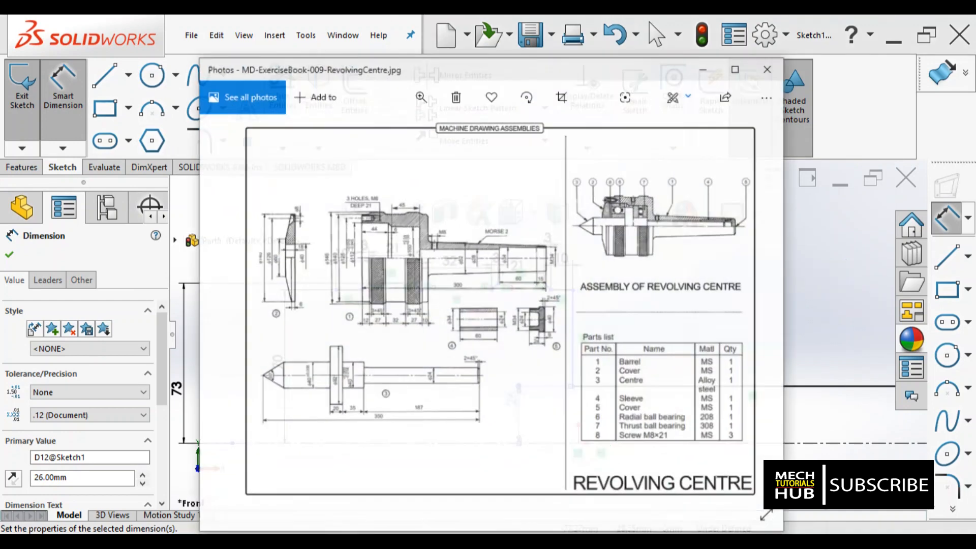
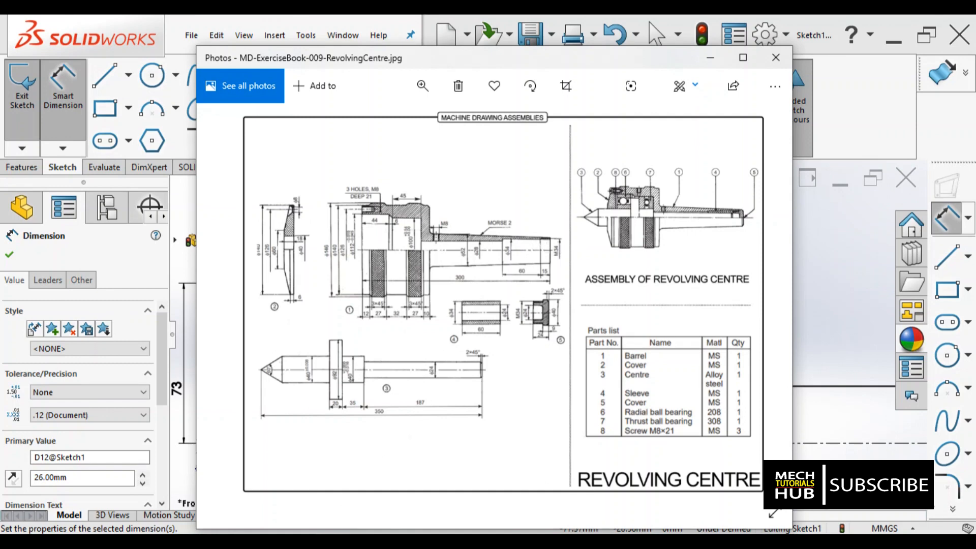
key("alt+Tab")
scroll(606, 356, "up", 4)
scroll(607, 355, "up", 2)
scroll(652, 353, "down", 3)
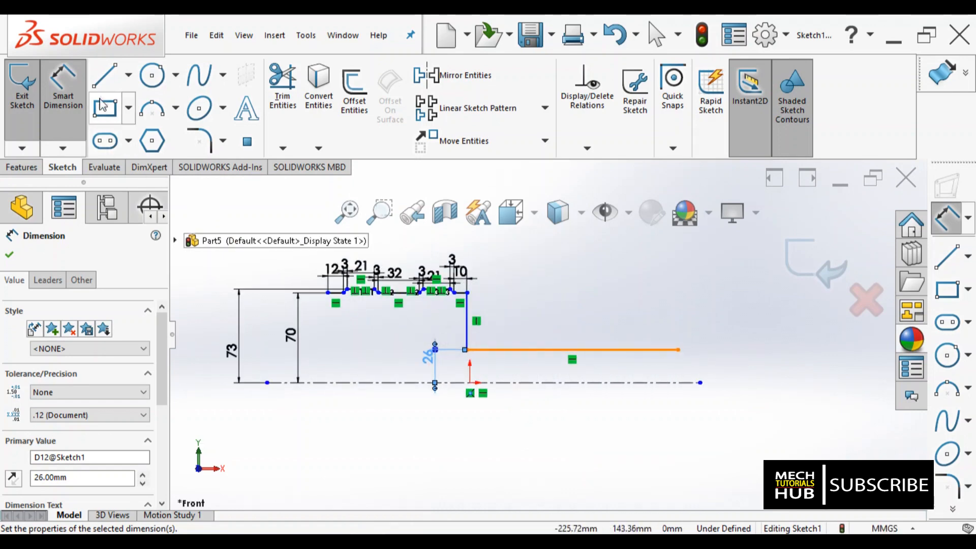
left_click(104, 76)
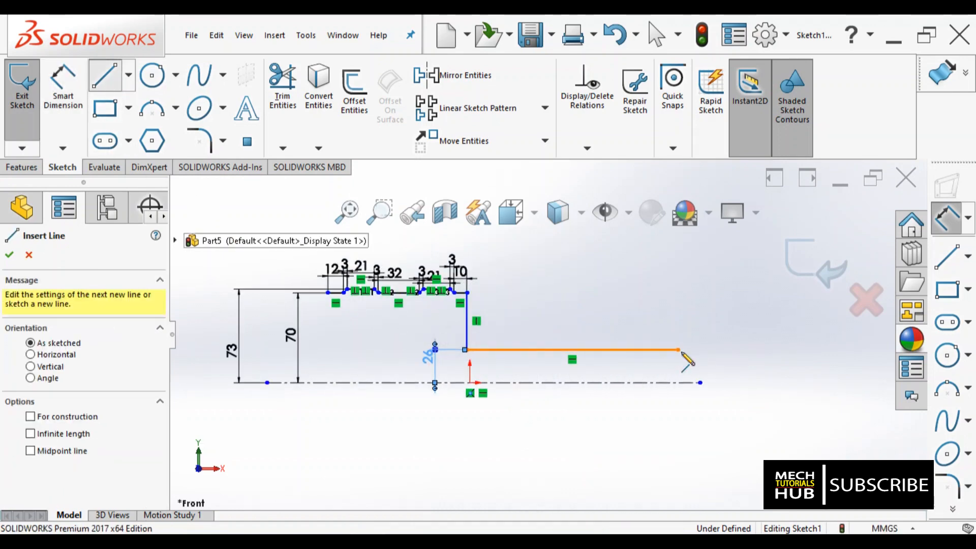
left_click(679, 382)
left_click(678, 350)
right_click(717, 320)
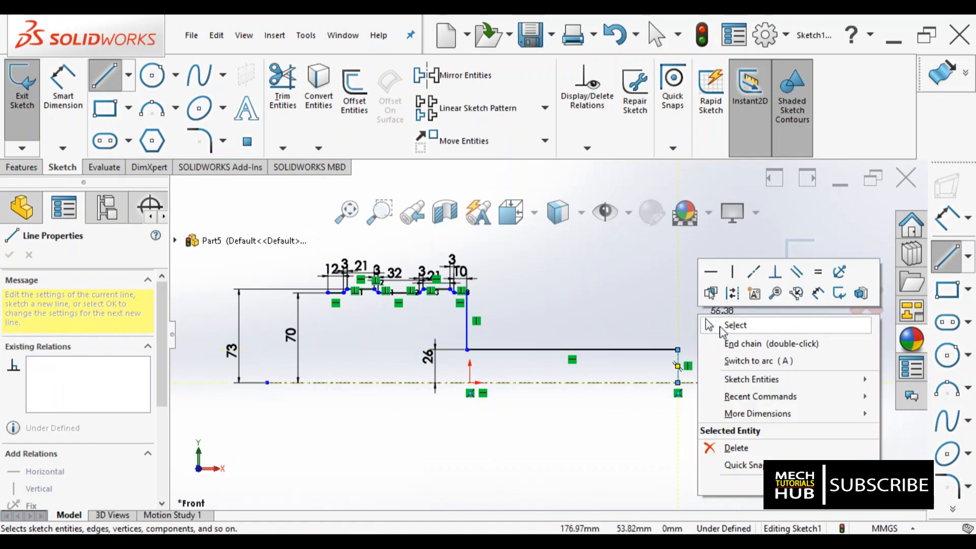
left_click(721, 328)
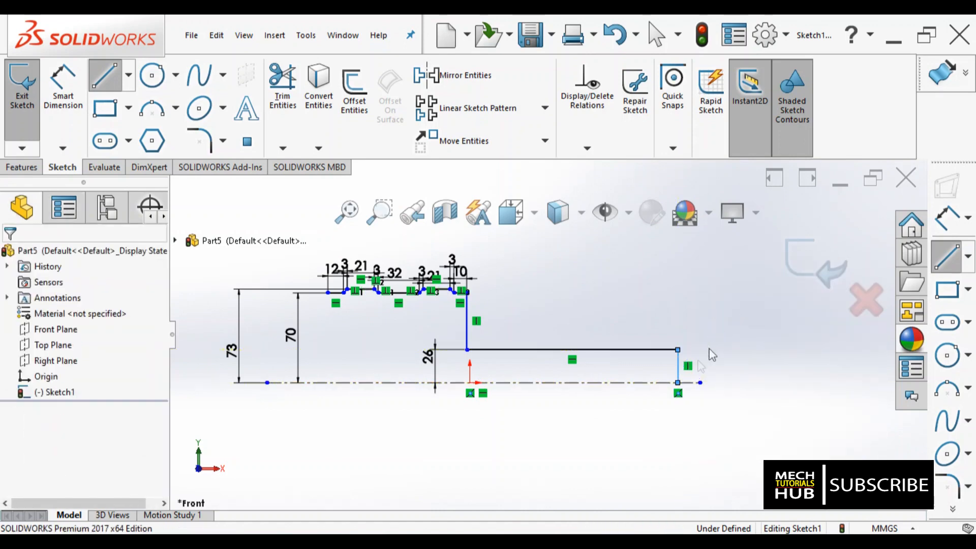
left_click(71, 91)
left_click(664, 382)
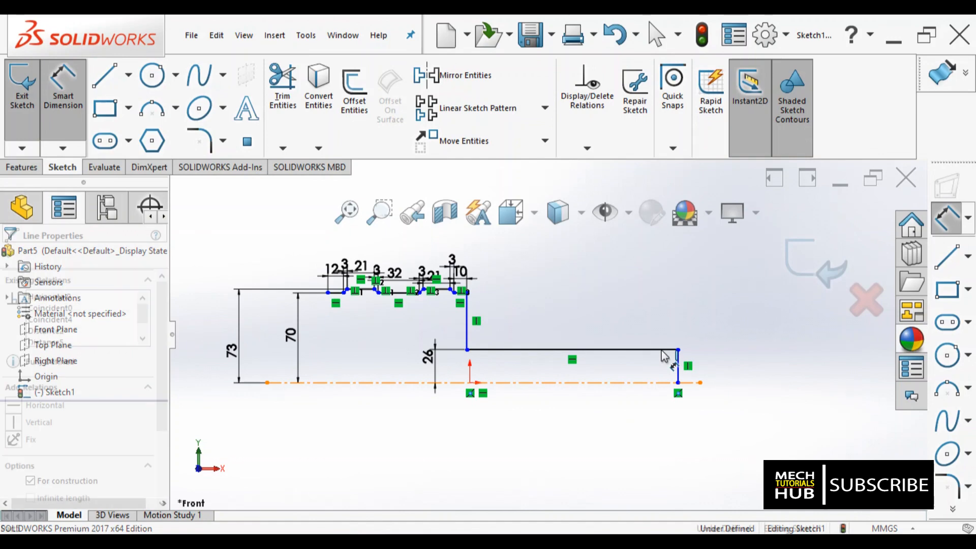
left_click(661, 350)
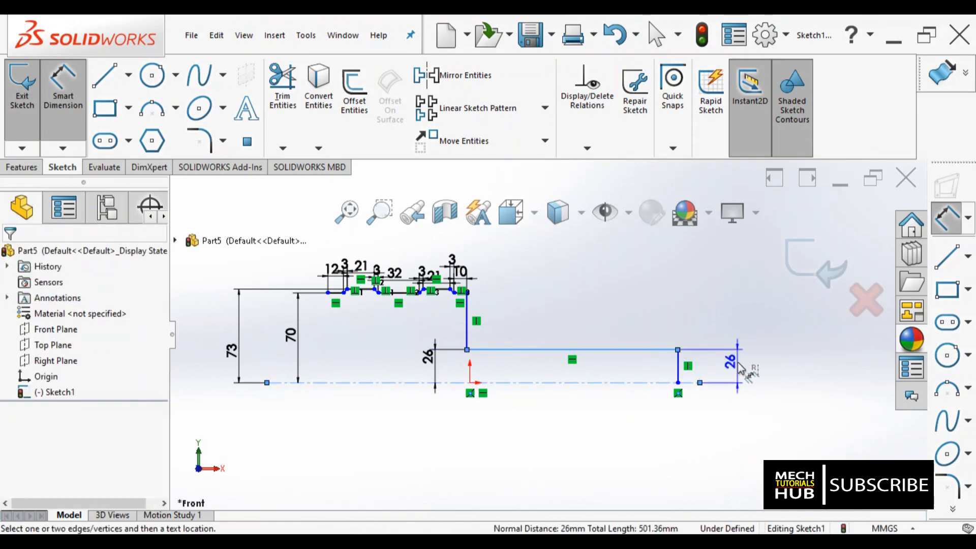
left_click(738, 363)
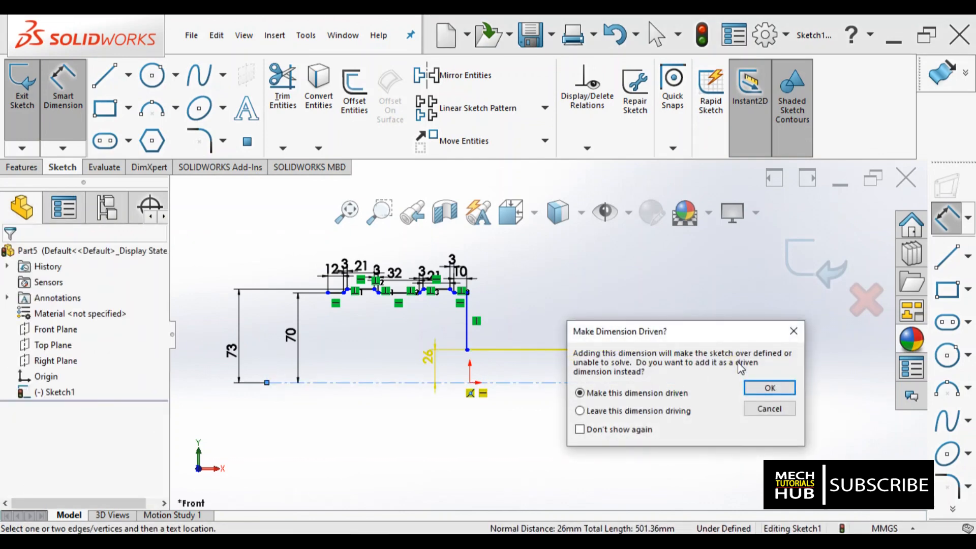
left_click(769, 408)
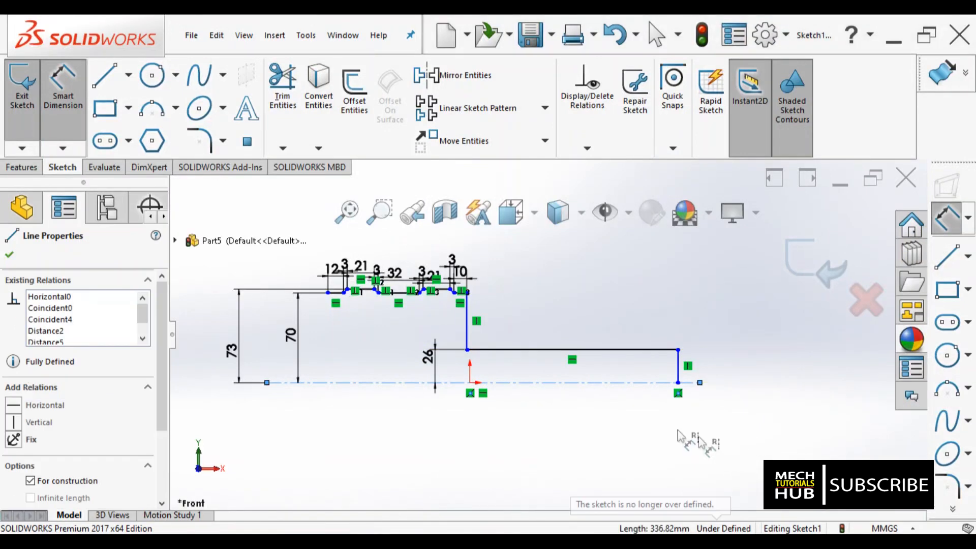
scroll(635, 407, "up", 2)
left_click(638, 360)
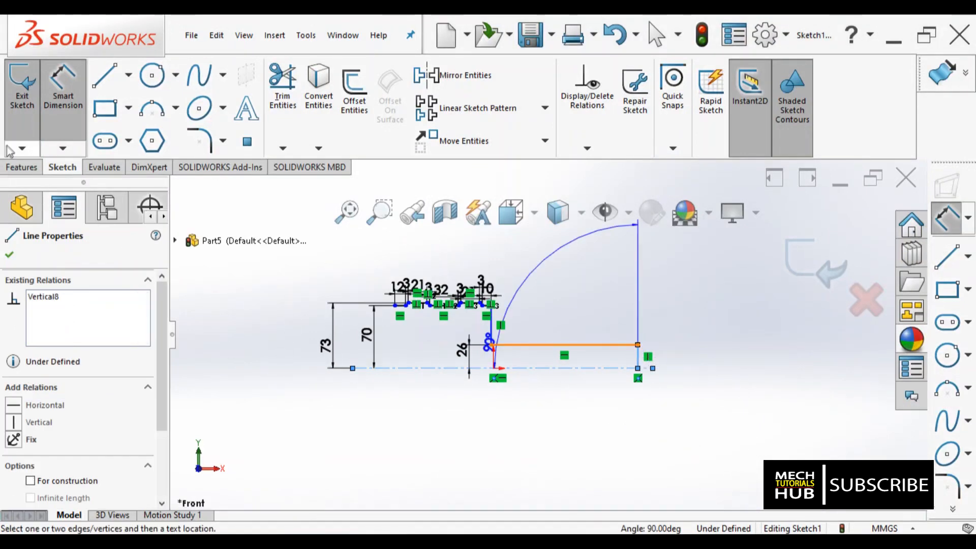
key("Escape")
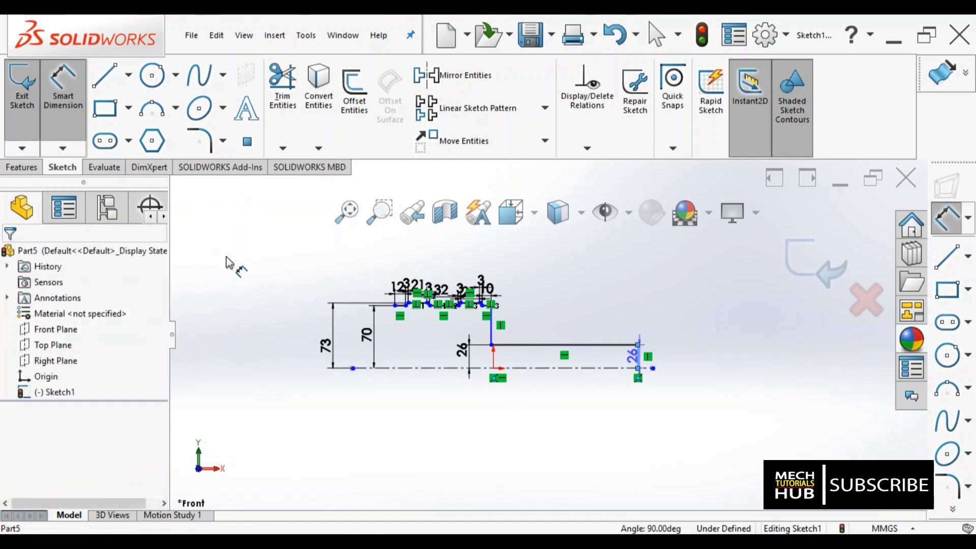
key("Escape")
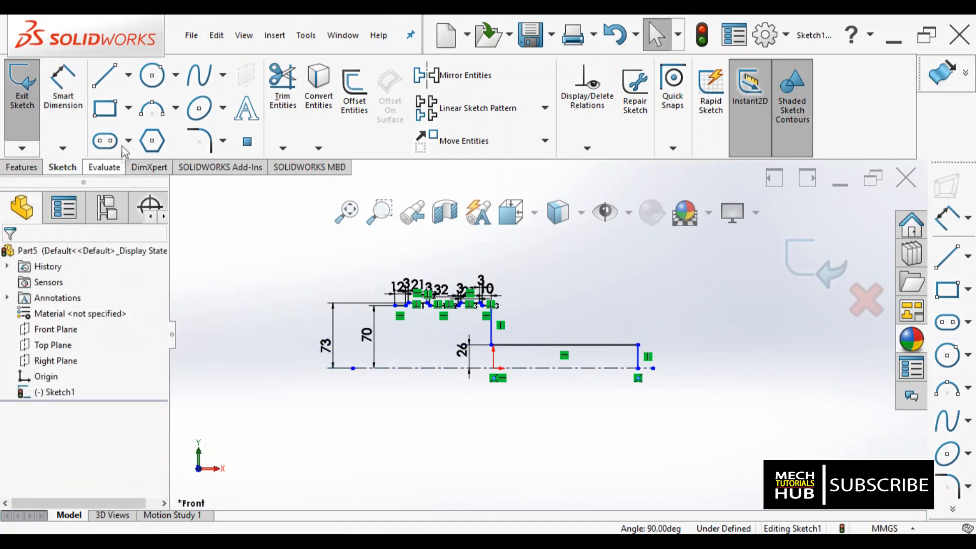
left_click(73, 103)
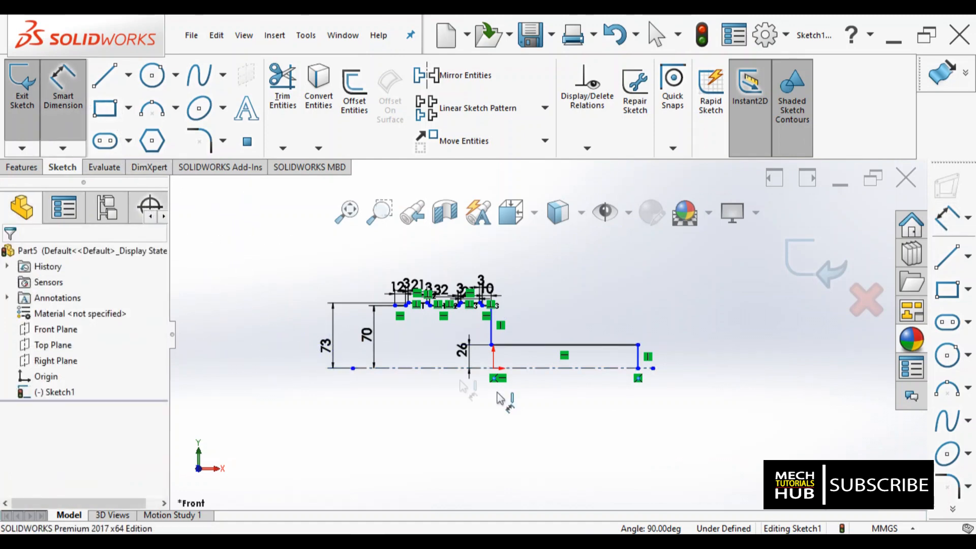
left_click(638, 358)
left_click(687, 364)
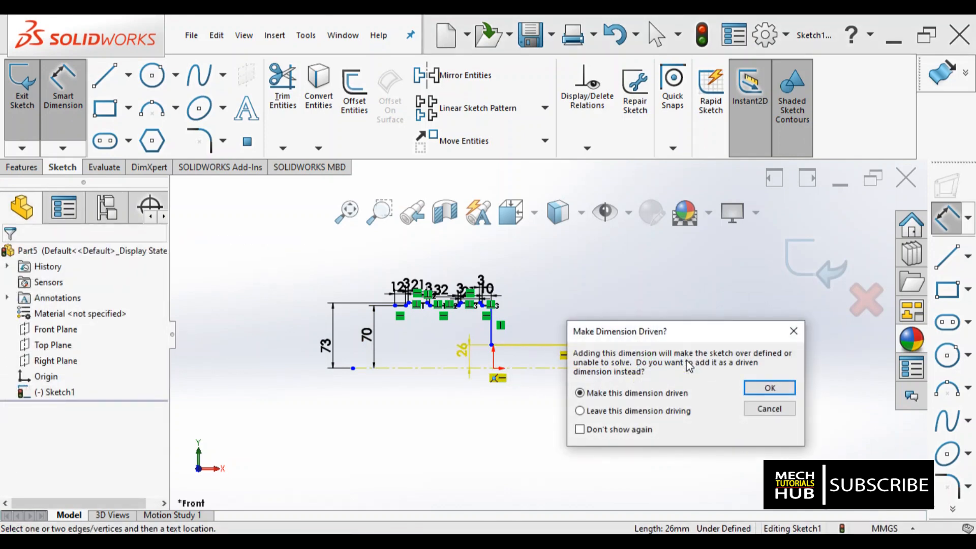
key("Return")
Step: Trim away the vertical line joining the shank line's free end to the centreline
scroll(528, 366, "down", 2)
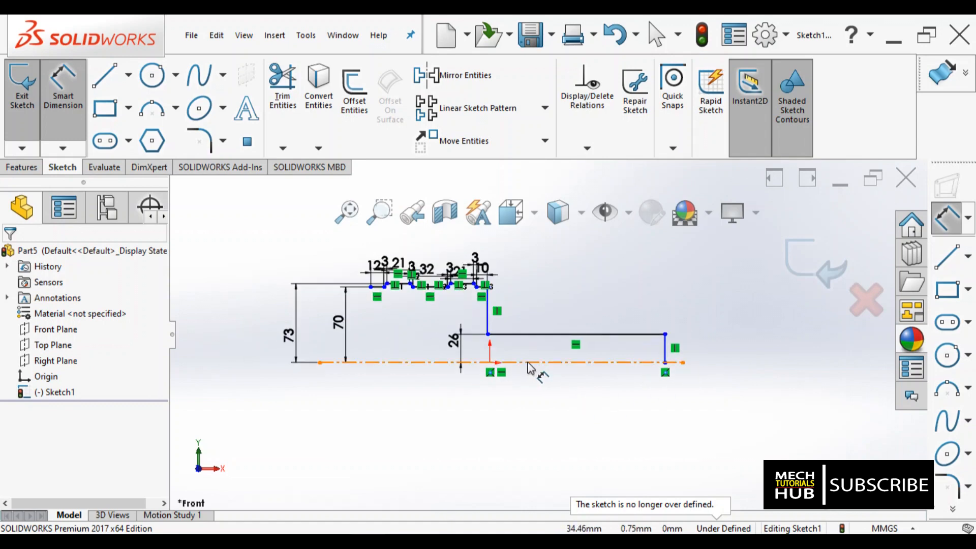
scroll(531, 367, "down", 3)
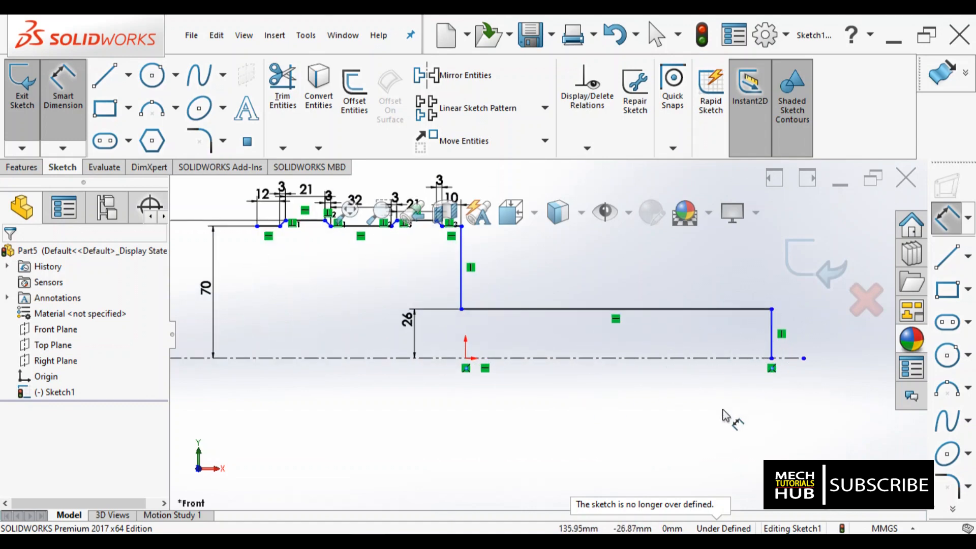
key("t")
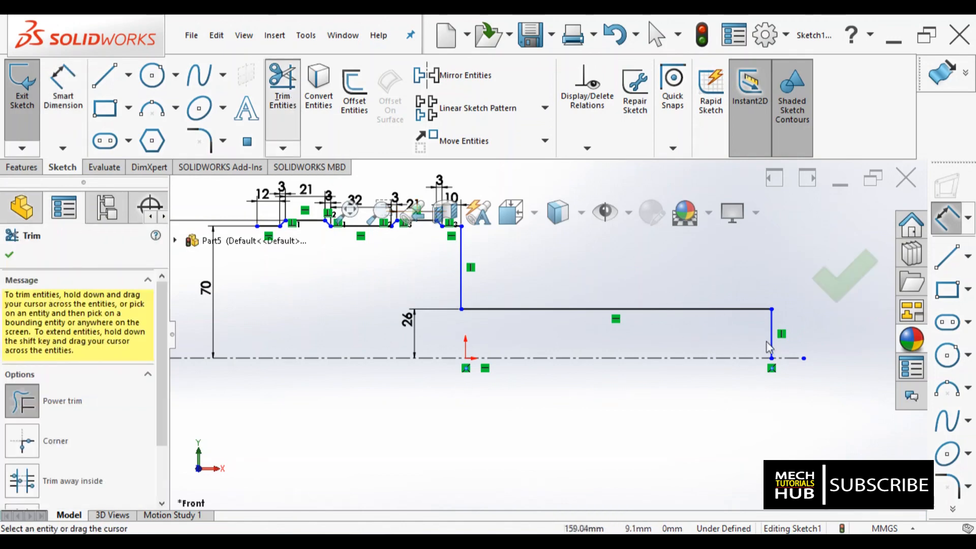
left_click_drag(769, 347, 725, 344)
left_click(63, 85)
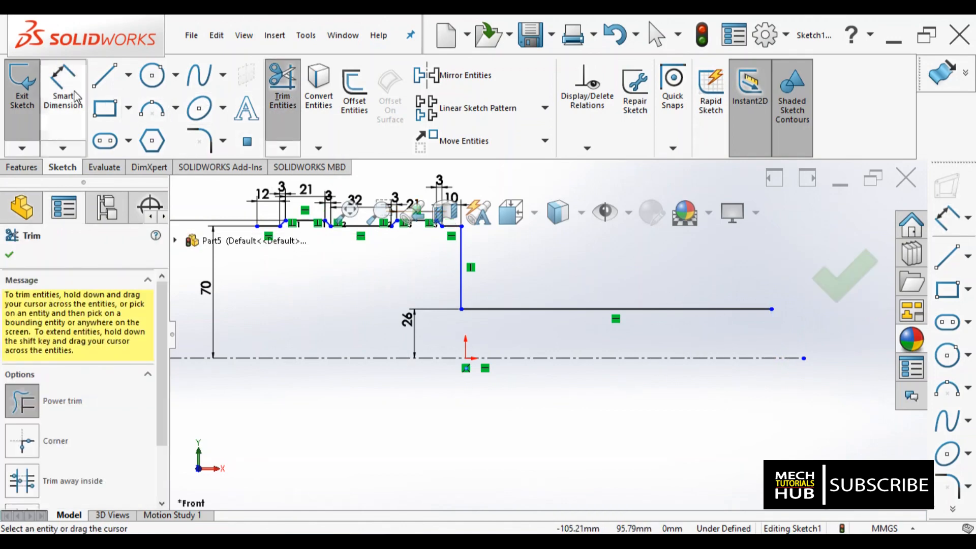
left_click(787, 357)
left_click(772, 309)
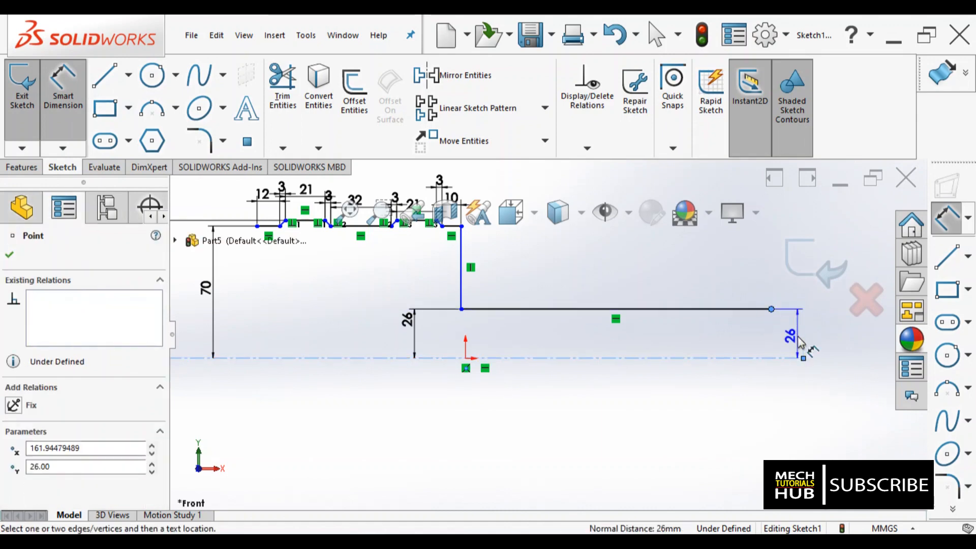
left_click(798, 342)
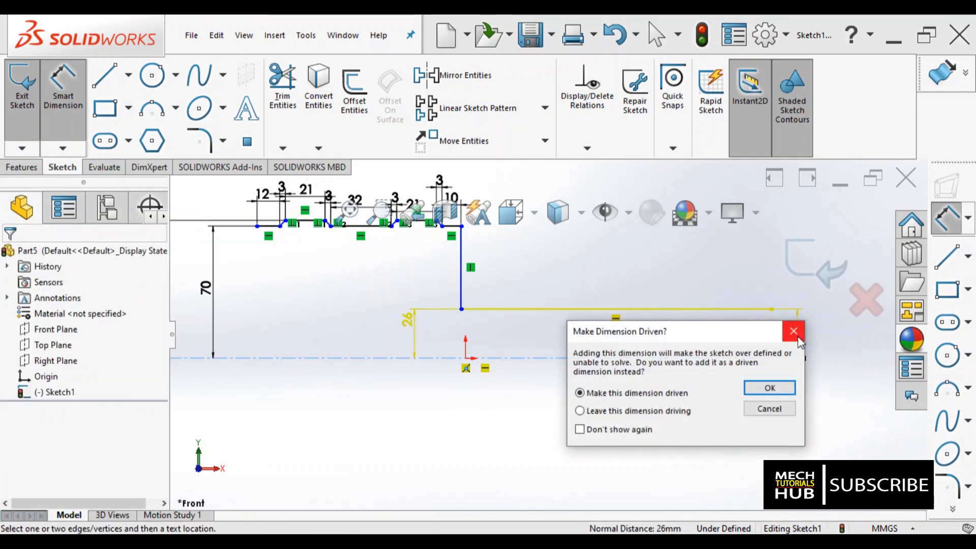
left_click(769, 408)
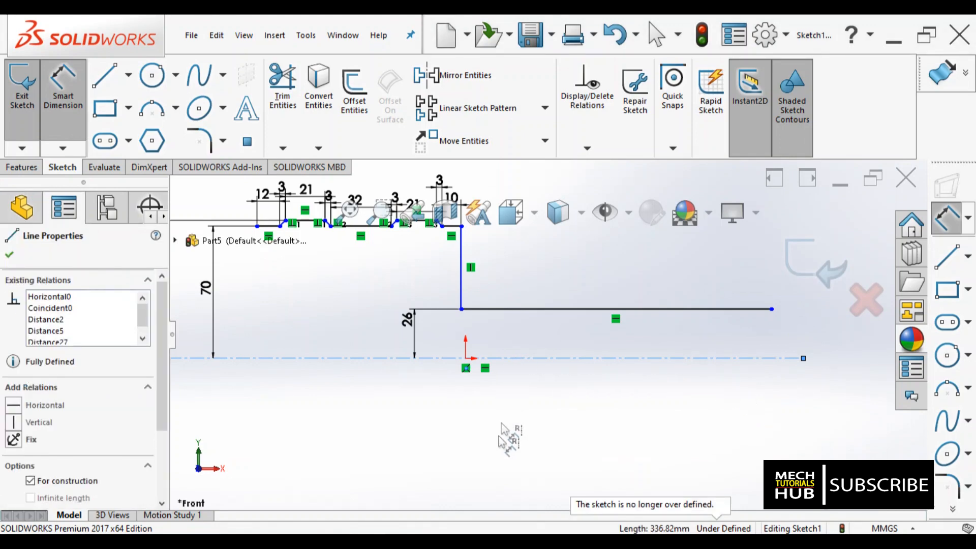
Step: Check the drawing in Photos and draw a short vertical line down from the free end of the 12 mm line
left_click(333, 541)
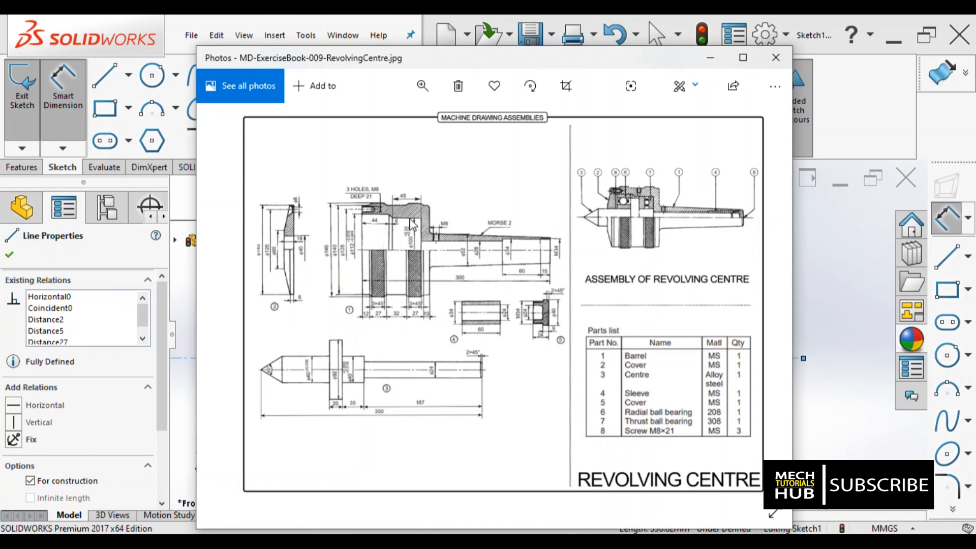
left_click(354, 536)
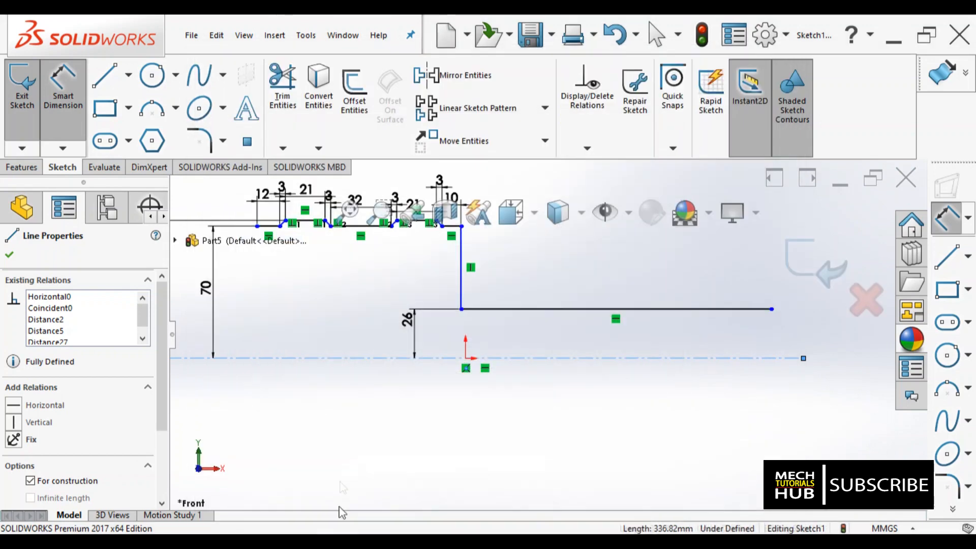
scroll(380, 355, "up", 1)
scroll(379, 354, "down", 1)
scroll(379, 355, "up", 3)
scroll(379, 354, "down", 3)
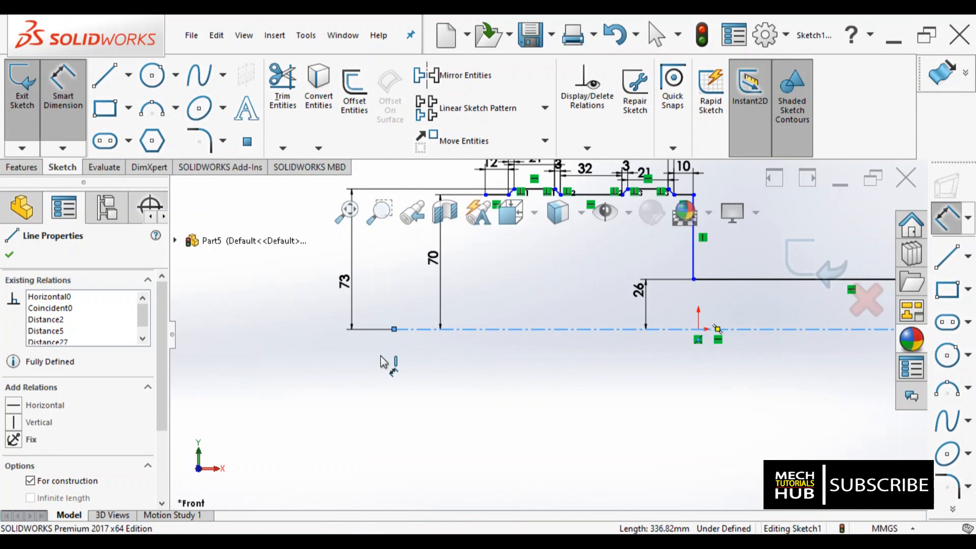
scroll(499, 311, "down", 4)
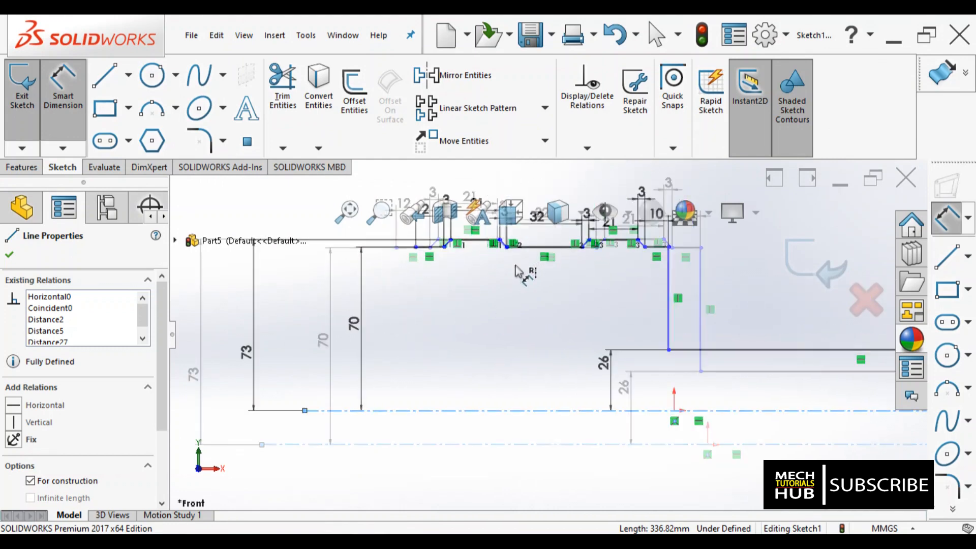
scroll(443, 315, "up", 2)
scroll(429, 322, "up", 2)
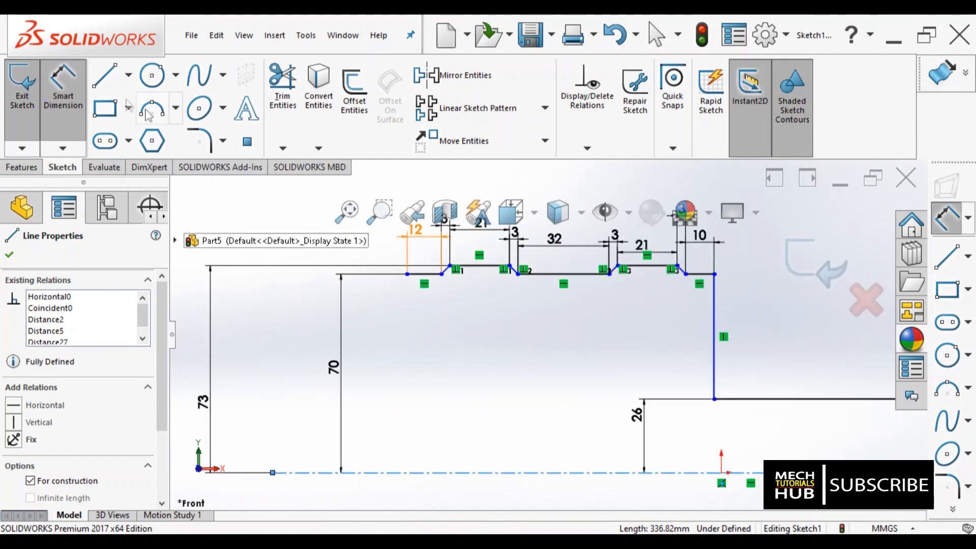
left_click(100, 76)
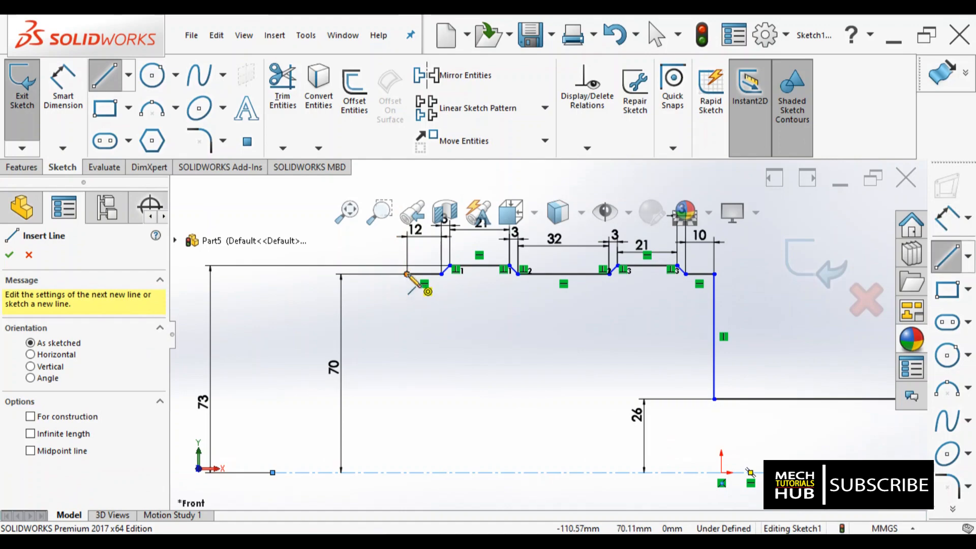
left_click(406, 315)
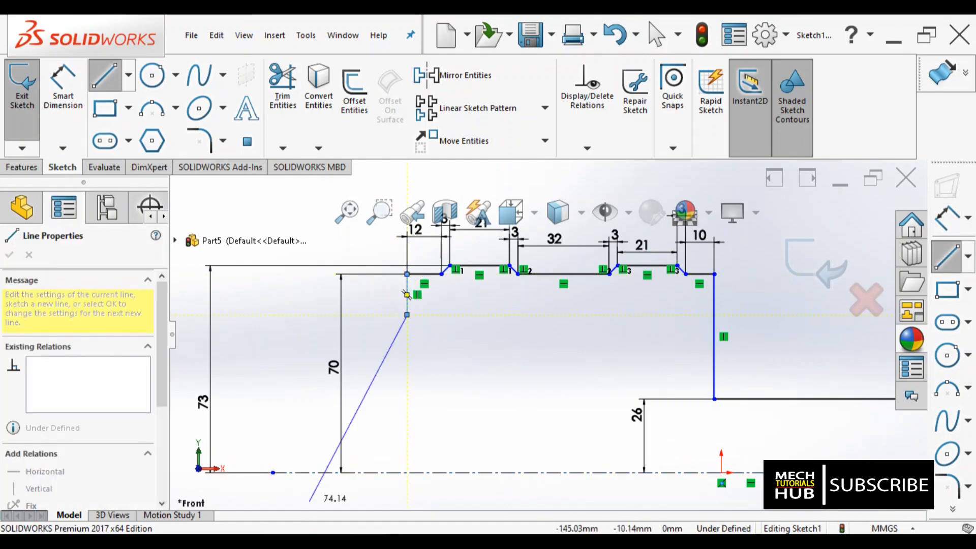
Step: Check the drawing in Photos and draw a horizontal bore line about 43 mm long inward from the short vertical line's lower end
left_click(291, 543)
left_click(291, 542)
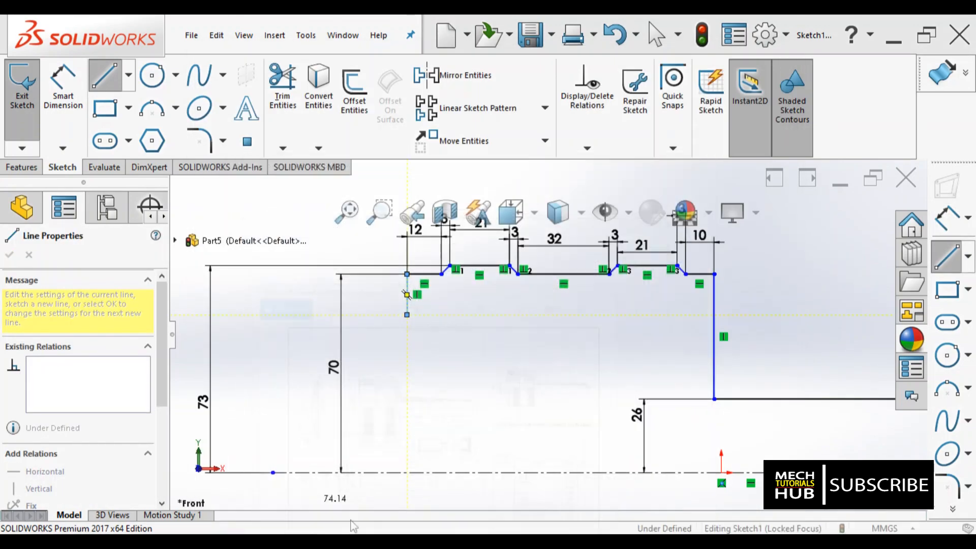
left_click(530, 315)
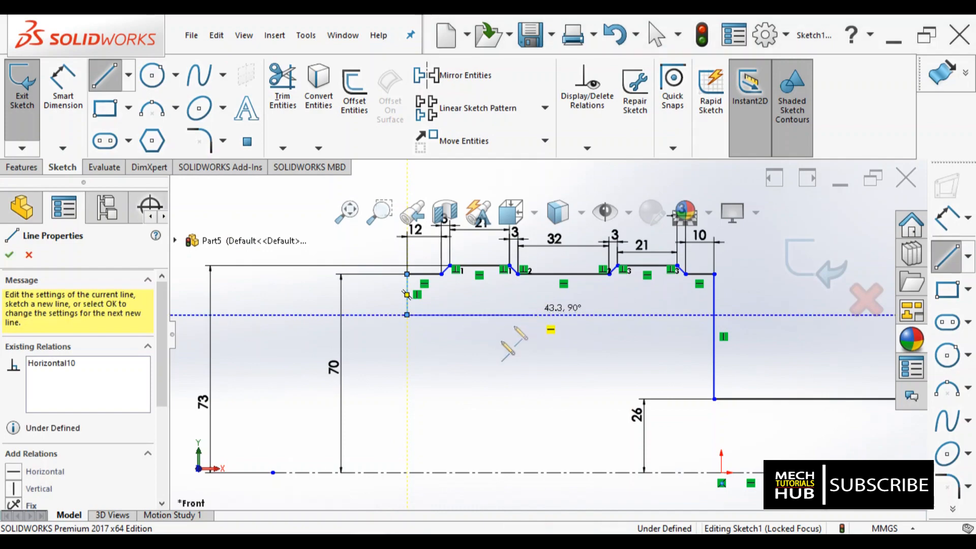
Step: Check the drawing in Photos and continue the bore outline with a short downward slanted line and a second horizontal line
left_click(291, 543)
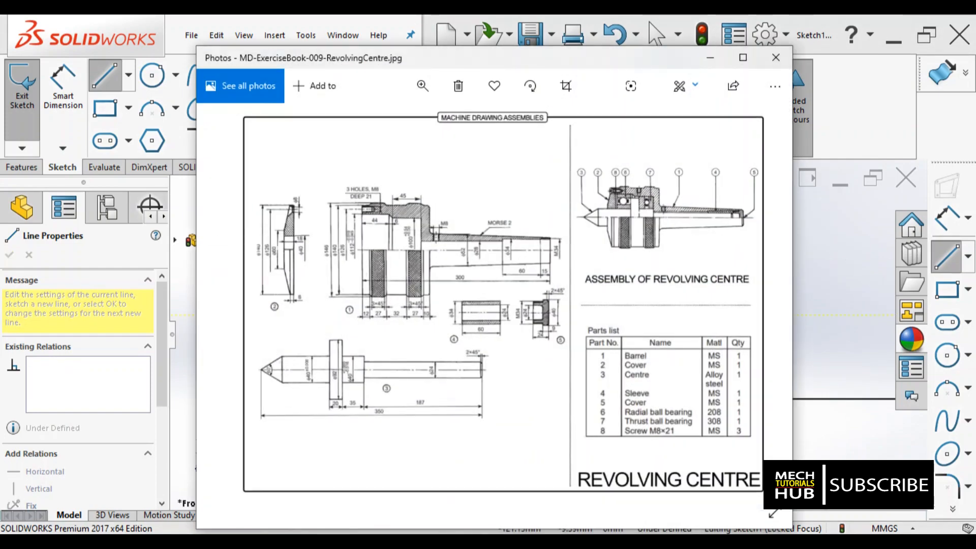
left_click(290, 543)
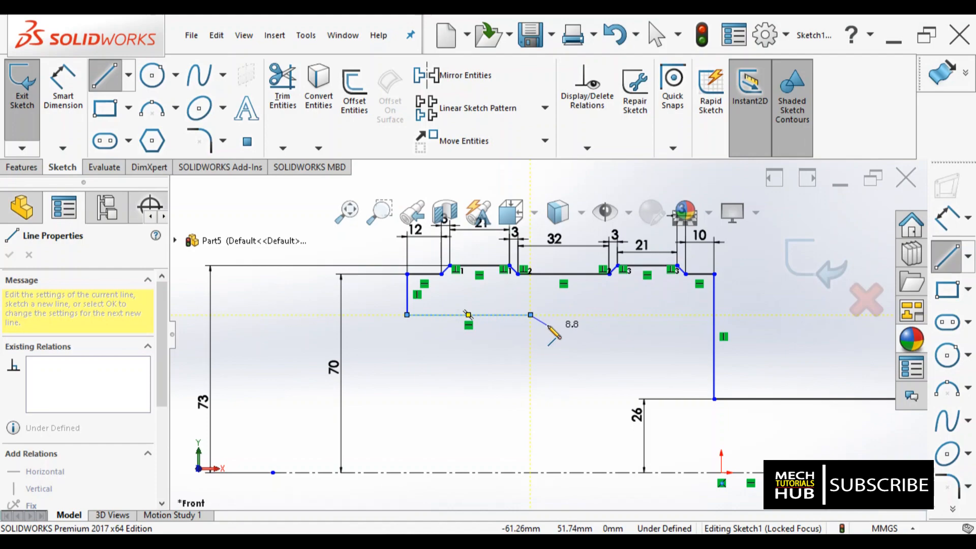
left_click(291, 542)
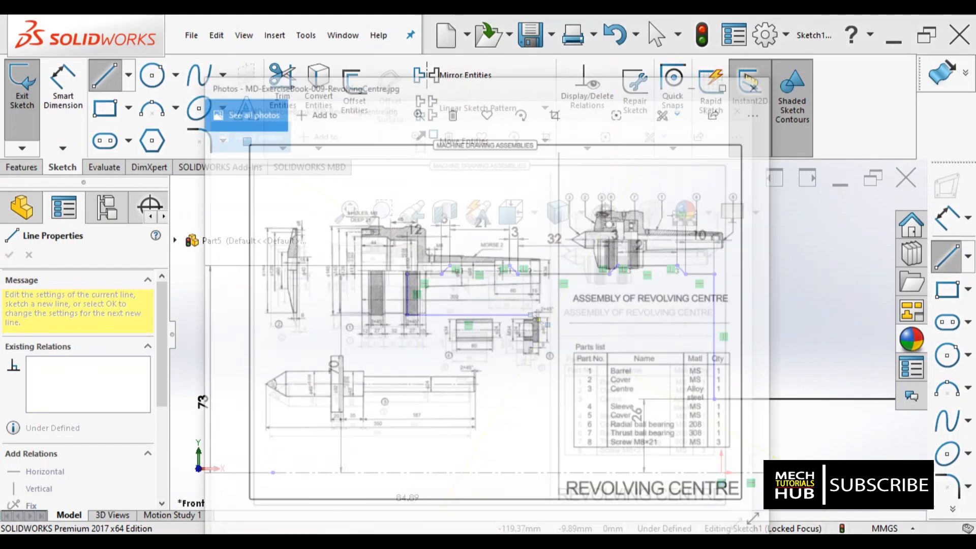
left_click(290, 543)
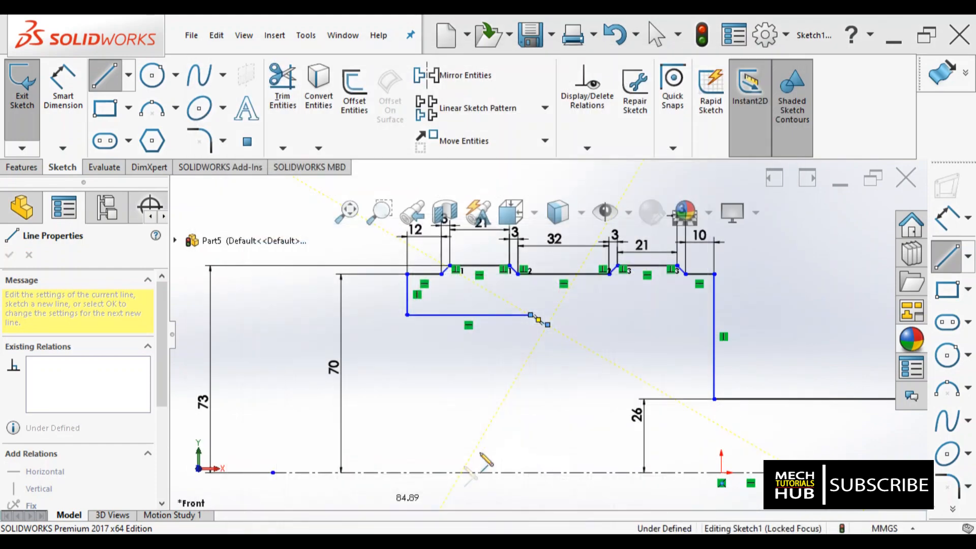
left_click(680, 326)
Step: Draw a vertical line down from the second bore line's end to below the shank line, check the drawing in Photos, and end the line chain
scroll(651, 331, "up", 3)
scroll(645, 370, "down", 2)
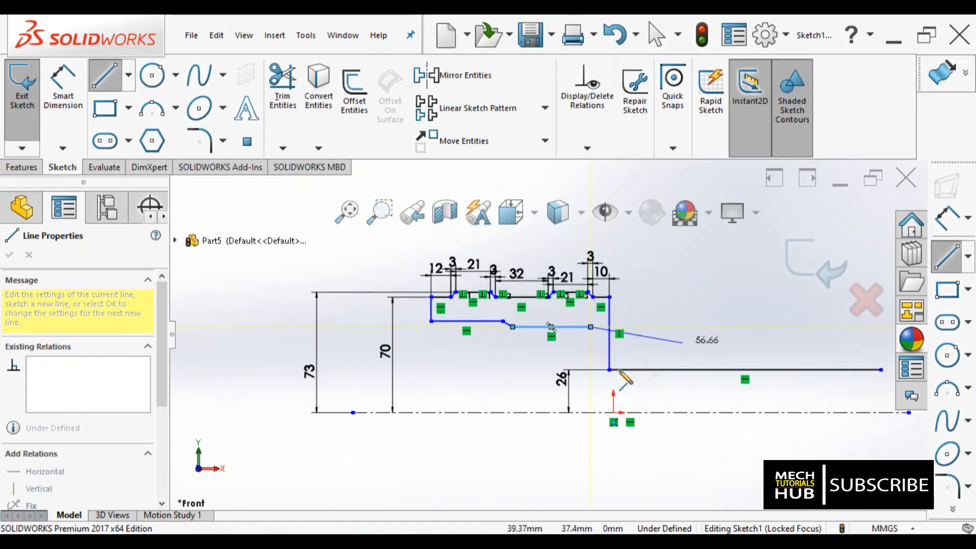
scroll(559, 401, "down", 1)
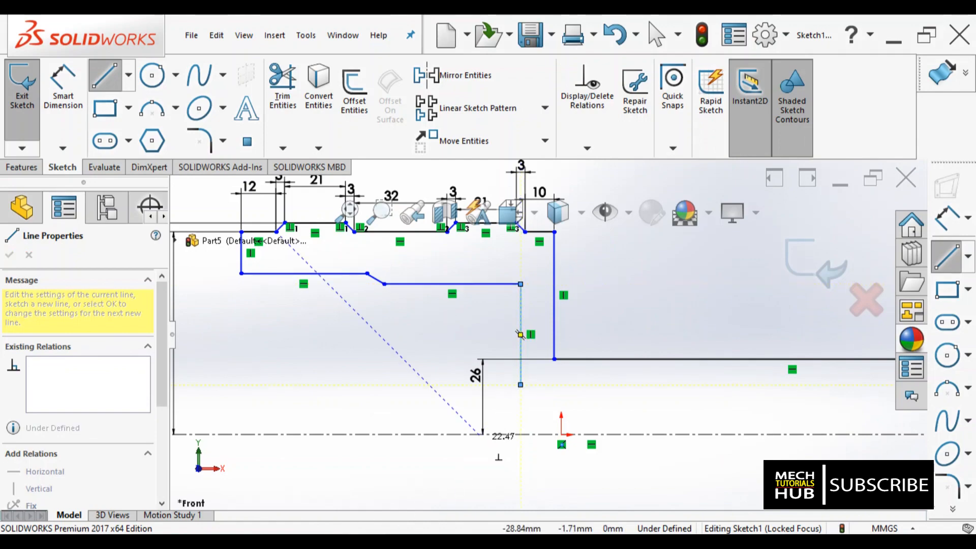
key("alt+Tab")
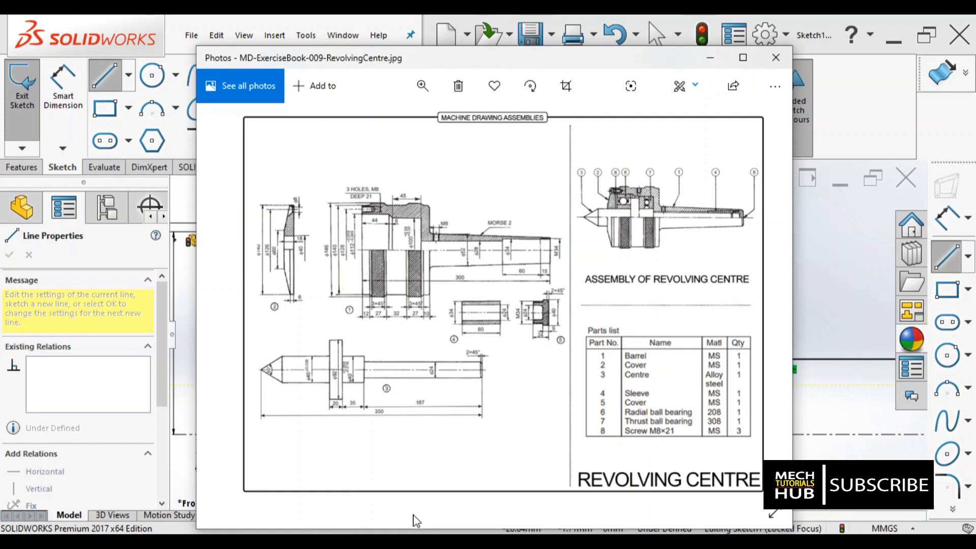
key("alt+Tab")
key("alt+Tab")
key("alt+Tab")
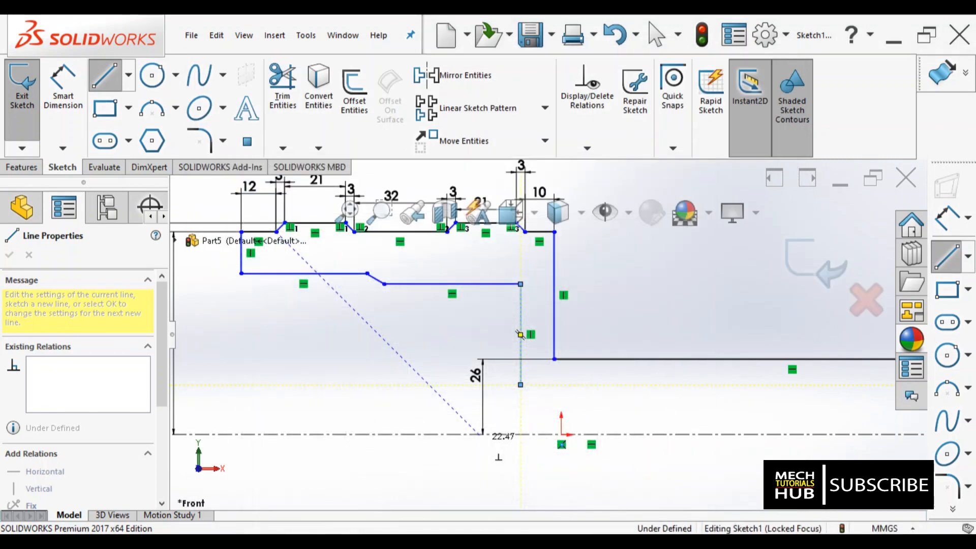
right_click(546, 373)
left_click(571, 379)
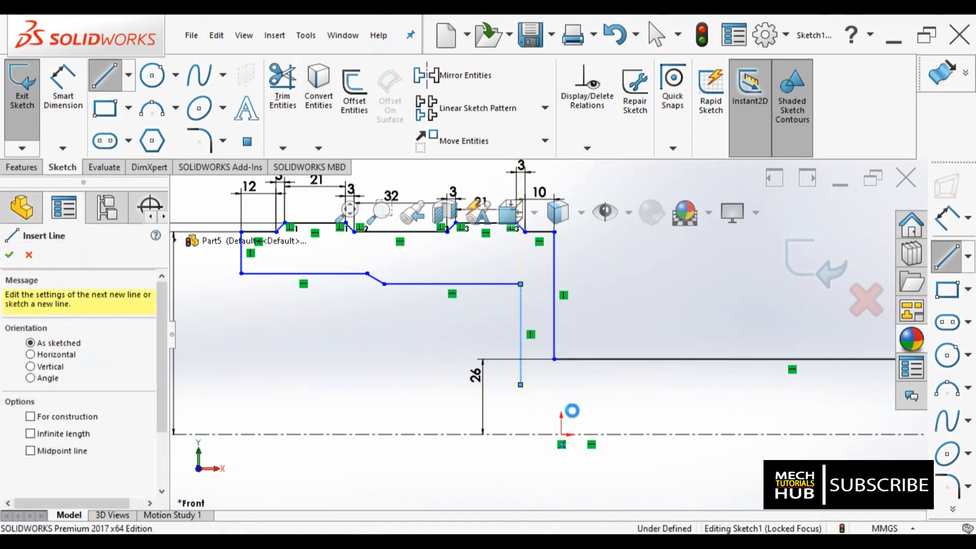
Step: Draw a horizontal line about 129 mm long inside the shank, starting from the lower end of the bore's vertical line
scroll(574, 418, "up", 3)
scroll(575, 417, "up", 1)
scroll(605, 362, "down", 1)
scroll(599, 350, "up", 1)
scroll(599, 350, "down", 1)
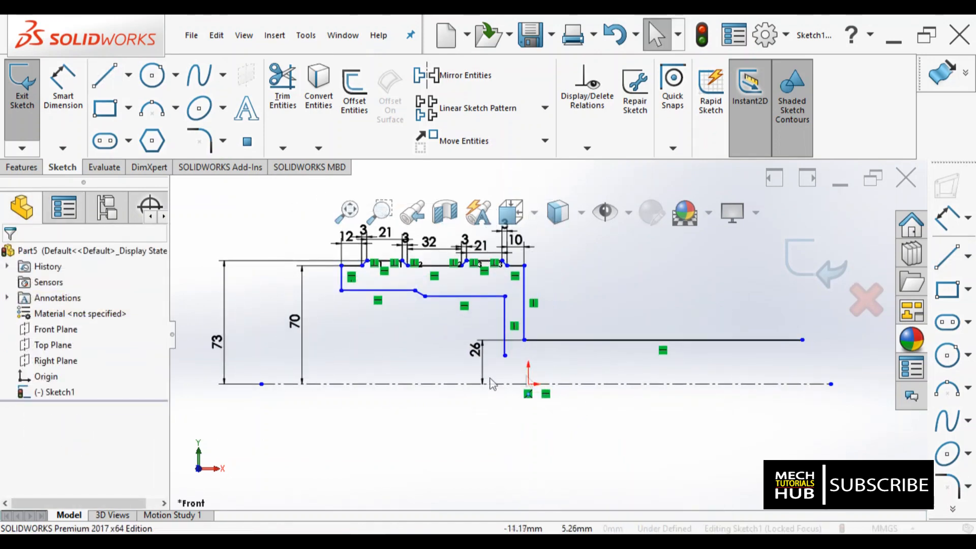
left_click(104, 76)
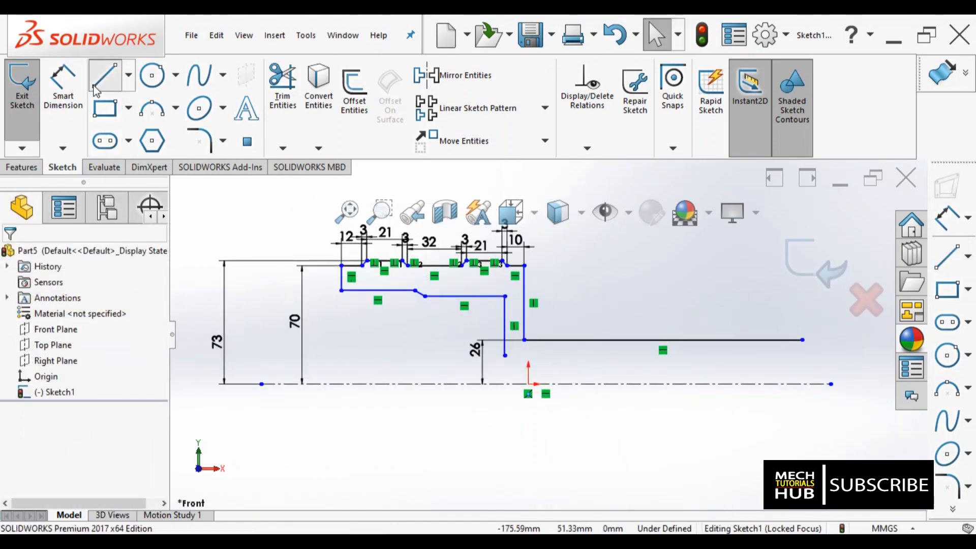
left_click(505, 356)
left_click(723, 355)
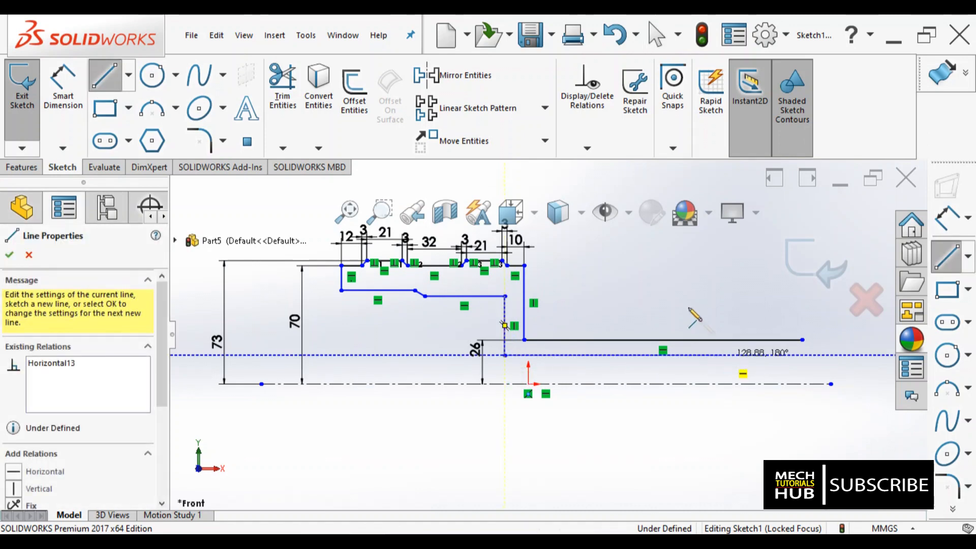
key("Escape")
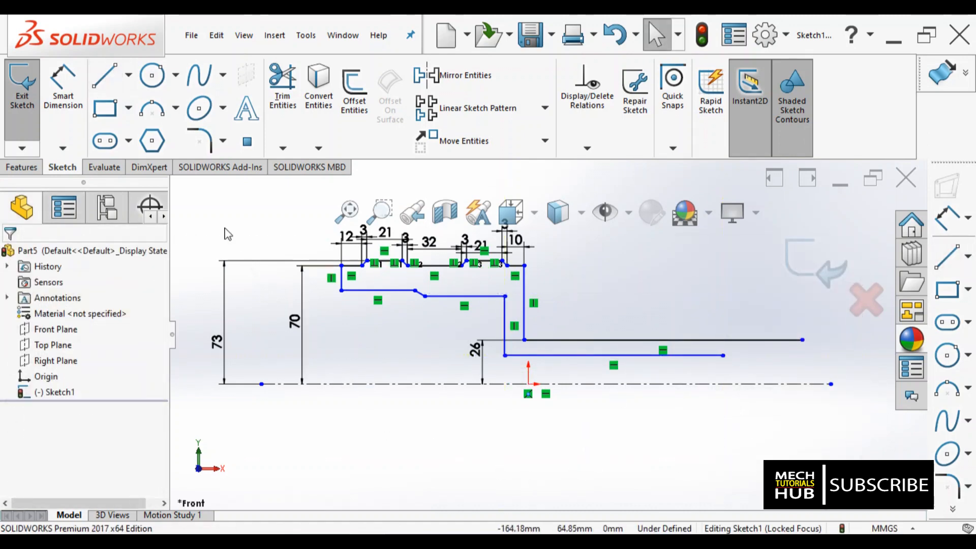
Step: Dimension the inner shank line's distance from the horizontal centreline as 28/2 (14 mm)
left_click(63, 89)
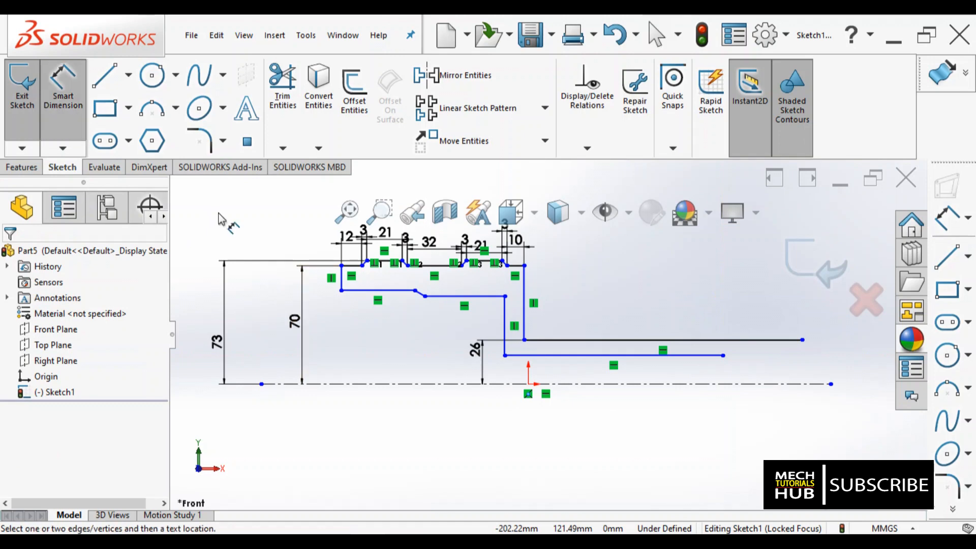
left_click(559, 384)
left_click(559, 355)
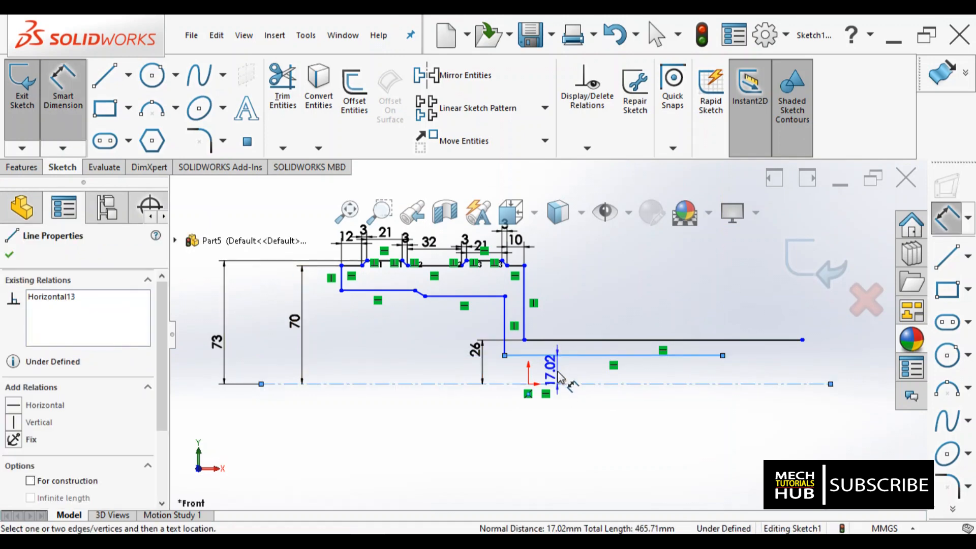
left_click(559, 376)
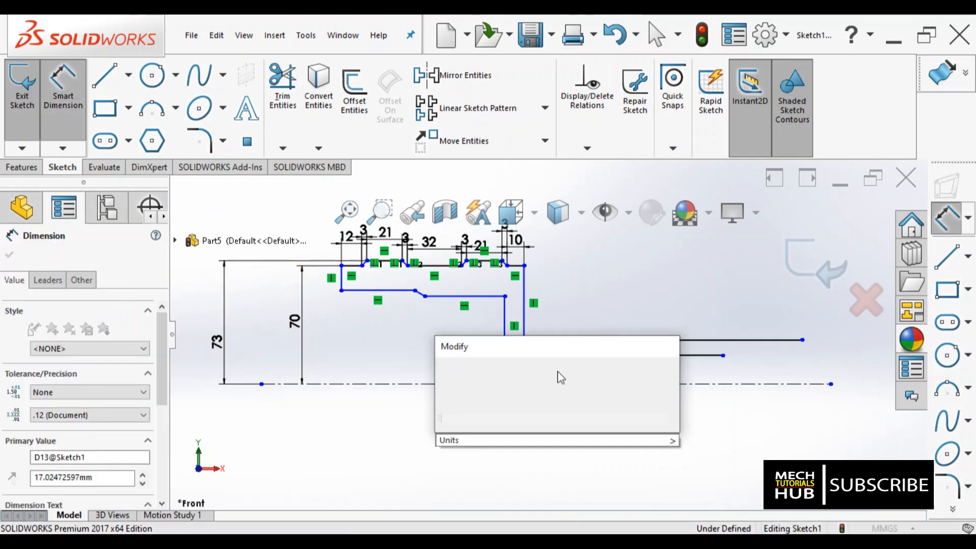
type("28/2")
key("Return")
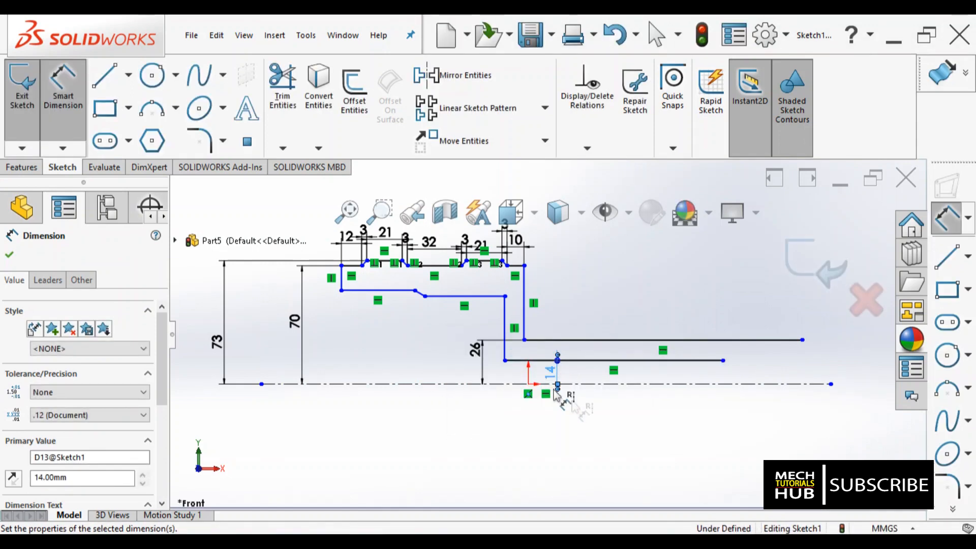
Step: Check the drawing in Photos and dimension the first horizontal bore line's length as 44 mm
left_click(9, 255)
left_click(335, 542)
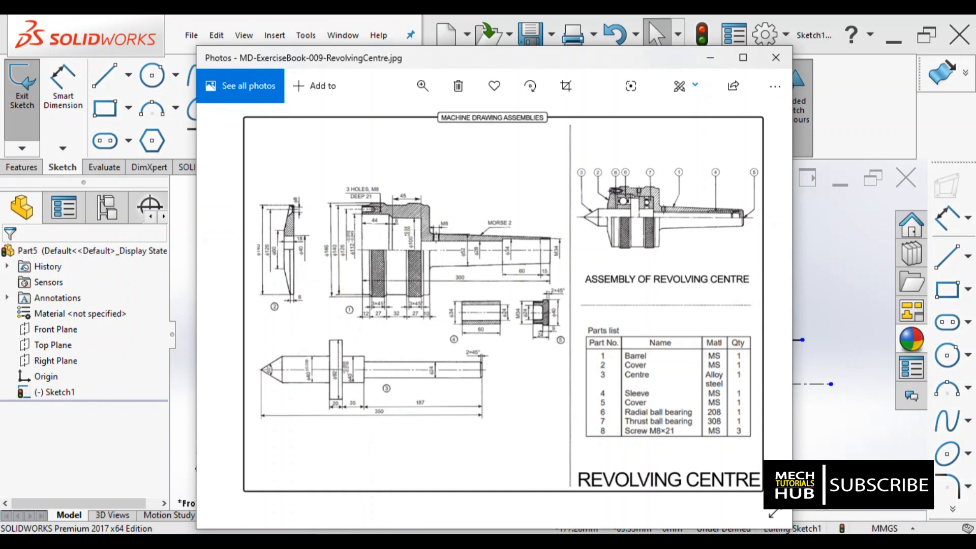
left_click(335, 542)
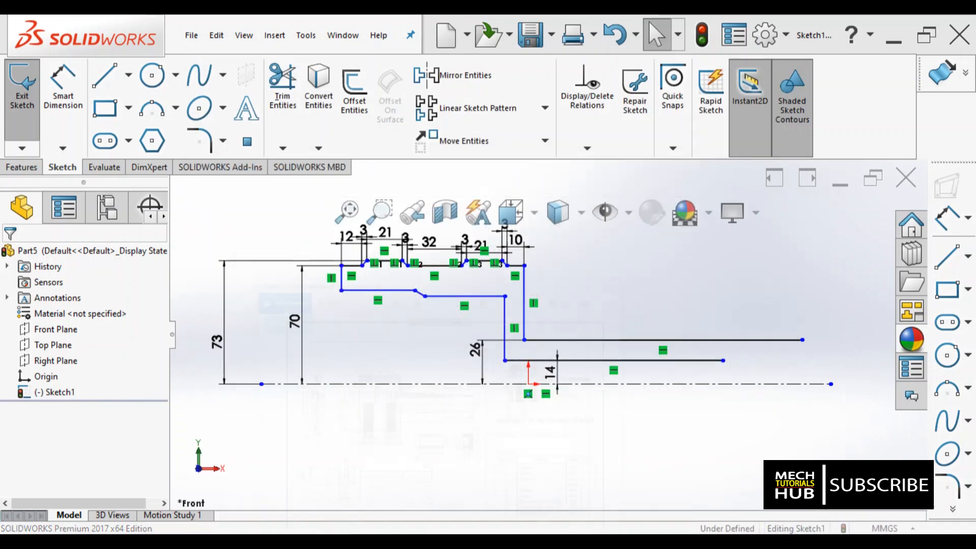
left_click(65, 105)
left_click(369, 292)
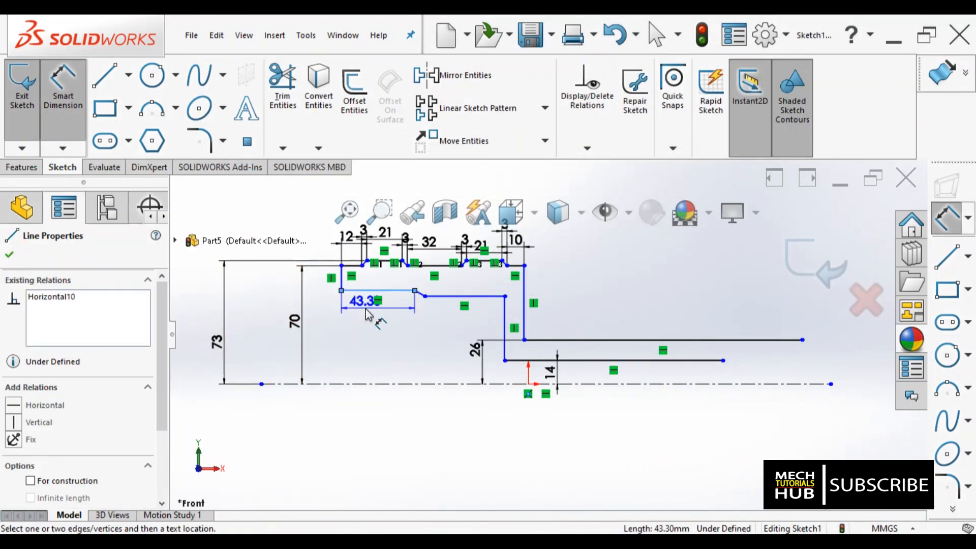
left_click(368, 314)
type("44")
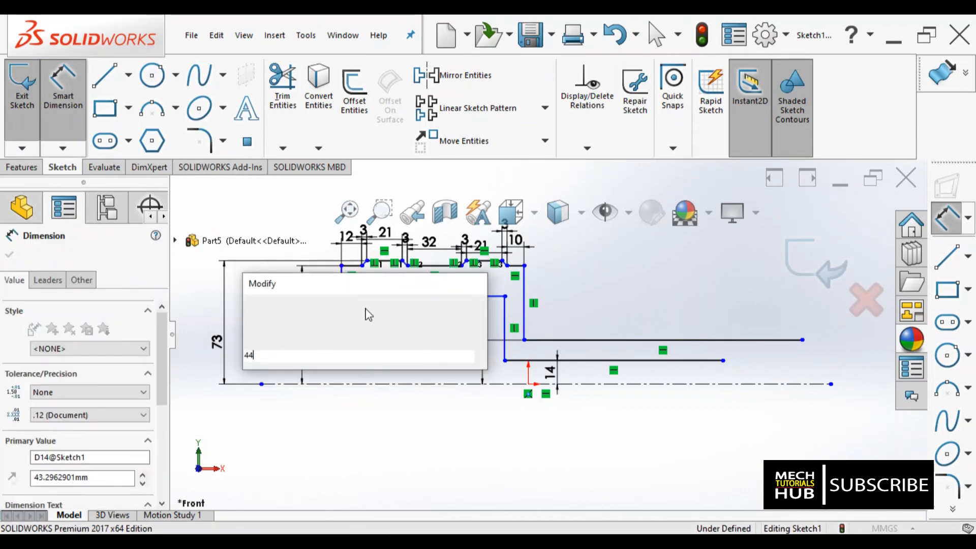
key("Return")
Step: Dimension the horizontal width of the slanted bore line as 6 mm, checking the drawing in Photos
scroll(427, 297, "down", 2)
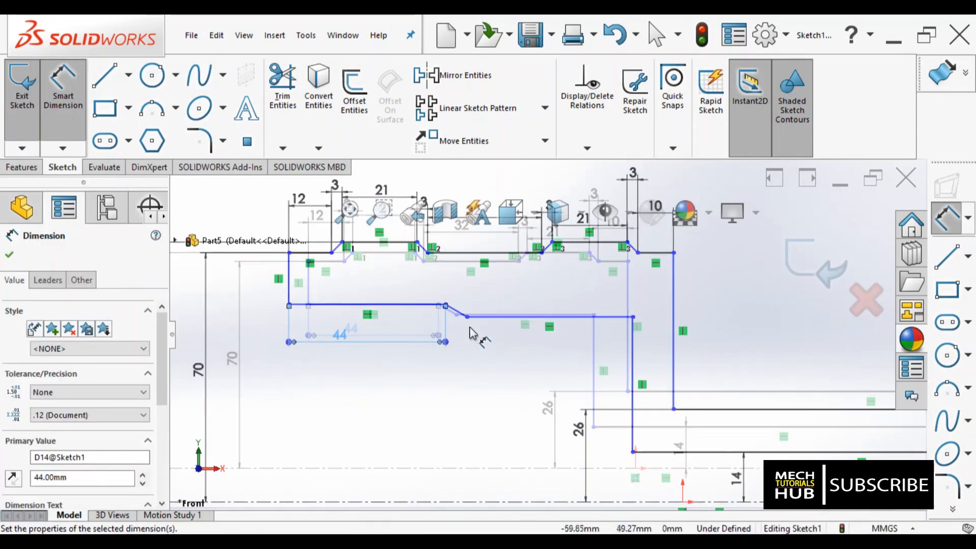
left_click(445, 305)
left_click(466, 316)
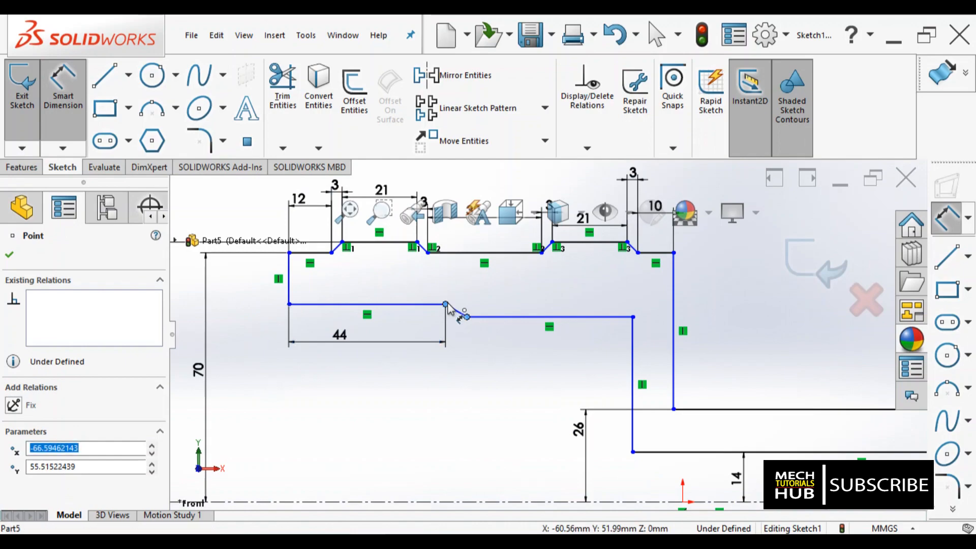
left_click(452, 365)
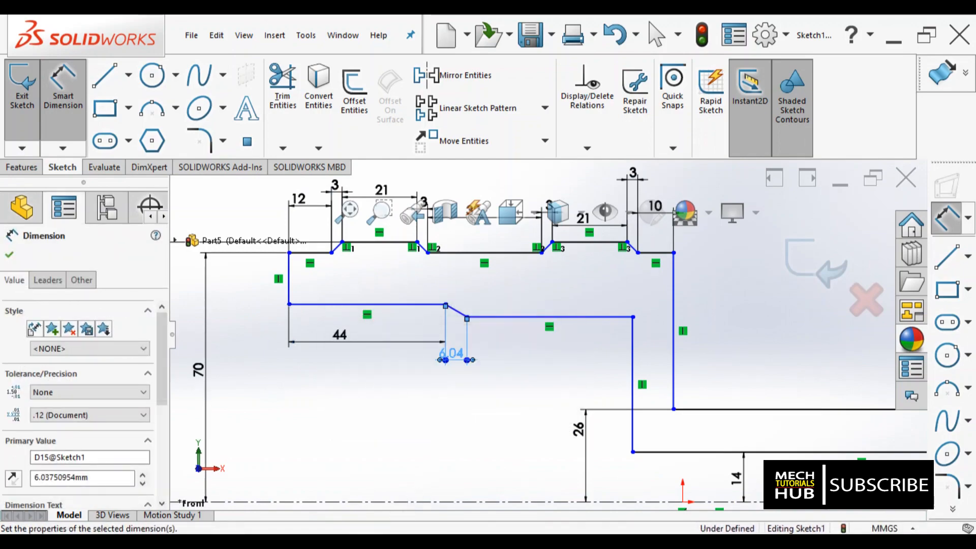
left_click(392, 539)
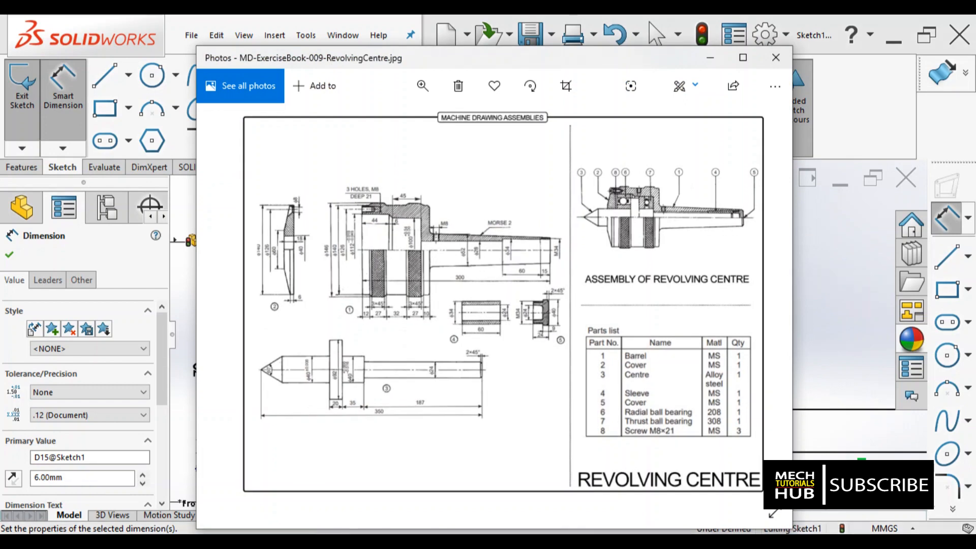
left_click(392, 539)
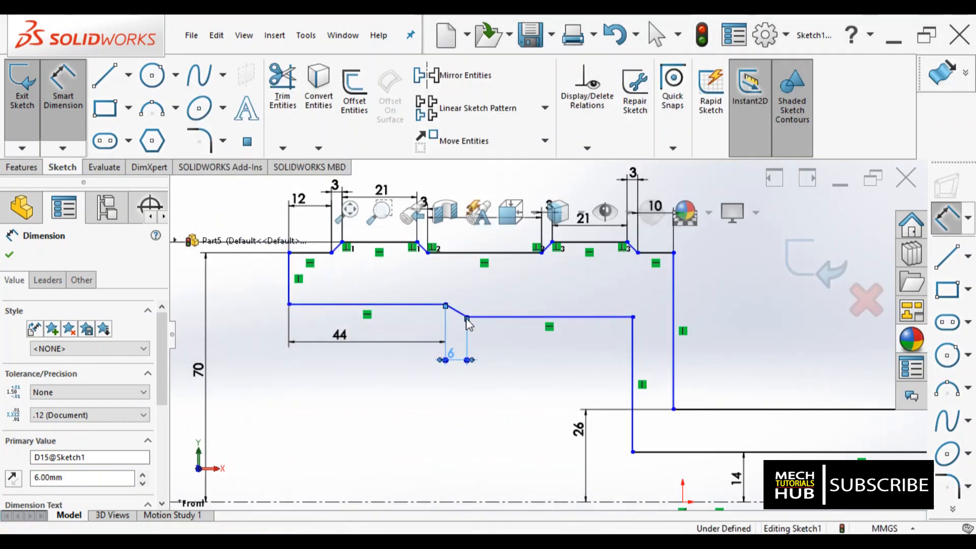
key("Escape")
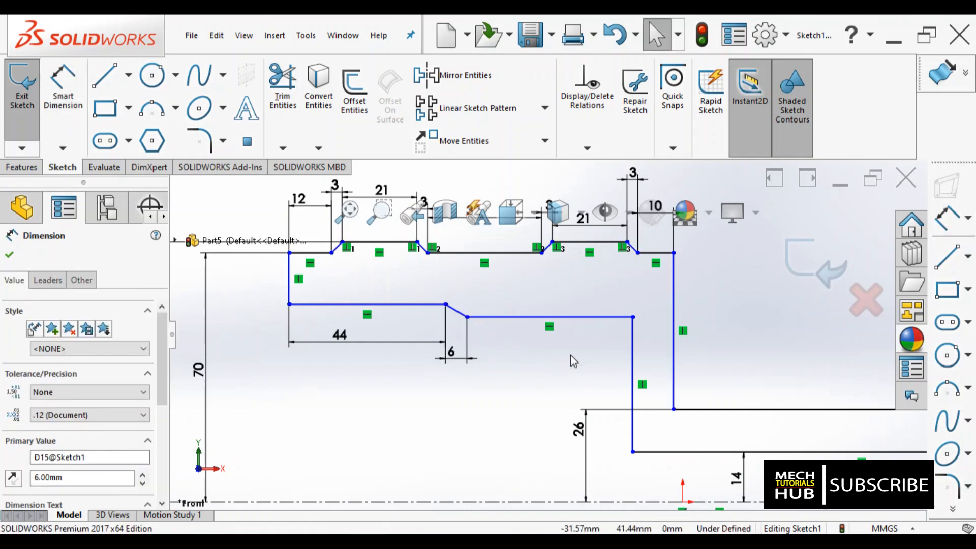
key("Escape")
Step: Dimension the distance from the slanted bore line's lower end to the bore's inner vertical line as 45 mm
left_click(55, 97)
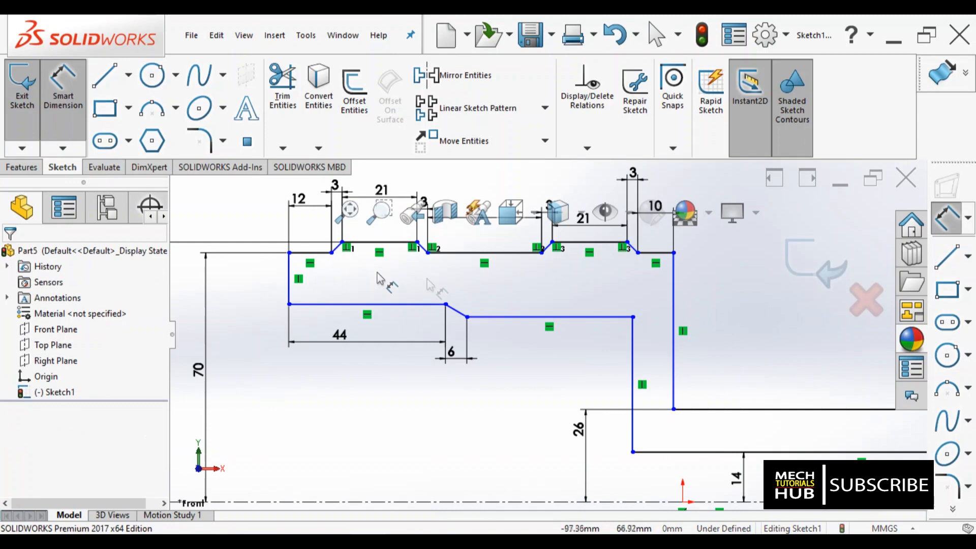
left_click(466, 316)
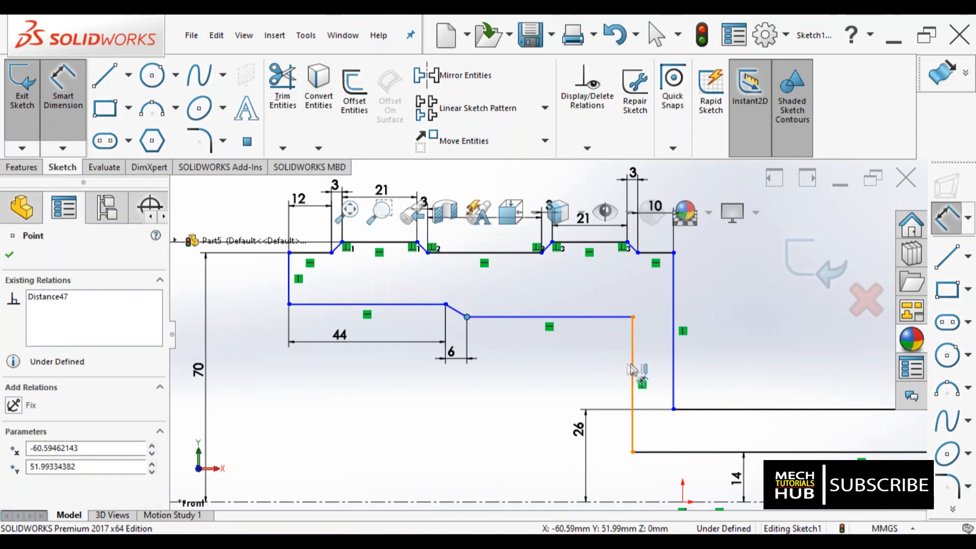
left_click(632, 370)
left_click(550, 375)
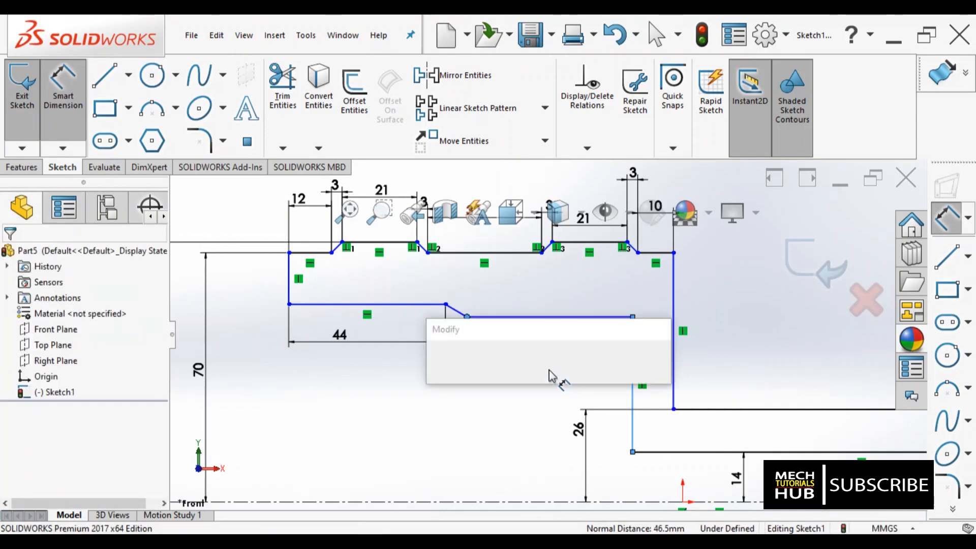
type("45")
key("Return")
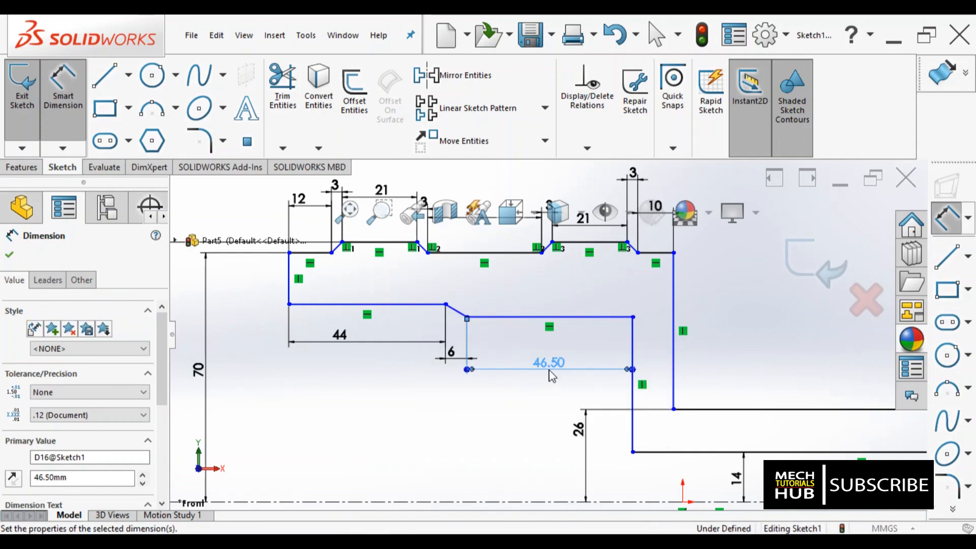
Step: Check the shank in the drawing in Photos and trim away the horizontal outer shank line
left_click(351, 544)
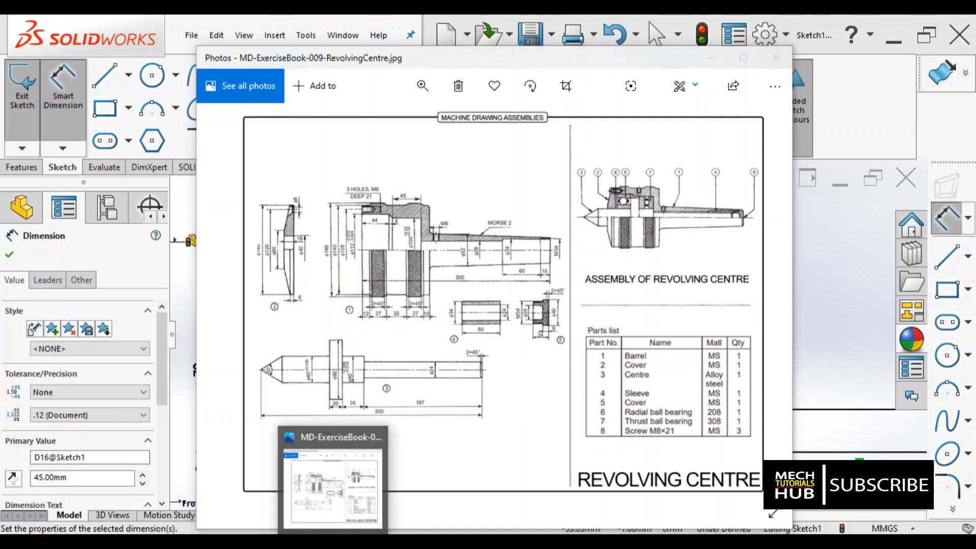
left_click(333, 540)
scroll(600, 372, "up", 2)
scroll(599, 372, "up", 2)
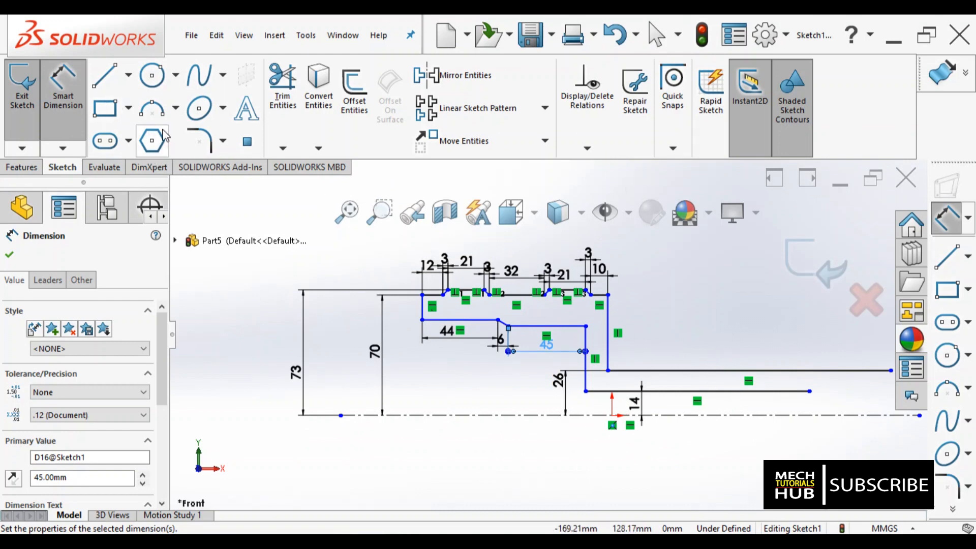
left_click(283, 86)
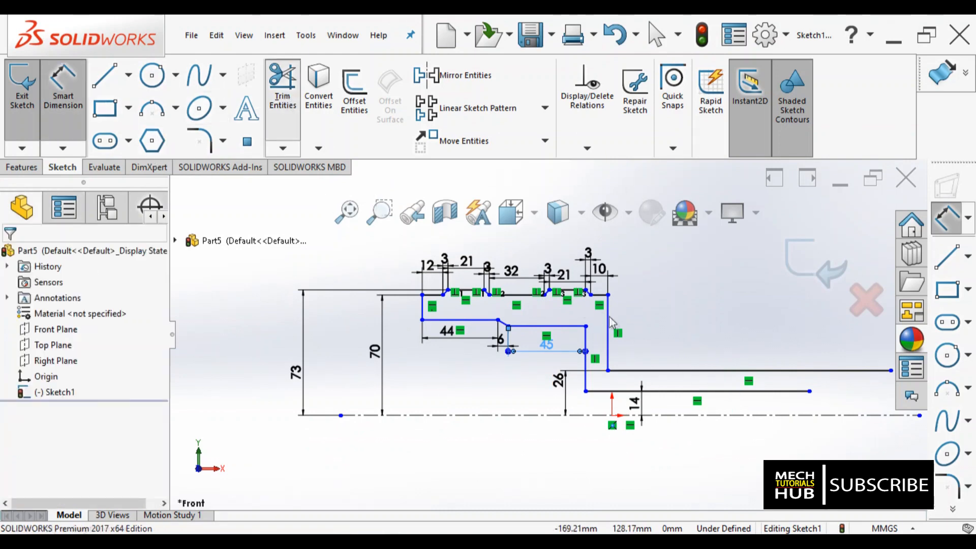
left_click_drag(675, 392, 692, 355)
scroll(498, 351, "up", 3)
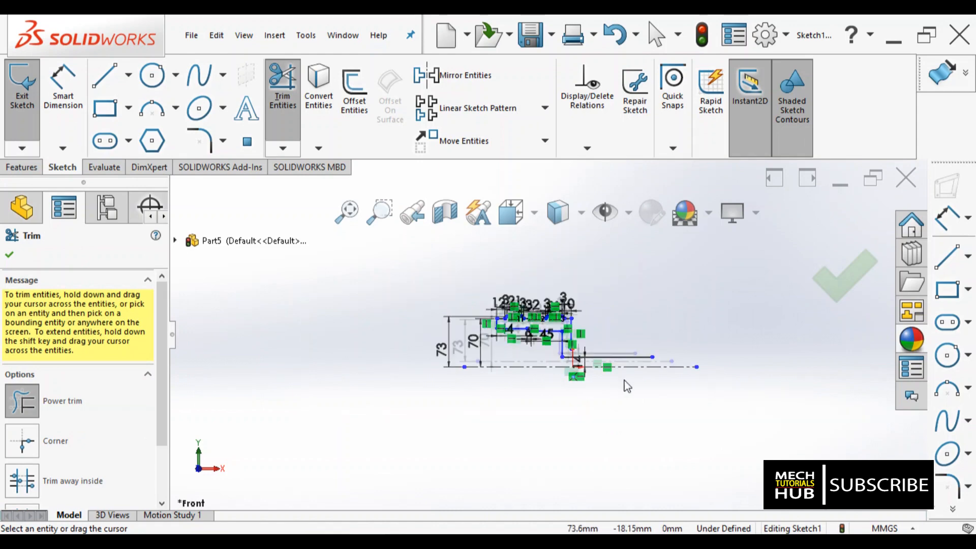
scroll(528, 366, "down", 3)
scroll(532, 367, "down", 2)
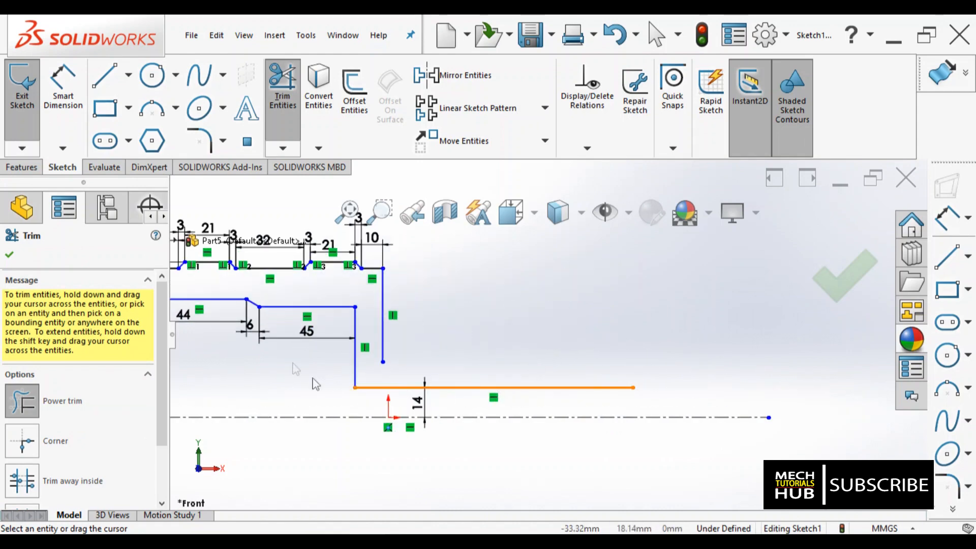
Step: Draw a slightly downward-sloping outer shank line from the lower end of the outer vertical line to above the centreline's end
left_click(63, 97)
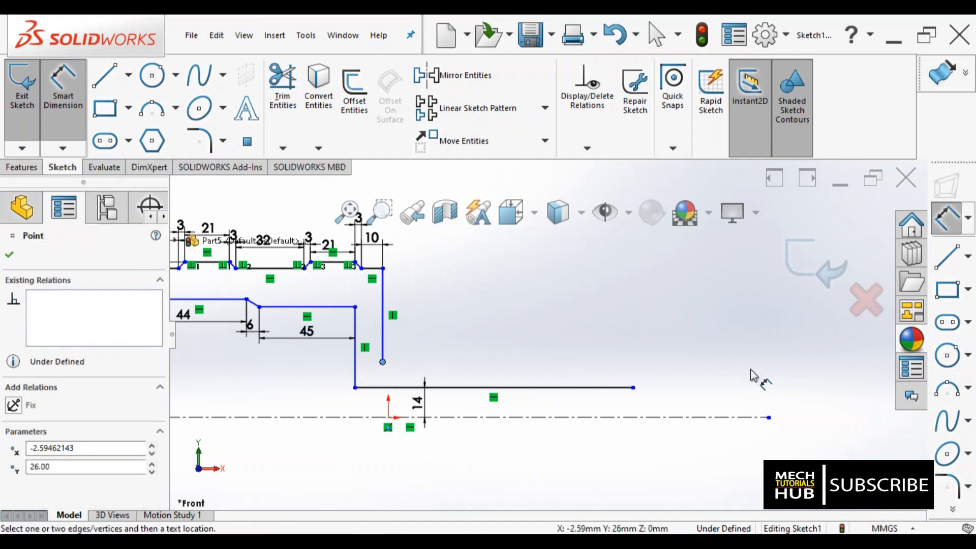
left_click(104, 75)
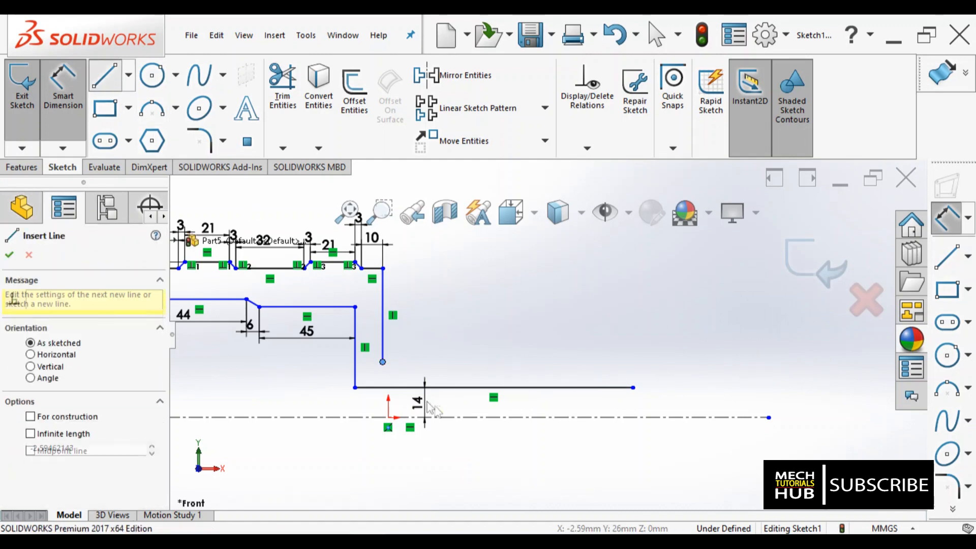
left_click(383, 362)
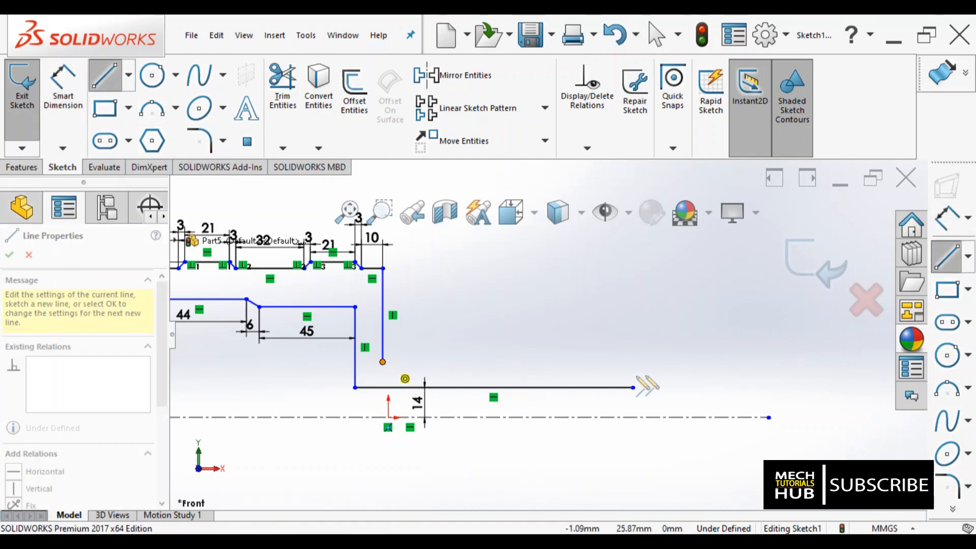
left_click(768, 377)
right_click(655, 310)
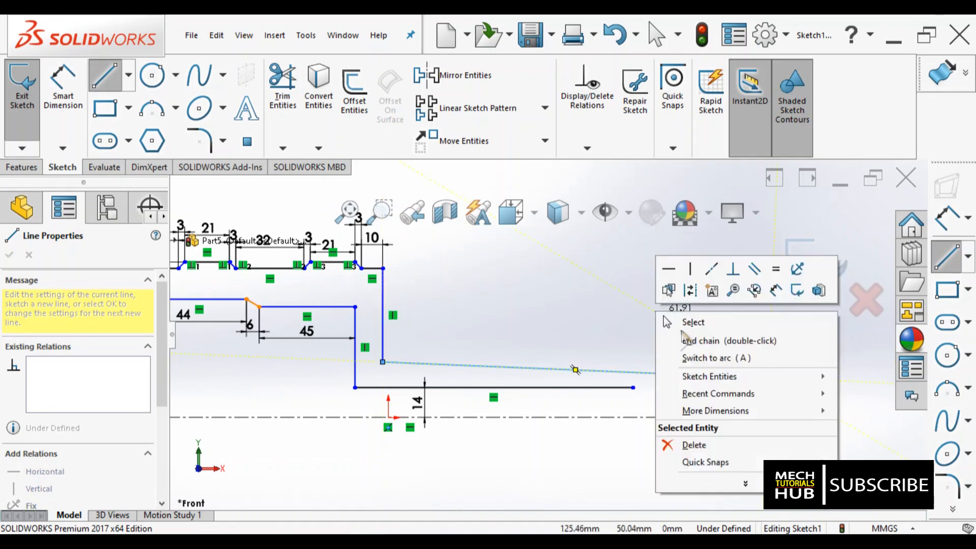
left_click(697, 339)
key("Escape")
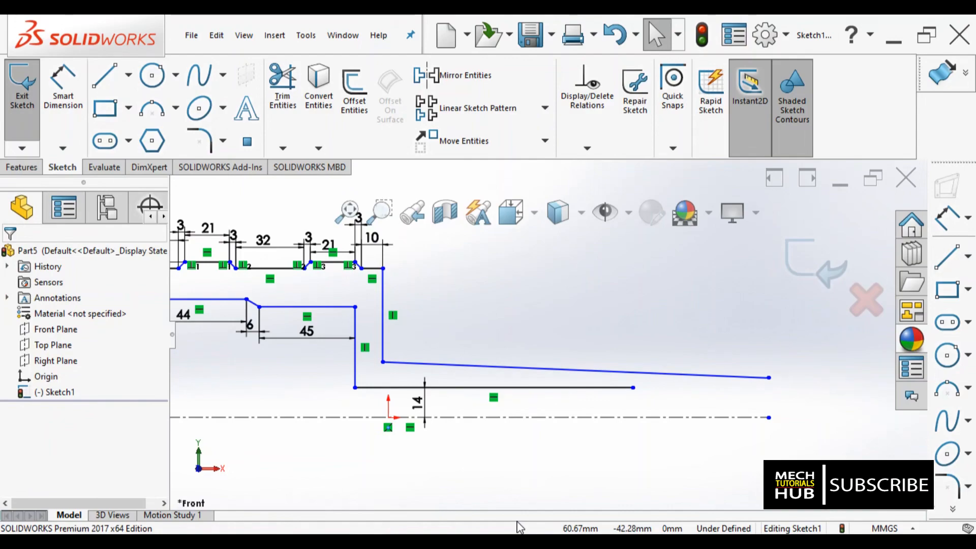
key("alt+Tab")
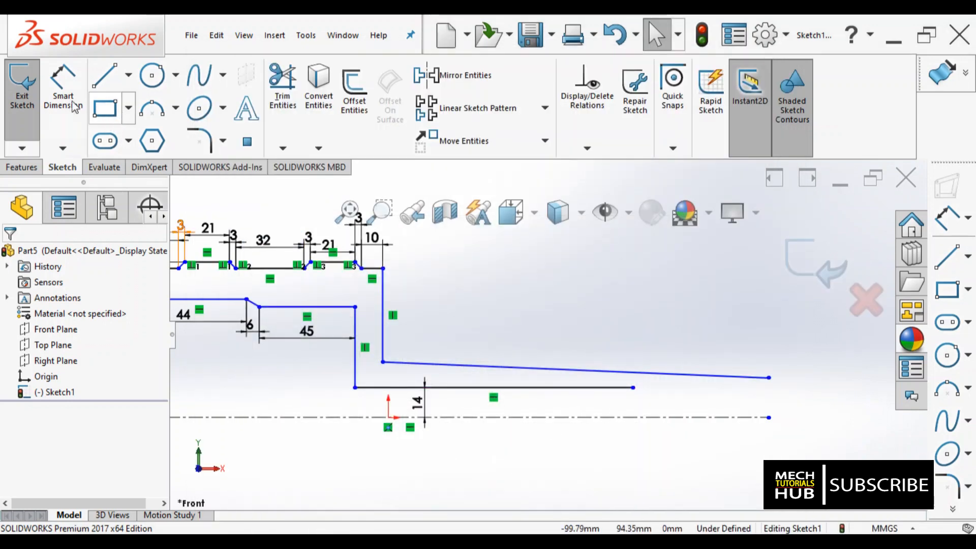
left_click(71, 105)
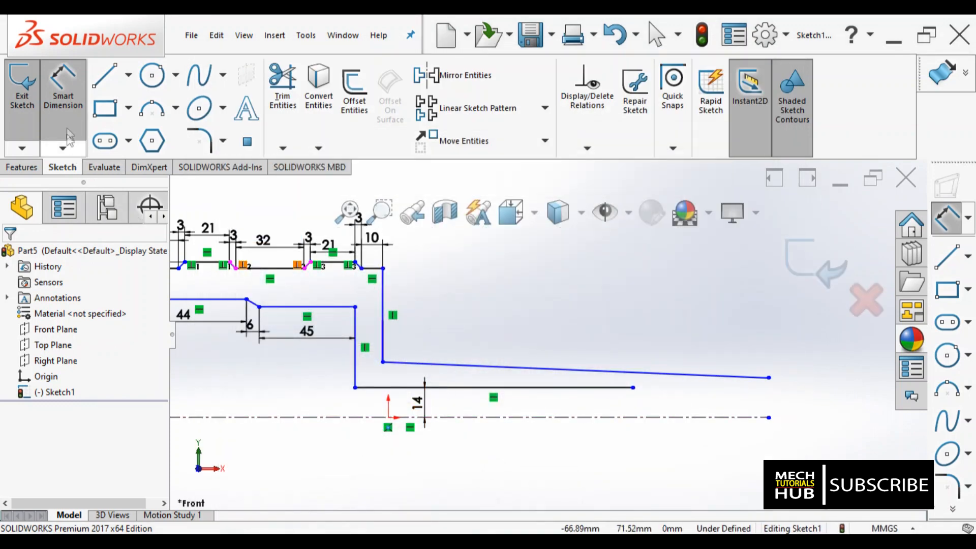
left_click(113, 93)
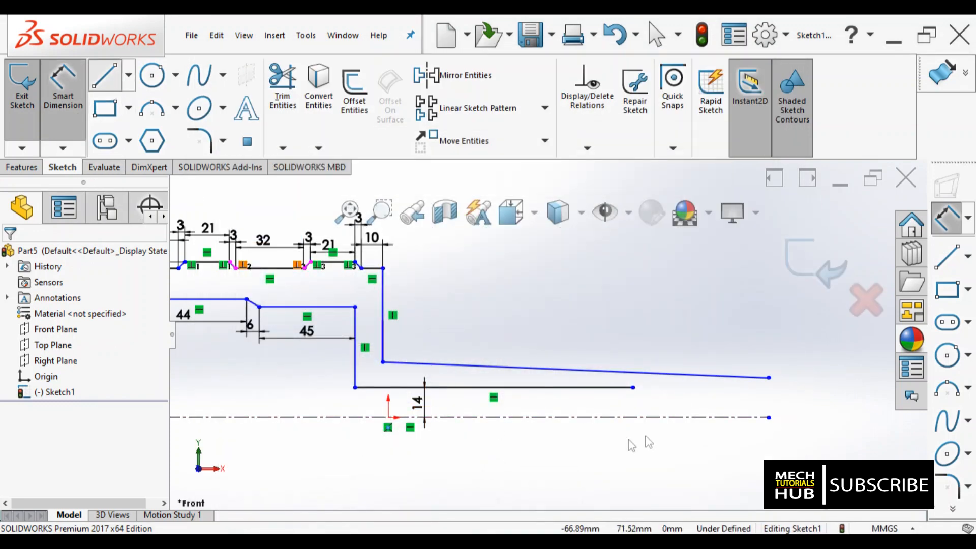
left_click(633, 387)
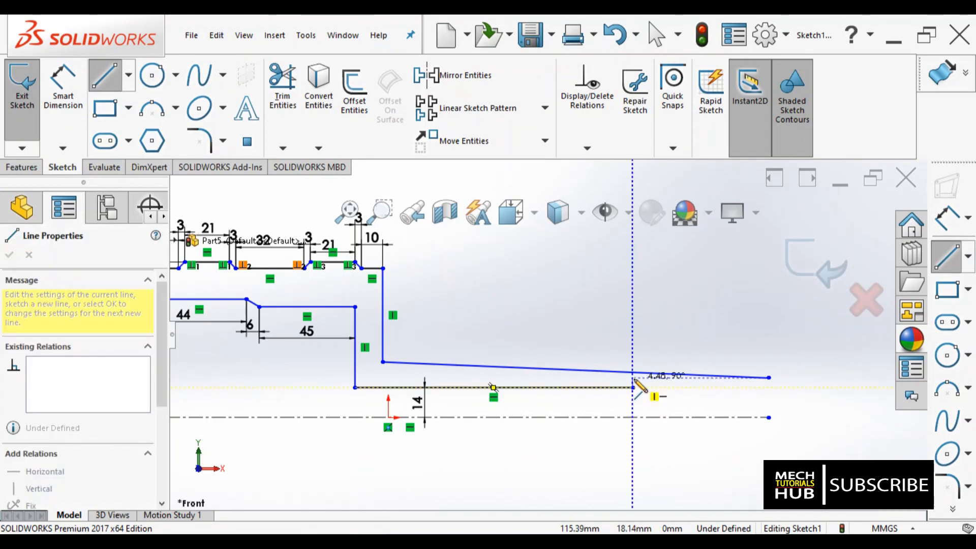
double_click(635, 387)
key("Escape")
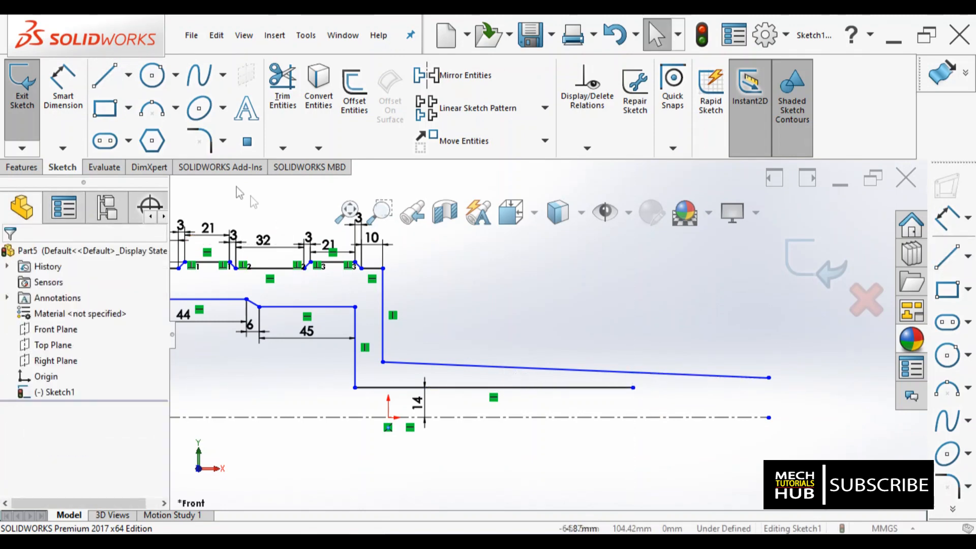
Step: Trim away the sloping outer shank line
left_click(282, 84)
left_click_drag(519, 383, 526, 309)
Step: Draw a short vertical line up from the inner shank line's free end, continue with a horizontal line away from the bore, and end the chain
key("l")
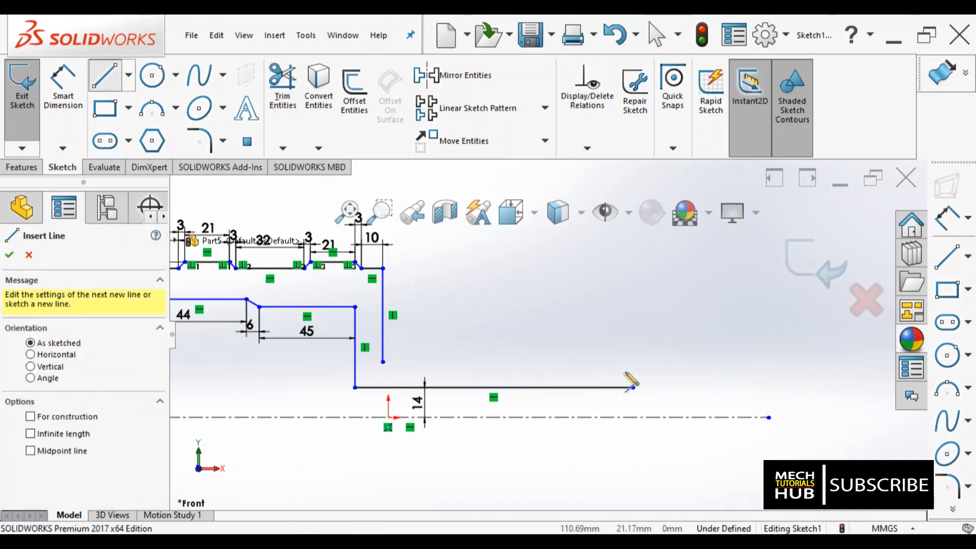
scroll(622, 410, "down", 4)
left_click(593, 395)
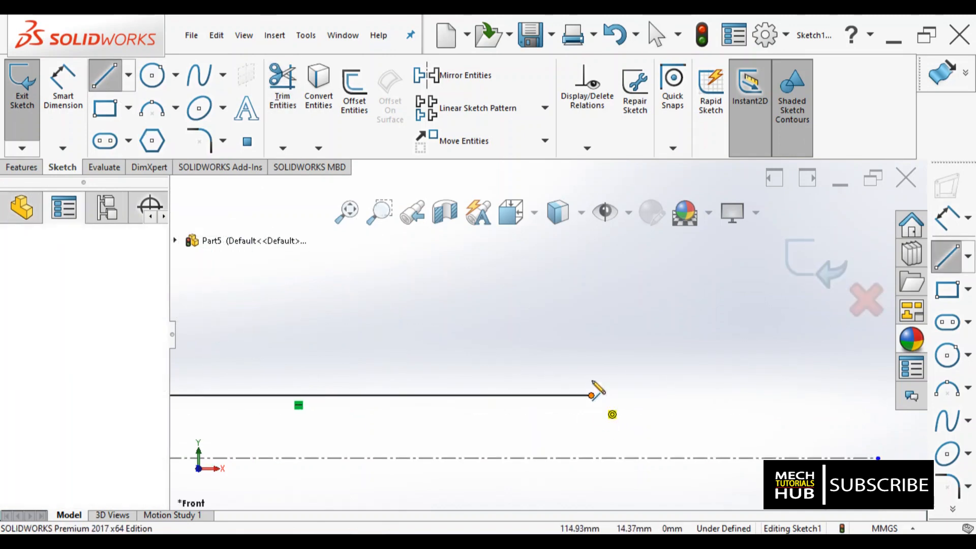
left_click(591, 380)
left_click(705, 380)
right_click(666, 307)
left_click(683, 318)
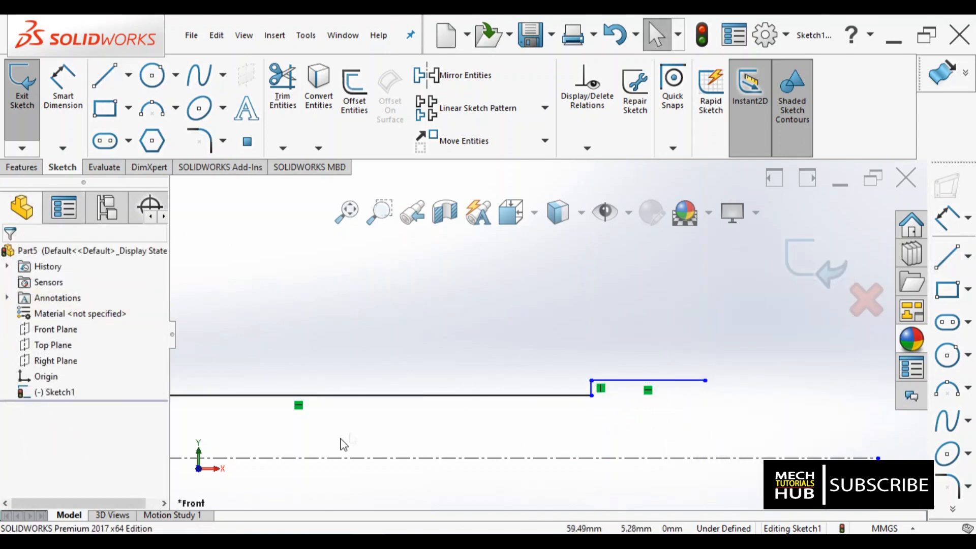
Step: Check the shank's end bore diameter in the drawing in Photos and dimension the raised horizontal line 34/2 mm from the centreline
key("alt+Tab")
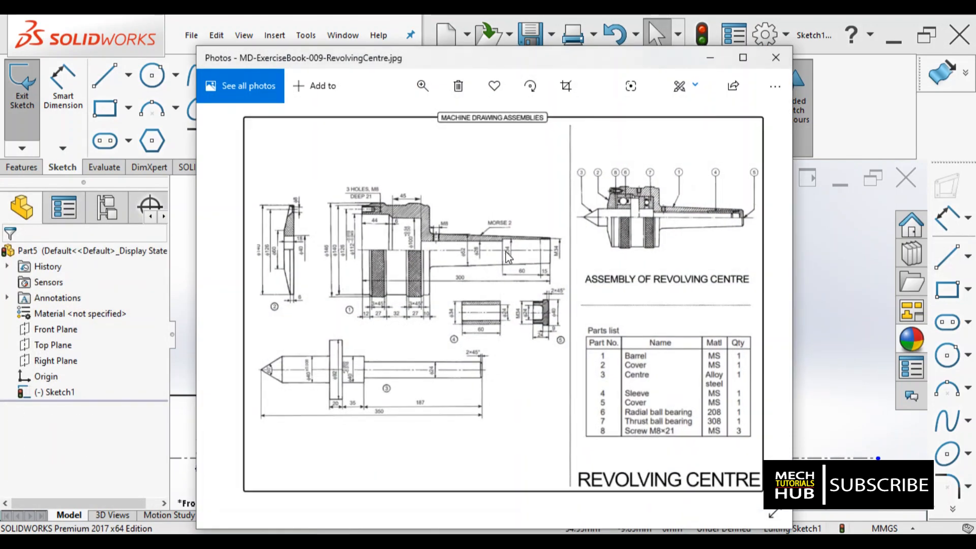
key("alt+Tab")
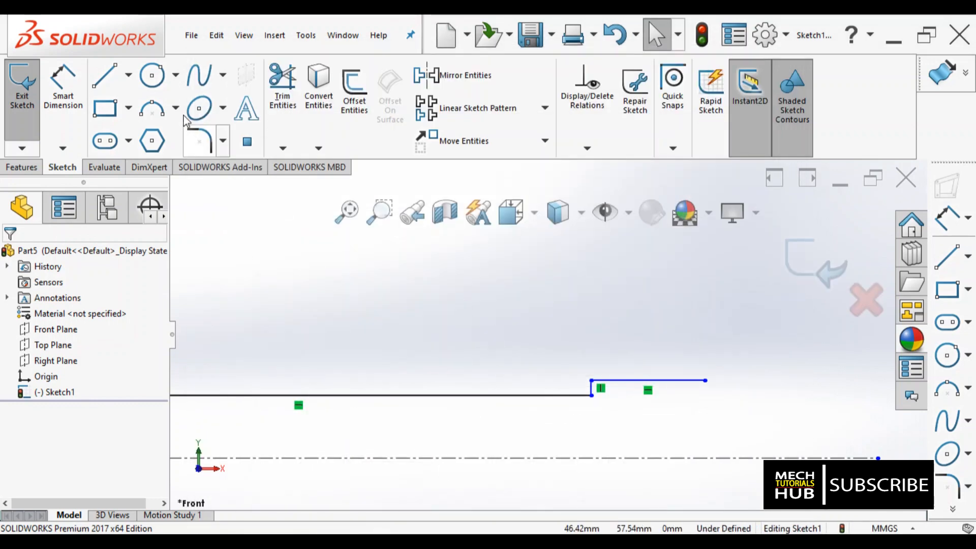
left_click(279, 105)
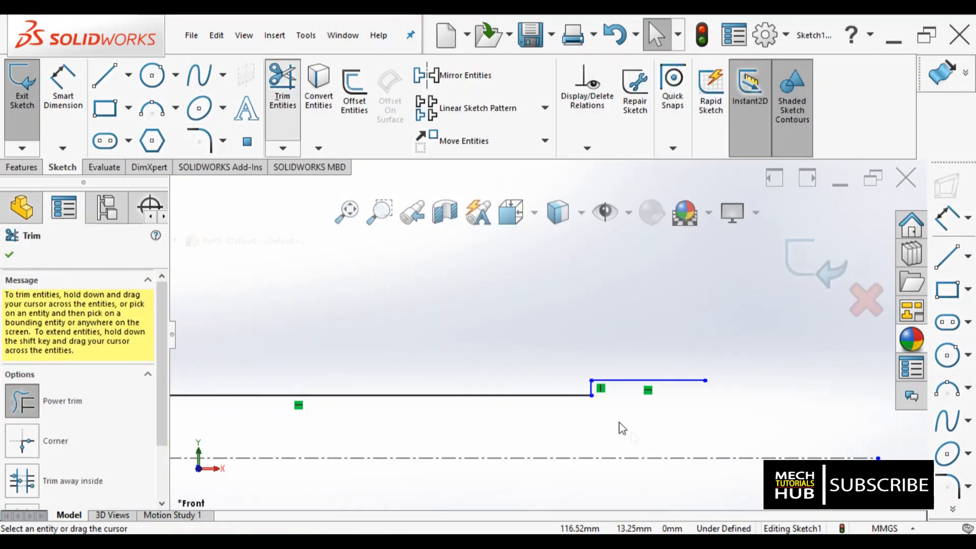
left_click(645, 458)
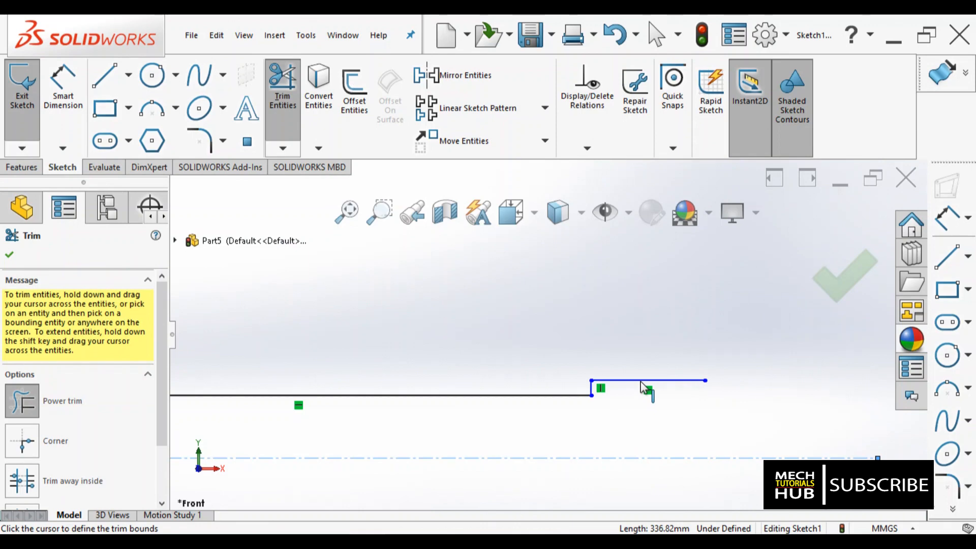
left_click(70, 113)
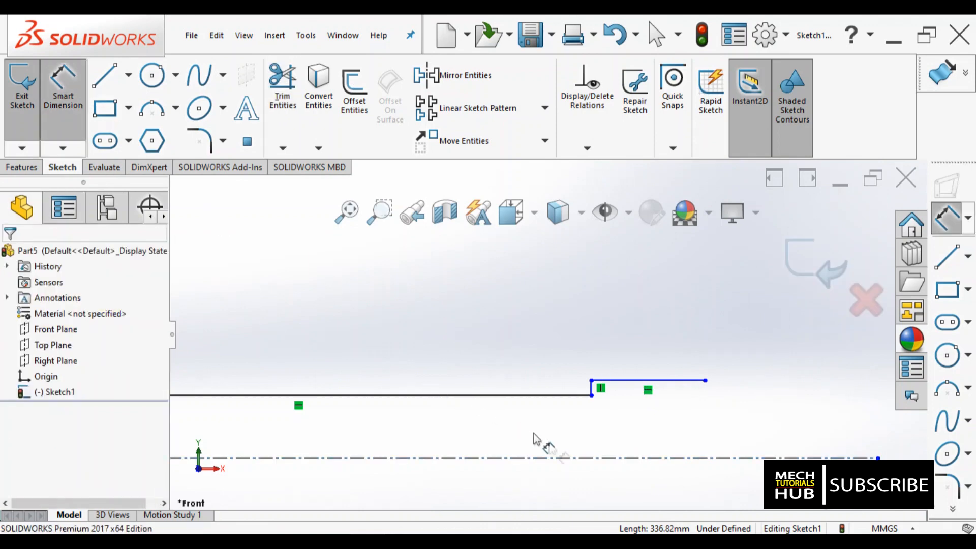
left_click(648, 380)
left_click(645, 458)
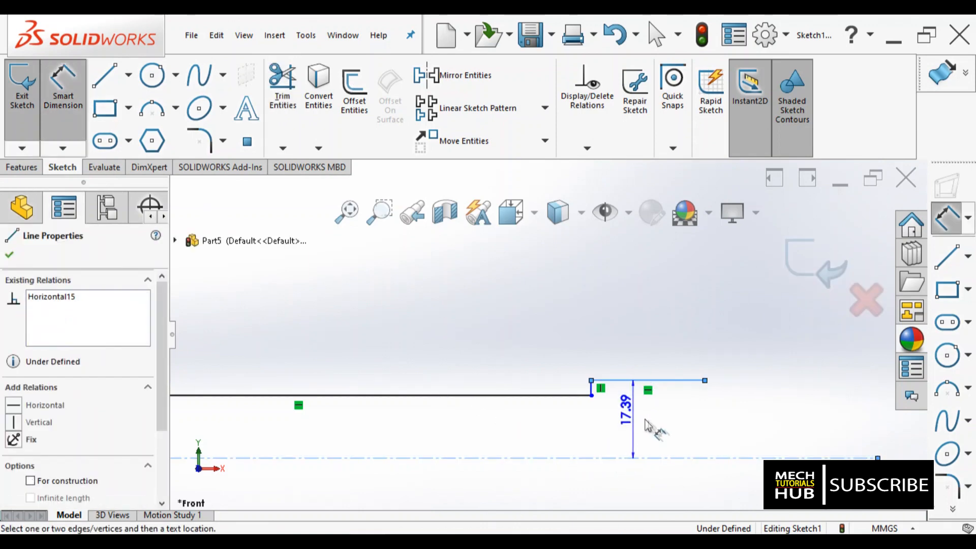
left_click(651, 430)
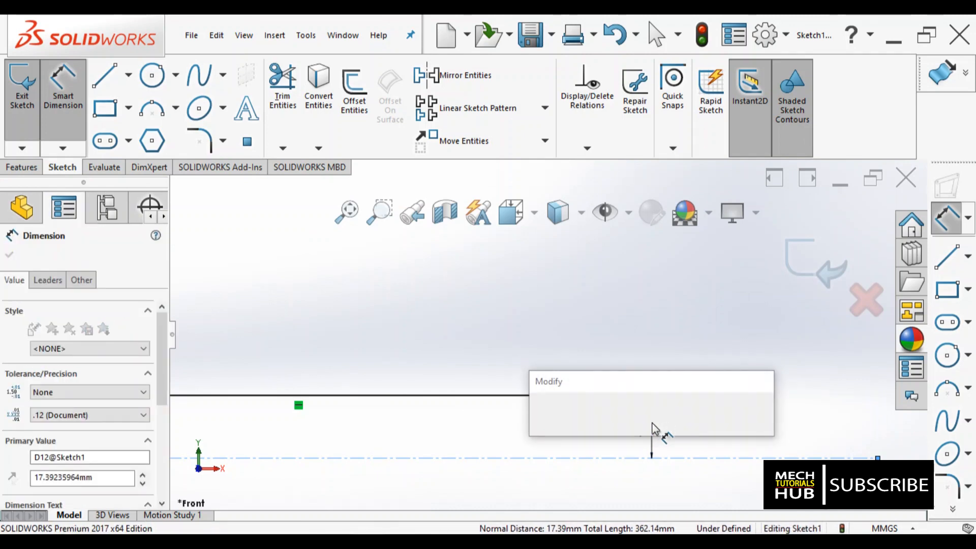
type("34/2")
key("Return")
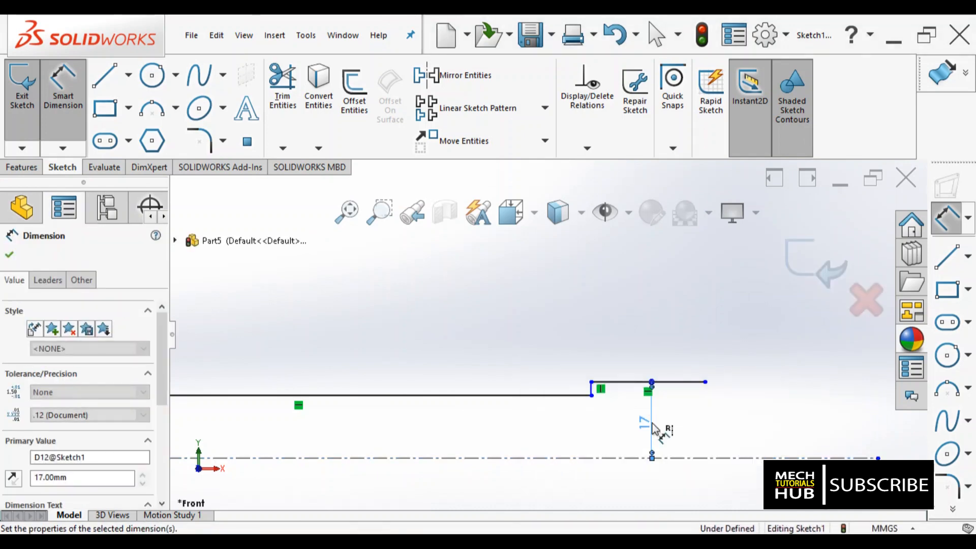
Step: Check the shank's end bore length in the drawing in Photos and return to the SOLIDWORKS sketch
scroll(616, 387, "down", 3)
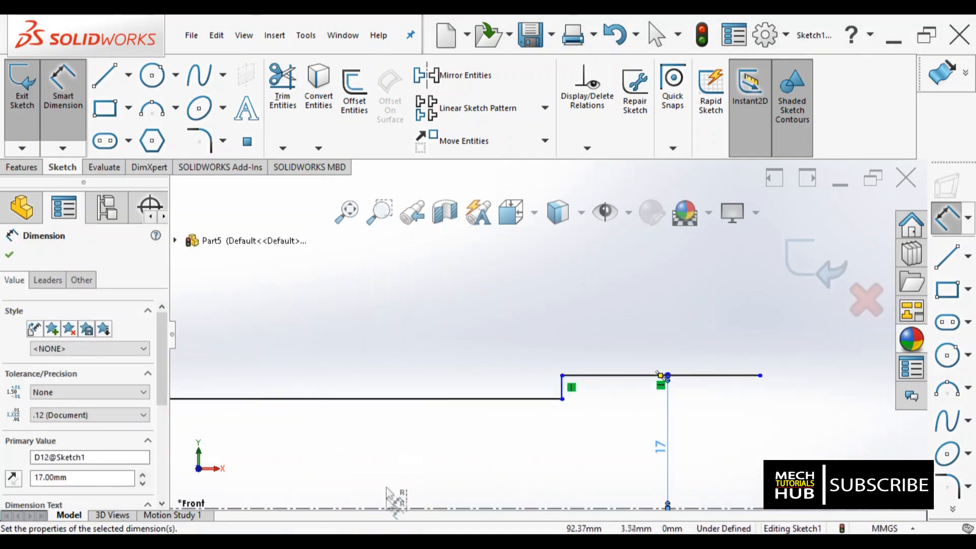
left_click(378, 545)
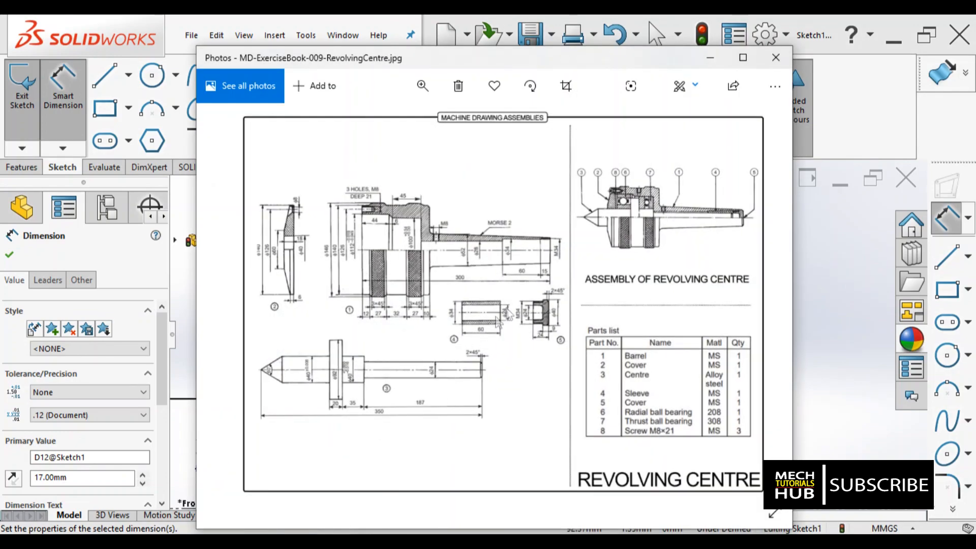
left_click(388, 543)
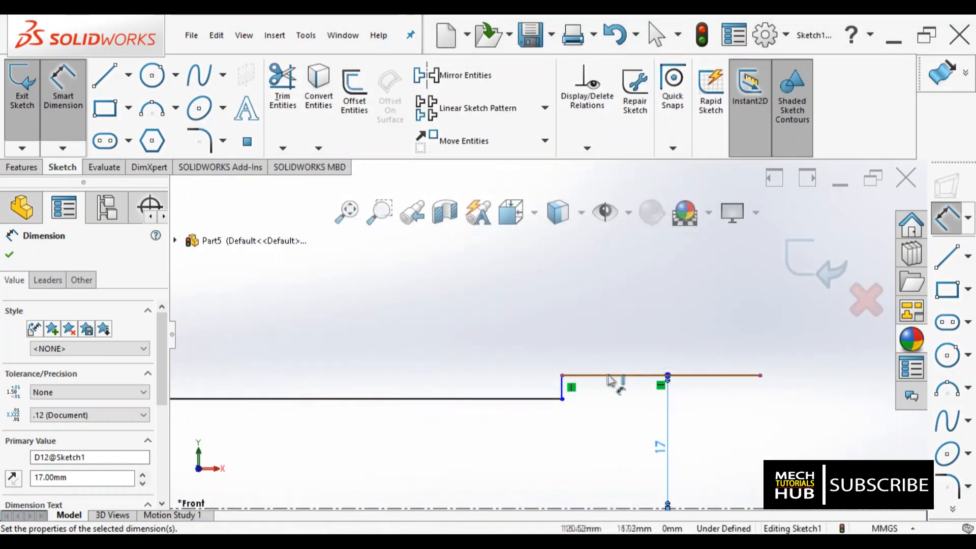
left_click(621, 354)
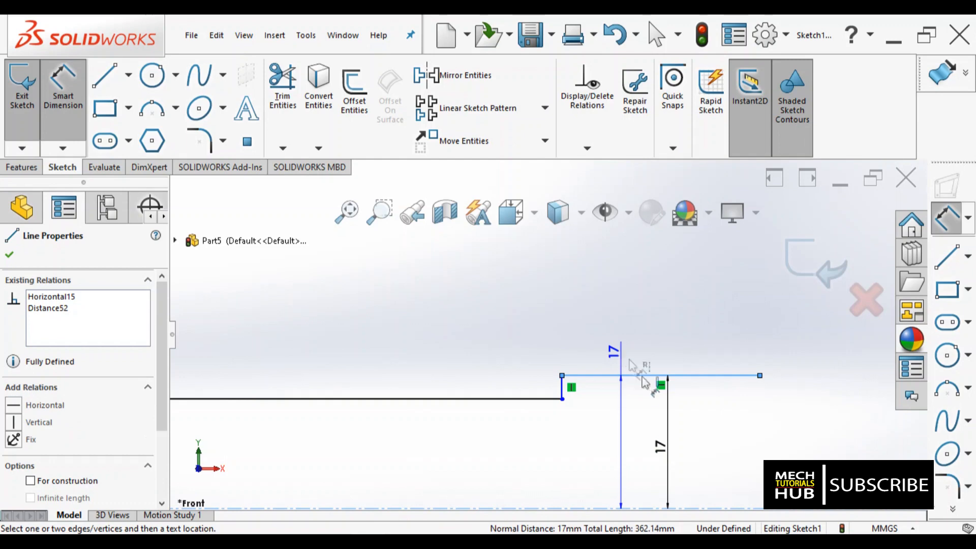
key("Escape")
left_click(614, 376)
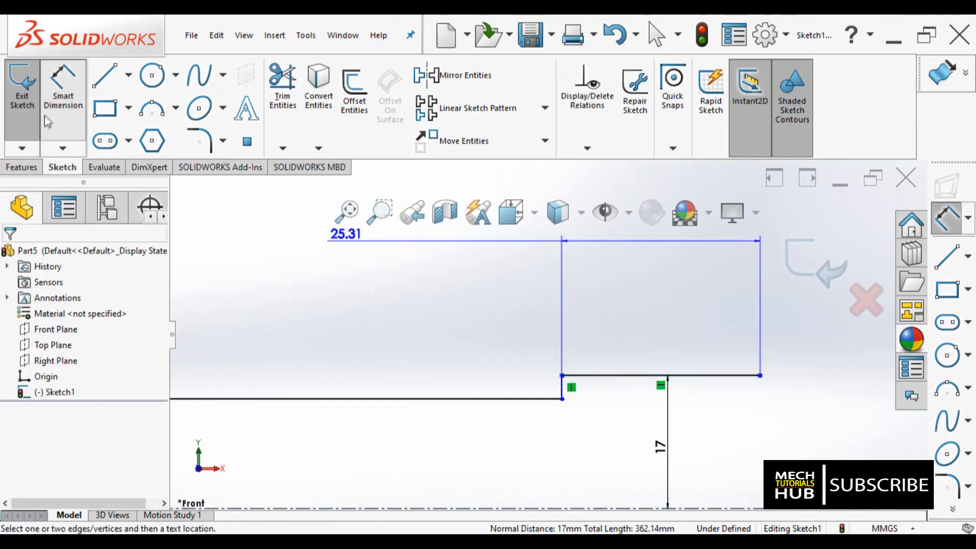
left_click(63, 120)
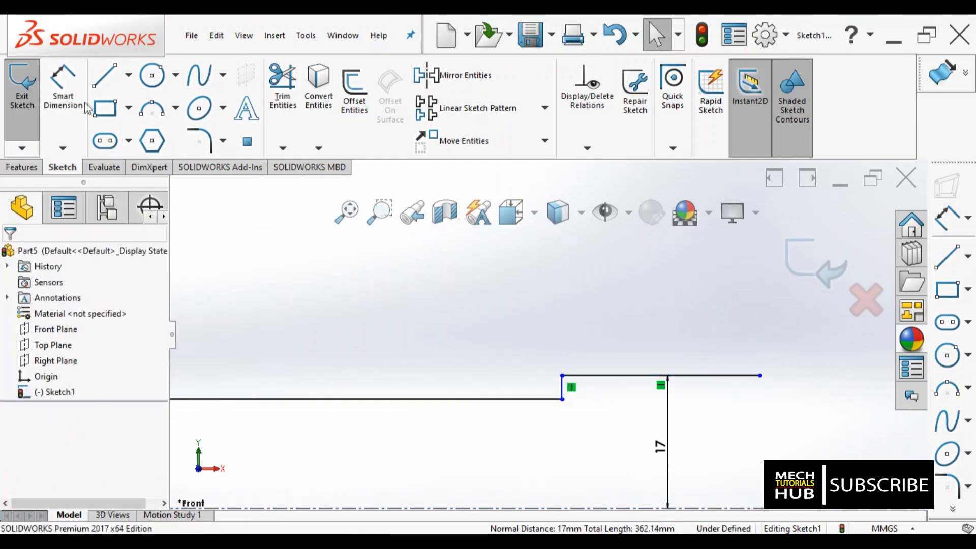
Step: Dimension the length of the raised horizontal line at the shank's end as 60 mm
left_click(65, 99)
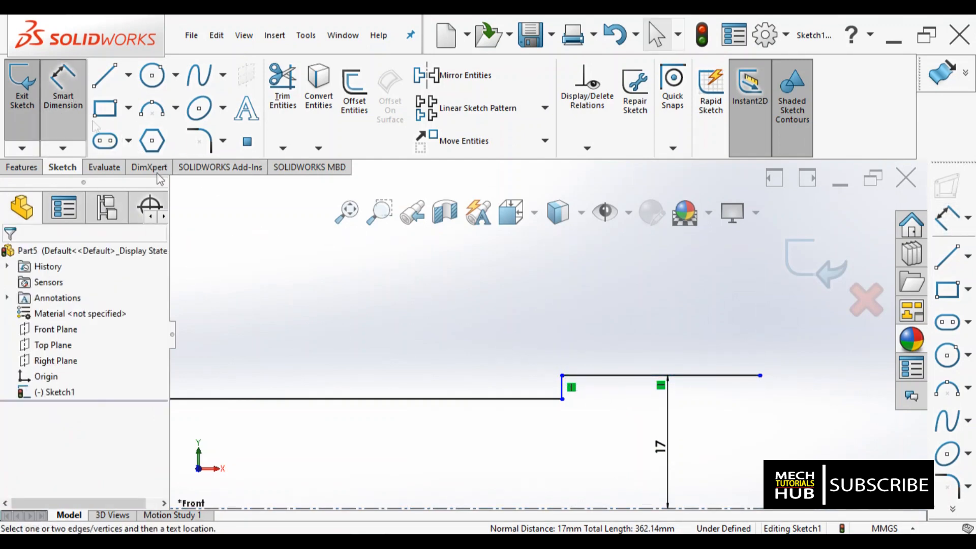
left_click(680, 335)
left_click(681, 336)
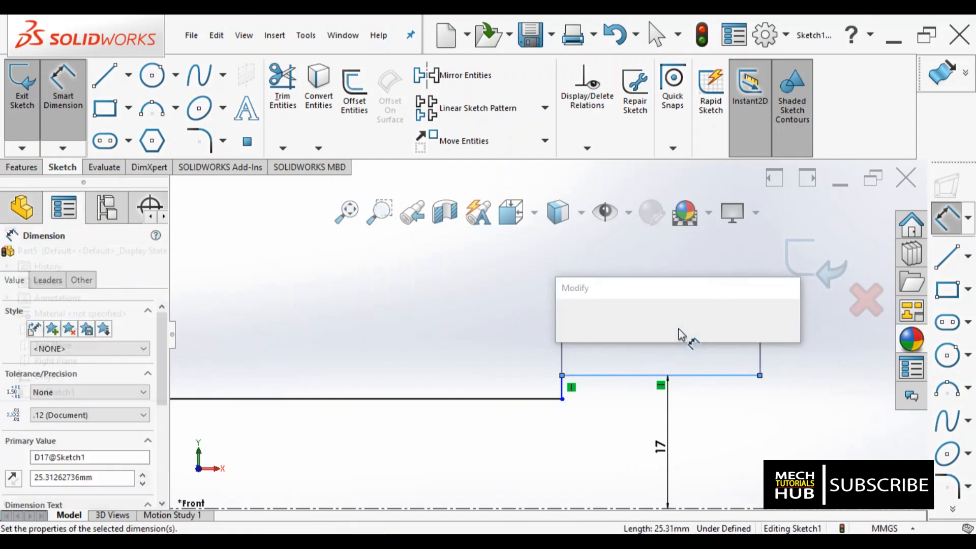
type("60")
key("Return")
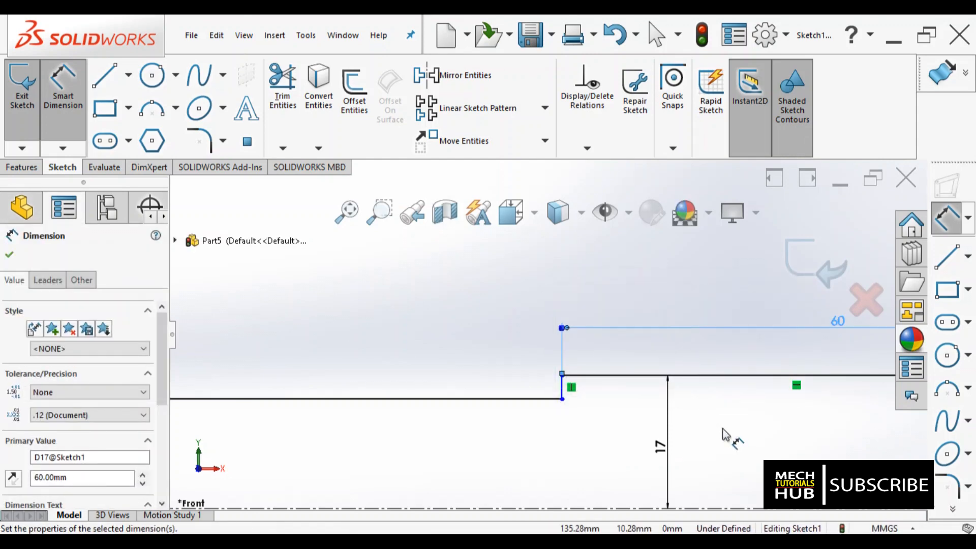
Step: Check the barrel in the drawing in Photos and dimension 300 mm from the barrel's open end face to the raised line's free end
scroll(616, 364, "up", 4)
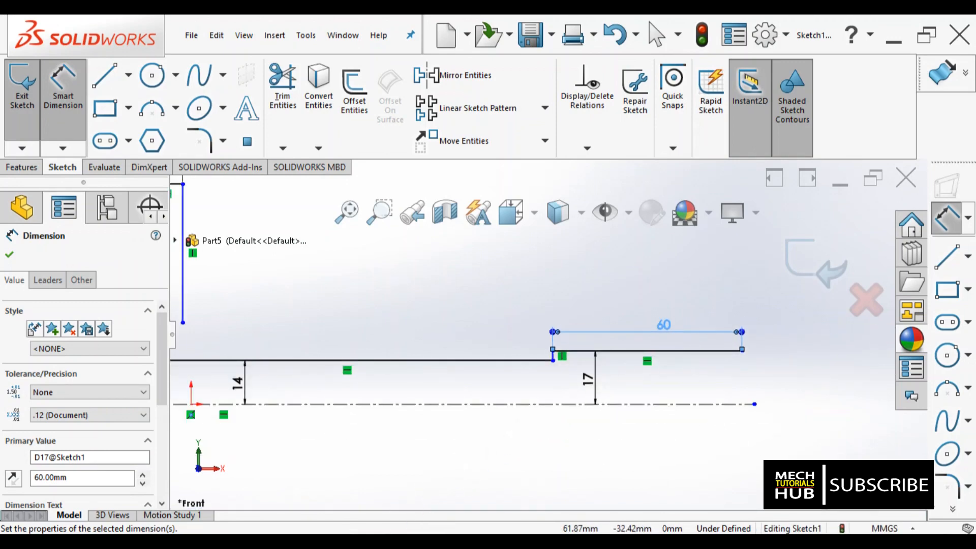
key("alt+Tab")
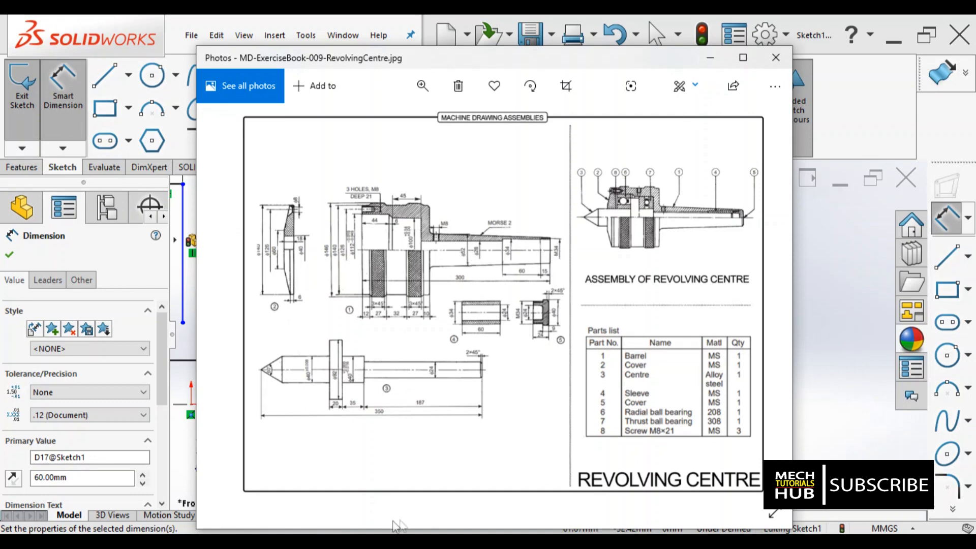
mouse_move(333, 541)
left_click(346, 540)
left_click(345, 541)
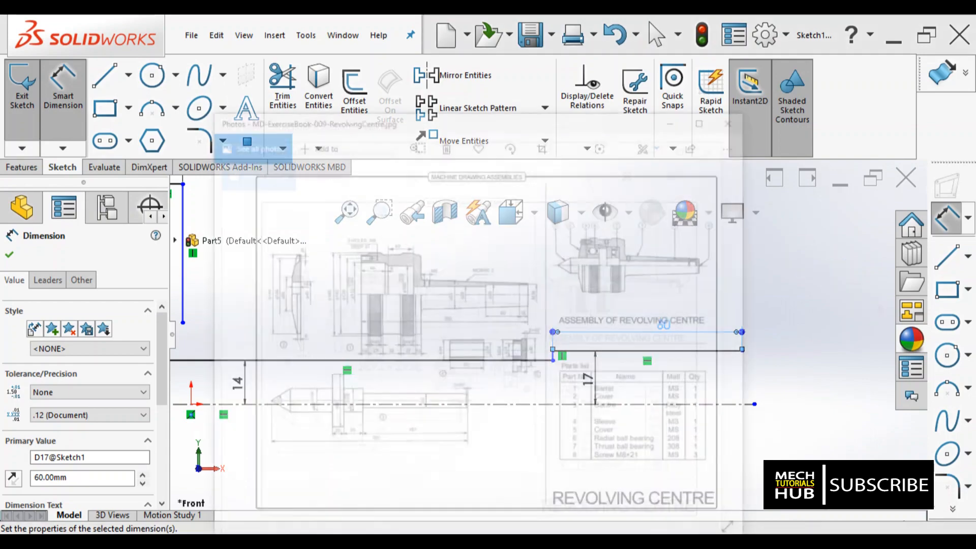
left_click(346, 541)
scroll(410, 380, "up", 6)
scroll(410, 380, "down", 1)
scroll(409, 380, "down", 1)
scroll(435, 404, "up", 2)
scroll(427, 407, "down", 1)
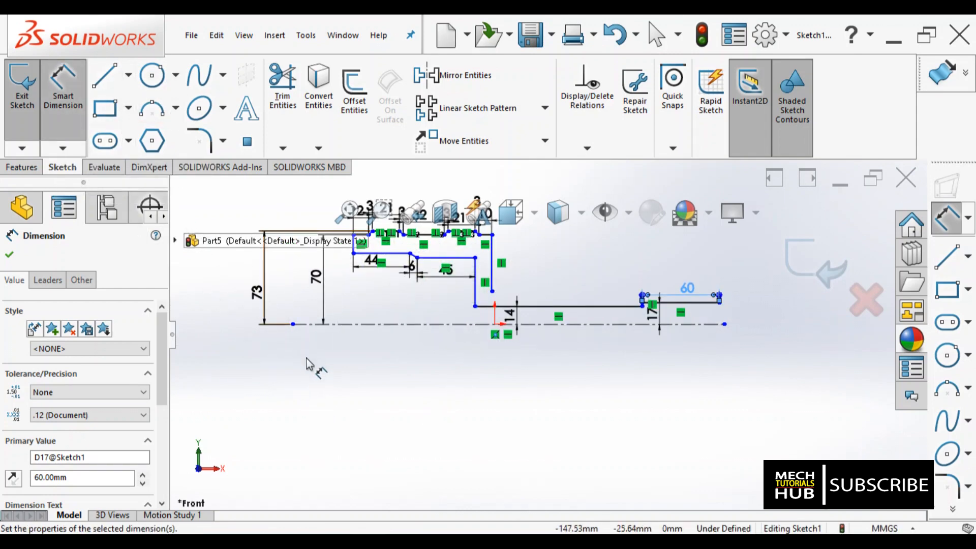
scroll(308, 368, "up", 2)
scroll(427, 362, "down", 3)
scroll(428, 362, "down", 1)
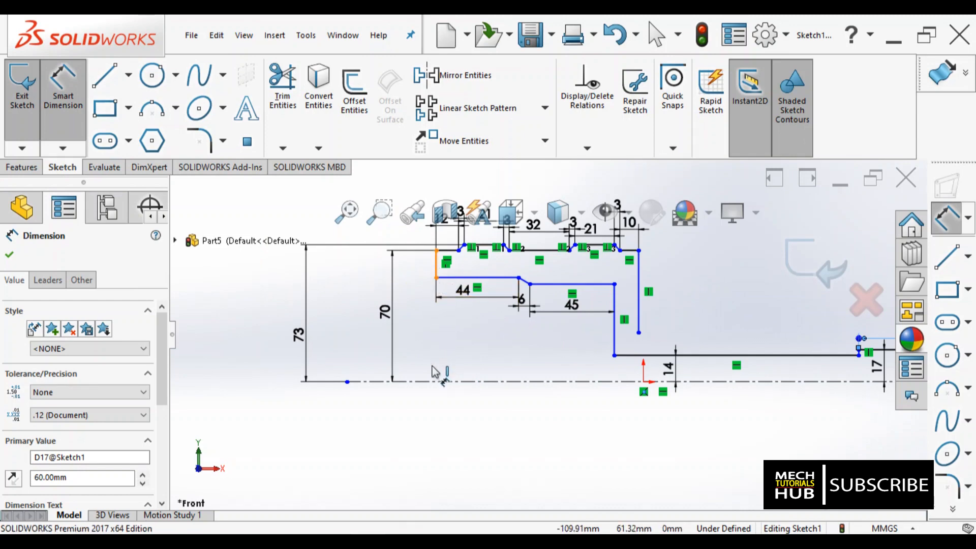
left_click(437, 272)
scroll(584, 346, "up", 4)
scroll(696, 346, "down", 2)
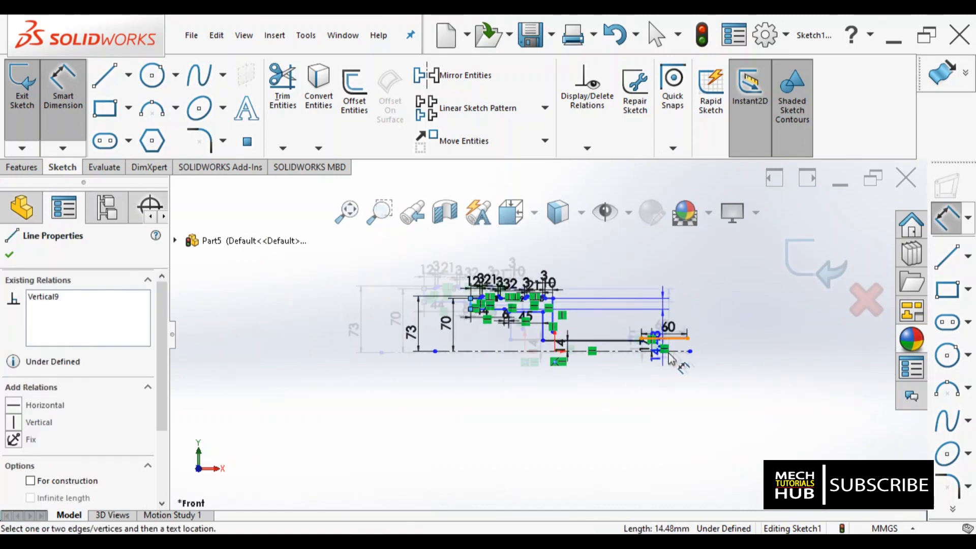
left_click(684, 337)
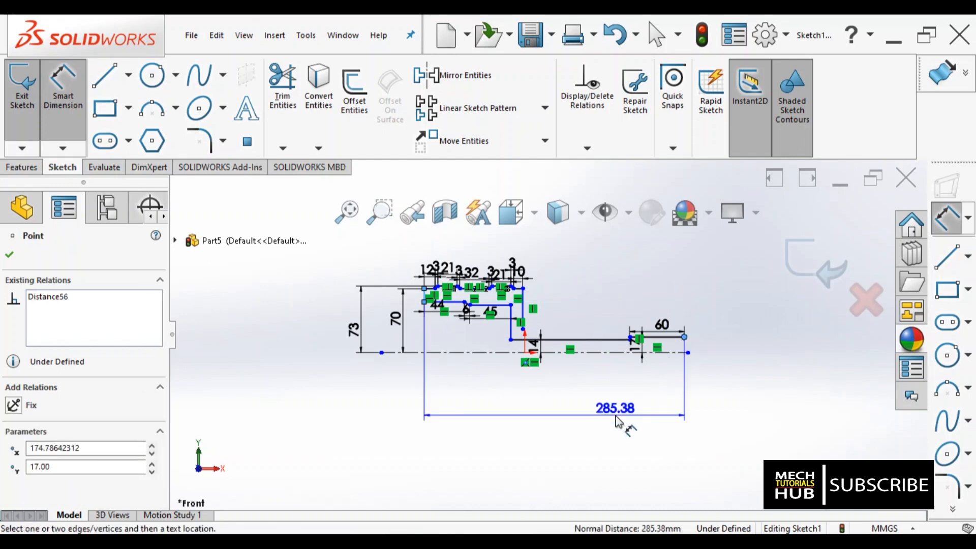
left_click(616, 421)
type("300")
key("Return")
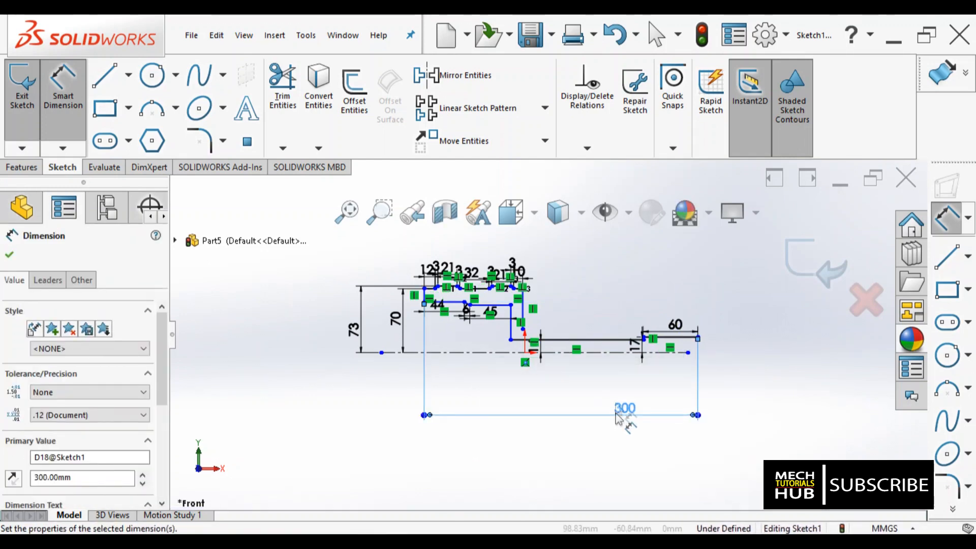
Step: Set the length of the raised end bore line to 75 mm
scroll(641, 346, "down", 6)
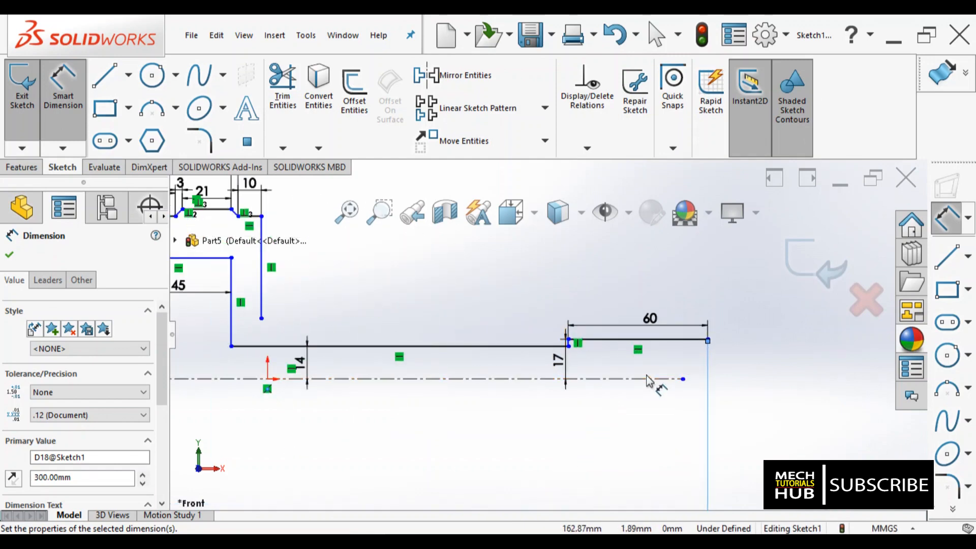
scroll(651, 383, "up", 3)
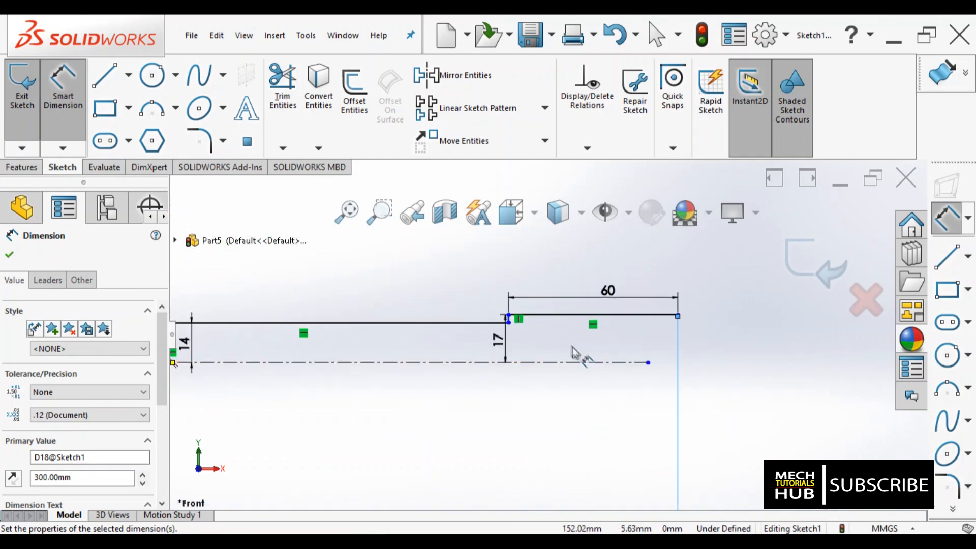
scroll(544, 320, "down", 2)
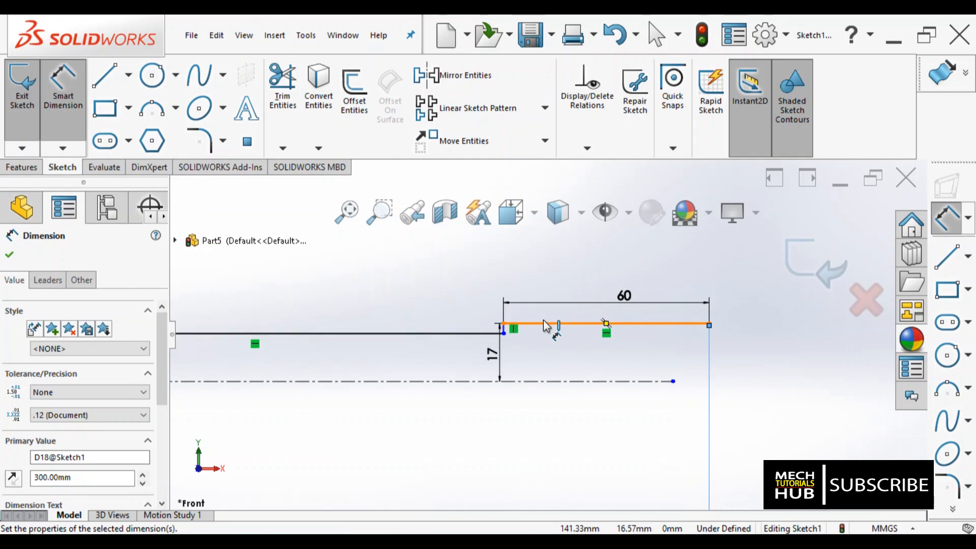
double_click(621, 297)
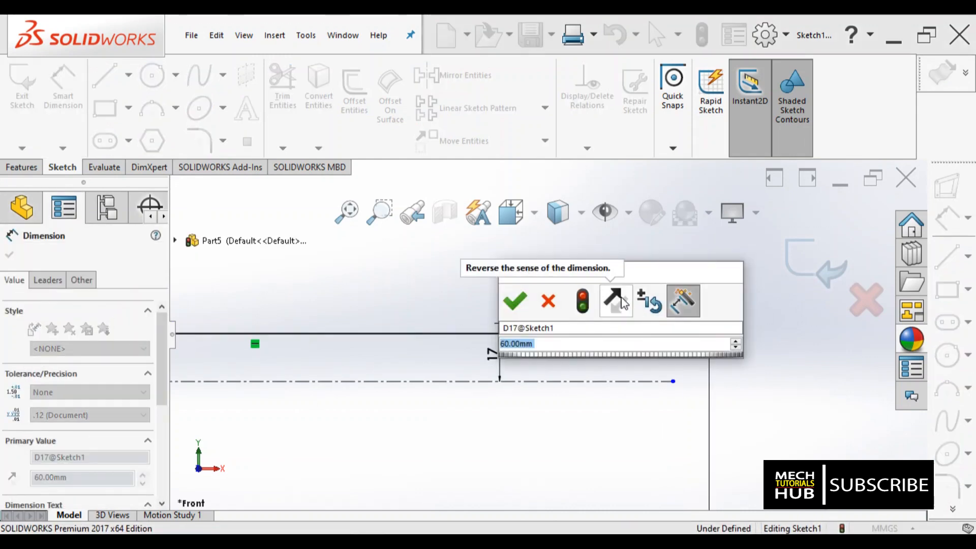
type("75")
key("Return")
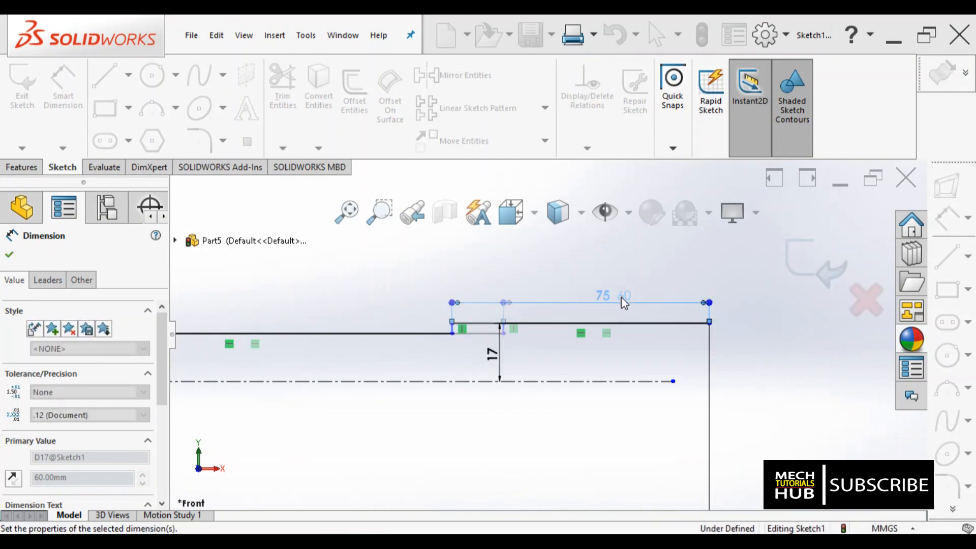
Step: Sketch a tapered line about 192 mm long from the lower end of the head's shank-side face to just above the raised bore line's free end
scroll(537, 367, "up", 2)
scroll(537, 369, "up", 4)
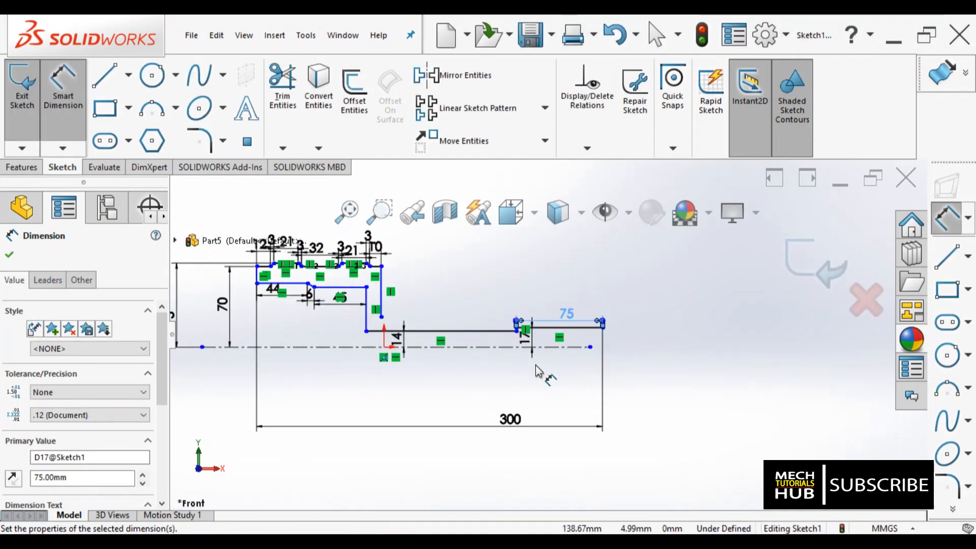
scroll(535, 312, "down", 4)
scroll(535, 312, "down", 2)
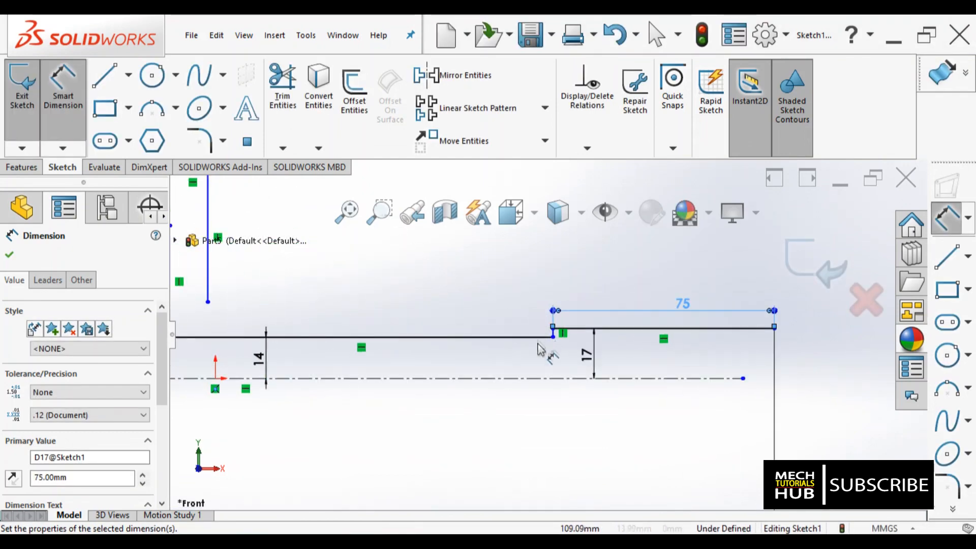
left_click(104, 75)
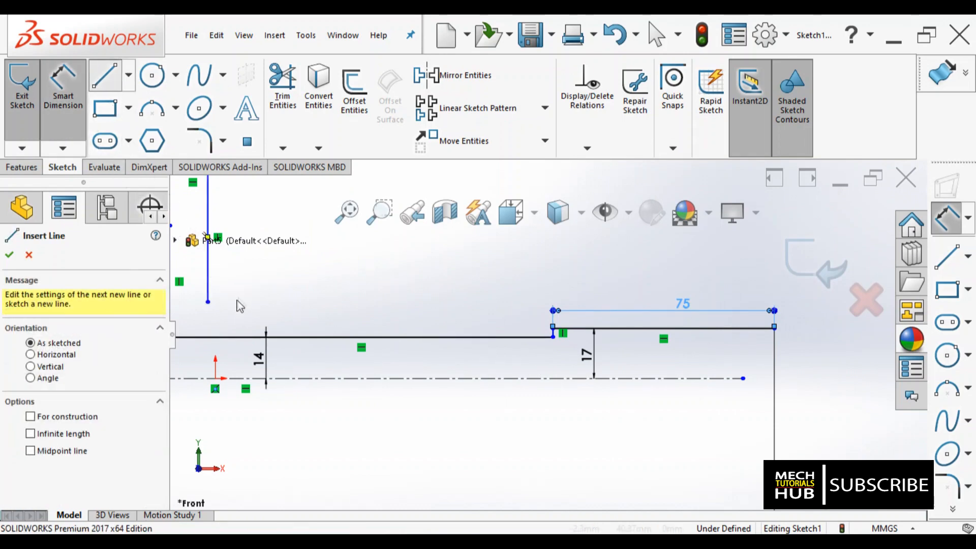
left_click(207, 302)
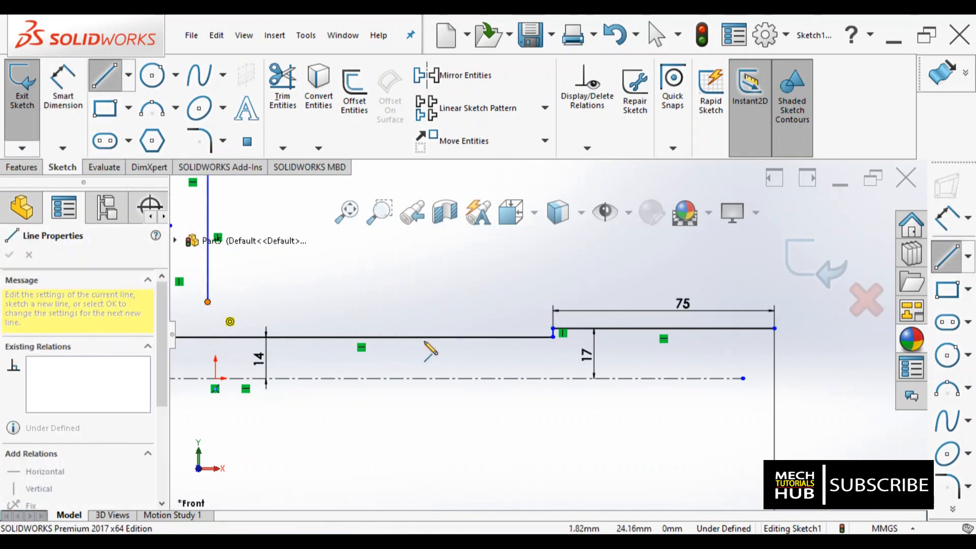
scroll(543, 330, "up", 1)
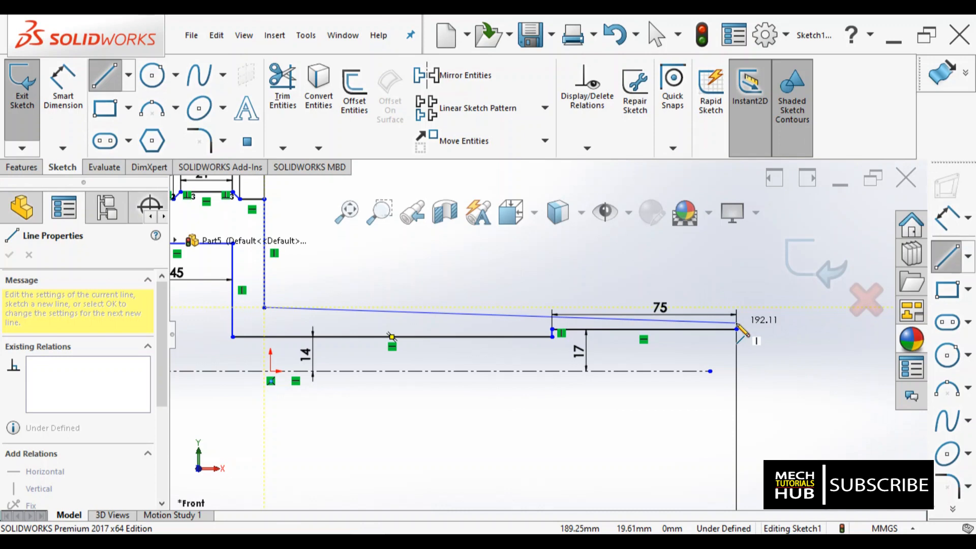
right_click(671, 372)
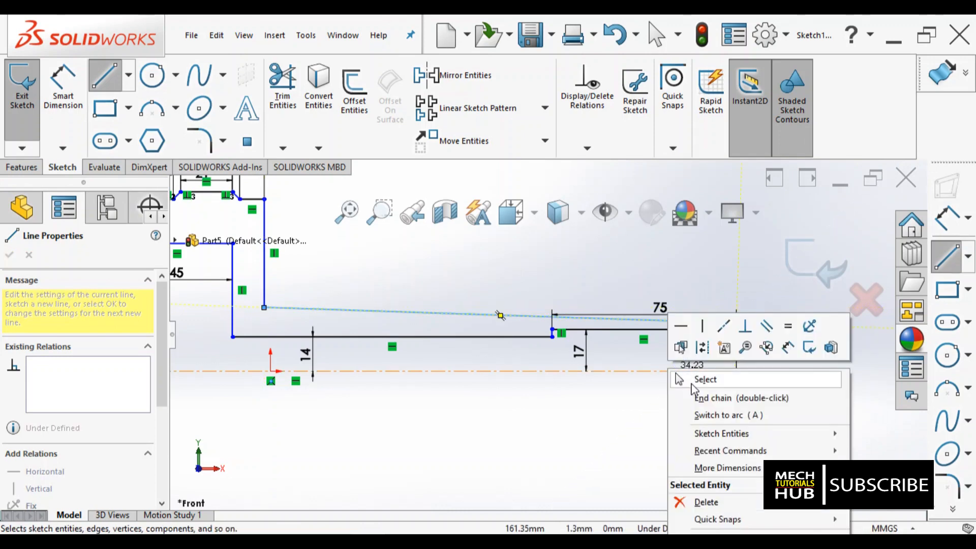
left_click(692, 386)
Step: Close the barrel profile with a vertical line joining the free ends of the tapered line and the raised bore line
scroll(751, 338, "down", 5)
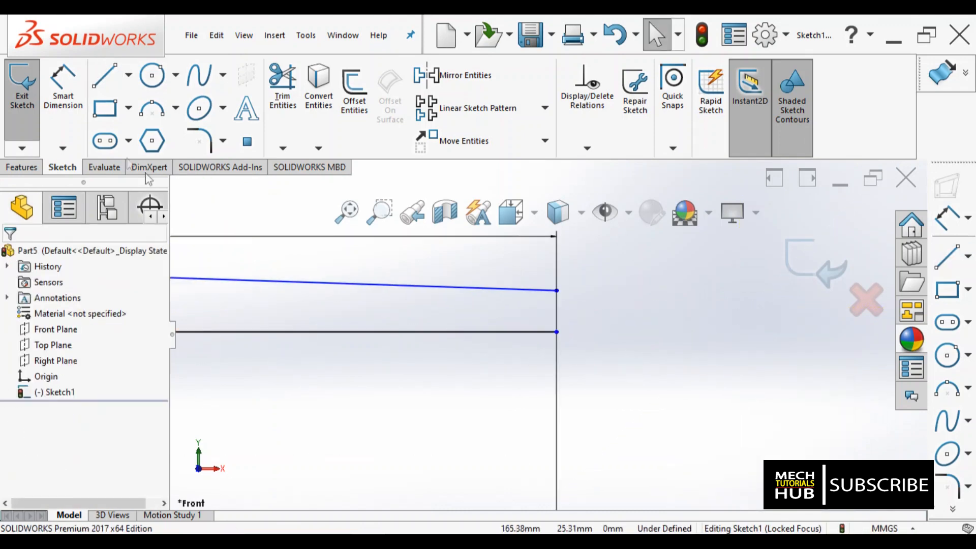
left_click(104, 76)
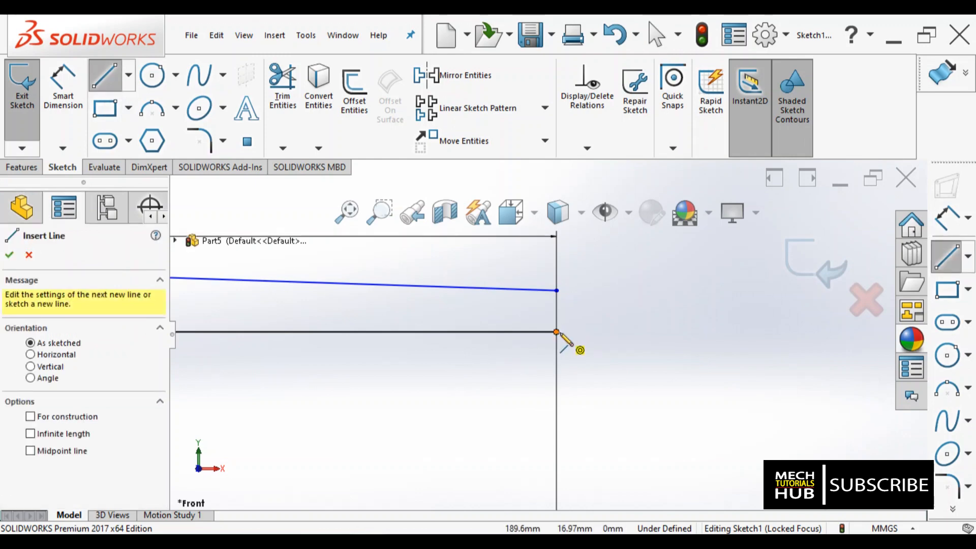
left_click(557, 290)
left_click(556, 331)
right_click(610, 318)
left_click(614, 320)
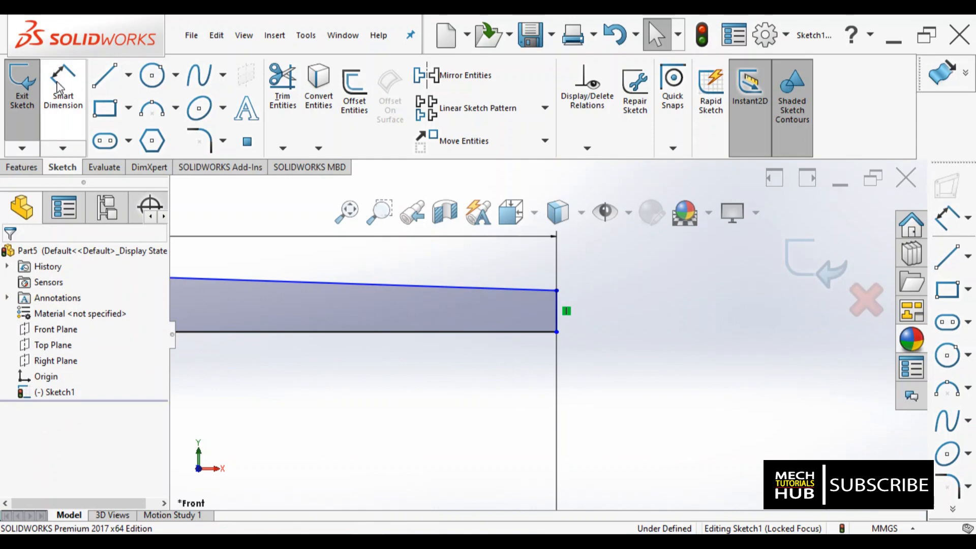
Step: Dimension the short vertical line closing the shank's end as 2 mm
left_click(557, 316)
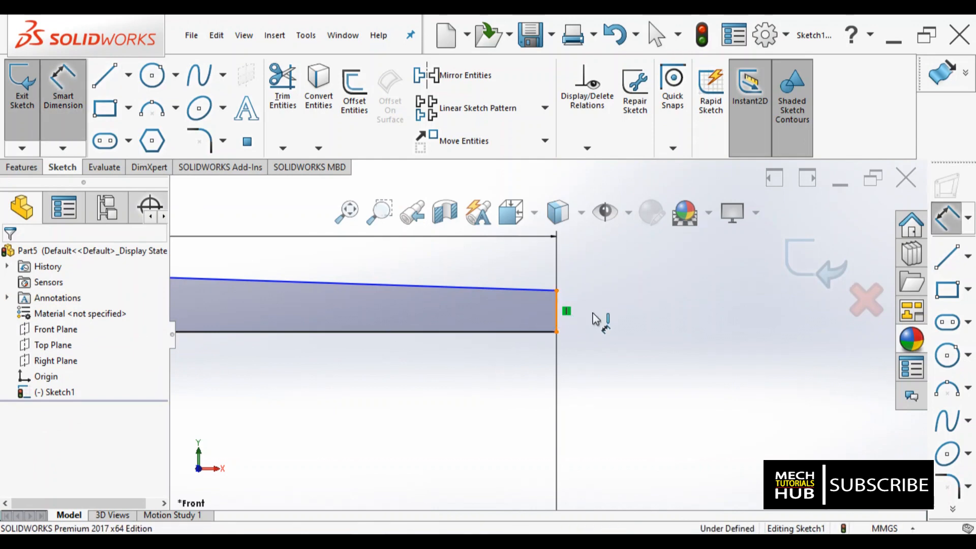
left_click(594, 318)
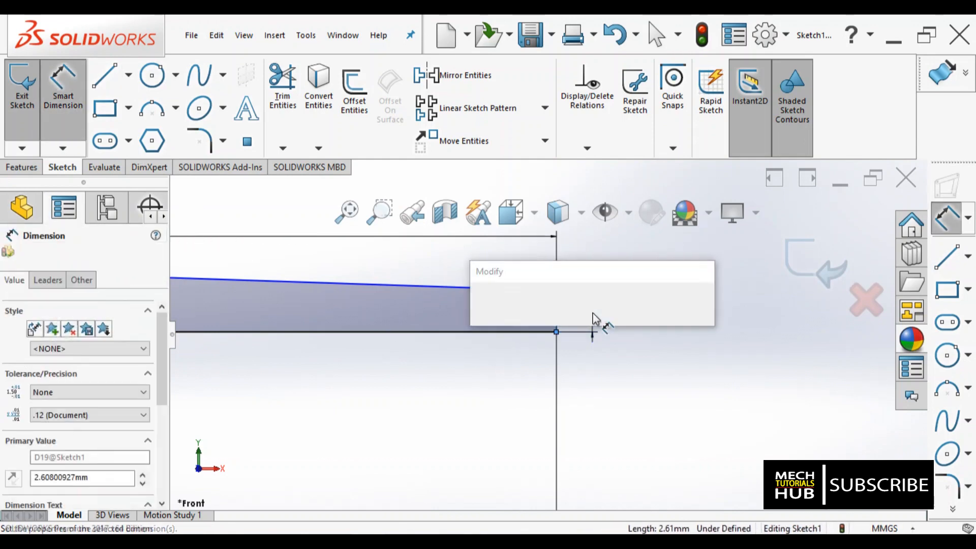
type("2")
key("Return")
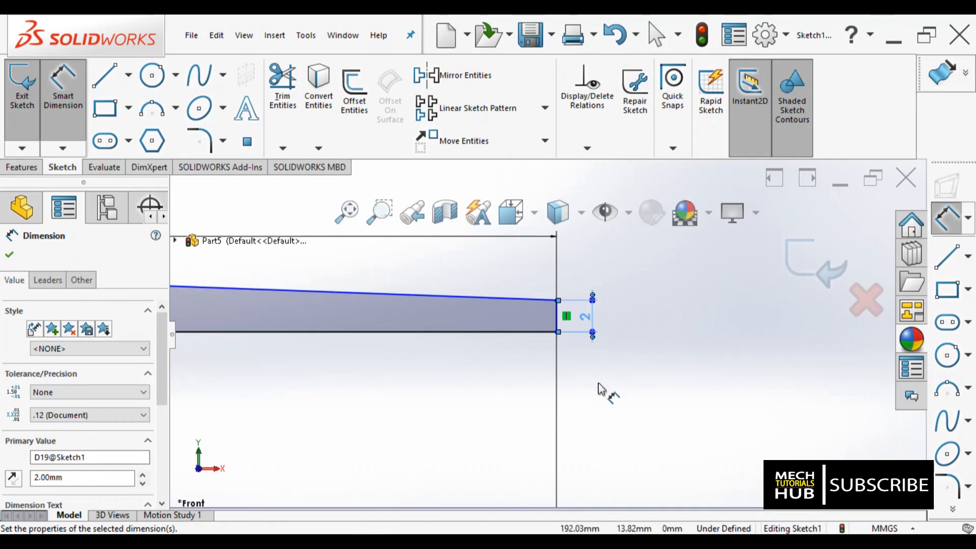
Step: Exit the barrel sketch and revolve the closed profile 360 degrees about the horizontal centerline
scroll(598, 389, "up", 6)
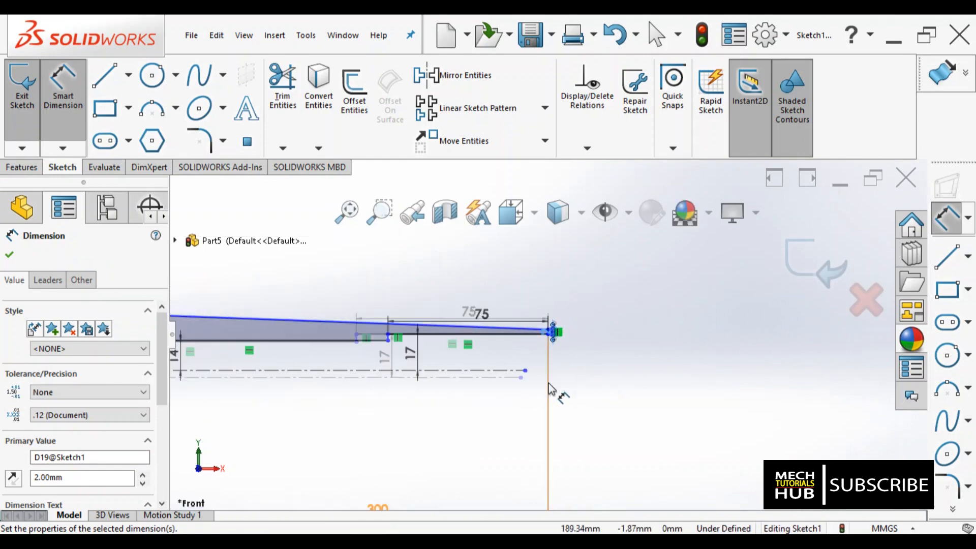
scroll(415, 339, "down", 6)
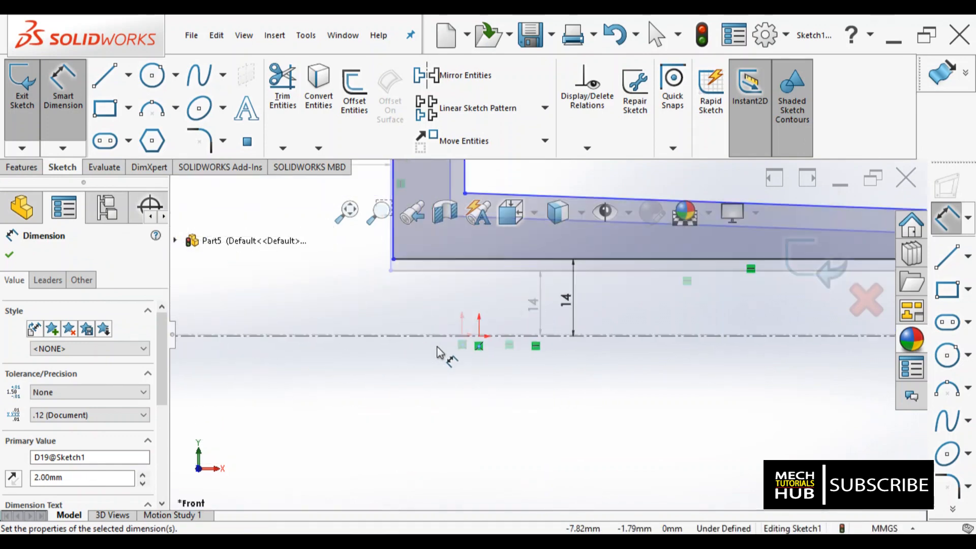
scroll(416, 339, "up", 5)
scroll(605, 327, "down", 1)
scroll(604, 327, "down", 3)
scroll(616, 337, "up", 4)
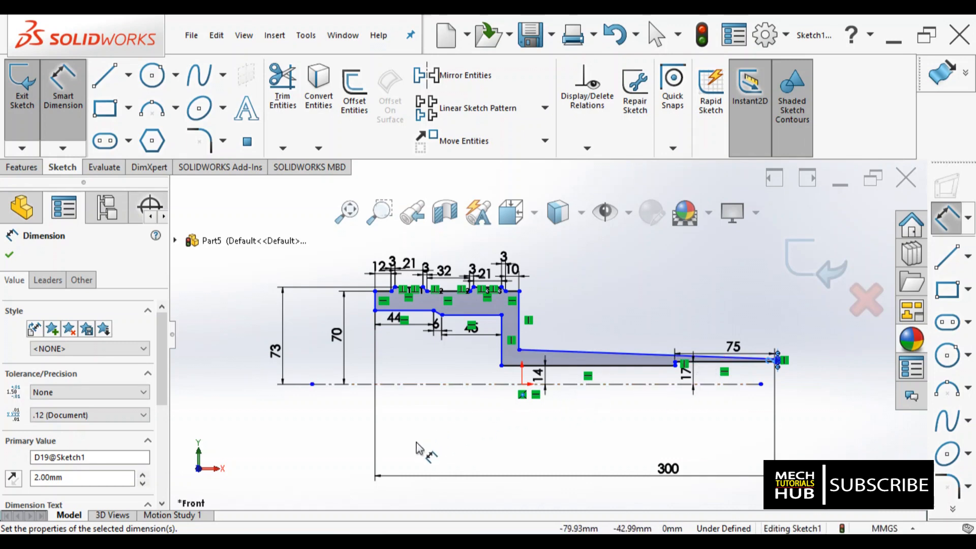
key("Escape")
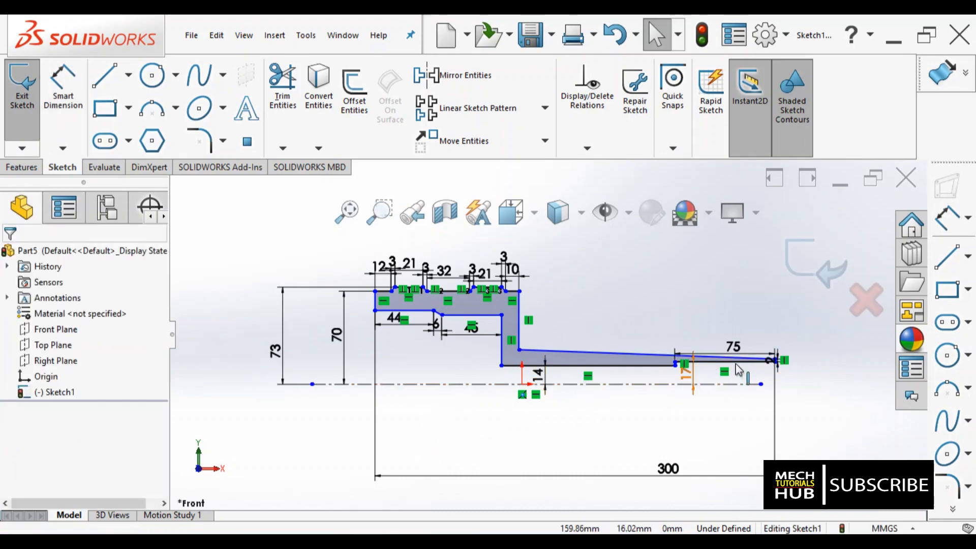
left_click(816, 269)
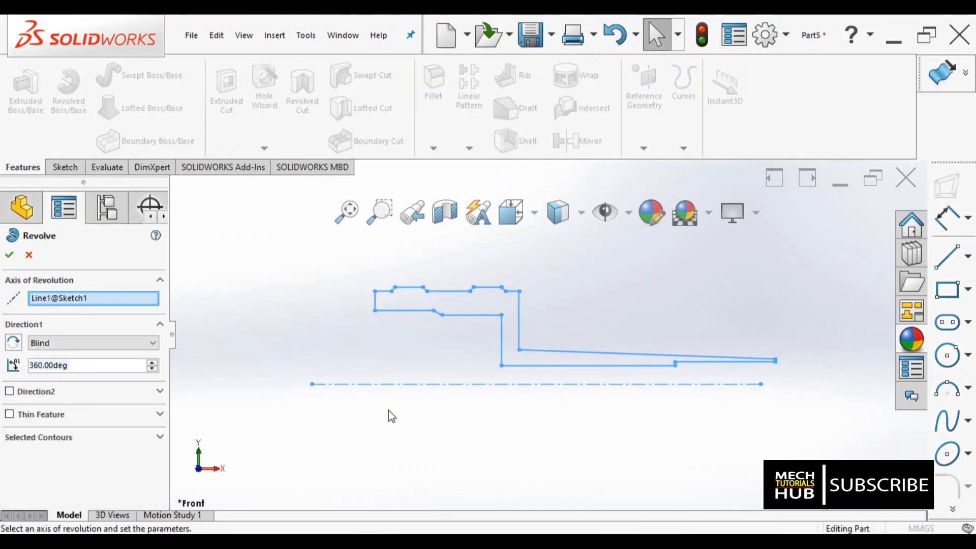
left_click(9, 255)
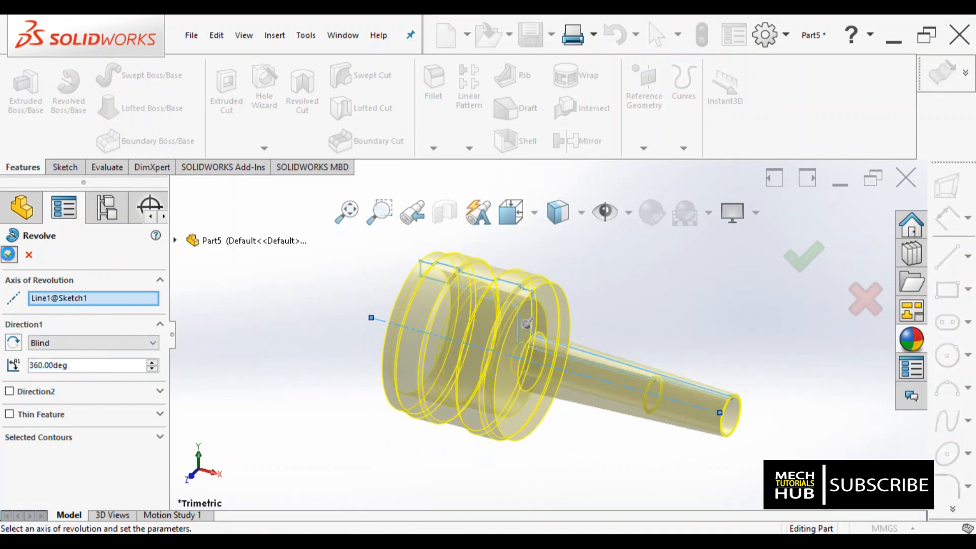
Step: Inspect the revolved barrel's interior with hidden lines visible in the front view and compare it with the drawing
middle_click_drag(540, 283, 551, 350)
scroll(551, 350, "down", 3)
scroll(655, 329, "up", 3)
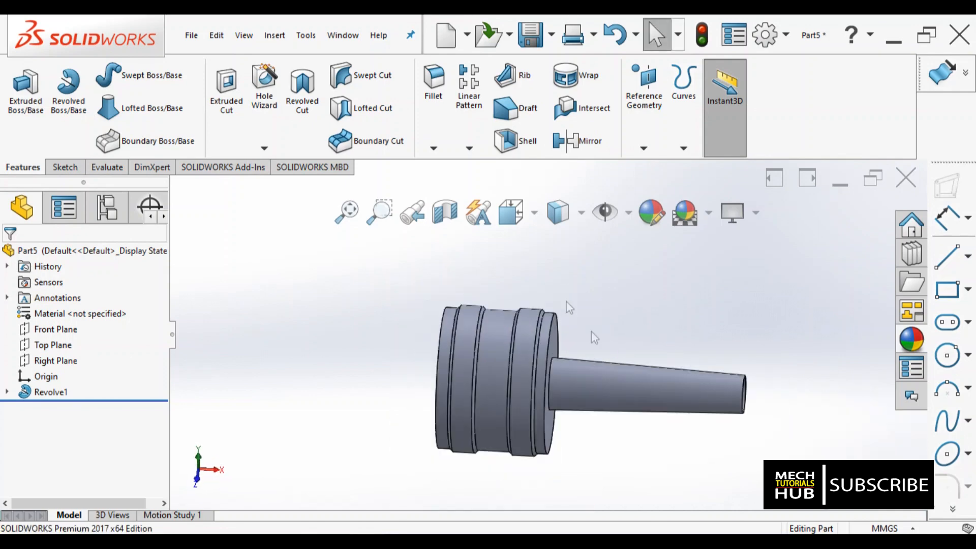
left_click(580, 212)
left_click(559, 350)
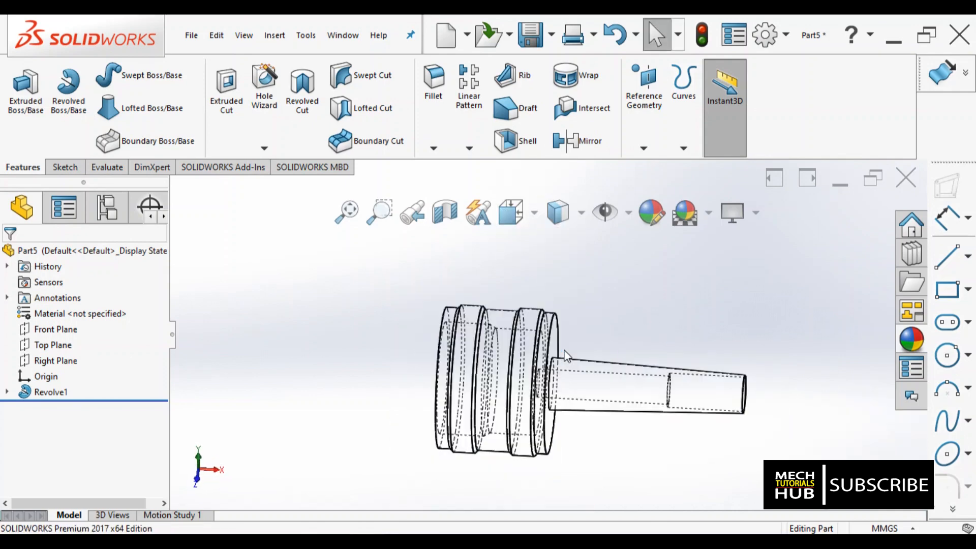
left_click(533, 218)
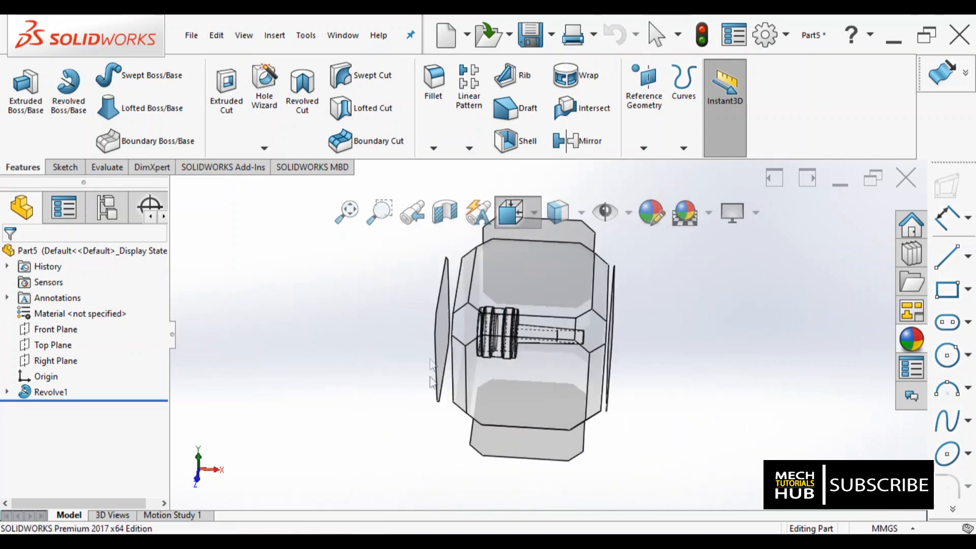
left_click(505, 394)
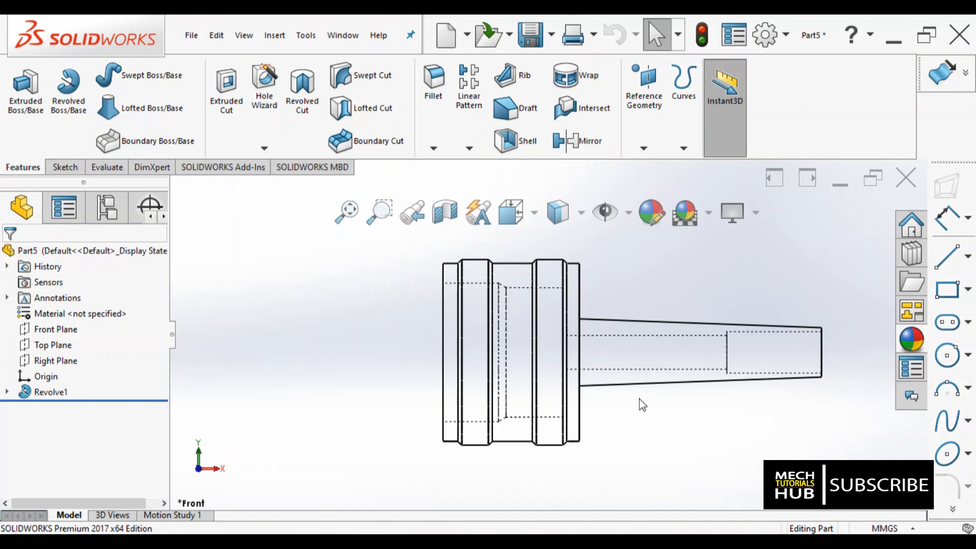
key("alt+Tab")
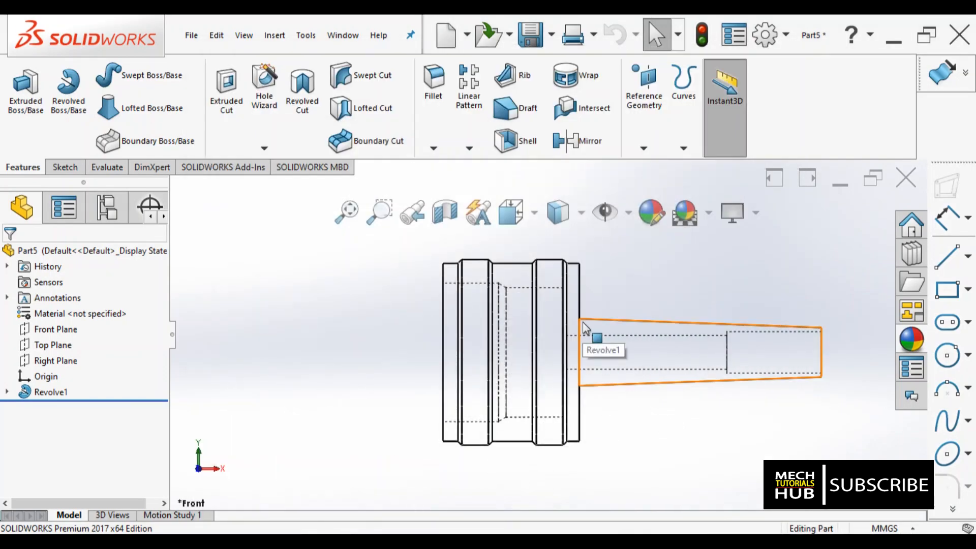
Step: Restore the shaded-with-edges display and fillet the edge where the shank meets the barrel head with a 2 mm radius
scroll(584, 327, "down", 5)
middle_click_drag(569, 343, 582, 358)
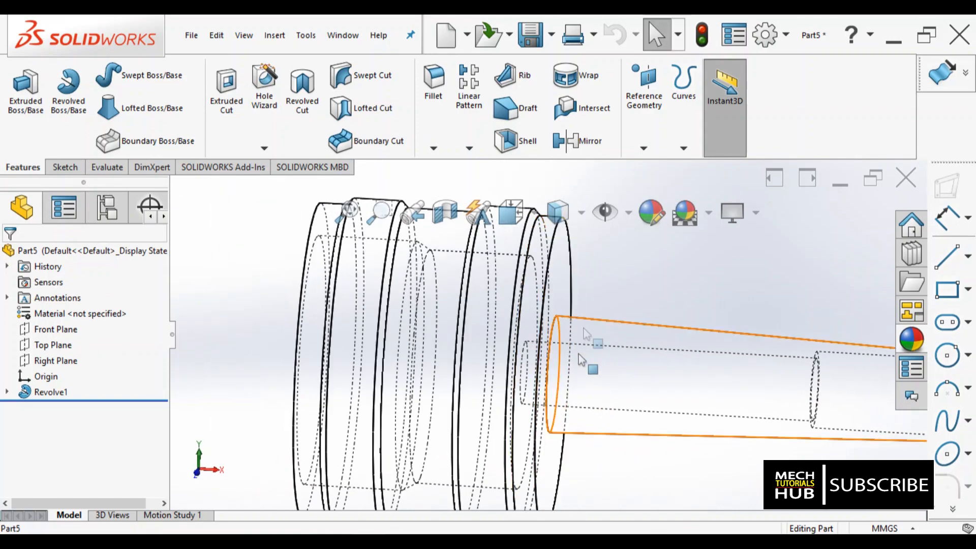
left_click(582, 212)
left_click(559, 245)
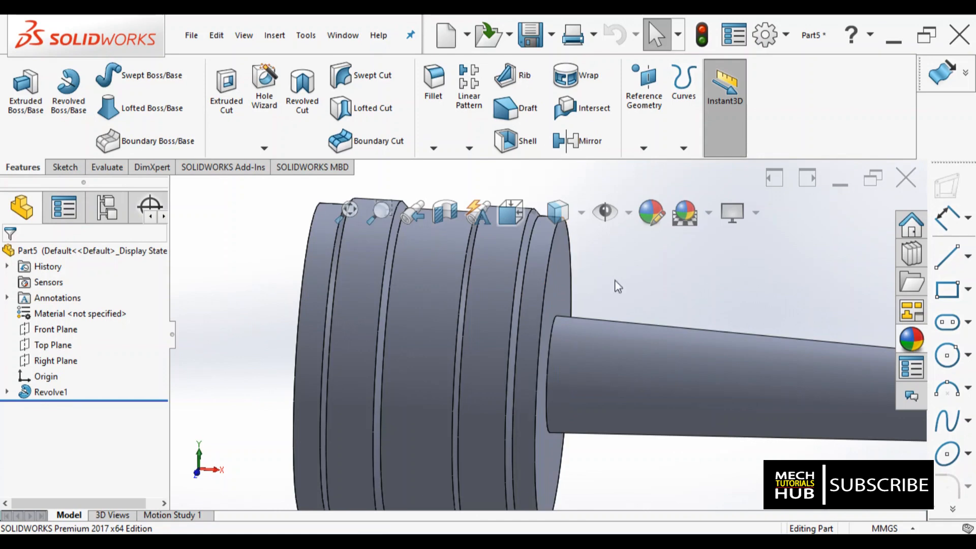
left_click(555, 320)
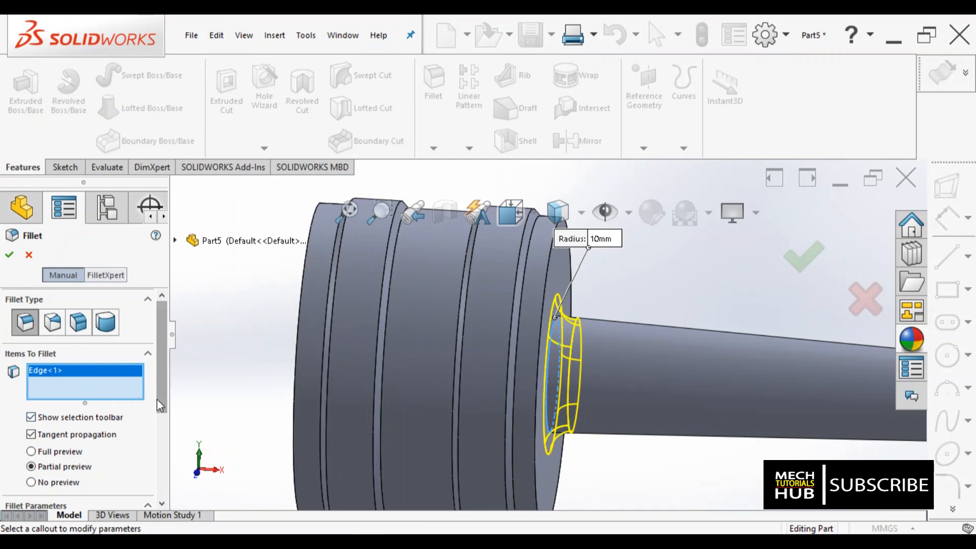
scroll(161, 405, "down", 3)
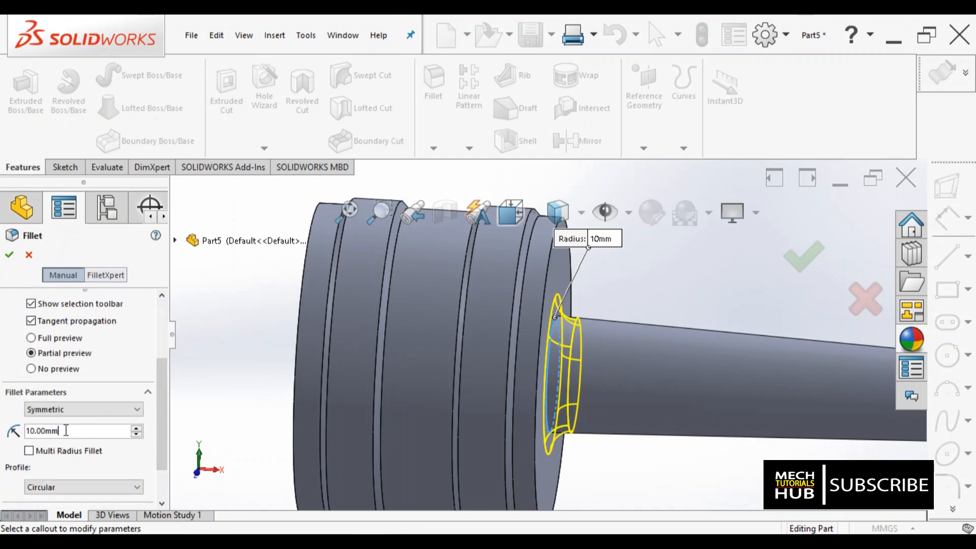
type("2")
key("Return")
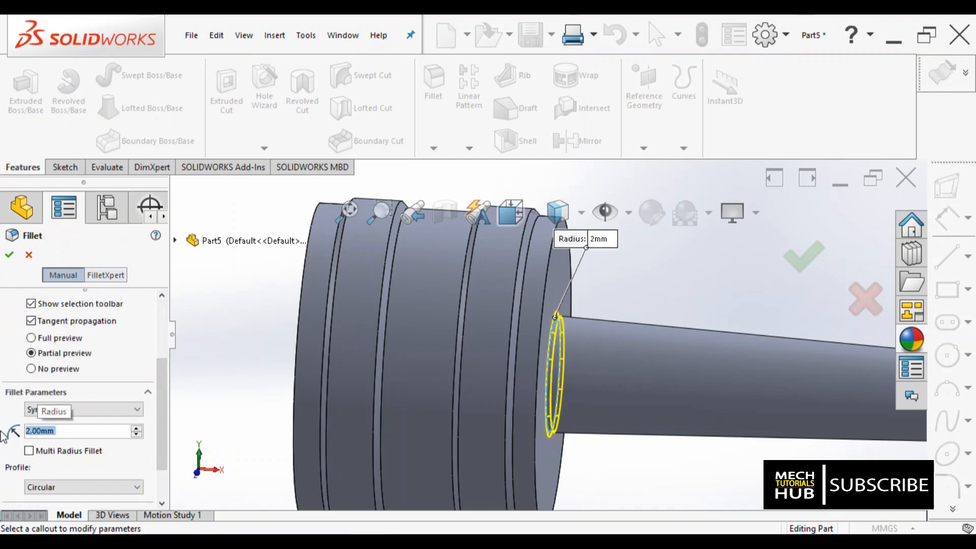
left_click(10, 254)
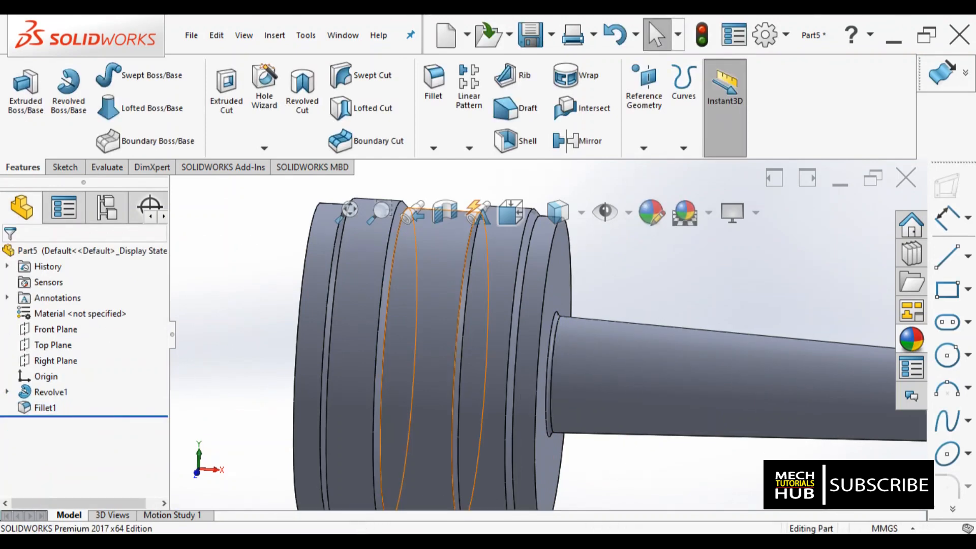
Step: Check the barrel in the drawing in Photos and fillet the outer edge of the head's shank-side face with a 2 mm radius
left_click(357, 532)
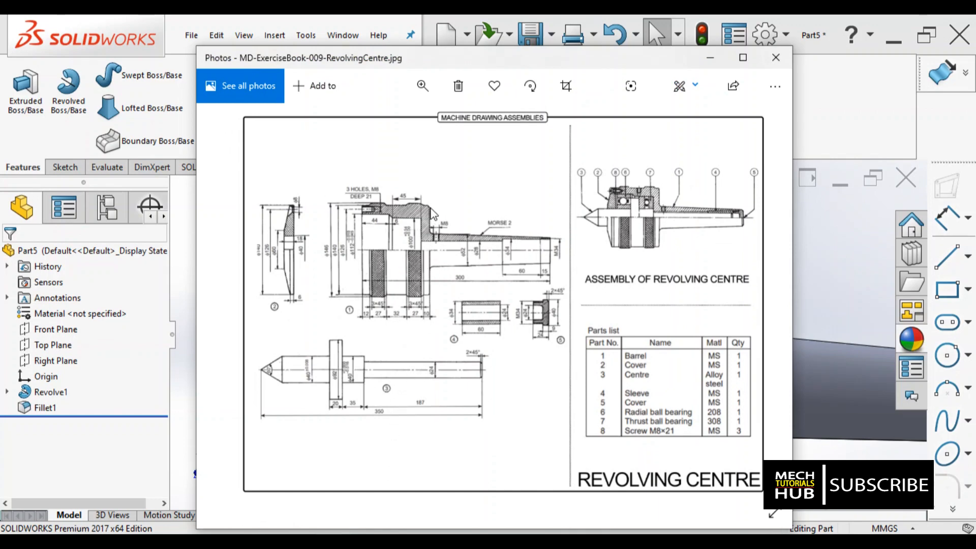
left_click(357, 529)
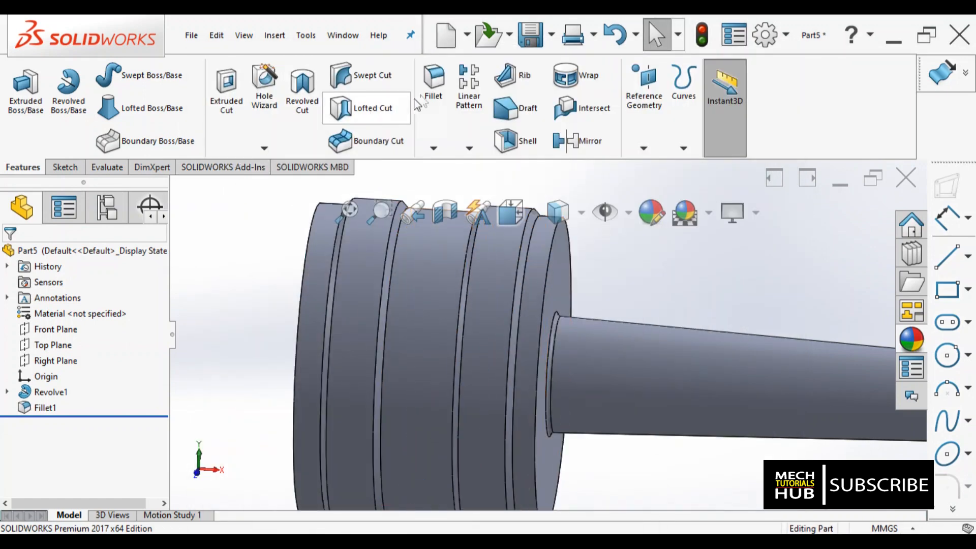
left_click(550, 258)
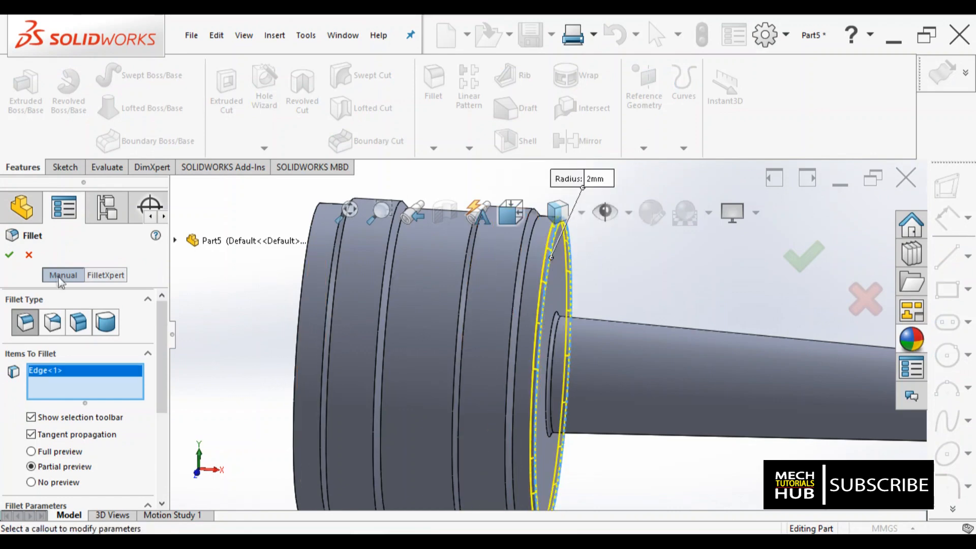
left_click(10, 254)
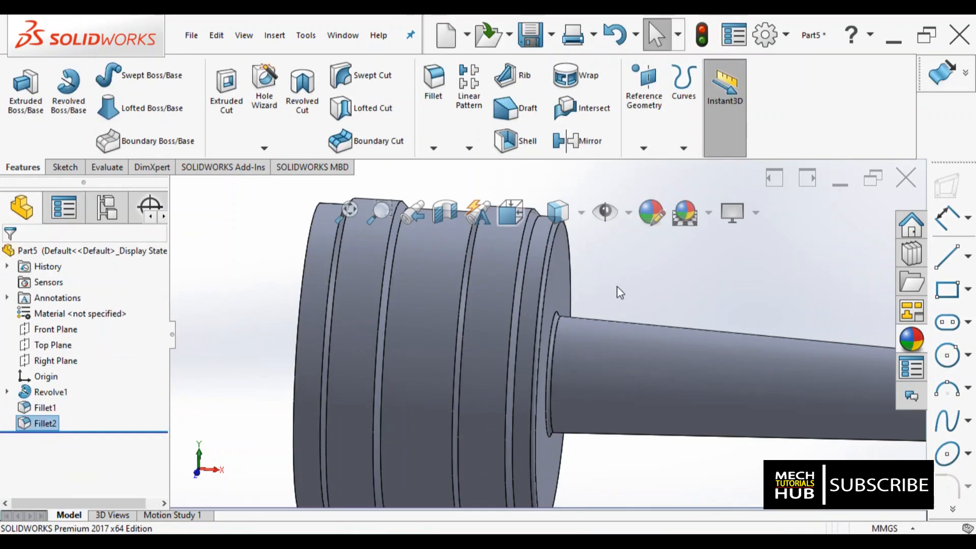
Step: Apply the satin finish appearance from the Titanium metals to the whole barrel part
scroll(603, 308, "up", 3)
middle_click_drag(603, 307, 603, 359)
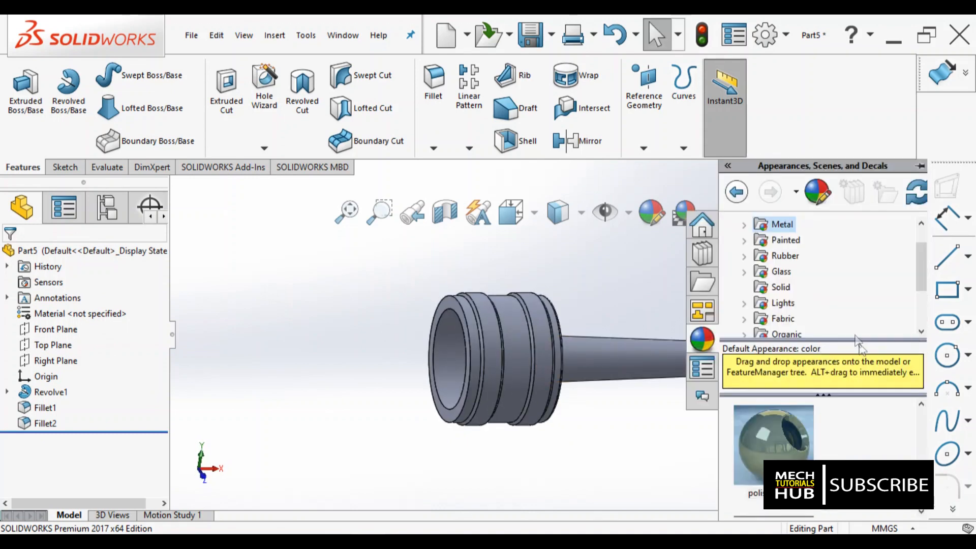
left_click(744, 225)
left_click(797, 240)
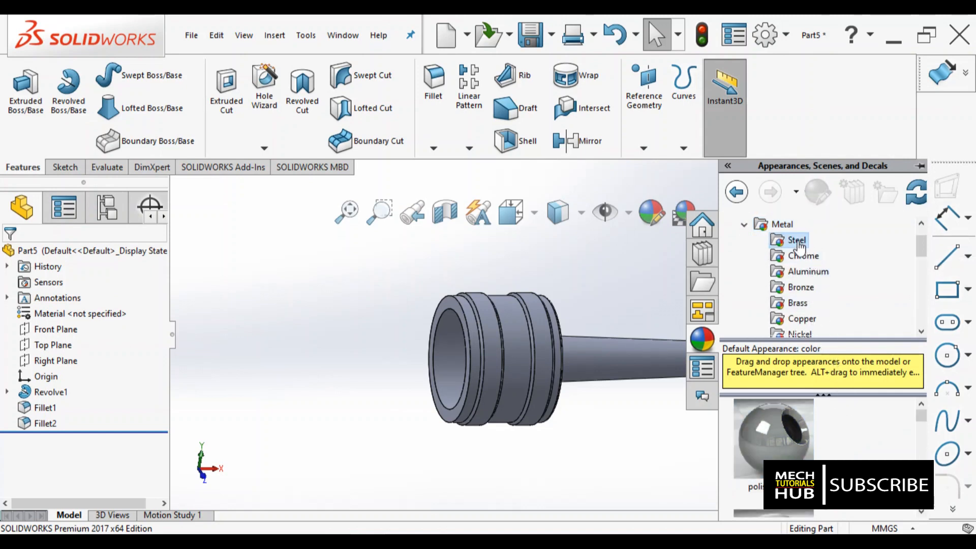
left_click_drag(920, 258, 923, 275)
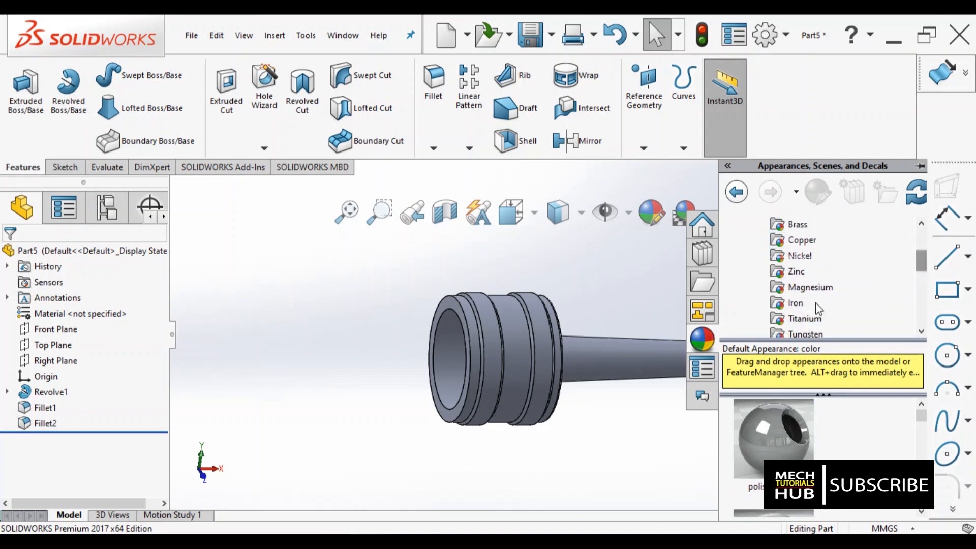
left_click(817, 322)
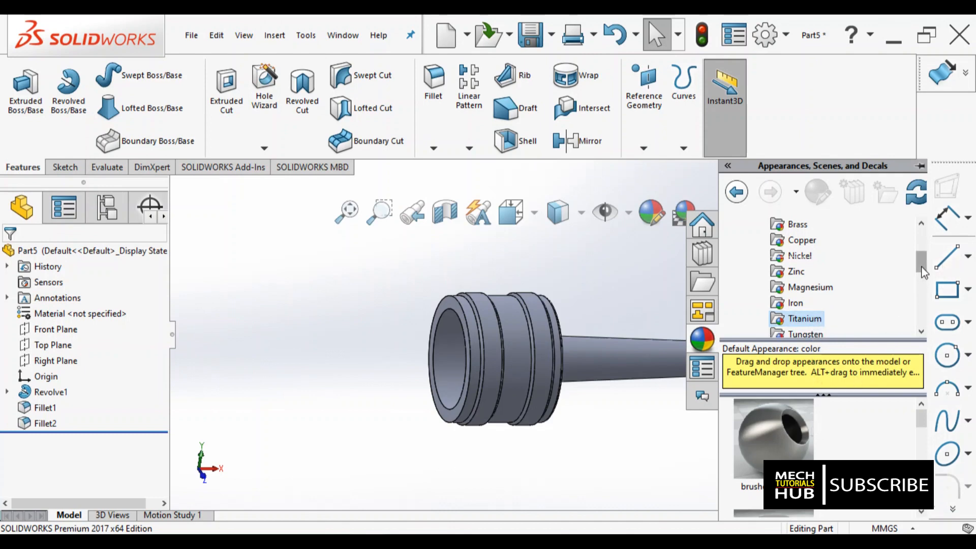
left_click_drag(921, 274, 920, 288)
left_click_drag(921, 419, 918, 456)
double_click(778, 441)
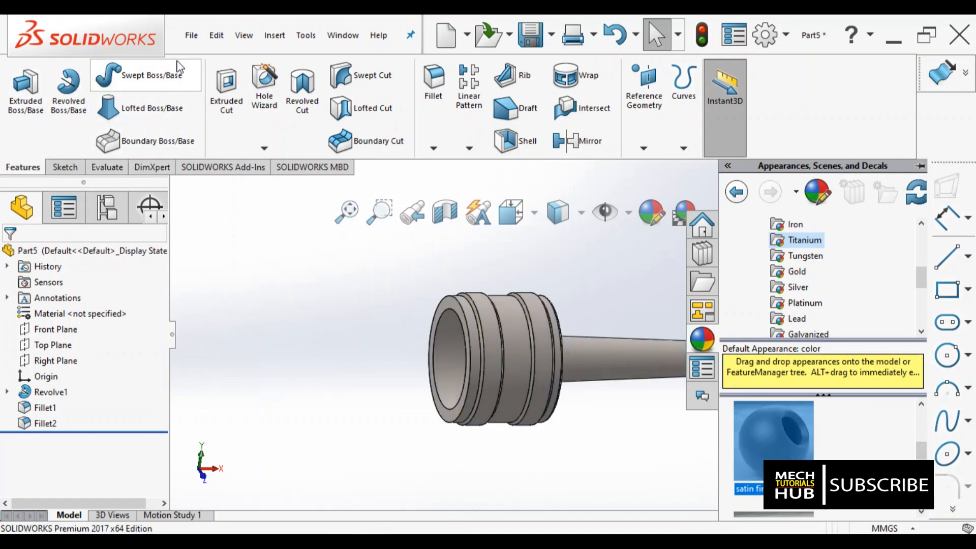
Step: Check the part's name in the drawing's parts list and save the part on the Desktop as Barrel
left_click(191, 35)
left_click(224, 200)
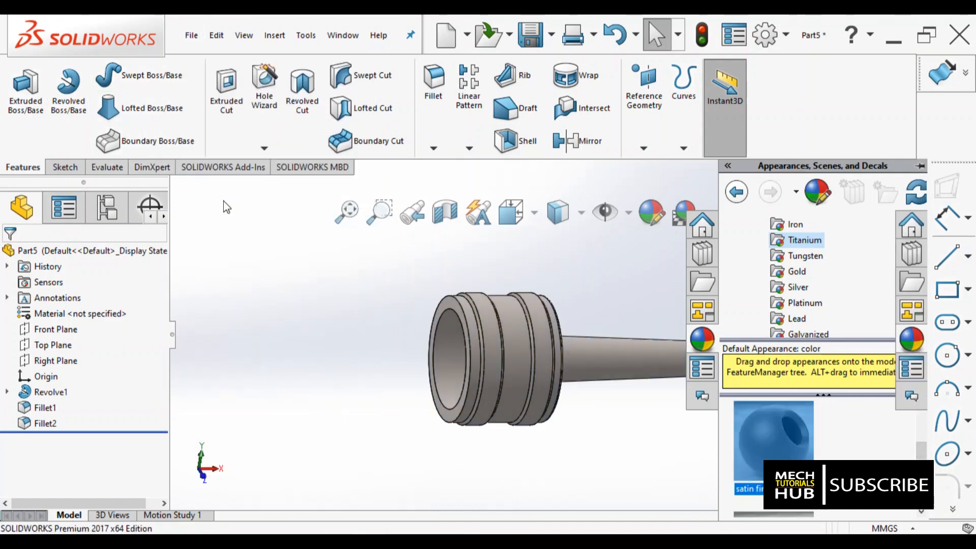
key("alt+Tab")
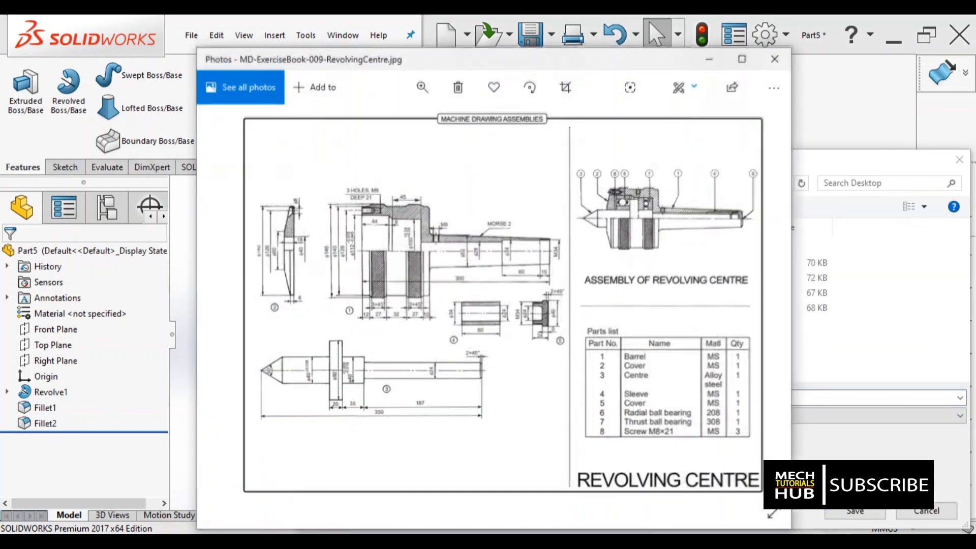
key("alt+Tab")
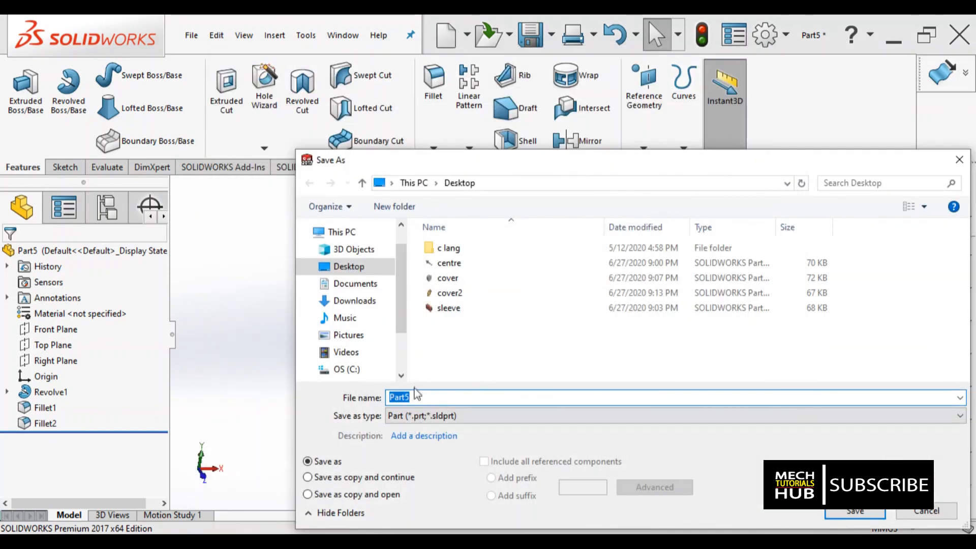
type("Barrel")
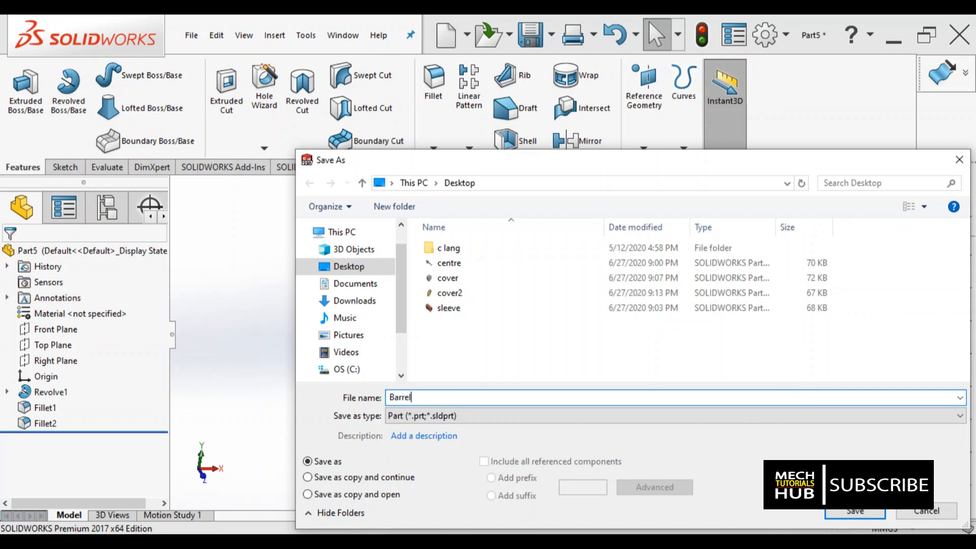
left_click(855, 511)
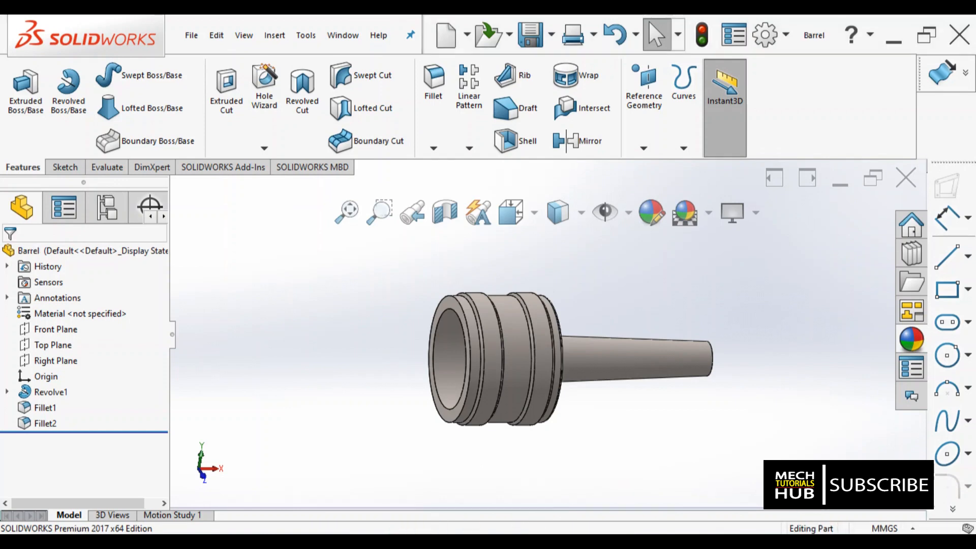
Step: Compare the barrel with the revolving centre drawing in Photos and examine its bore and shank from several angles
key("alt+Tab")
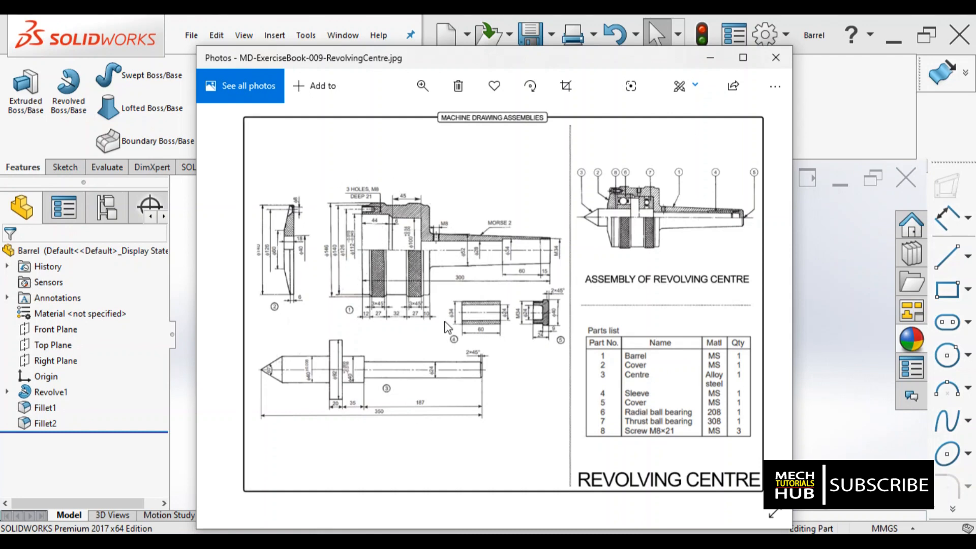
left_click(710, 59)
middle_click_drag(688, 435, 696, 401)
left_click(478, 539)
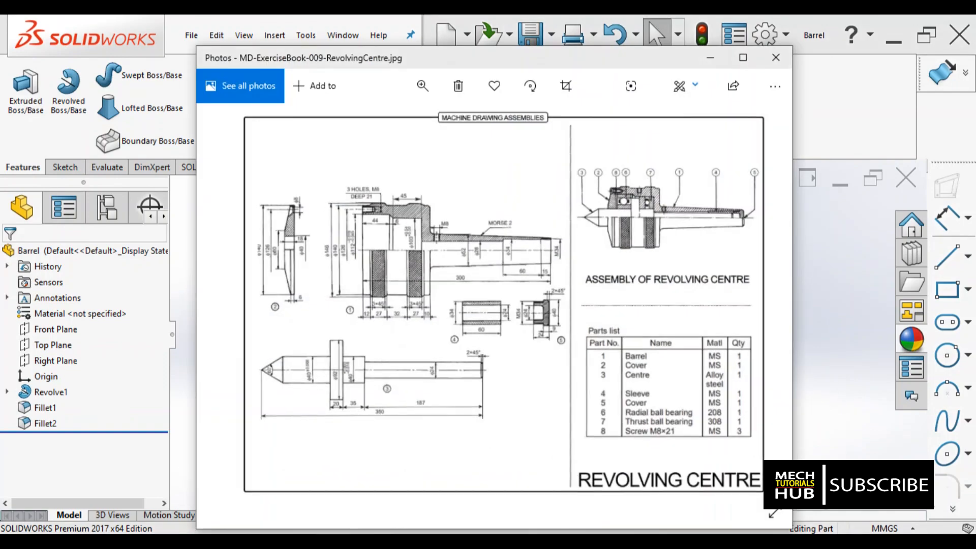
left_click(395, 540)
middle_click_drag(463, 366, 505, 294)
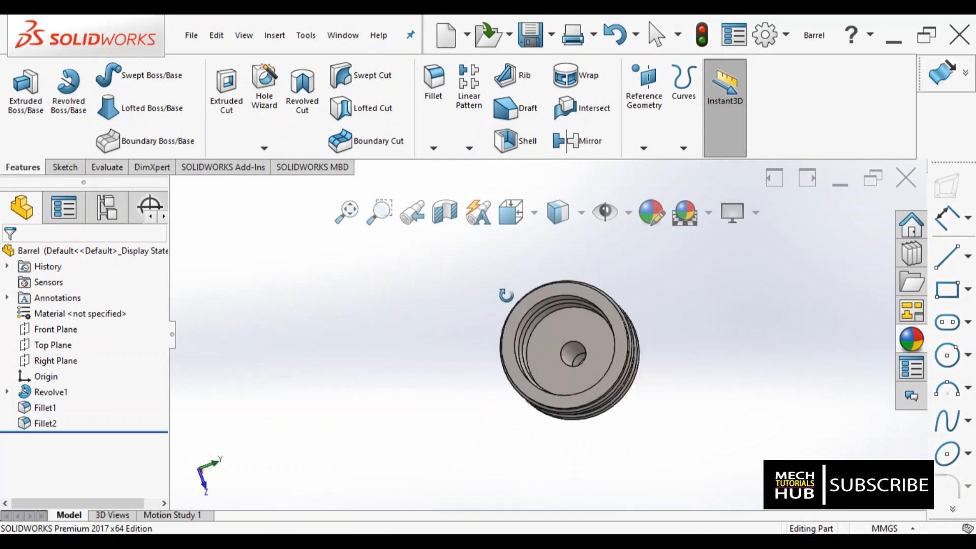
middle_click_drag(571, 350, 472, 356)
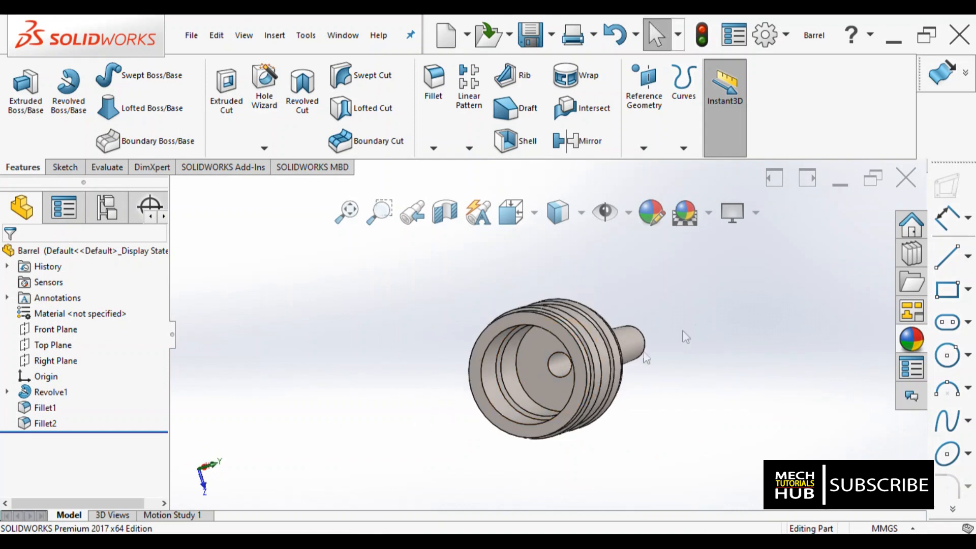
mouse_move(676, 331)
middle_mouse_down()
mouse_move(616, 338)
mouse_move(599, 290)
mouse_move(630, 321)
middle_mouse_up()
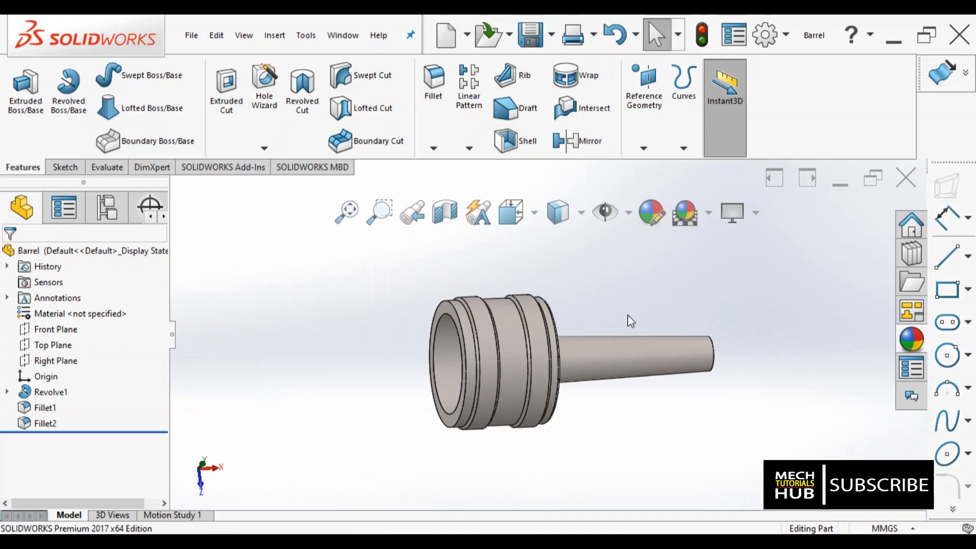